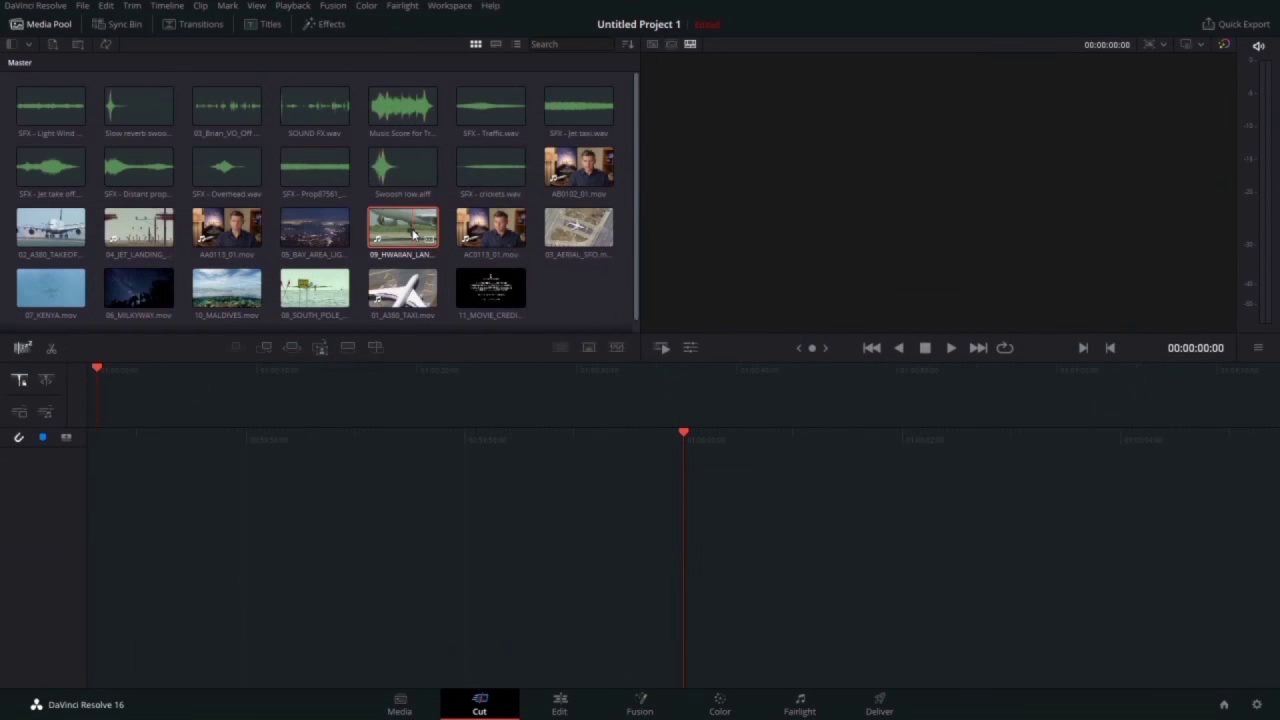
Preview the Hawaiian landing clip, scrub back two seconds, and move 10_MALDIVES into the V1 gap
{"action": "left_click", "coordinate": [403, 232]}
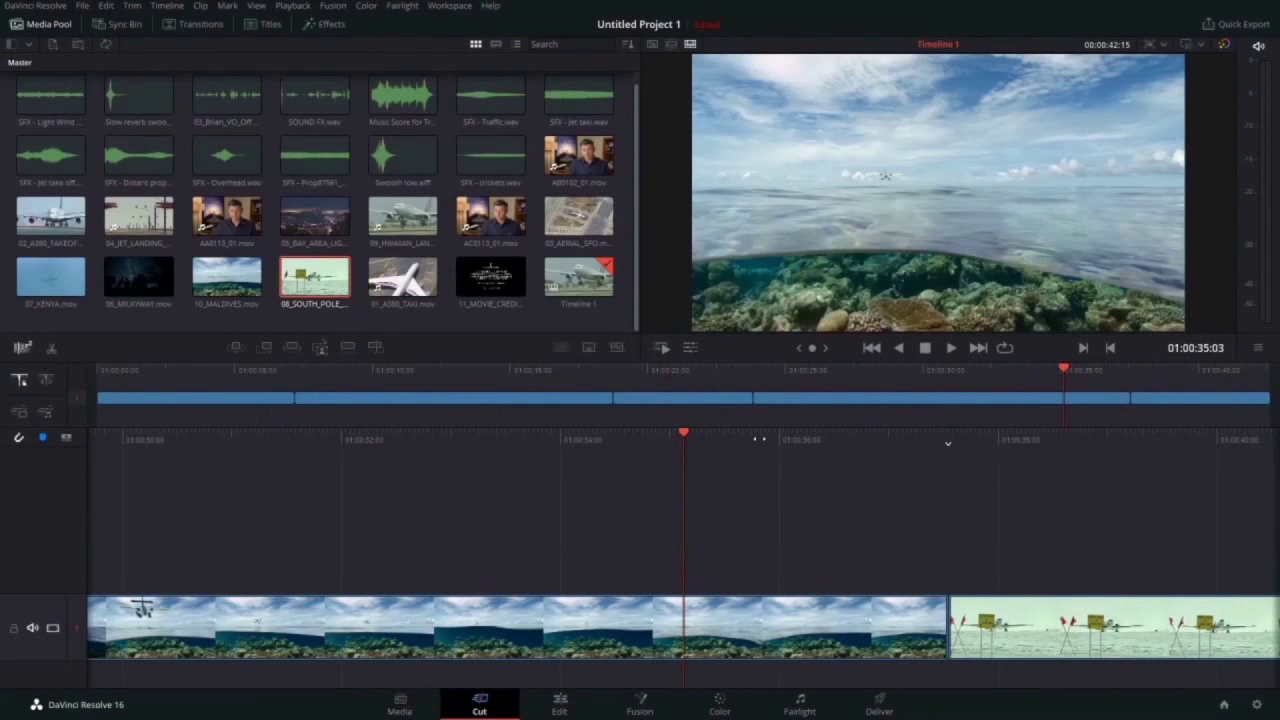
{"action": "left_click_drag", "start_coordinate": [758, 439], "coordinate": [977, 430]}
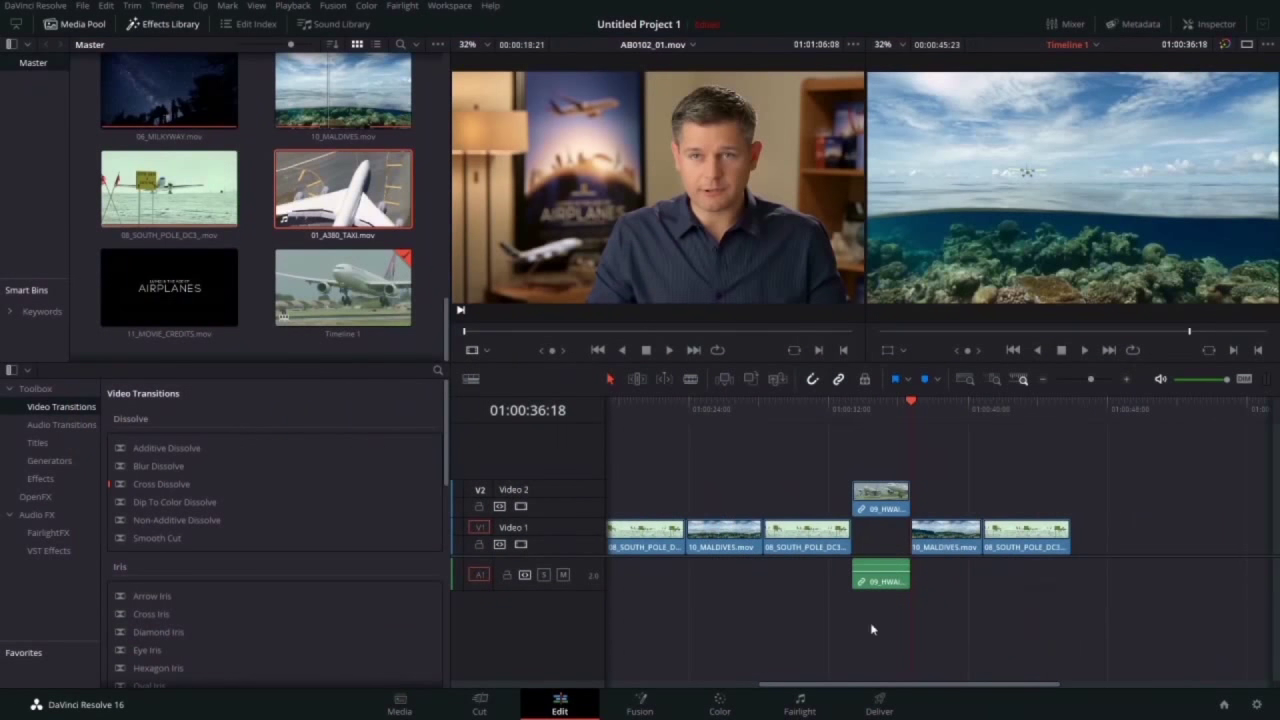
{"action": "left_click_drag", "start_coordinate": [946, 533], "coordinate": [887, 533]}
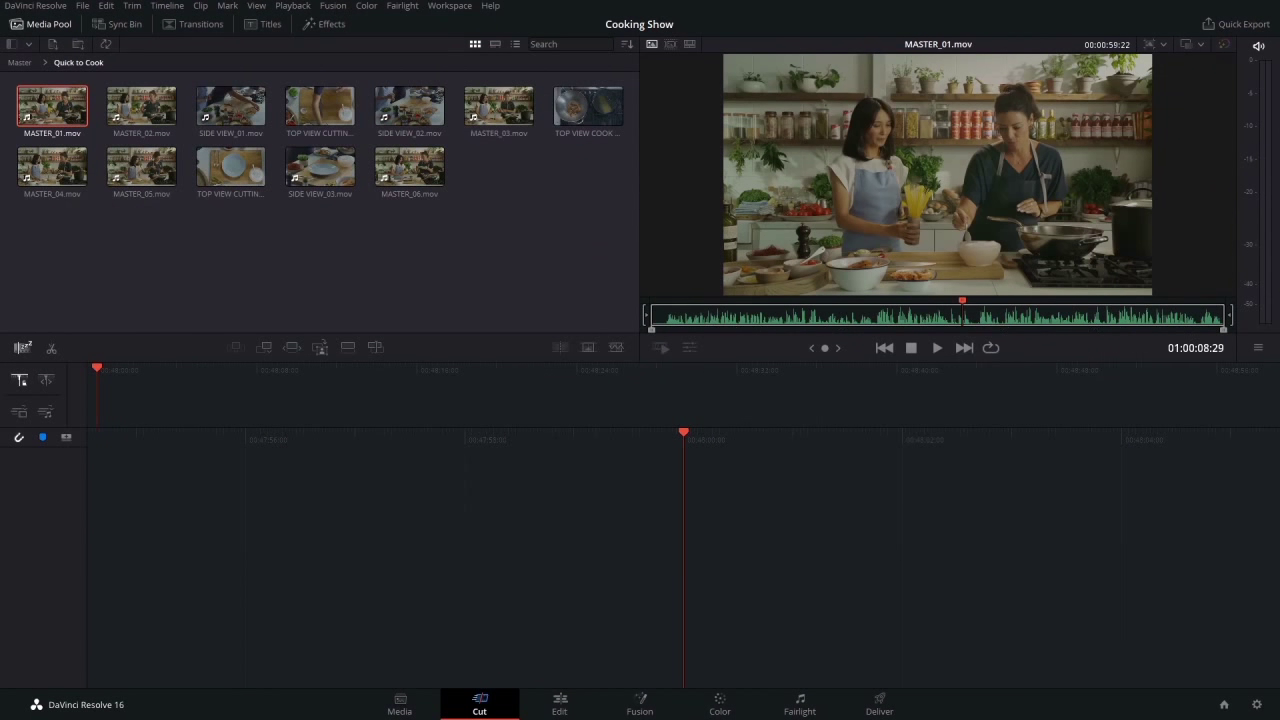
Drag MASTER_01.mov's in point slightly later in the source viewer
{"action": "left_click_drag", "start_coordinate": [651, 329], "coordinate": [665, 329]}
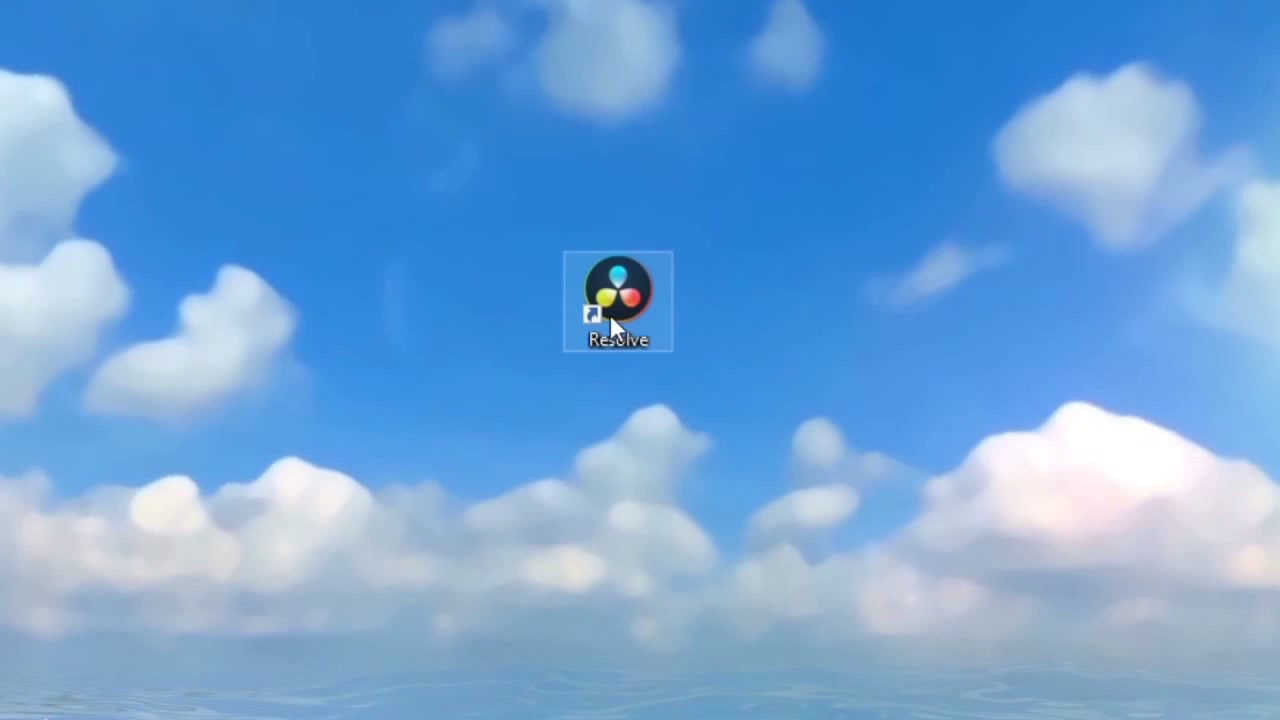
Launch DaVinci Resolve with a new Untitled Project and switch to the Cut page
{"action": "double_click", "coordinate": [614, 343]}
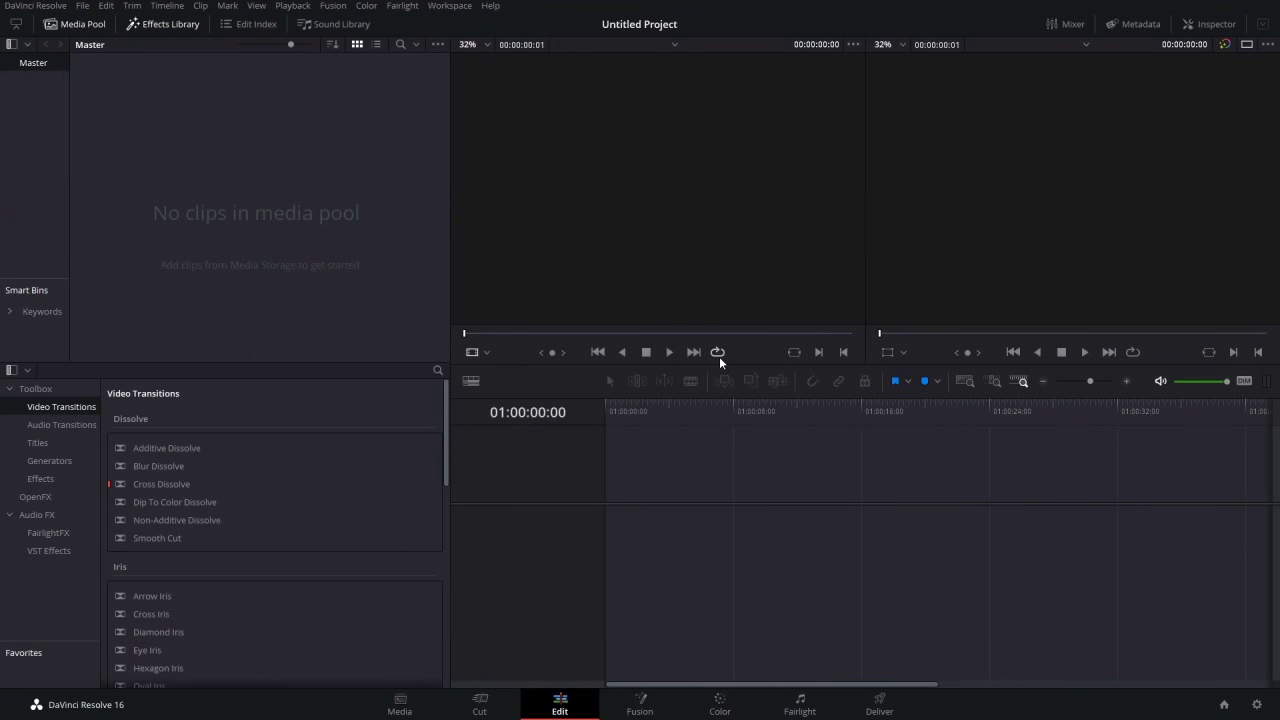
{"action": "left_click", "coordinate": [481, 705]}
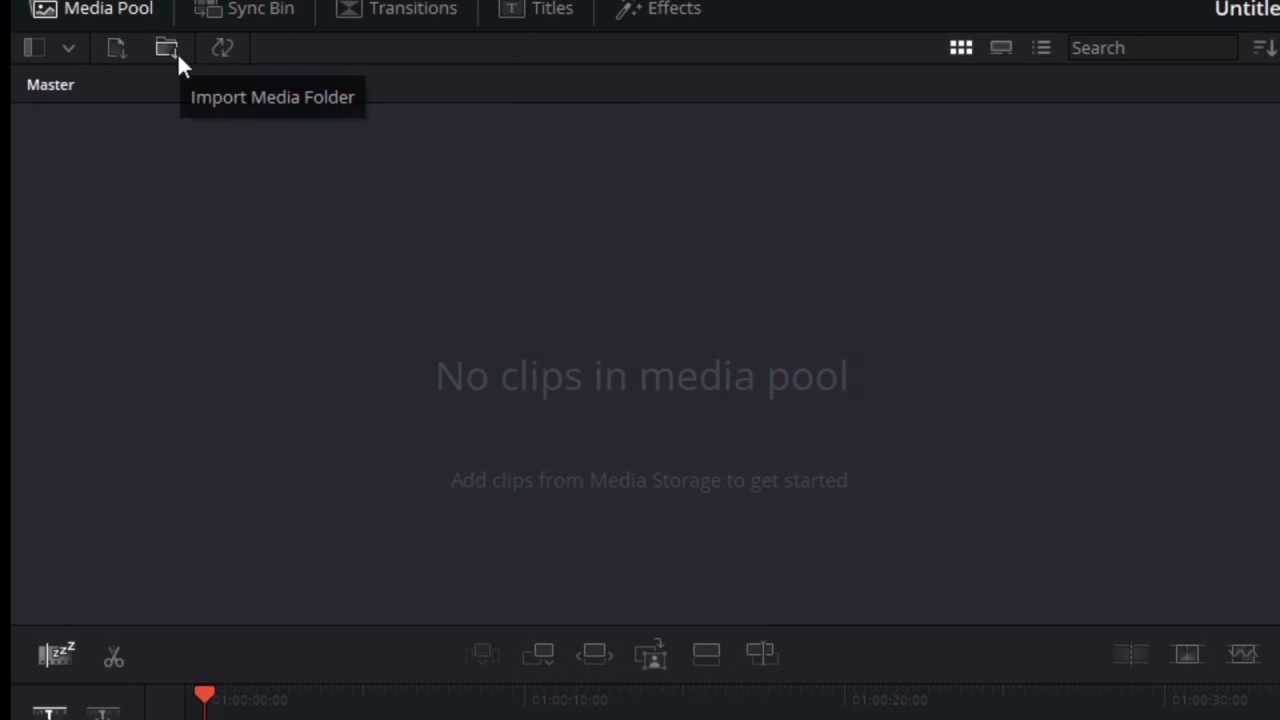
Import the R16 Intro Lessons > Lesson 01 > Quick to Cook folder as a media folder
{"action": "left_click", "coordinate": [177, 55]}
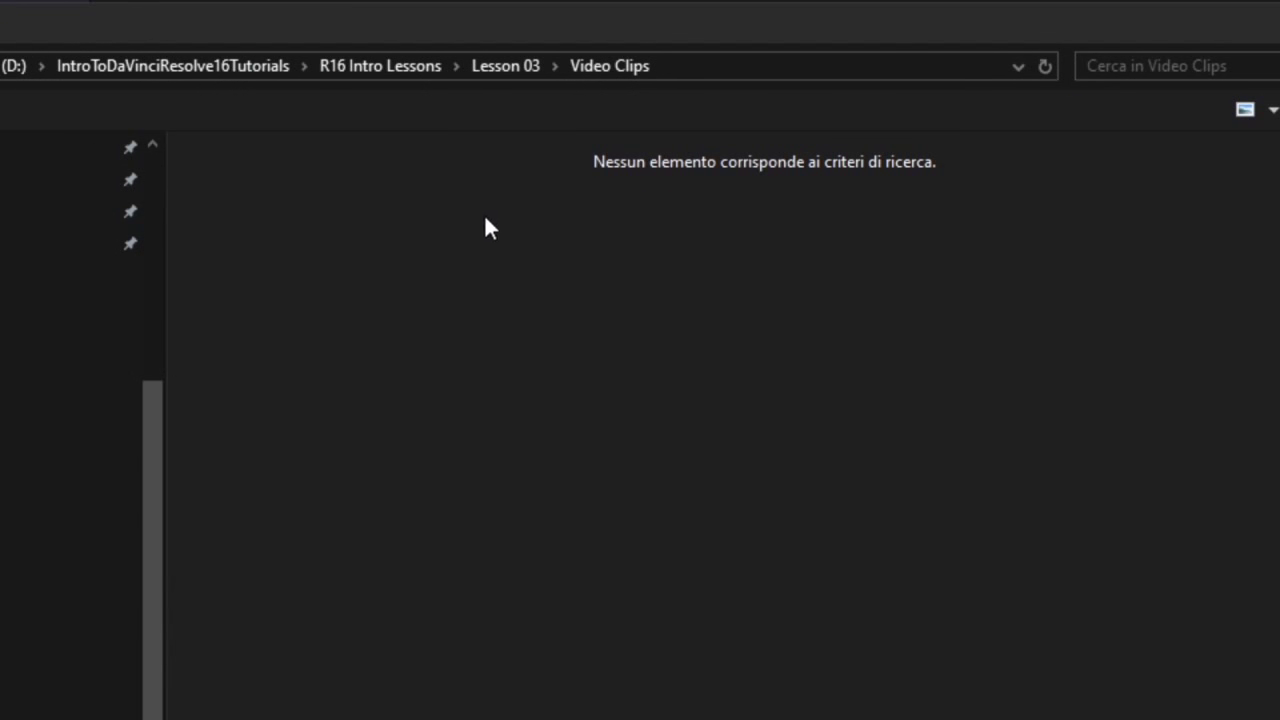
{"action": "left_click", "coordinate": [510, 66]}
{"action": "left_click", "coordinate": [395, 66]}
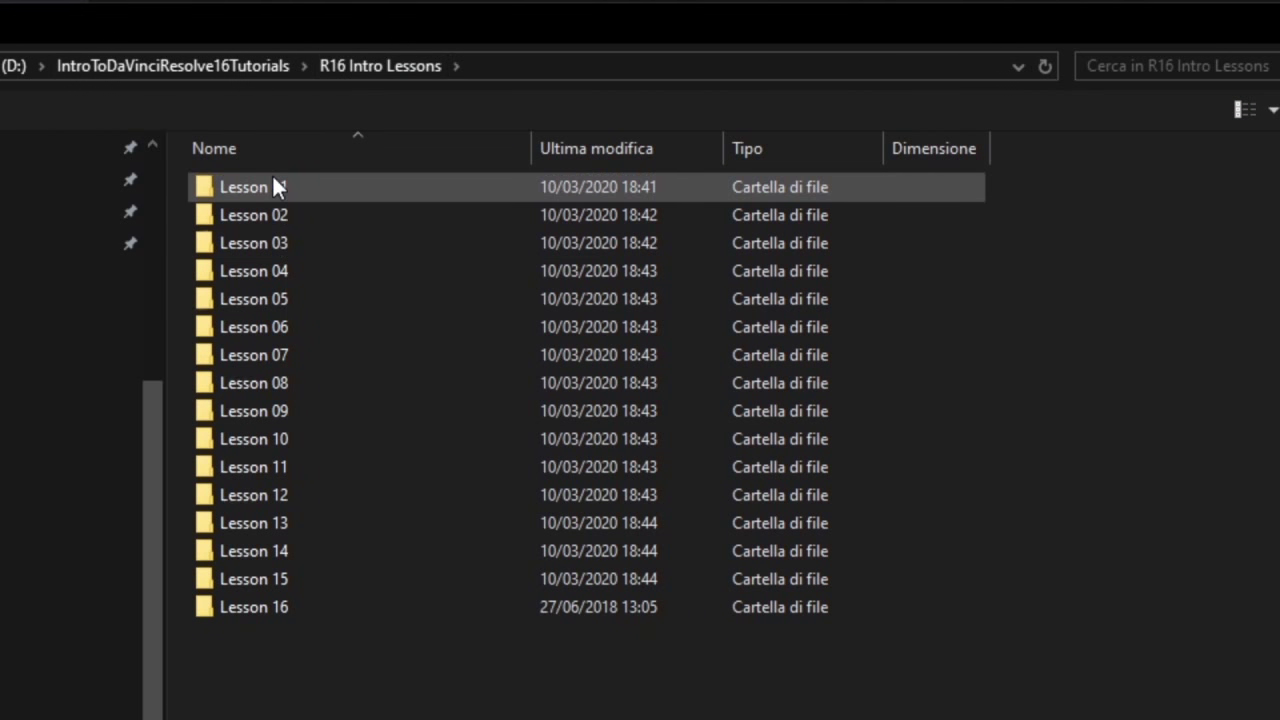
{"action": "mouse_move", "coordinate": [273, 179]}
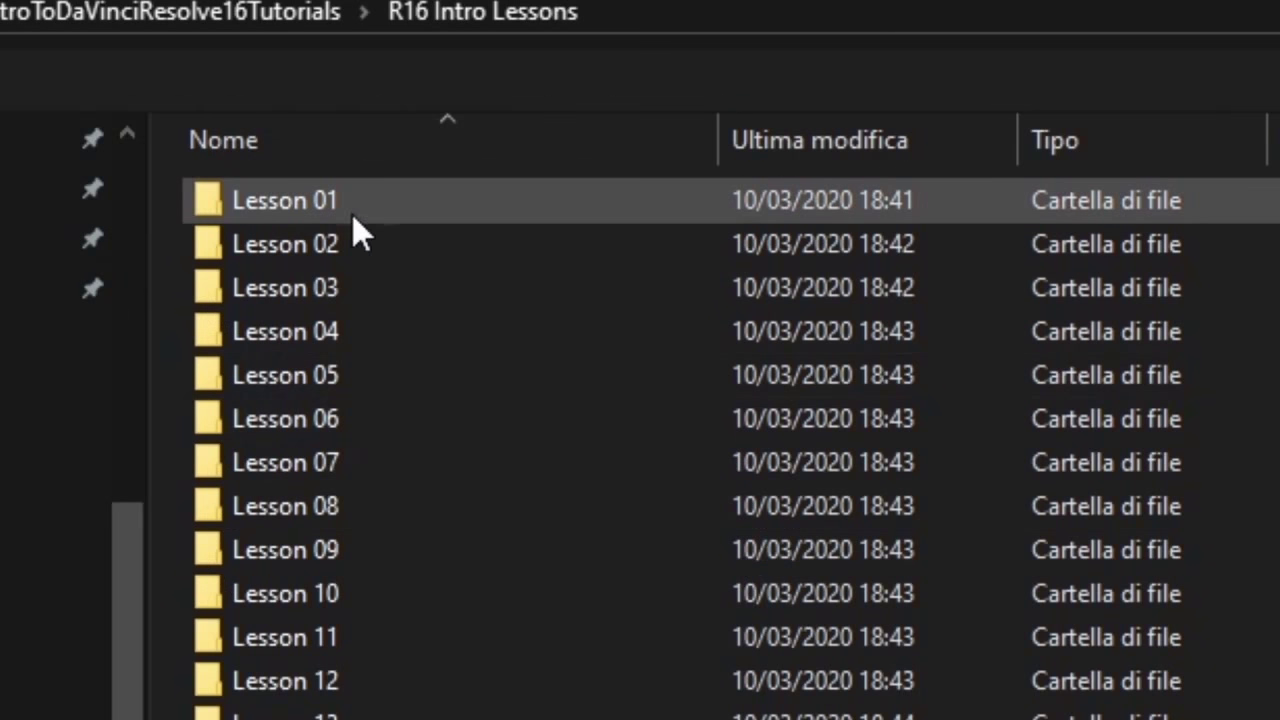
{"action": "double_click", "coordinate": [346, 204]}
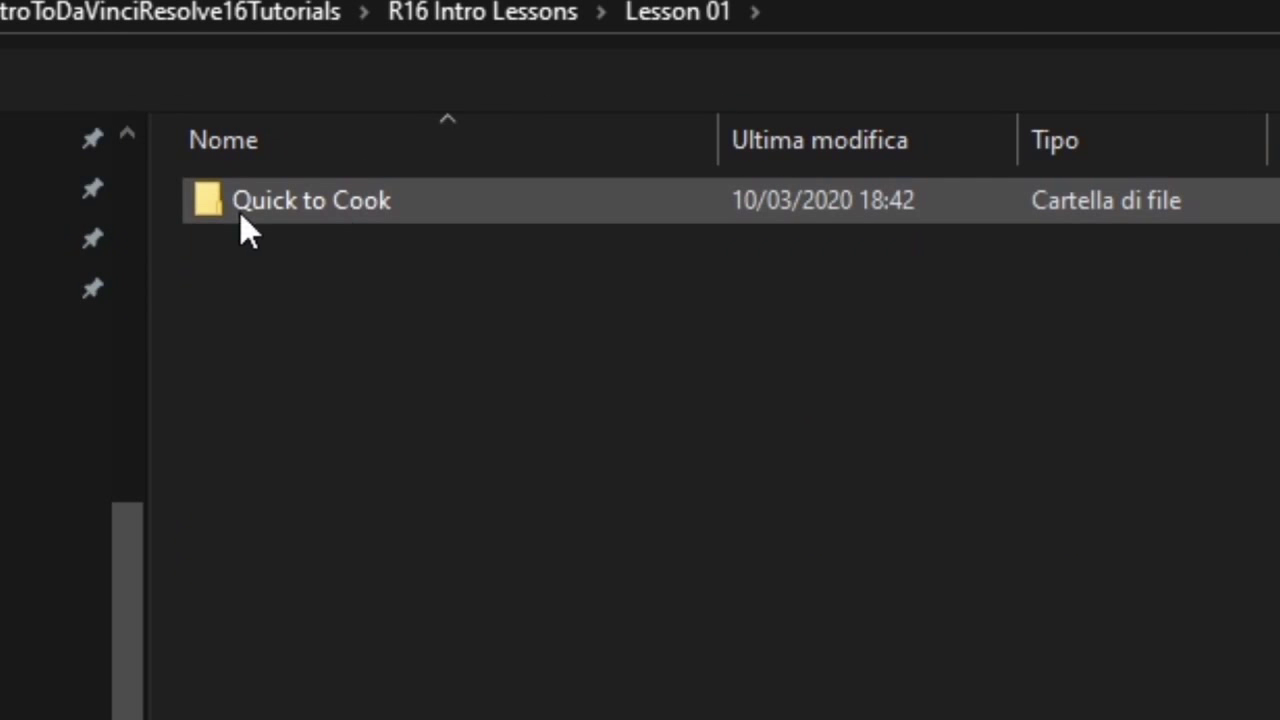
{"action": "double_click", "coordinate": [362, 205]}
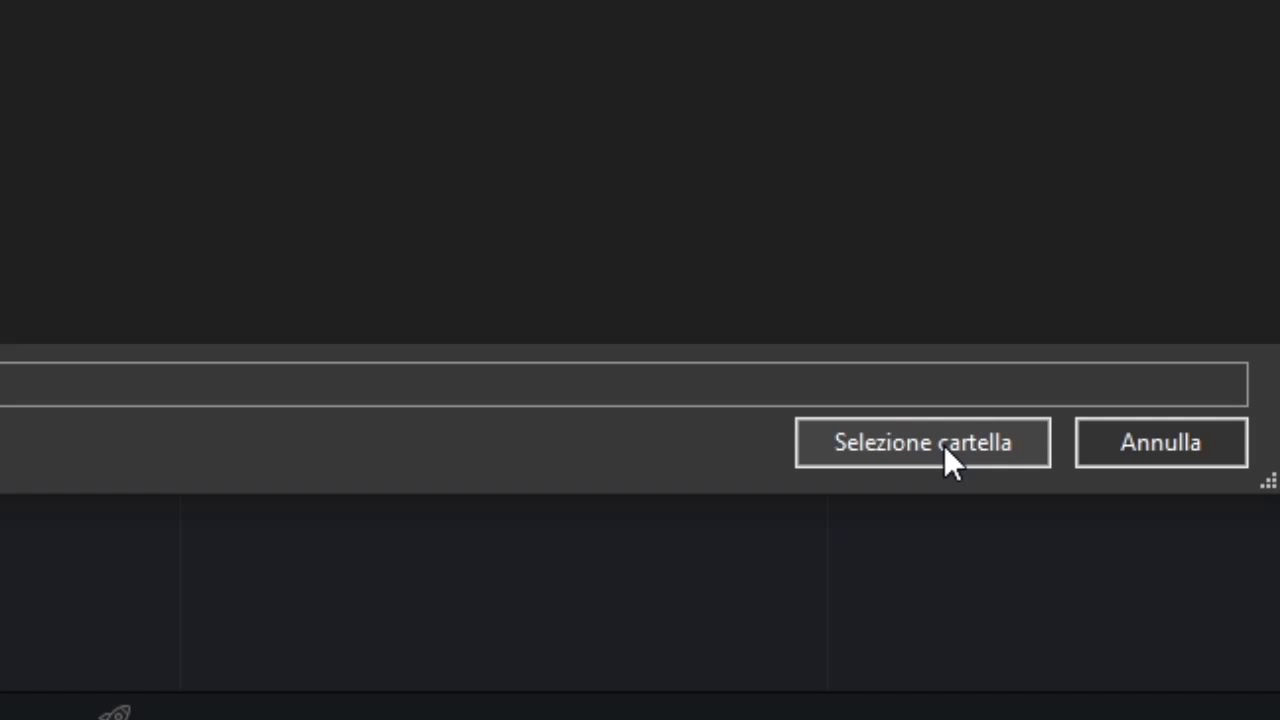
{"action": "left_click", "coordinate": [940, 447]}
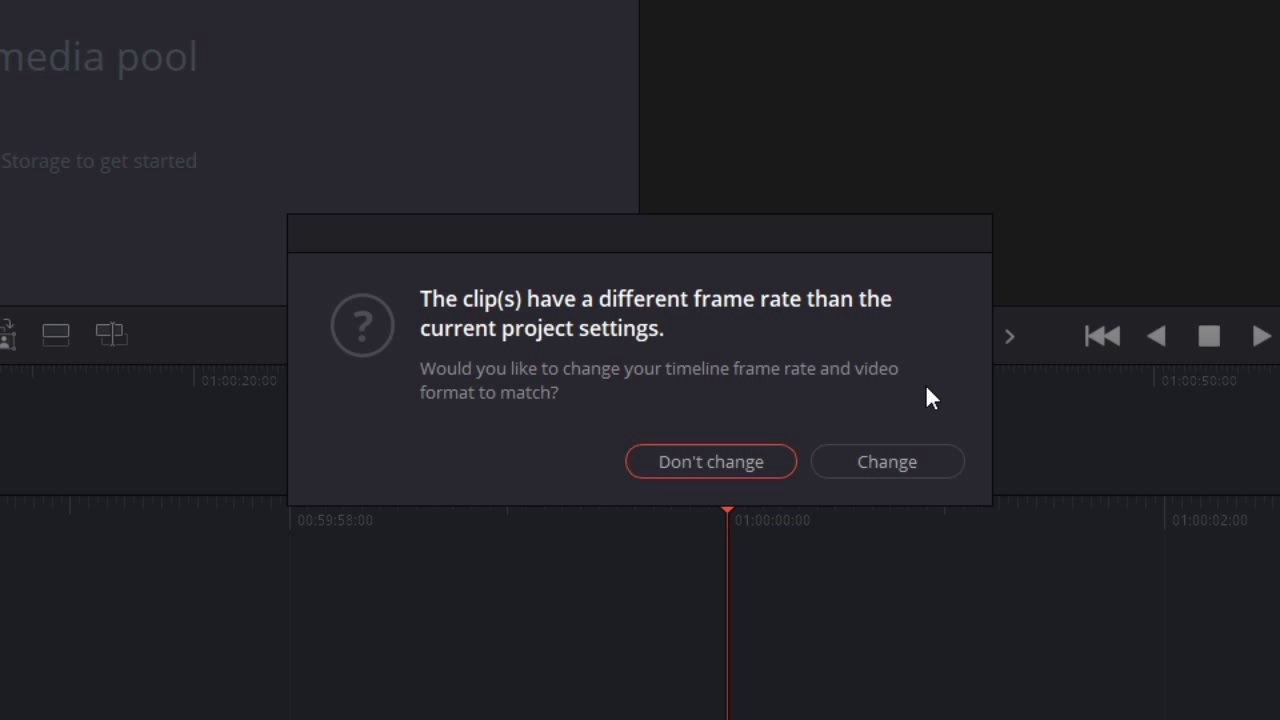
Change the timeline frame rate to match the clips, then open the Quick to Cook bin
{"action": "left_click", "coordinate": [904, 465]}
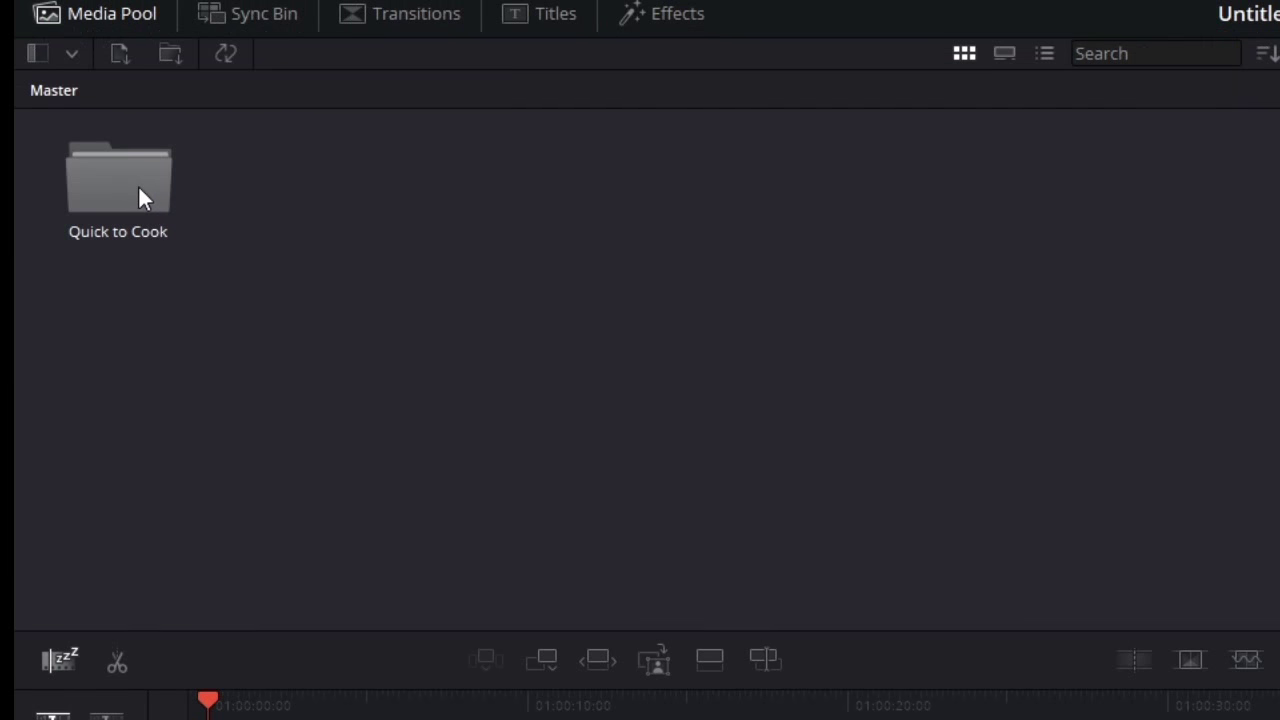
{"action": "double_click", "coordinate": [140, 196]}
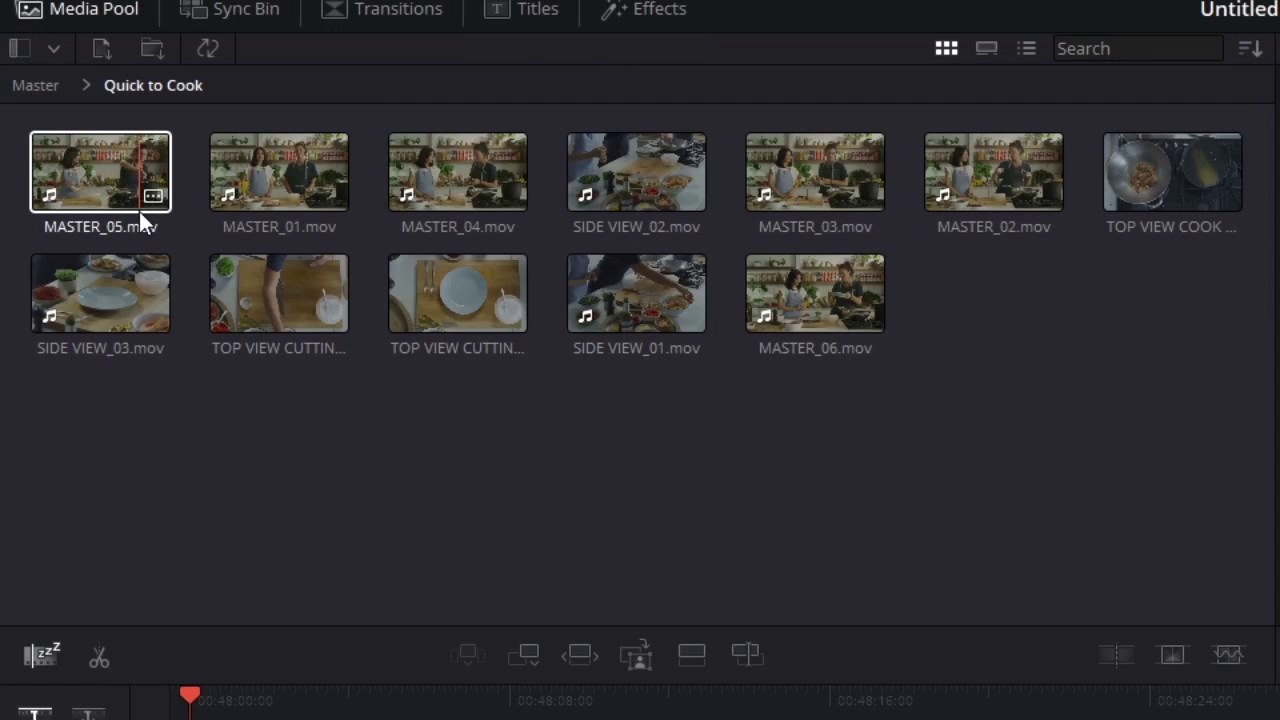
{"action": "left_click", "coordinate": [626, 392]}
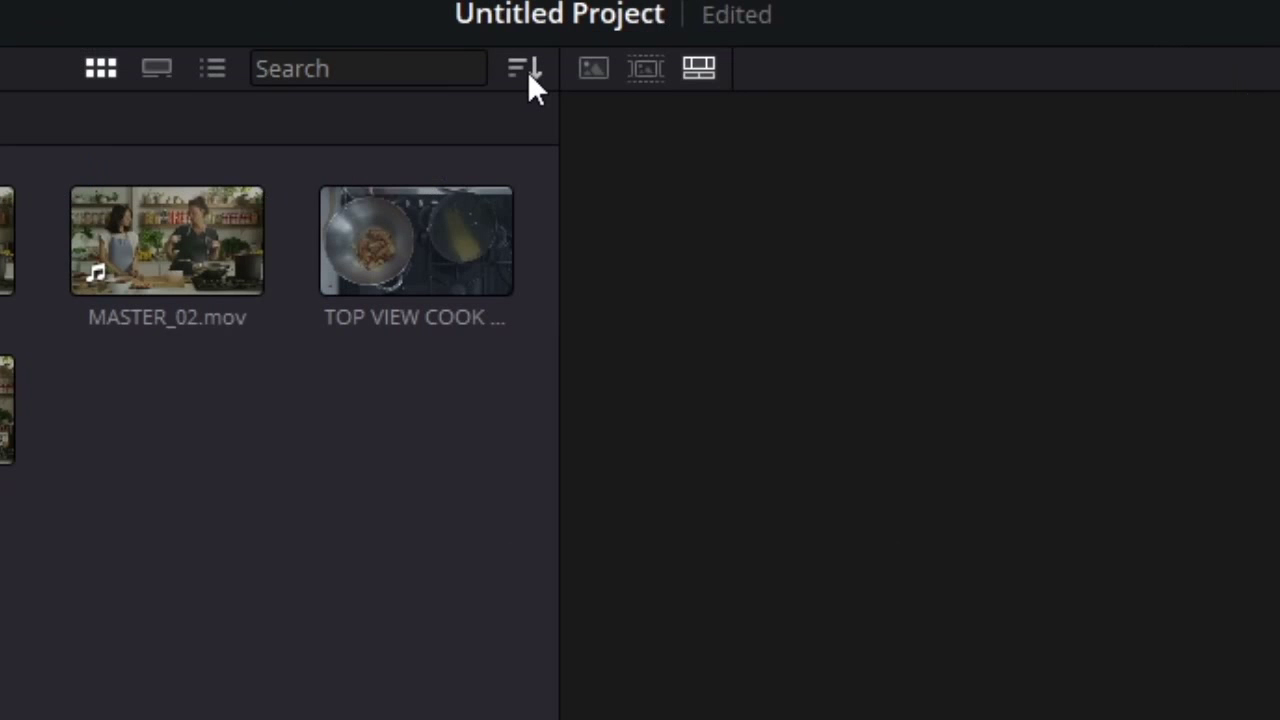
Use Sort Media By to order the twelve Quick to Cook clips by Timecode
{"action": "left_click", "coordinate": [628, 48]}
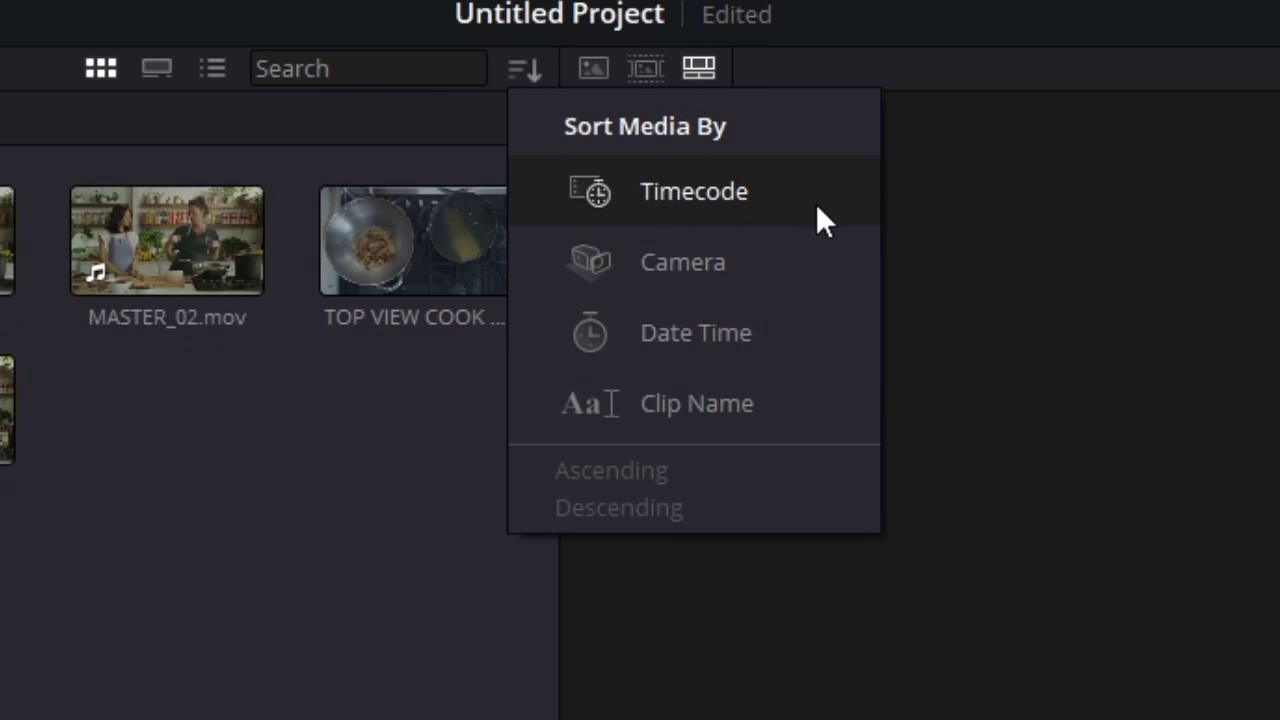
{"action": "left_click", "coordinate": [734, 194]}
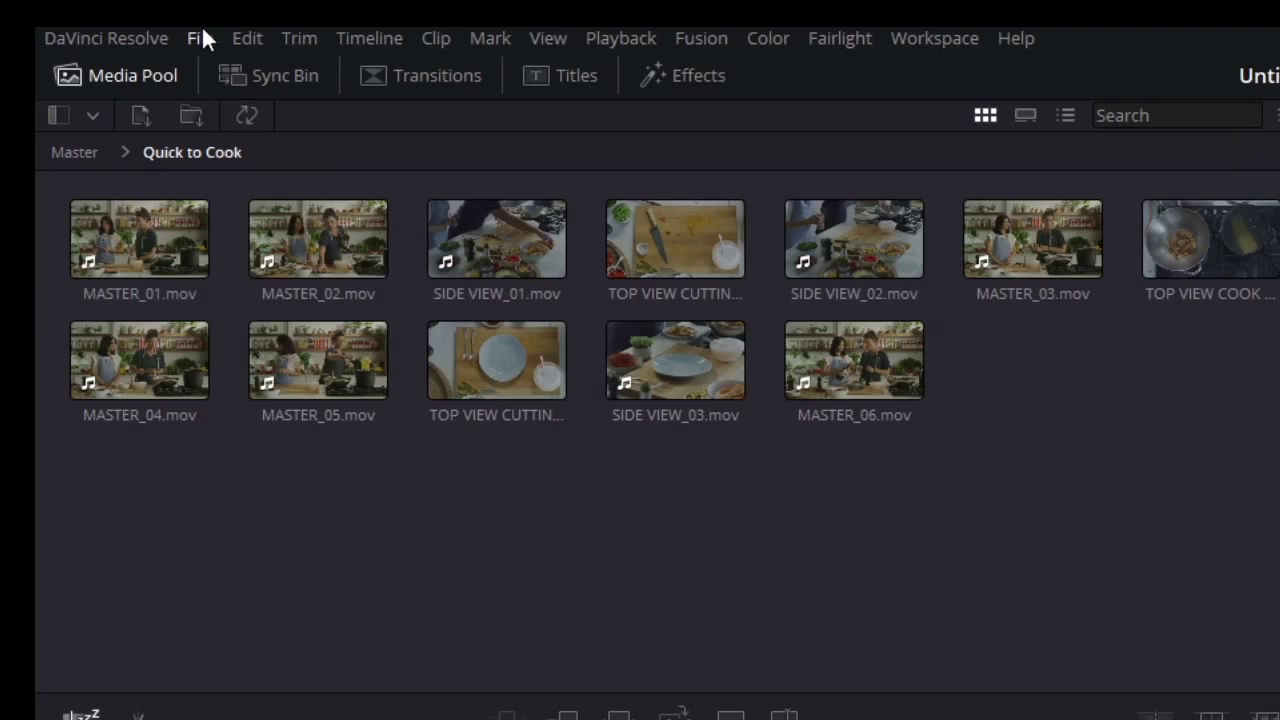
Save the project as 'Cooking Show' with Save Project As, then reopen the Quick to Cook bin
{"action": "left_click", "coordinate": [200, 38]}
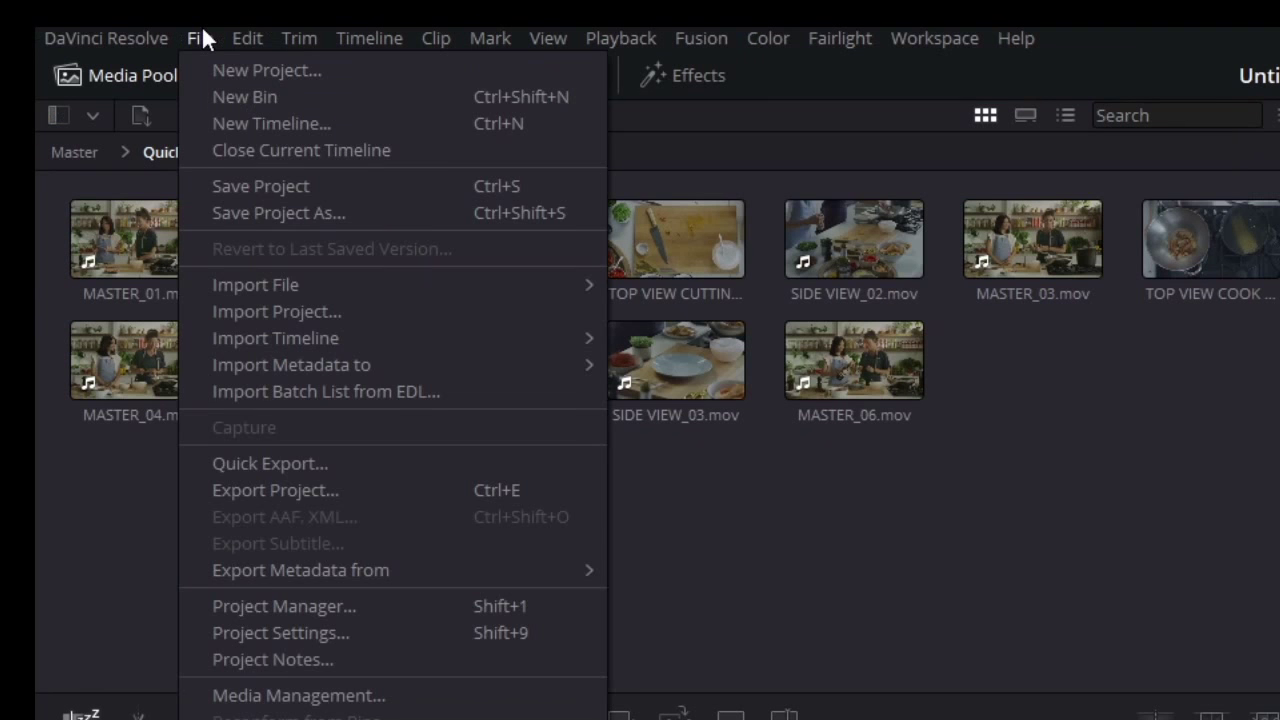
{"action": "left_click", "coordinate": [303, 212]}
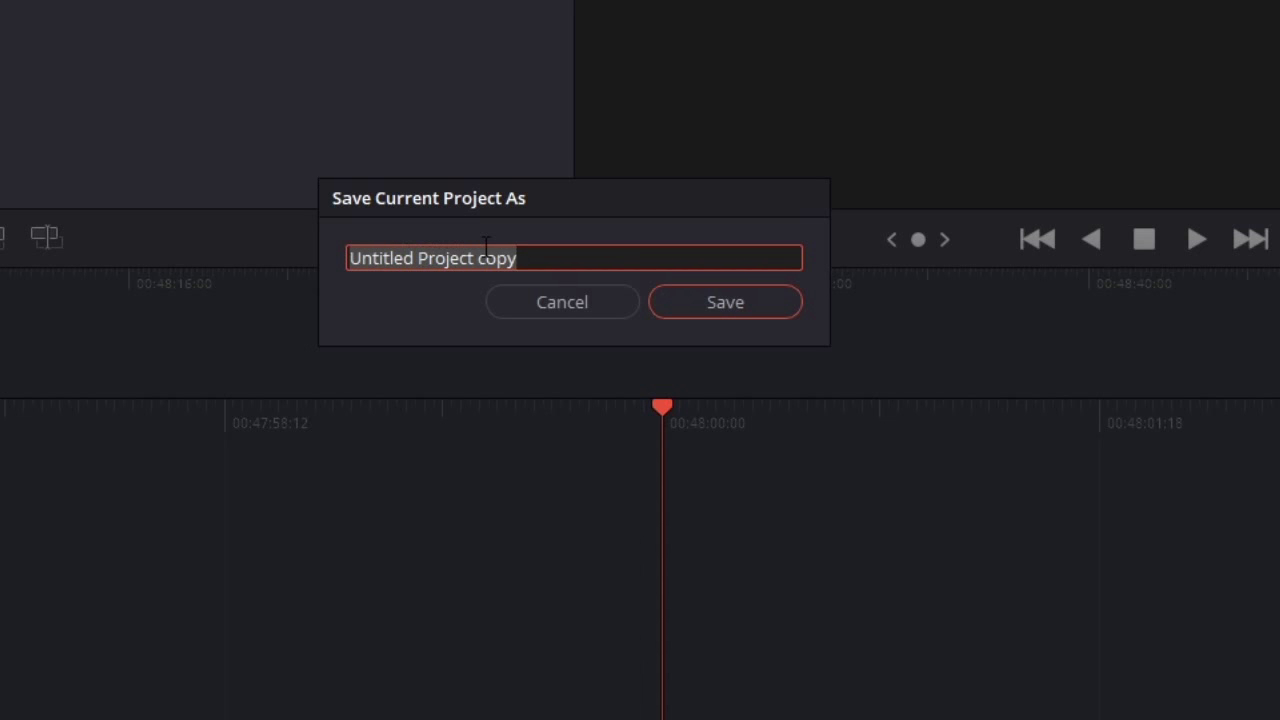
{"action": "type", "text": "Cooking Show"}
{"action": "left_click", "coordinate": [705, 300]}
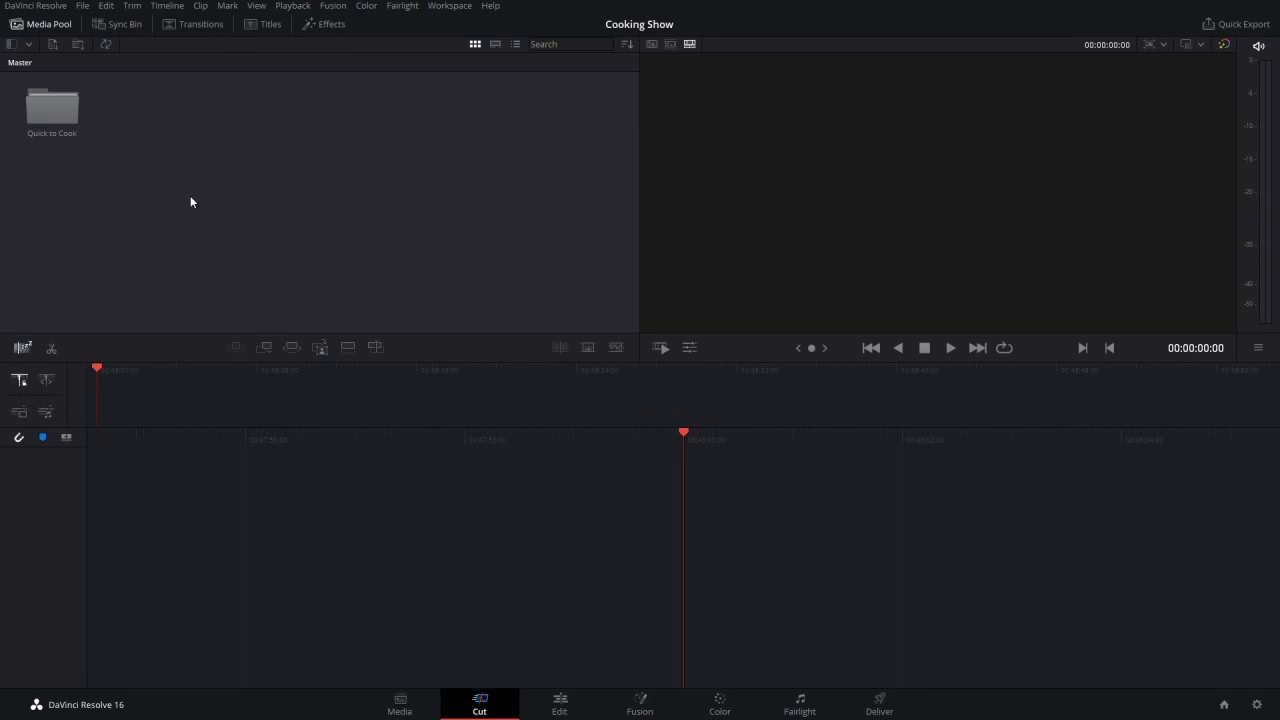
{"action": "double_click", "coordinate": [66, 113]}
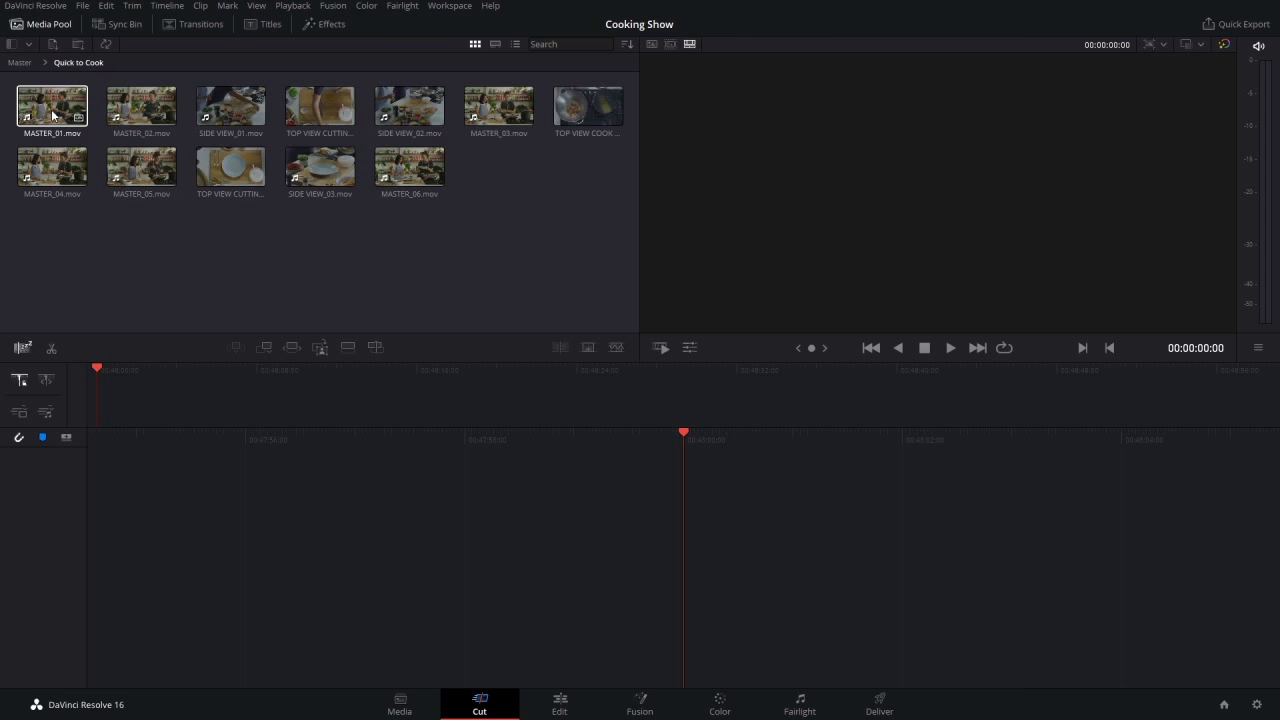
Load MASTER_01.mov in the source viewer, play it briefly, and grab its in-point handle
{"action": "left_click", "coordinate": [51, 109]}
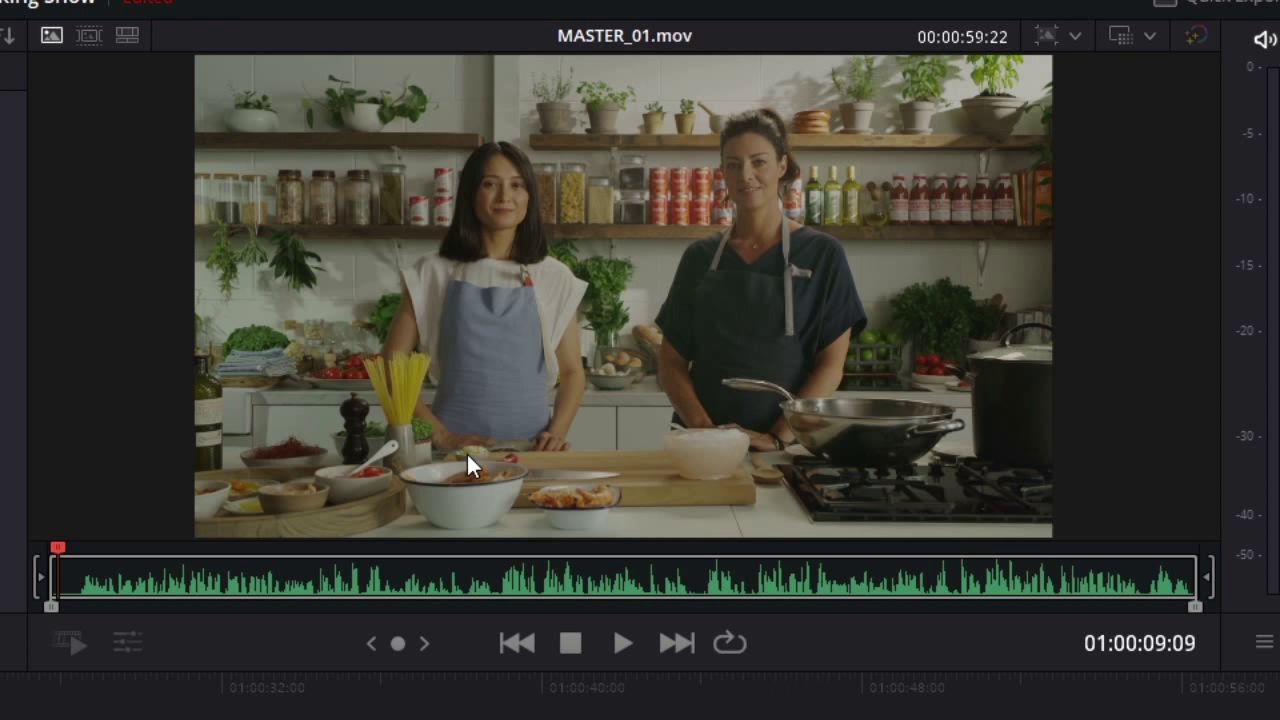
{"action": "key", "text": "space"}
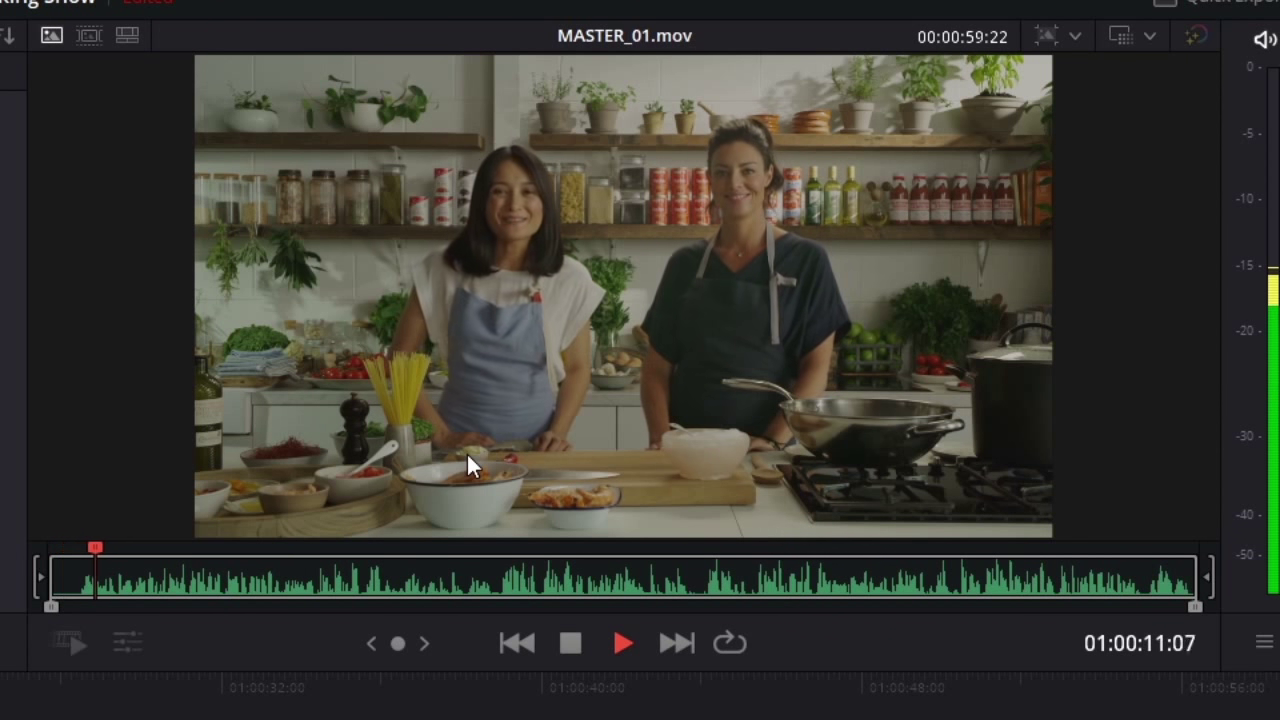
{"action": "key", "text": "space"}
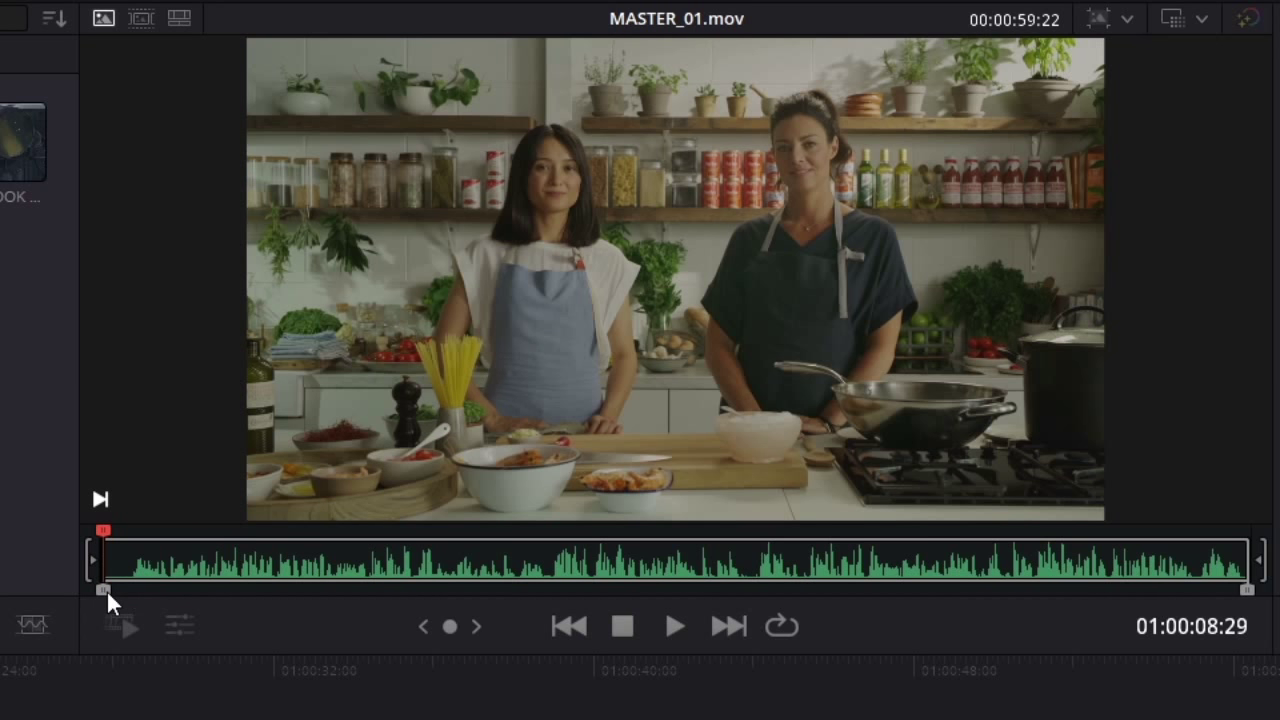
{"action": "left_click_drag", "start_coordinate": [101, 587], "coordinate": [102, 590]}
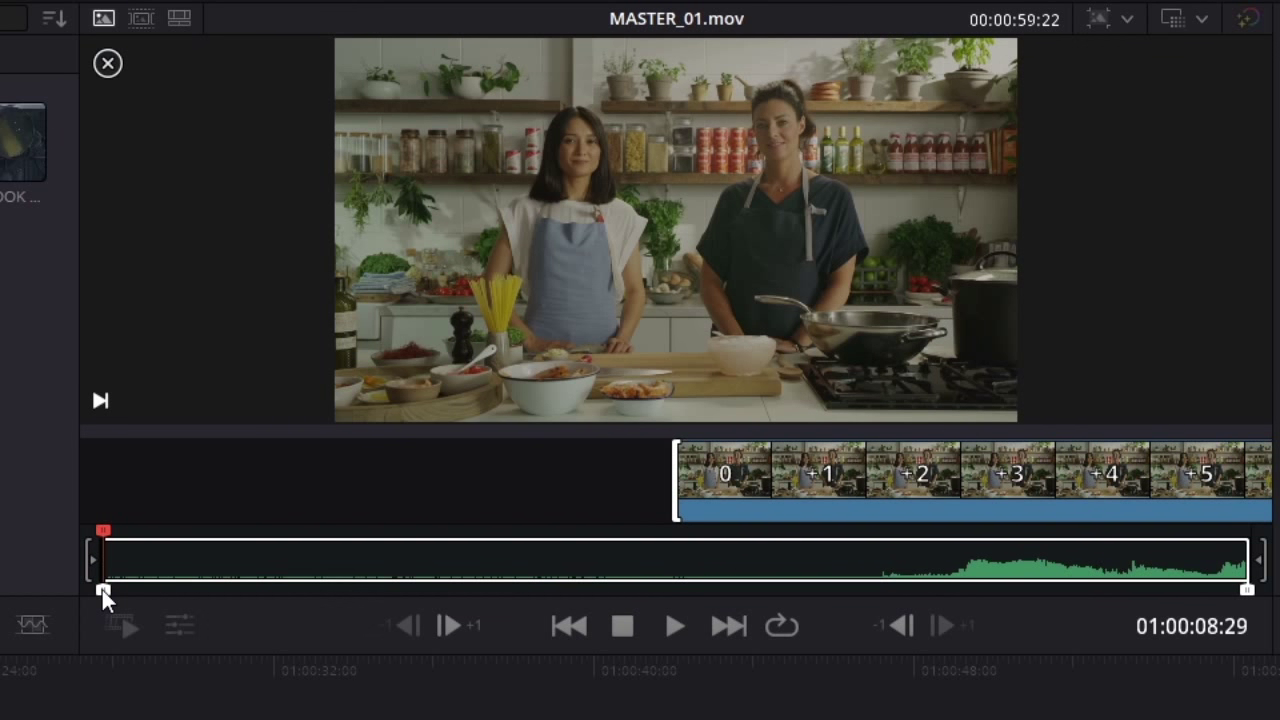
Drag MASTER_01's in point right until the marked duration reads 00:00:58:08
{"action": "left_click_drag", "start_coordinate": [102, 590], "coordinate": [131, 589]}
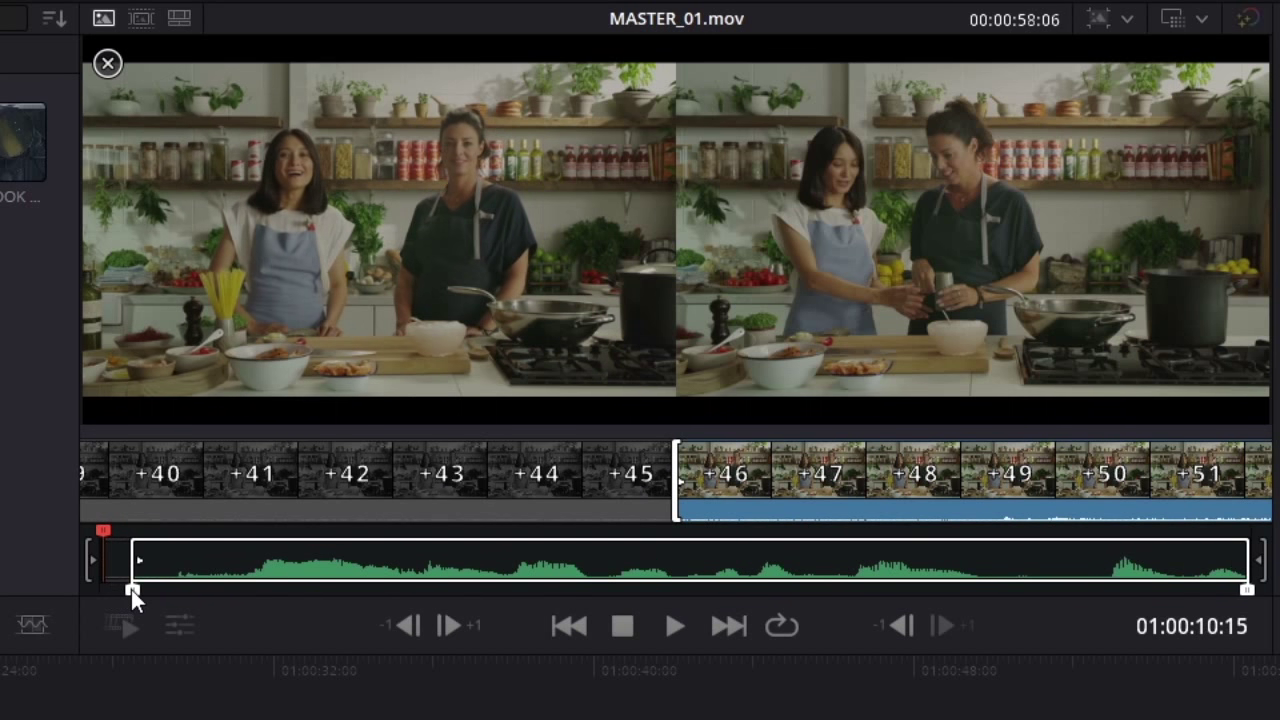
{"action": "left_click_drag", "start_coordinate": [131, 589], "coordinate": [133, 590]}
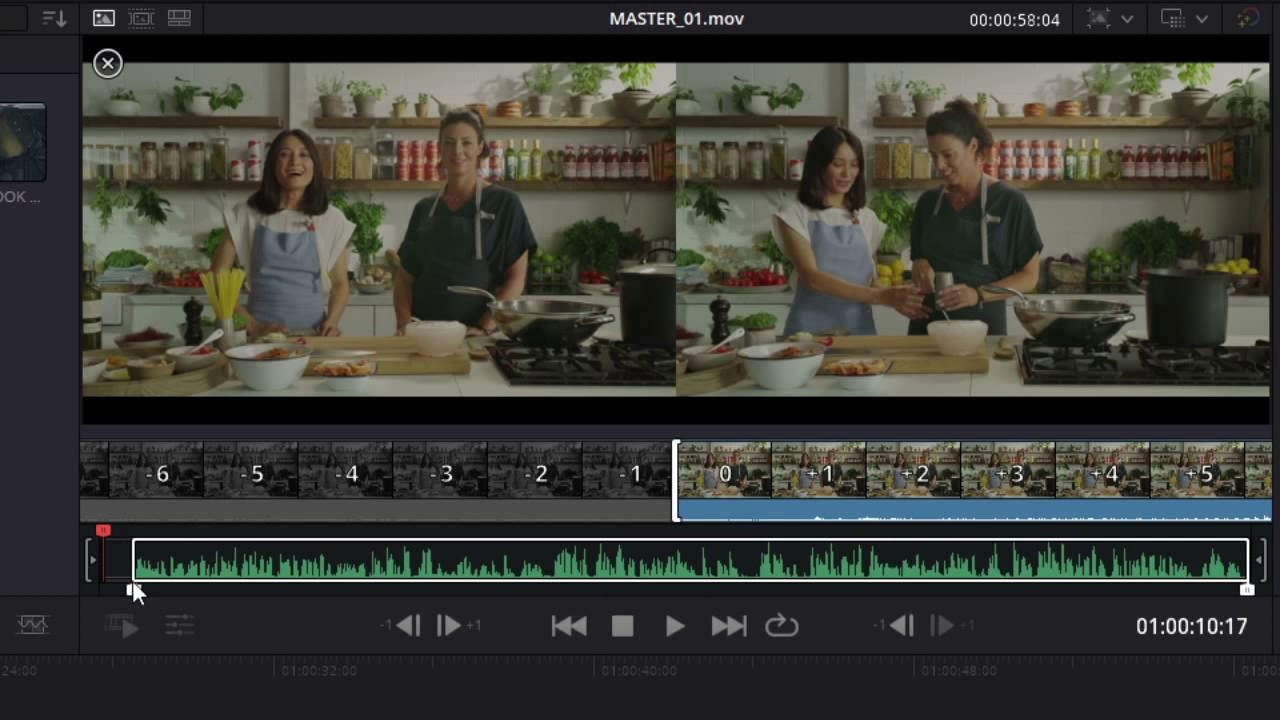
{"action": "left_click_drag", "start_coordinate": [135, 590], "coordinate": [137, 590]}
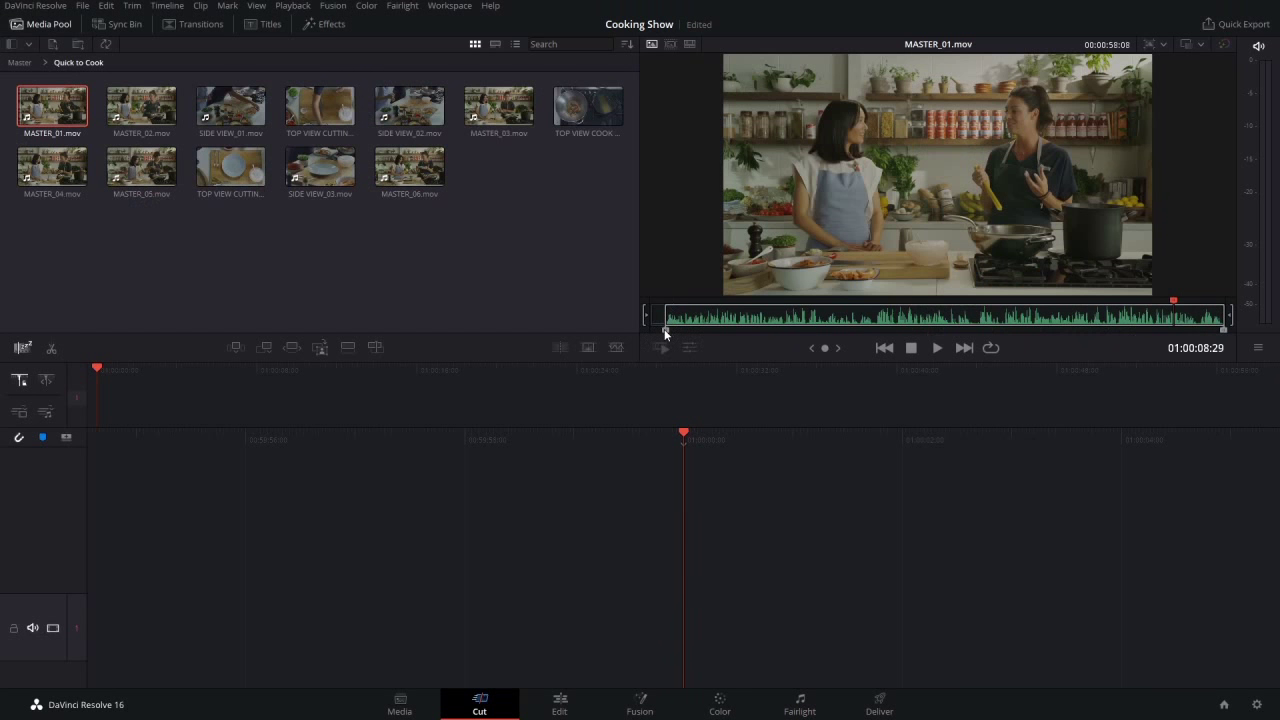
Add MASTER_01.mov to a new Timeline 1, then go back up to the Master bin
{"action": "left_click", "coordinate": [42, 104]}
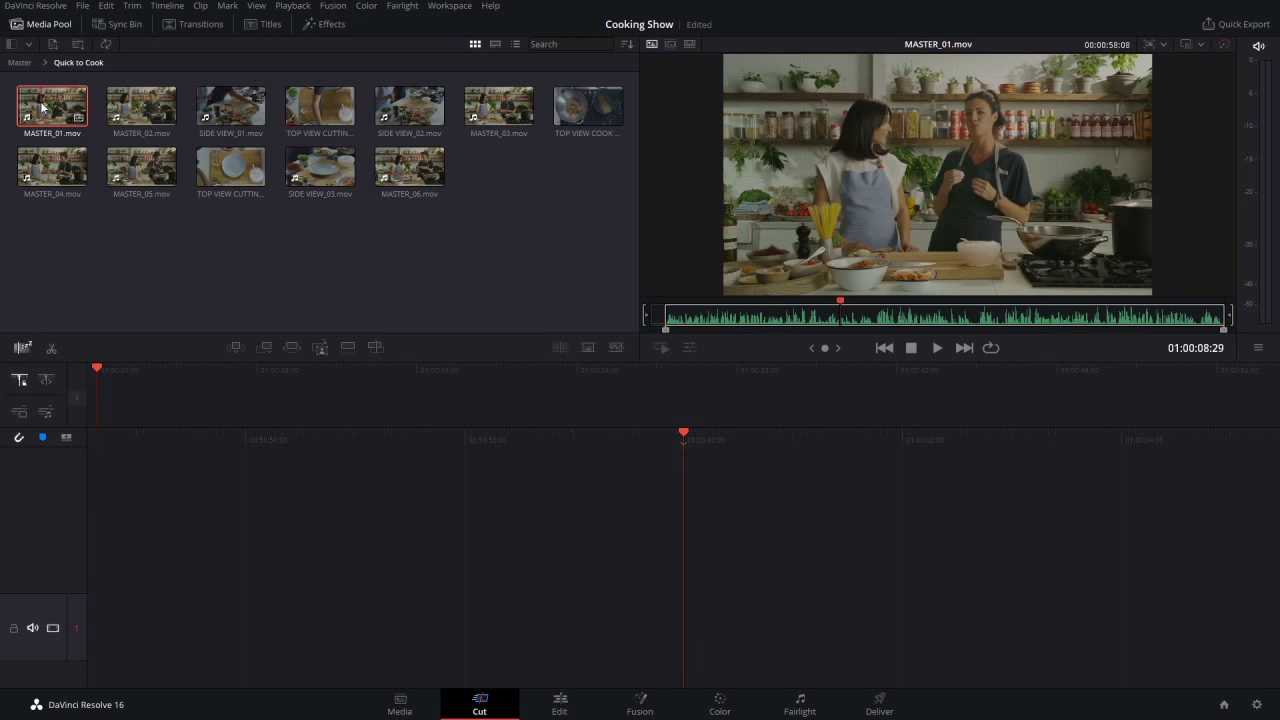
{"action": "left_click_drag", "start_coordinate": [42, 104], "coordinate": [677, 503]}
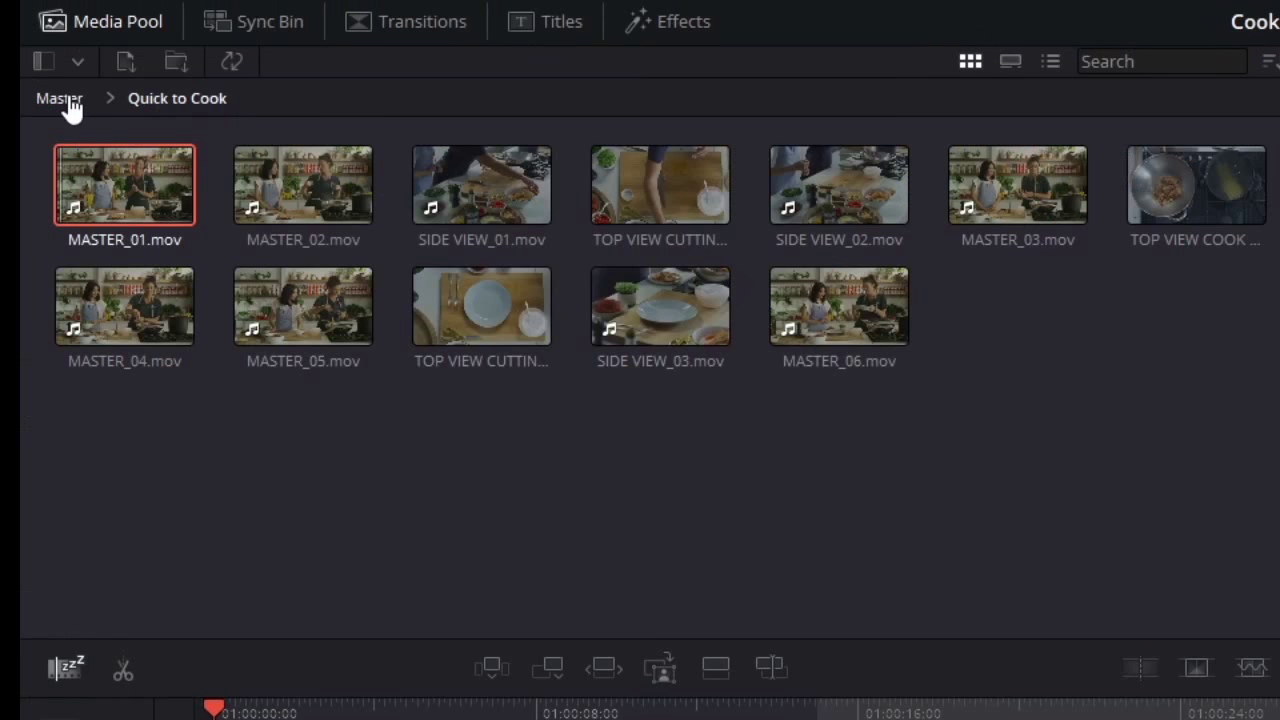
{"action": "left_click", "coordinate": [62, 98]}
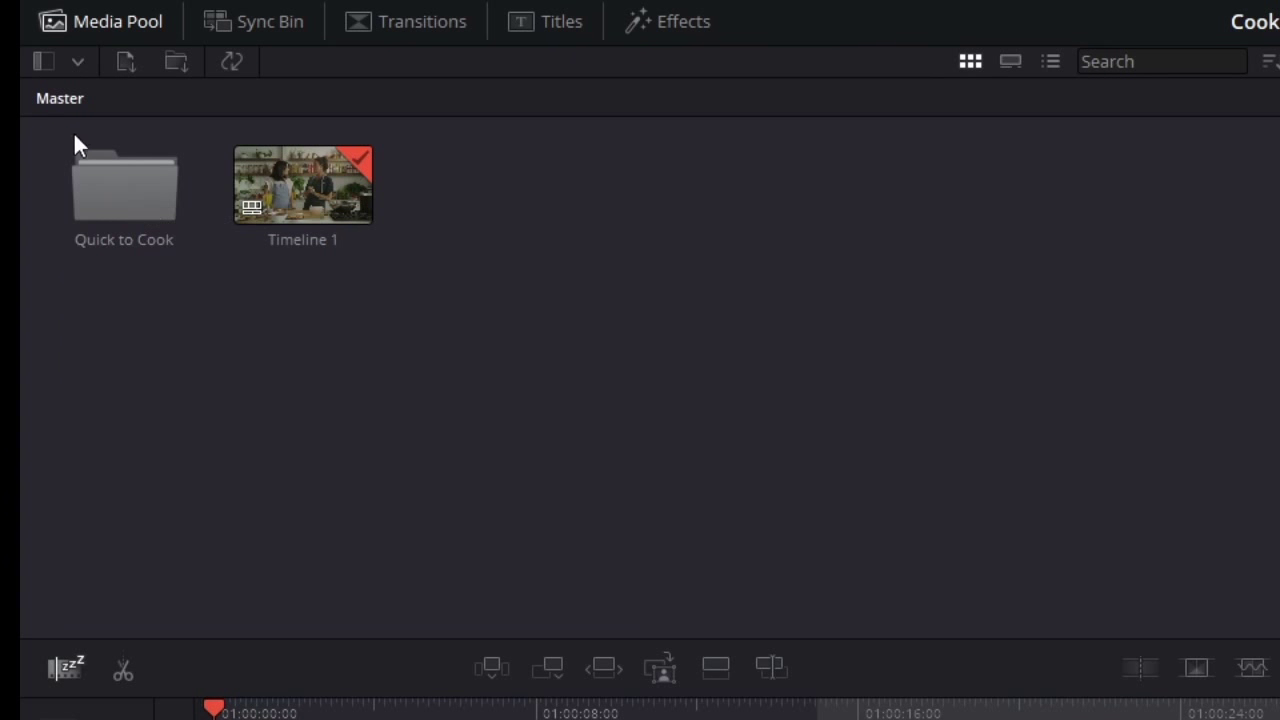
Reopen the Quick to Cook bin in the Media Pool to list its twelve clips
{"action": "double_click", "coordinate": [106, 211]}
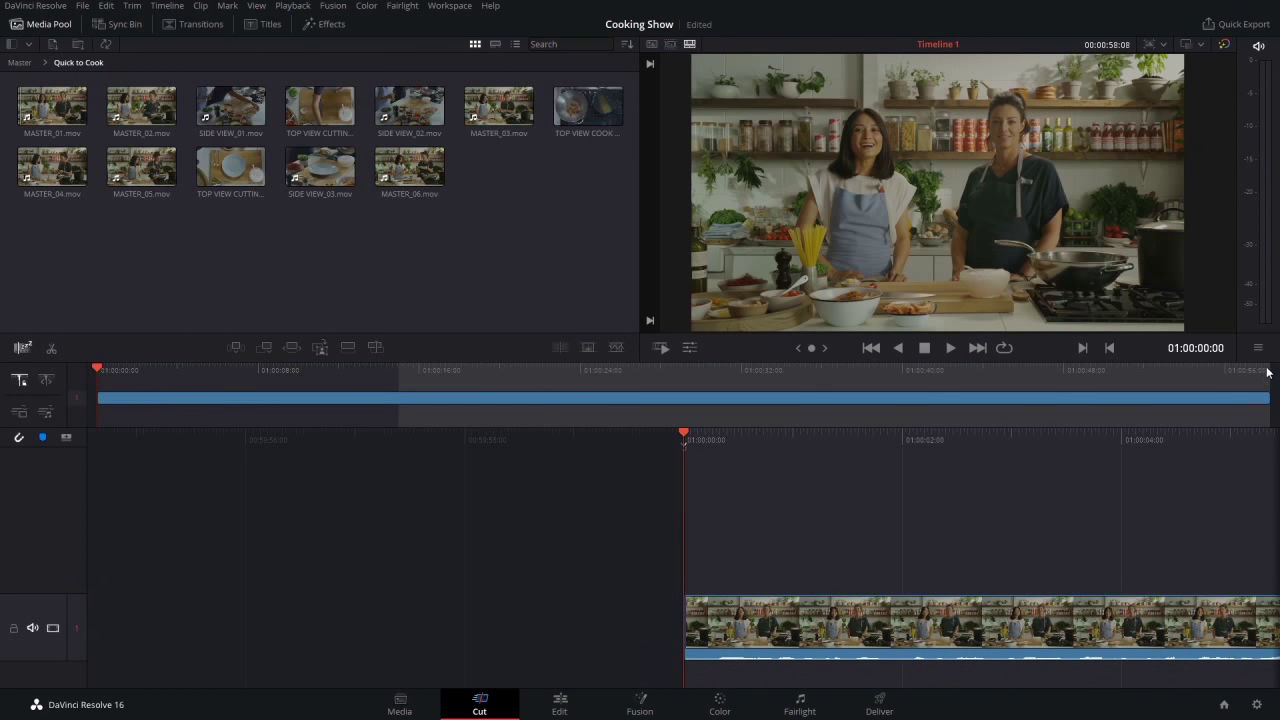
{"action": "left_click", "coordinate": [1269, 371]}
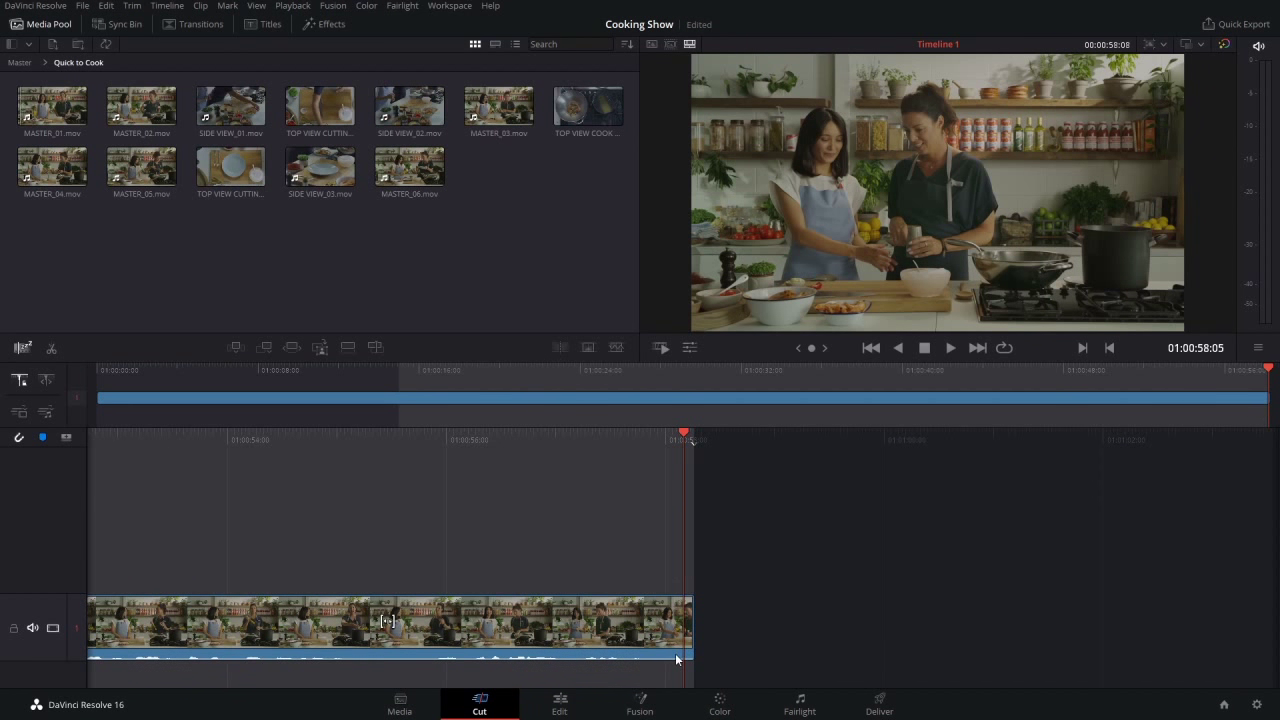
{"action": "left_click", "coordinate": [99, 368]}
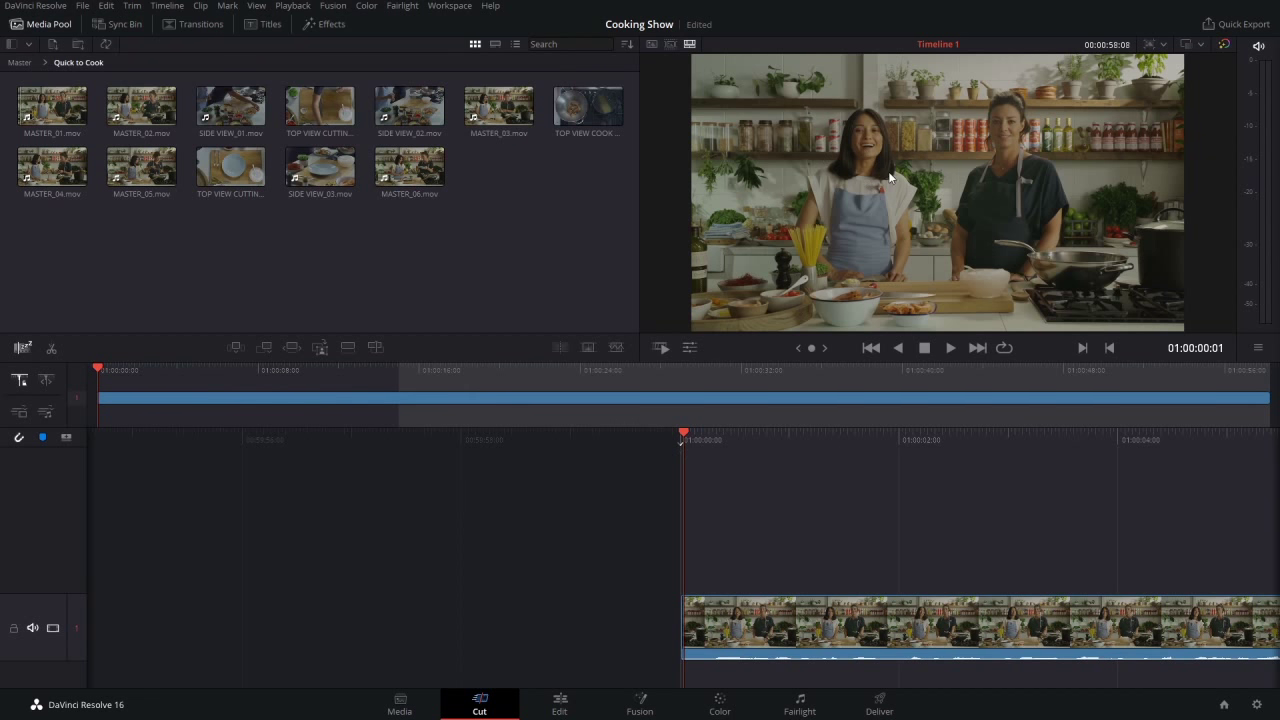
{"action": "left_click", "coordinate": [97, 378]}
{"action": "left_click_drag", "start_coordinate": [100, 373], "coordinate": [444, 396]}
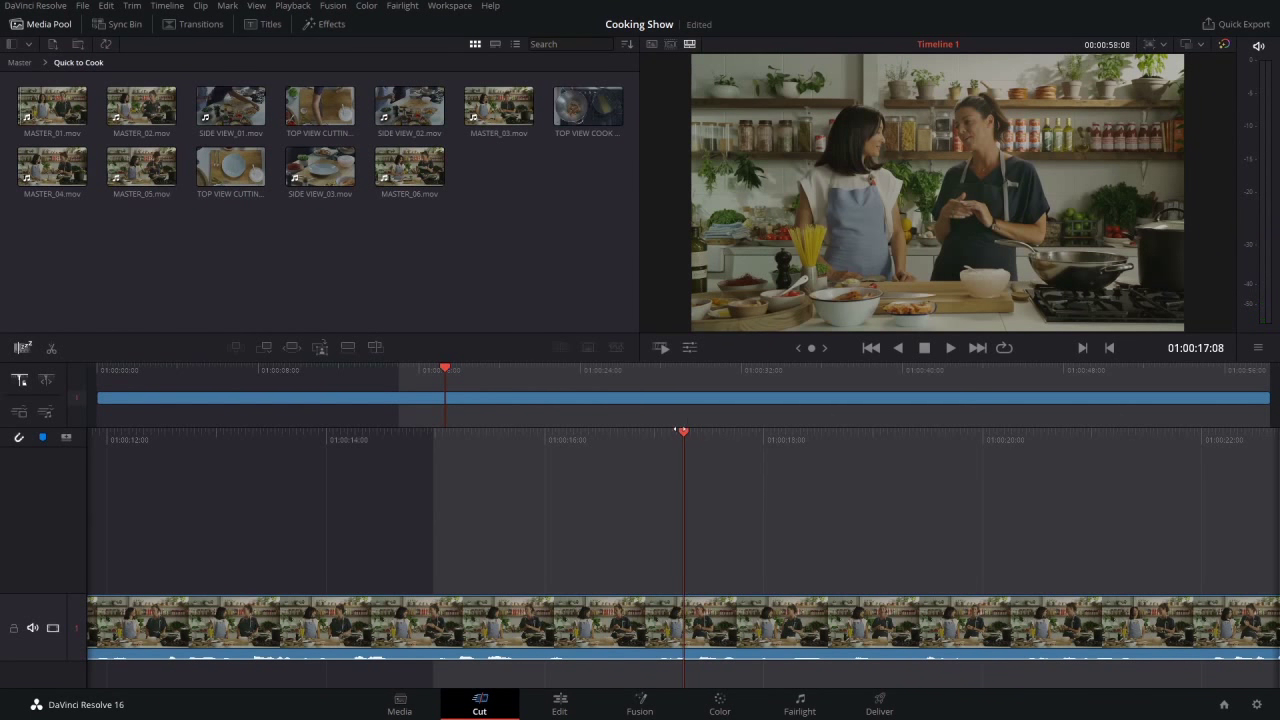
{"action": "left_click_drag", "start_coordinate": [444, 372], "coordinate": [106, 378]}
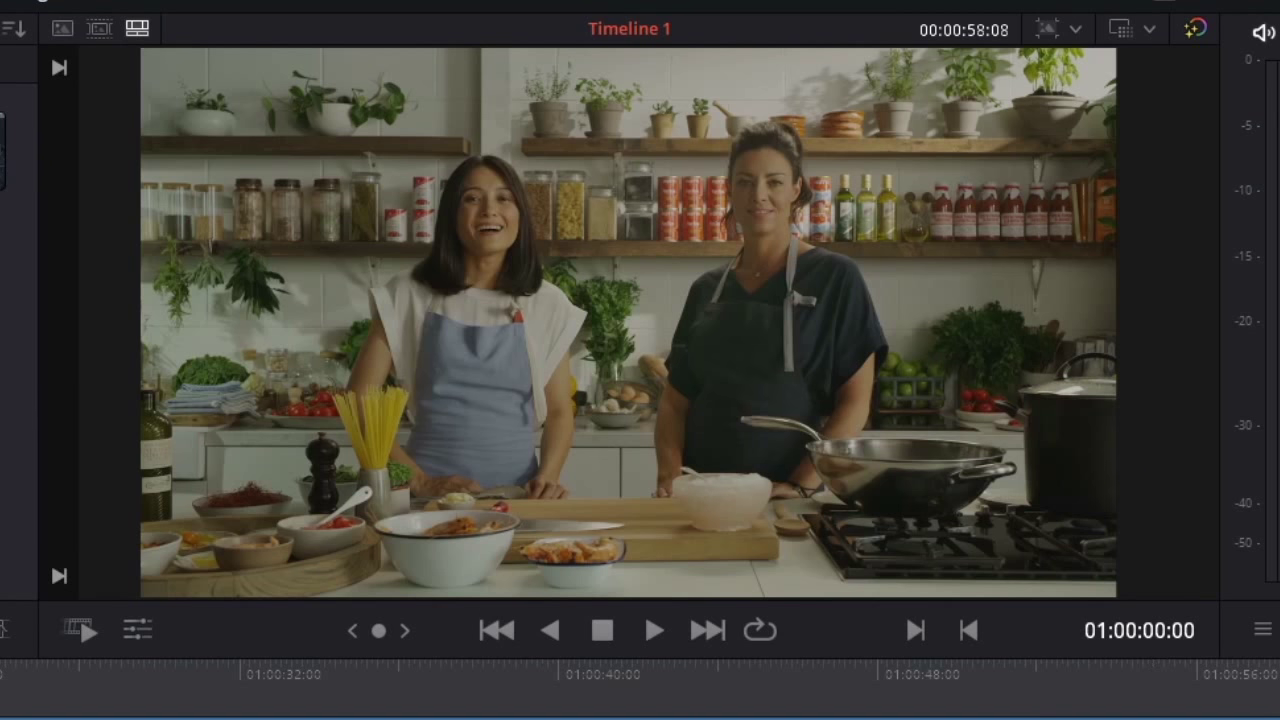
Play Timeline 1 from the start and stop near 01:00:20
{"action": "key", "text": "space"}
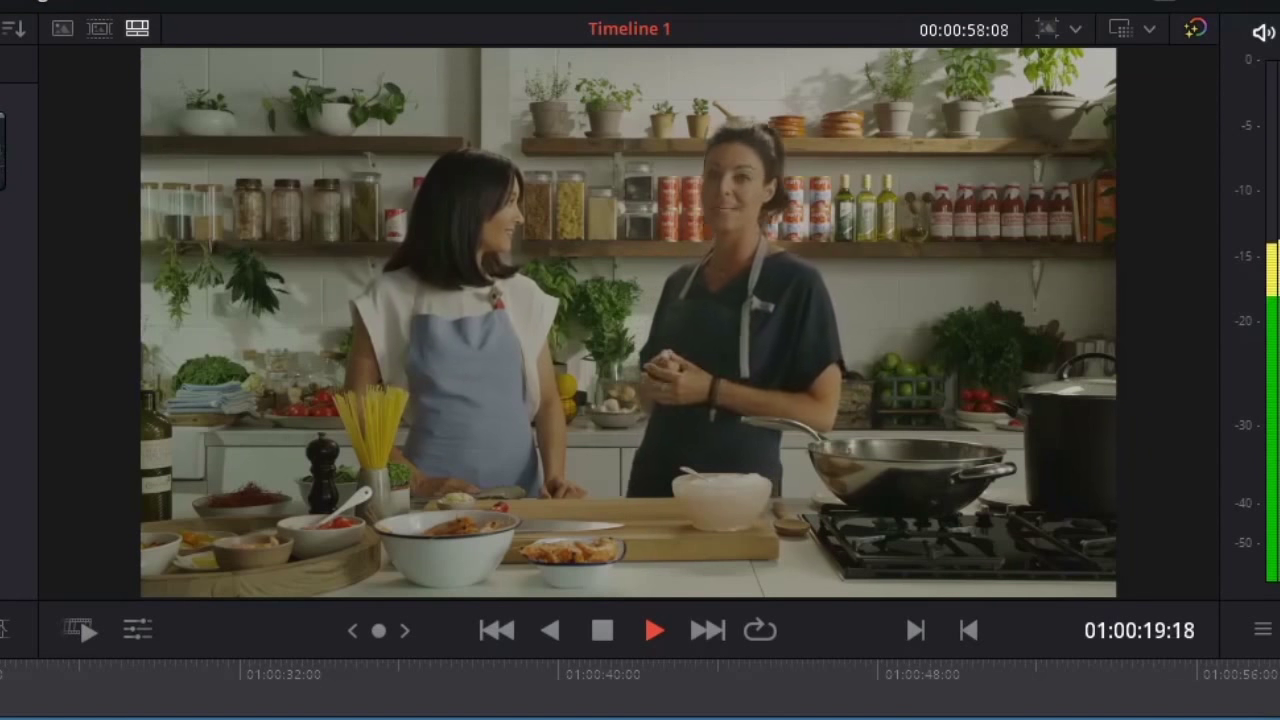
{"action": "key", "text": "space"}
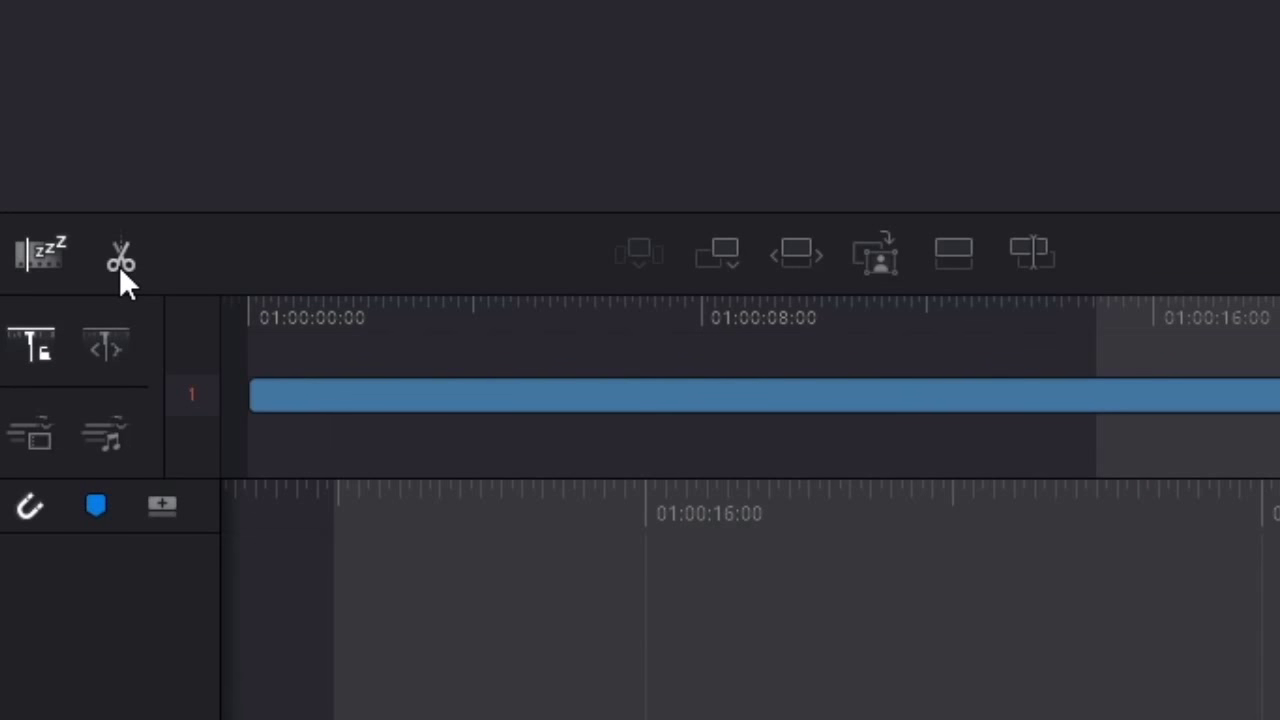
Split MASTER_01 at 01:00:20:02 and delete the piece after the cut
{"action": "left_click", "coordinate": [119, 266]}
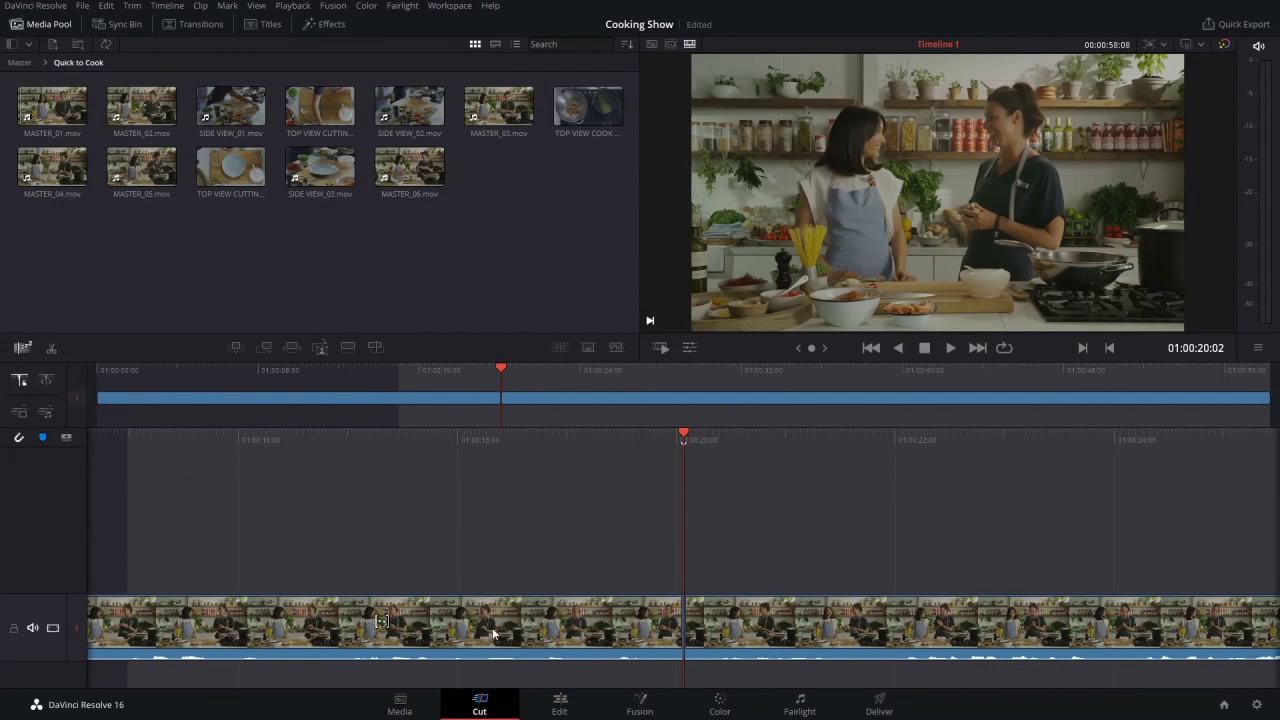
{"action": "left_click", "coordinate": [788, 618]}
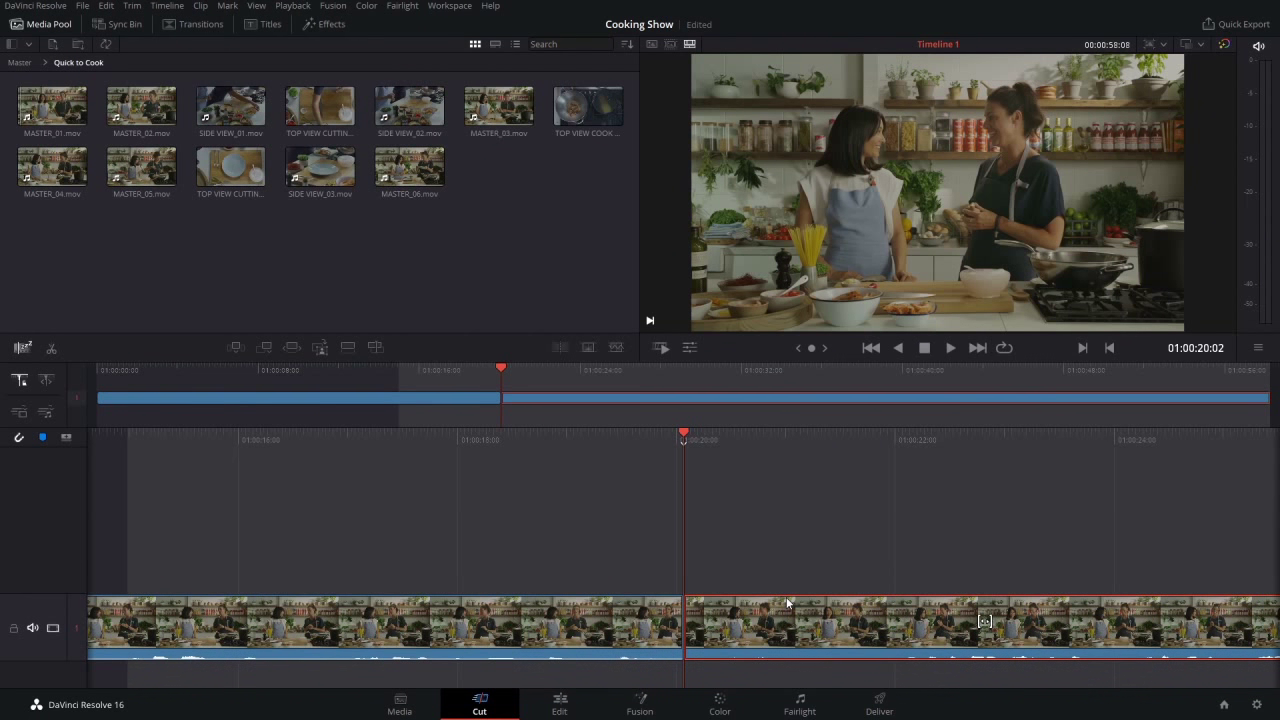
{"action": "key", "text": "Delete"}
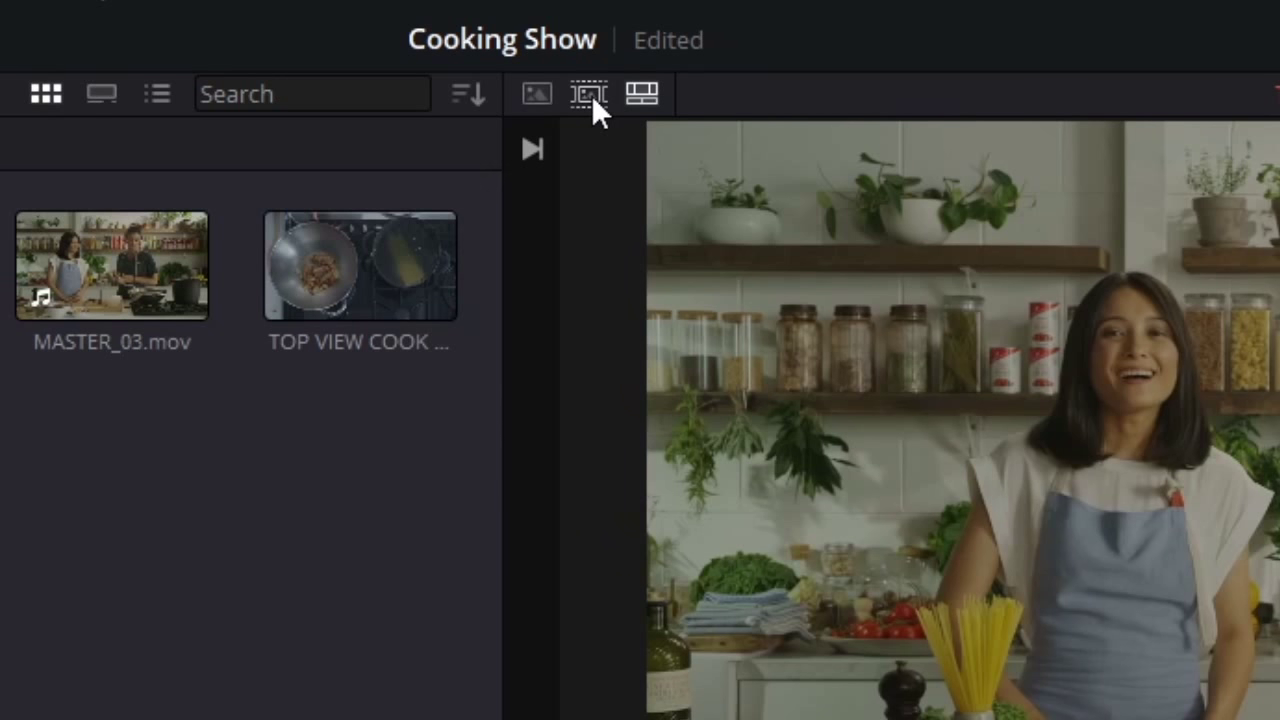
Switch the viewer to Source Tape, showing all 12 clips as one 00:08:43:12 tape
{"action": "left_click", "coordinate": [591, 94]}
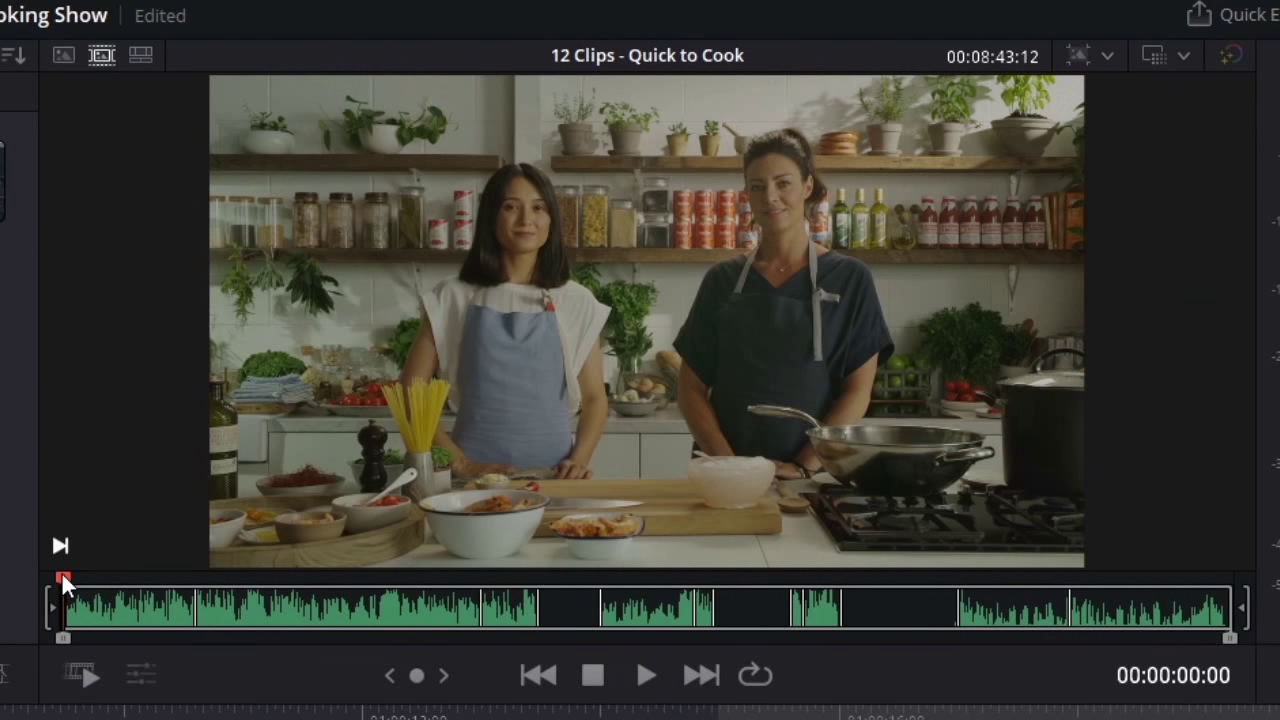
Skim forward through the source tape toward its last clips
{"action": "left_click_drag", "start_coordinate": [62, 578], "coordinate": [265, 585]}
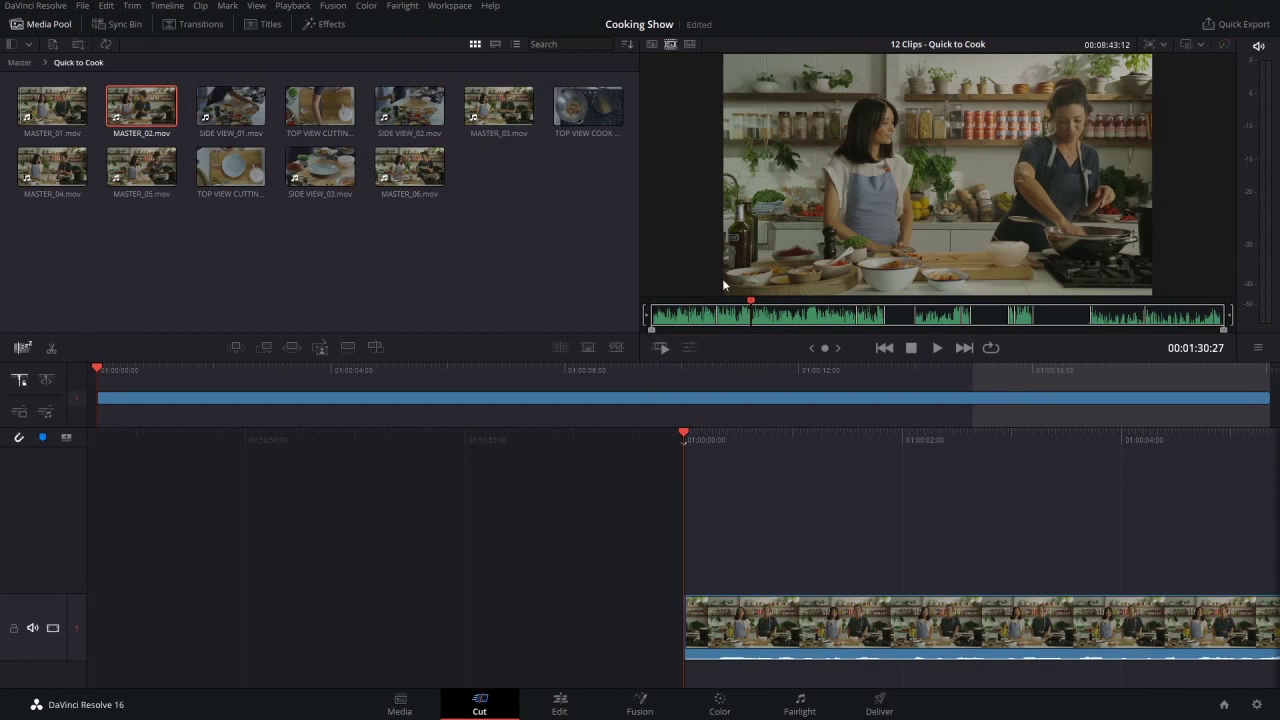
{"action": "left_click_drag", "start_coordinate": [750, 306], "coordinate": [821, 310]}
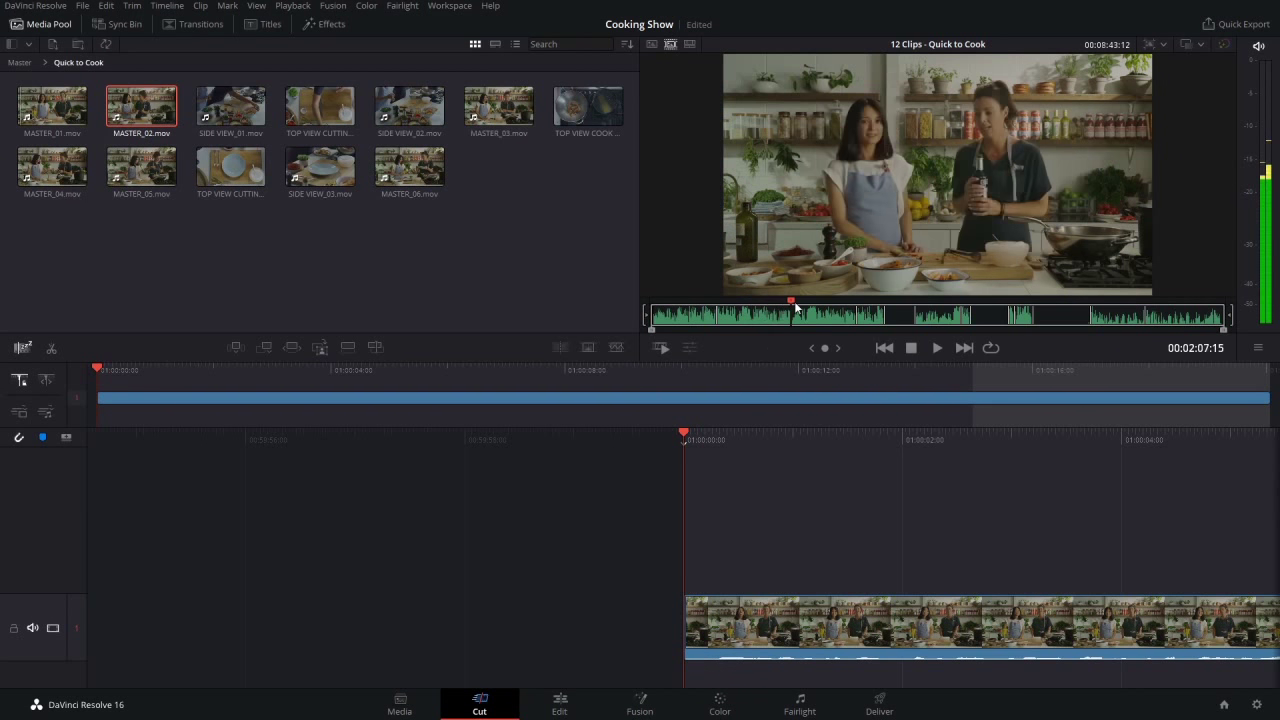
{"action": "left_click_drag", "start_coordinate": [821, 310], "coordinate": [1039, 310]}
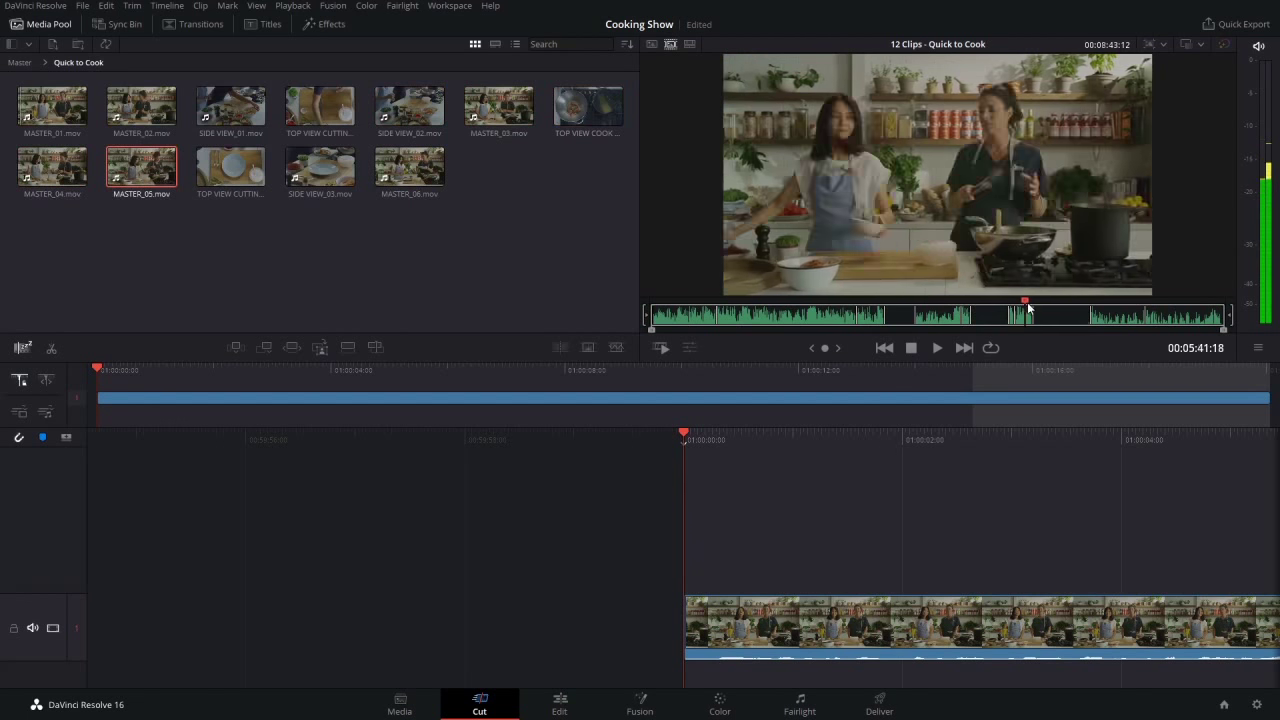
{"action": "left_click_drag", "start_coordinate": [1039, 310], "coordinate": [1148, 320]}
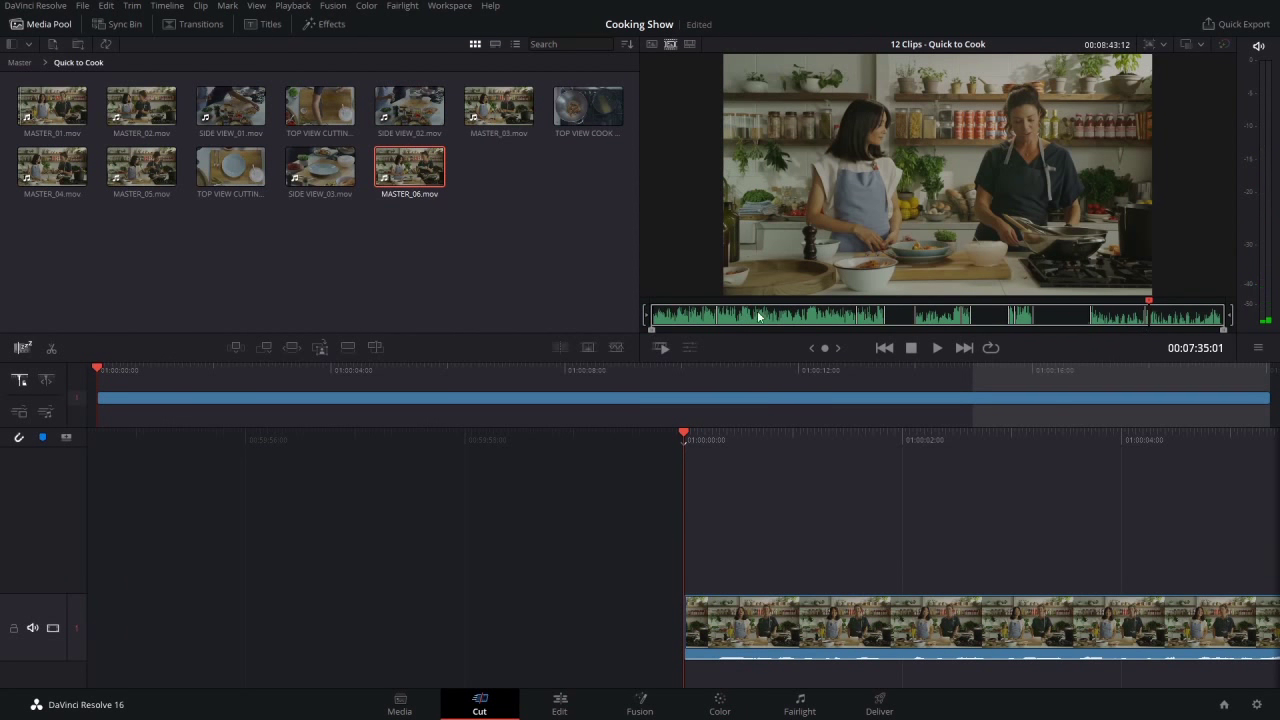
Jump to MASTER_02, SIDE VIEW_01 and MASTER_06 on the tape, then bring up the sort options
{"action": "left_click", "coordinate": [789, 317]}
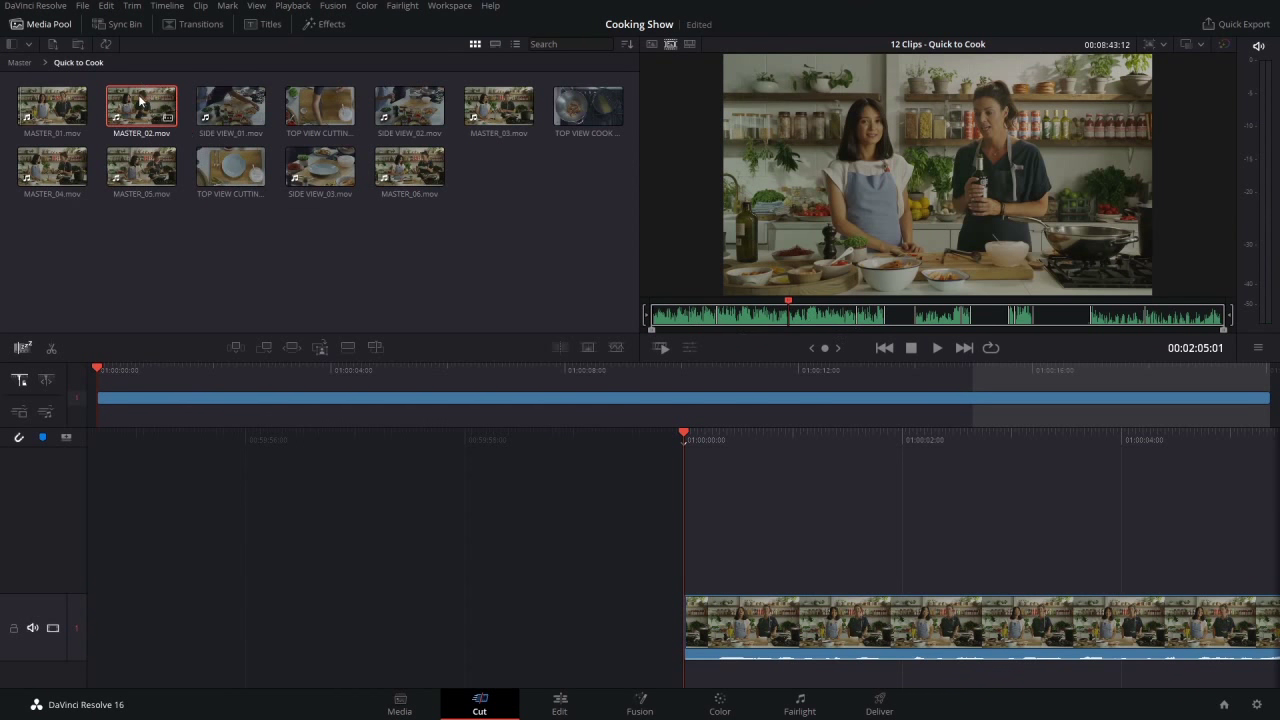
{"action": "left_click", "coordinate": [877, 318]}
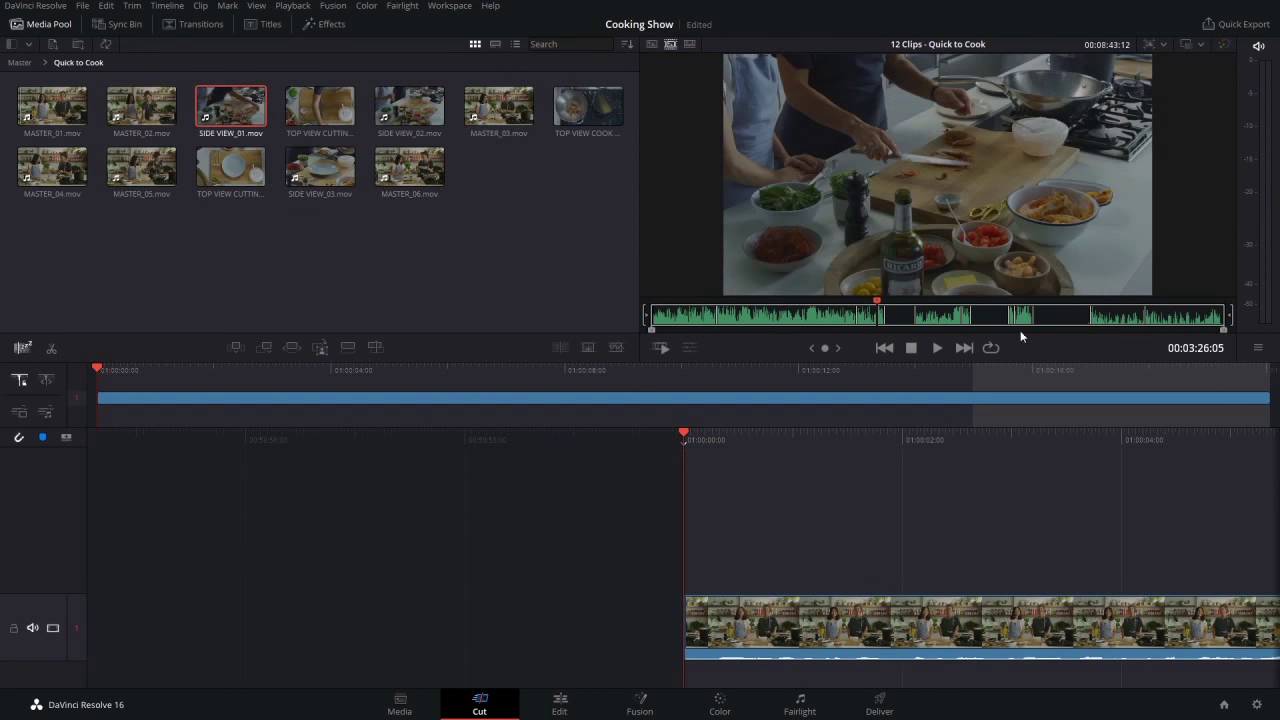
{"action": "left_click", "coordinate": [410, 167]}
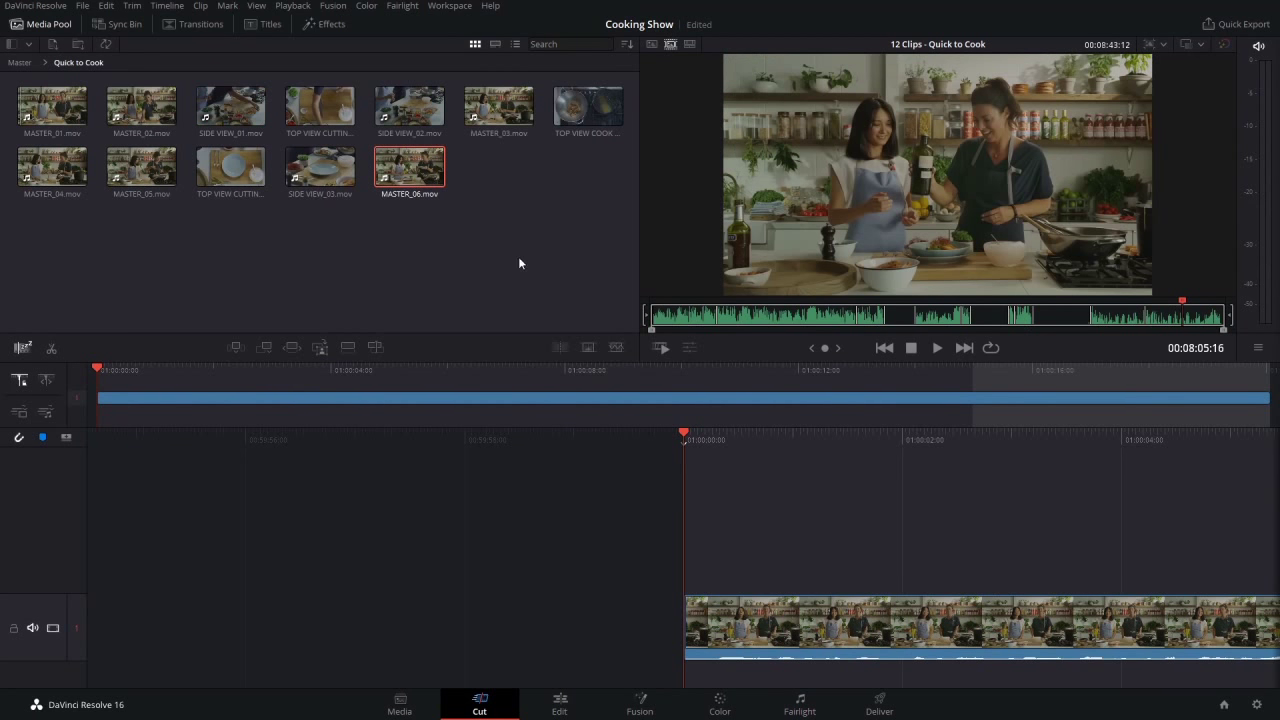
{"action": "left_click", "coordinate": [627, 44]}
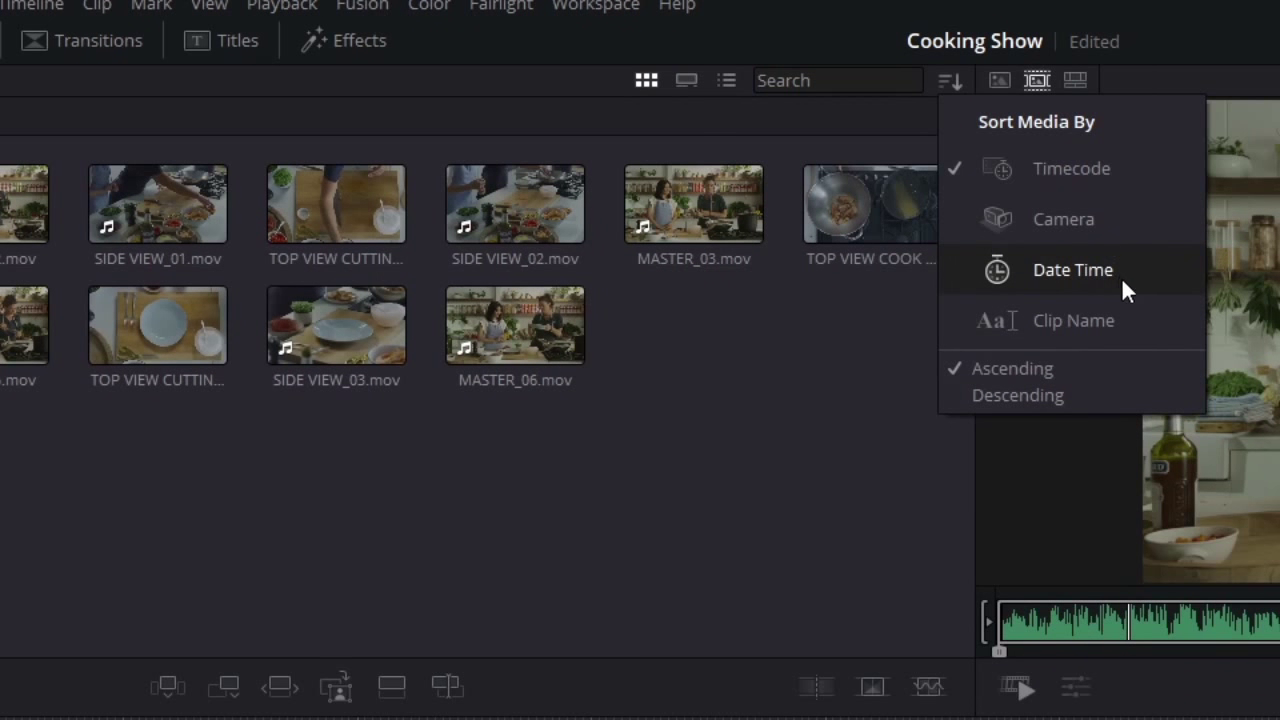
Sort the bin by clip name, preview the reordered tape, and reopen the sort options
{"action": "left_click", "coordinate": [1072, 326]}
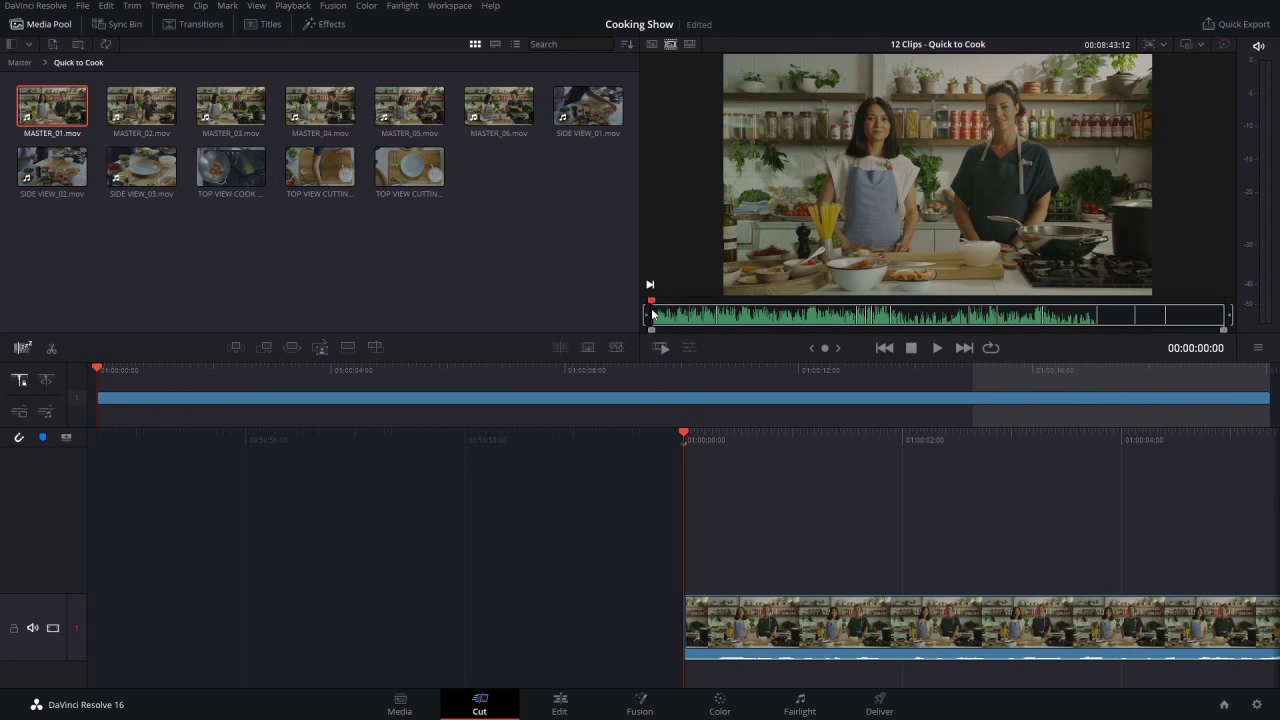
{"action": "left_click_drag", "start_coordinate": [653, 312], "coordinate": [735, 310]}
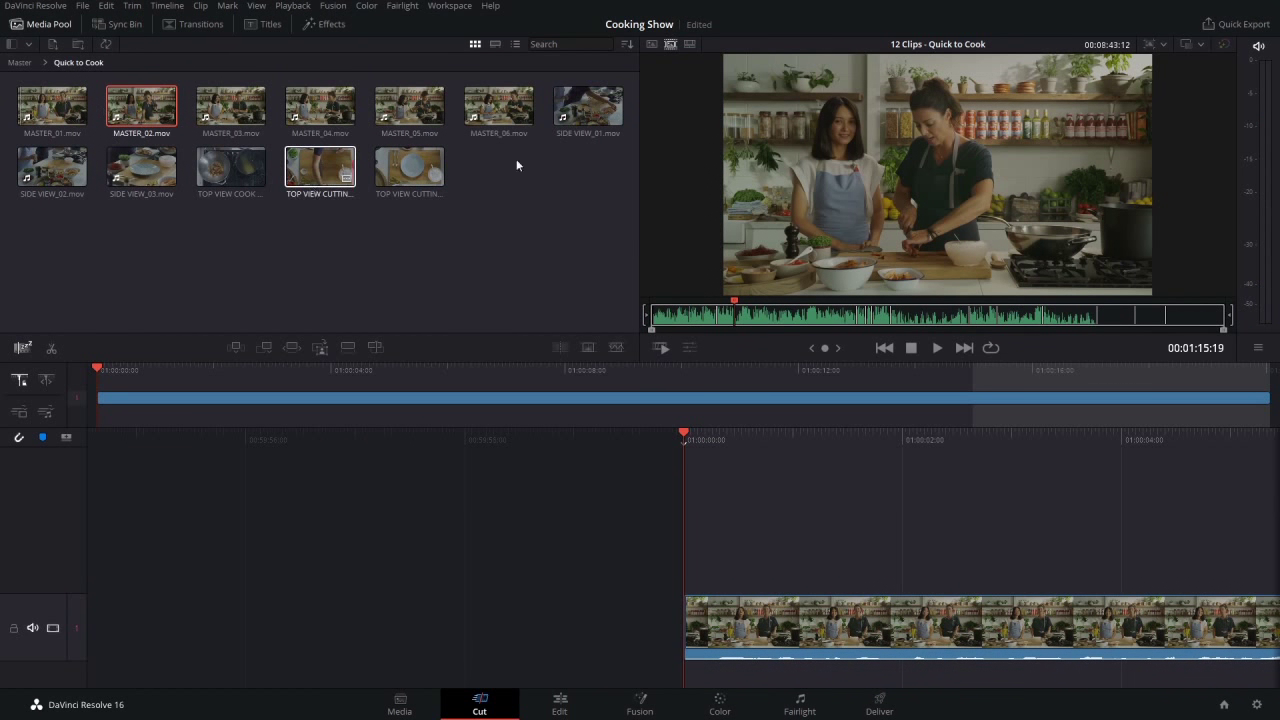
{"action": "left_click", "coordinate": [628, 44]}
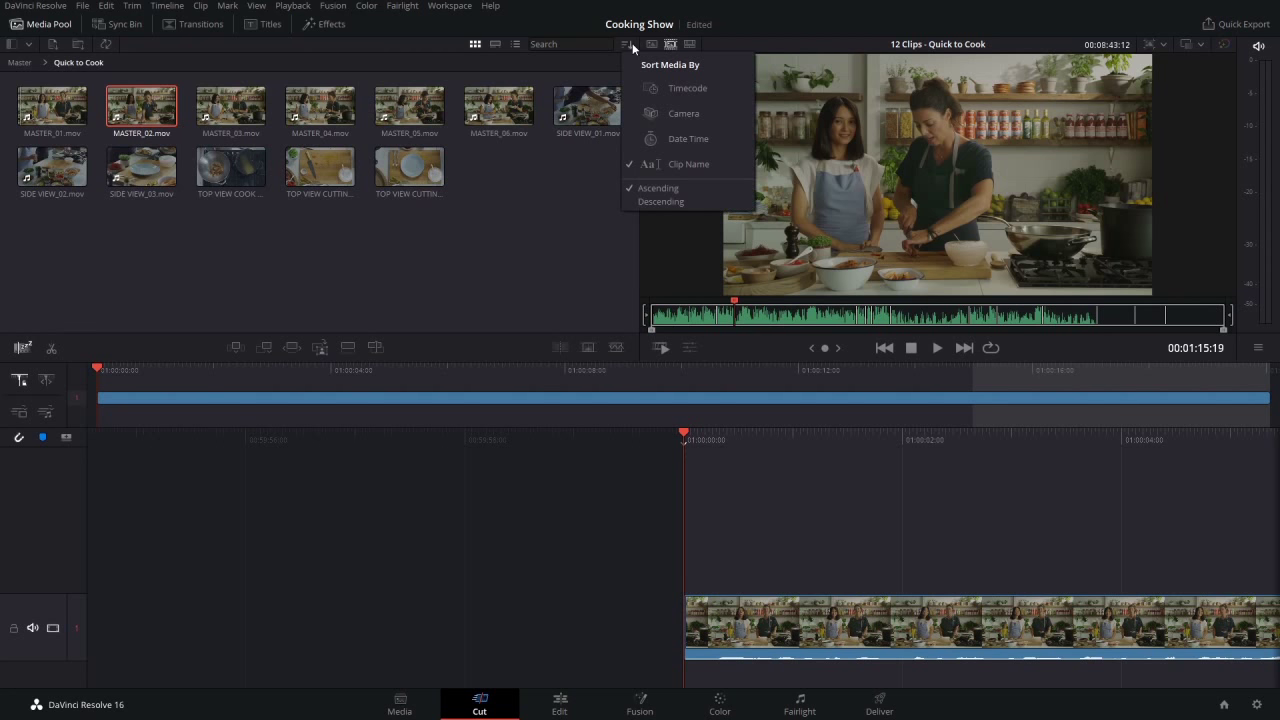
Re-sort the clips by timecode, preview the tape, and return to its first frame
{"action": "left_click", "coordinate": [652, 95]}
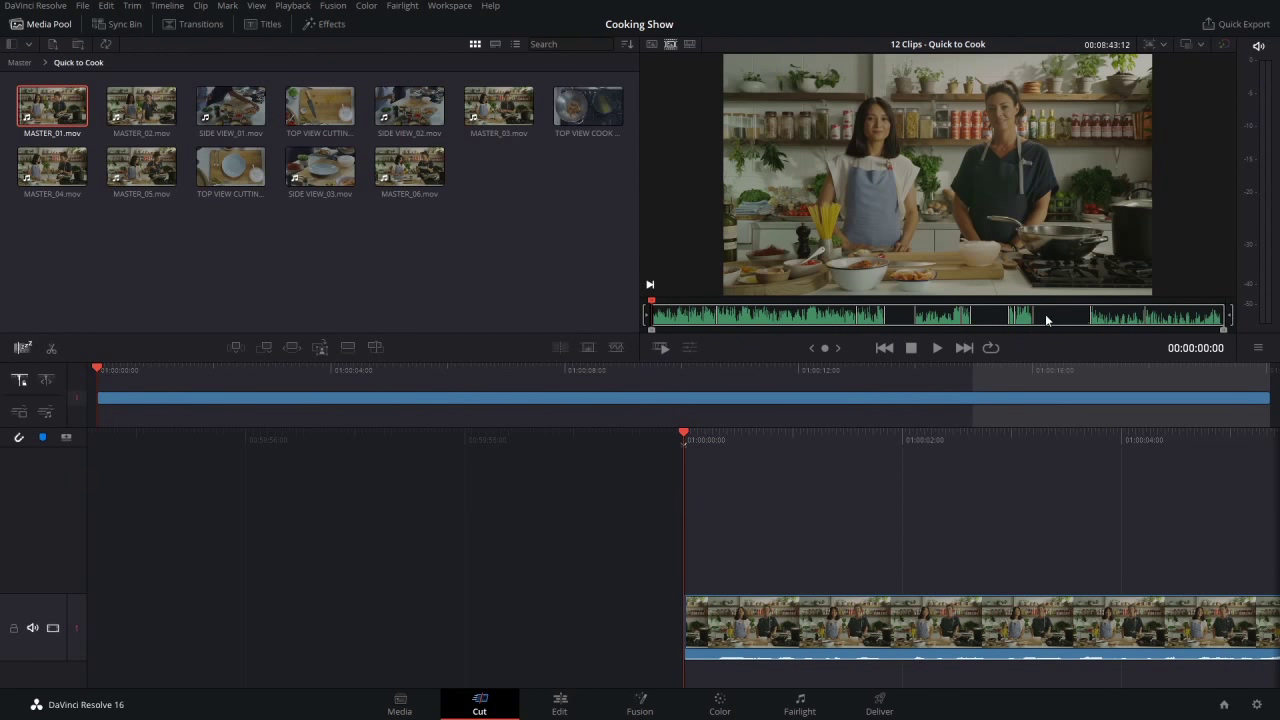
{"action": "left_click_drag", "start_coordinate": [650, 302], "coordinate": [967, 307]}
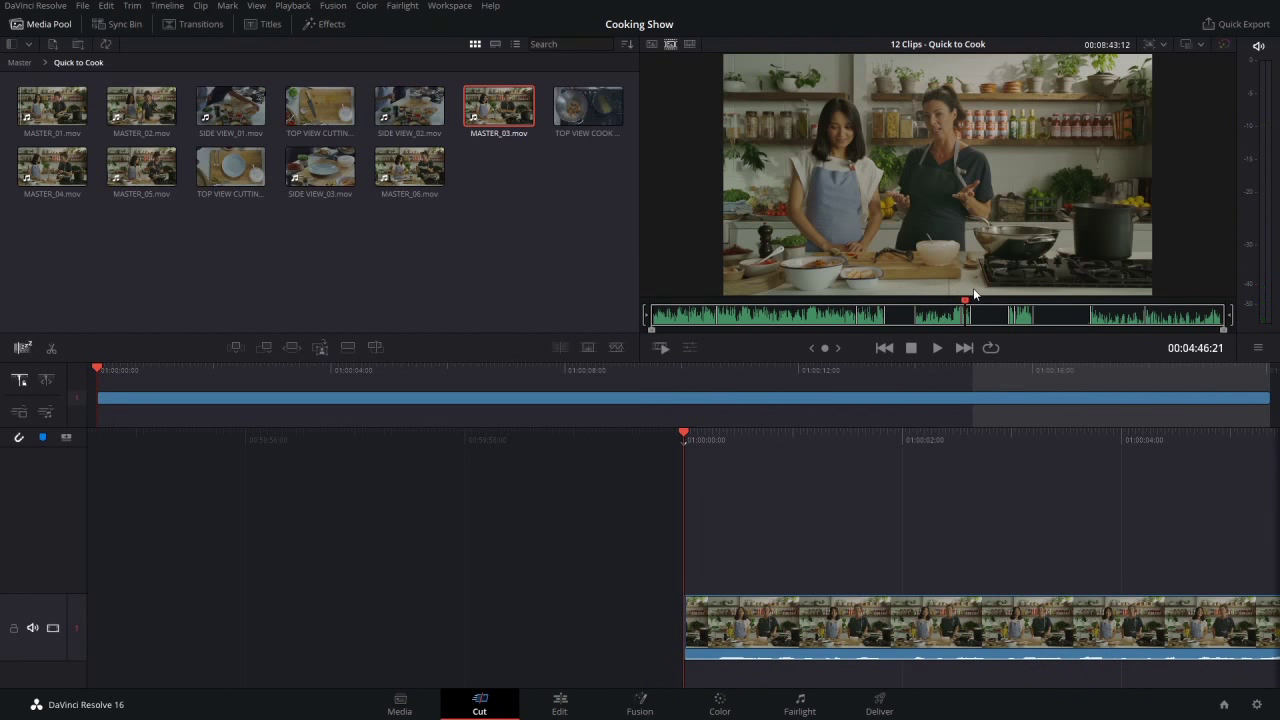
{"action": "key", "text": "Home"}
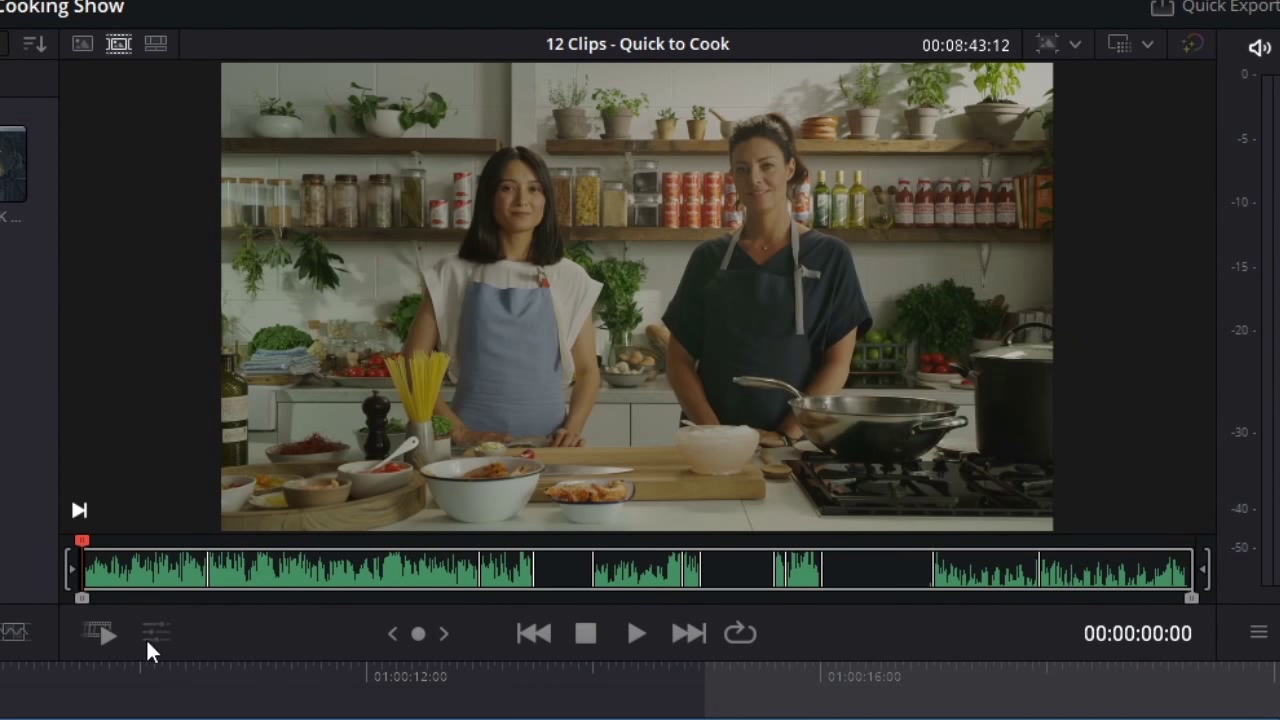
{"action": "left_click", "coordinate": [94, 632]}
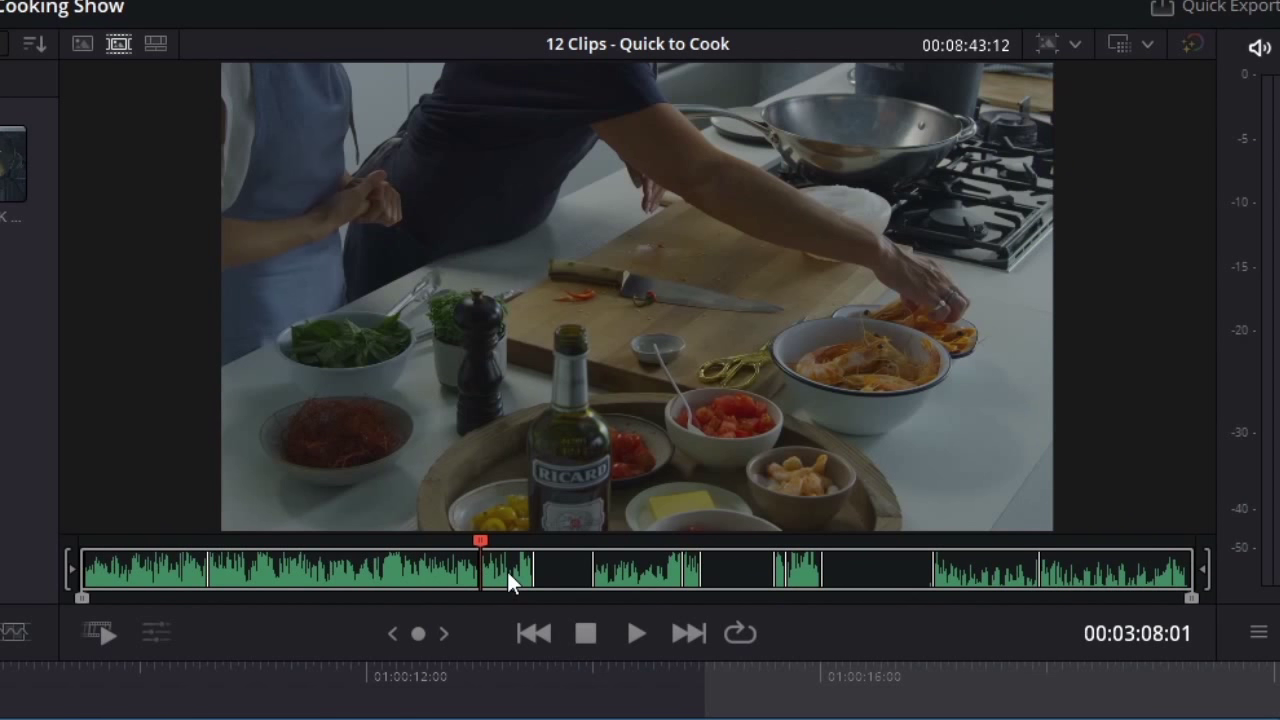
{"action": "left_click", "coordinate": [100, 636]}
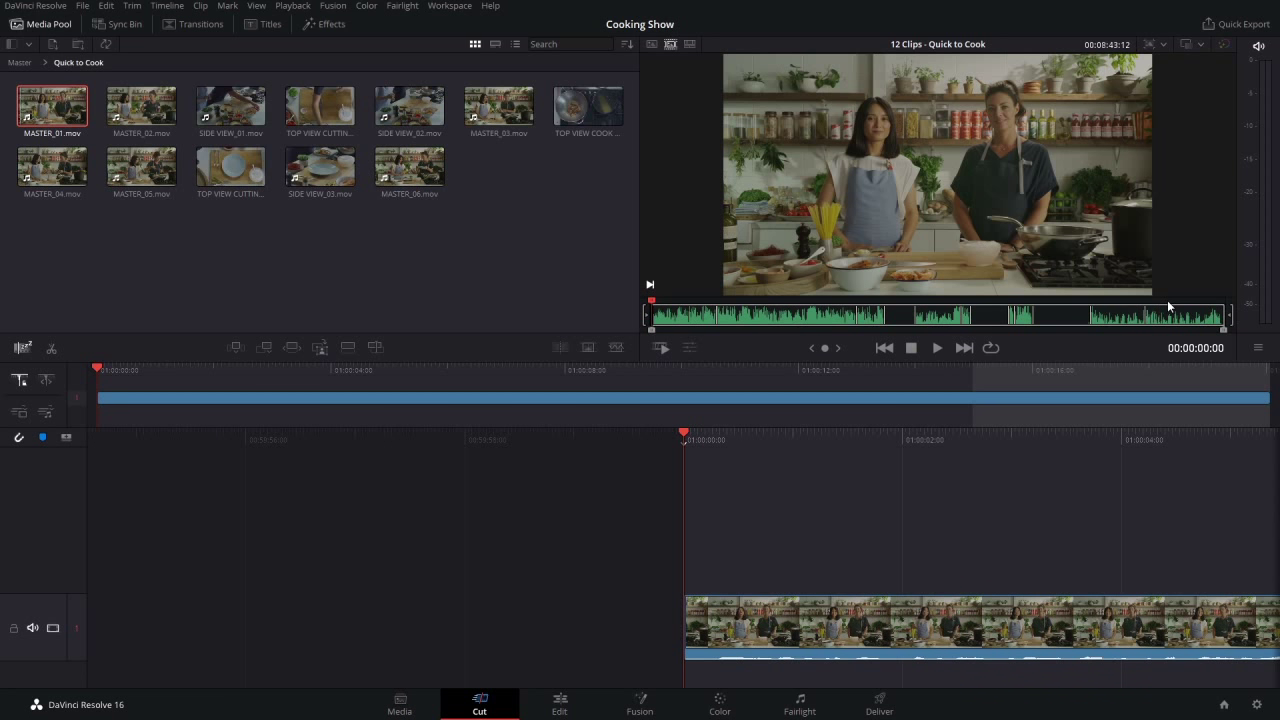
Cue the source tape to MASTER_06's closing moments and play them back
{"action": "left_click", "coordinate": [1167, 303]}
{"action": "left_click_drag", "start_coordinate": [1167, 303], "coordinate": [1199, 299]}
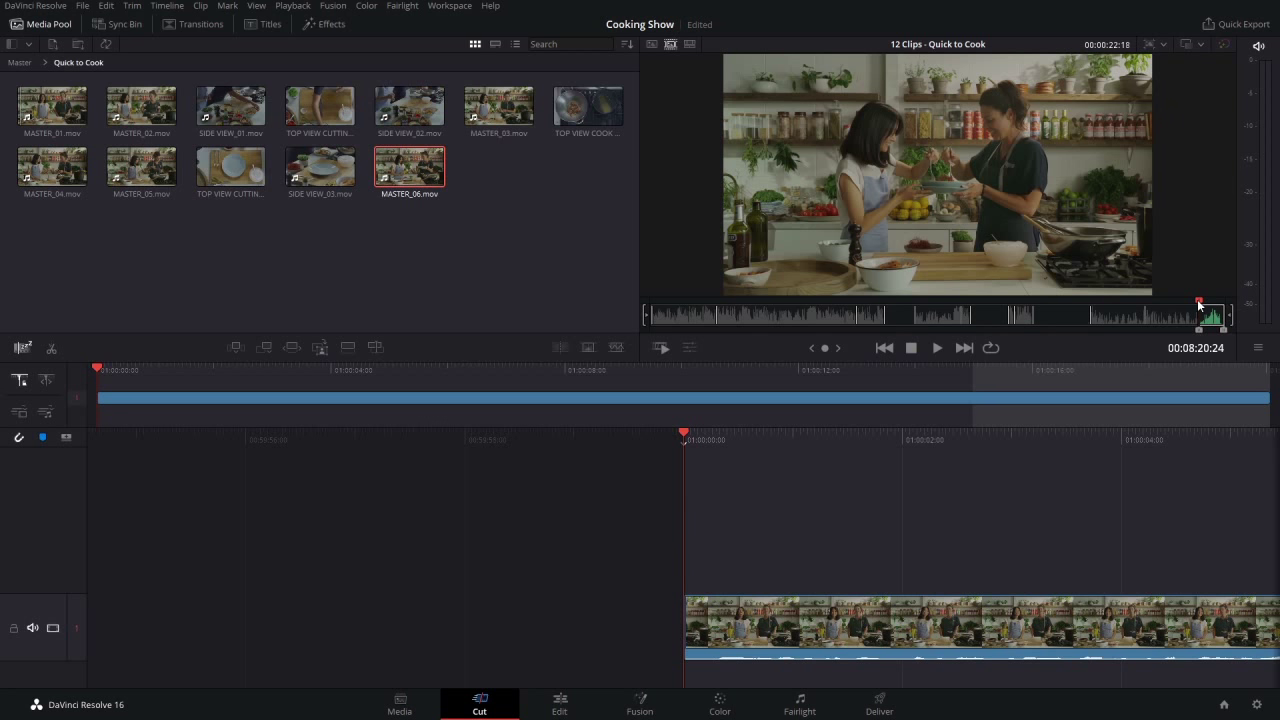
{"action": "key", "text": "space"}
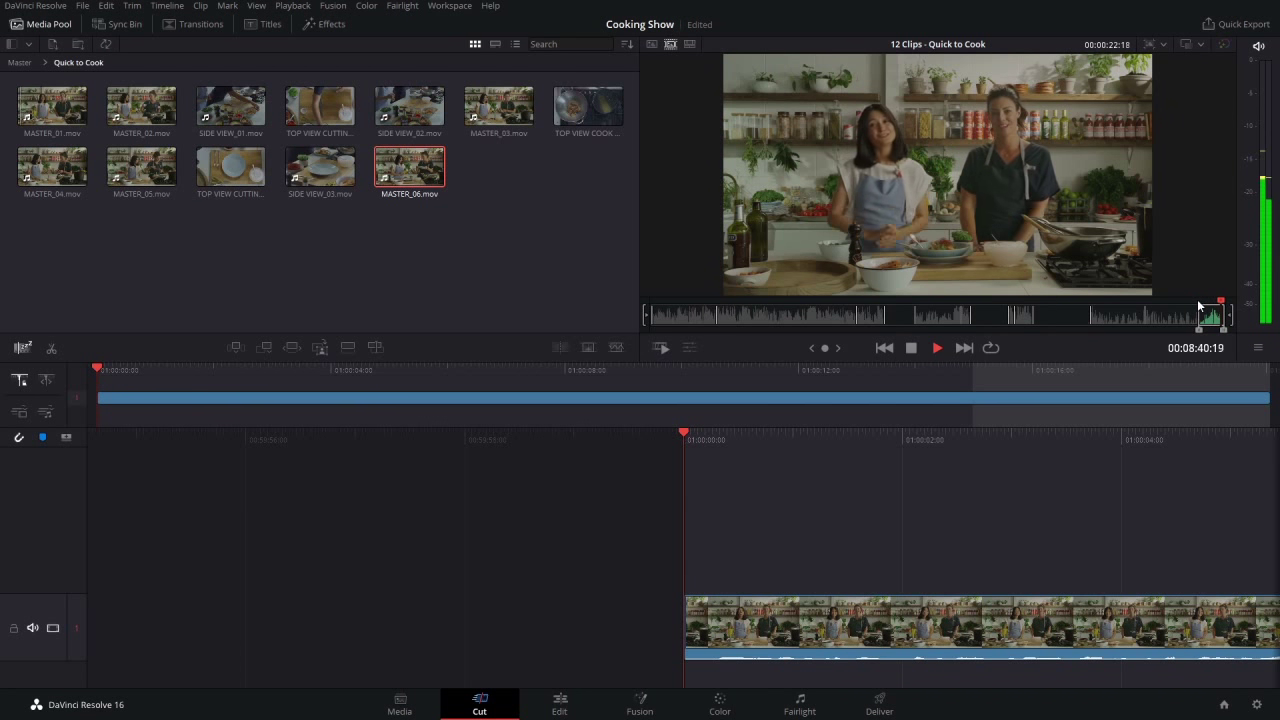
{"action": "key", "text": "space"}
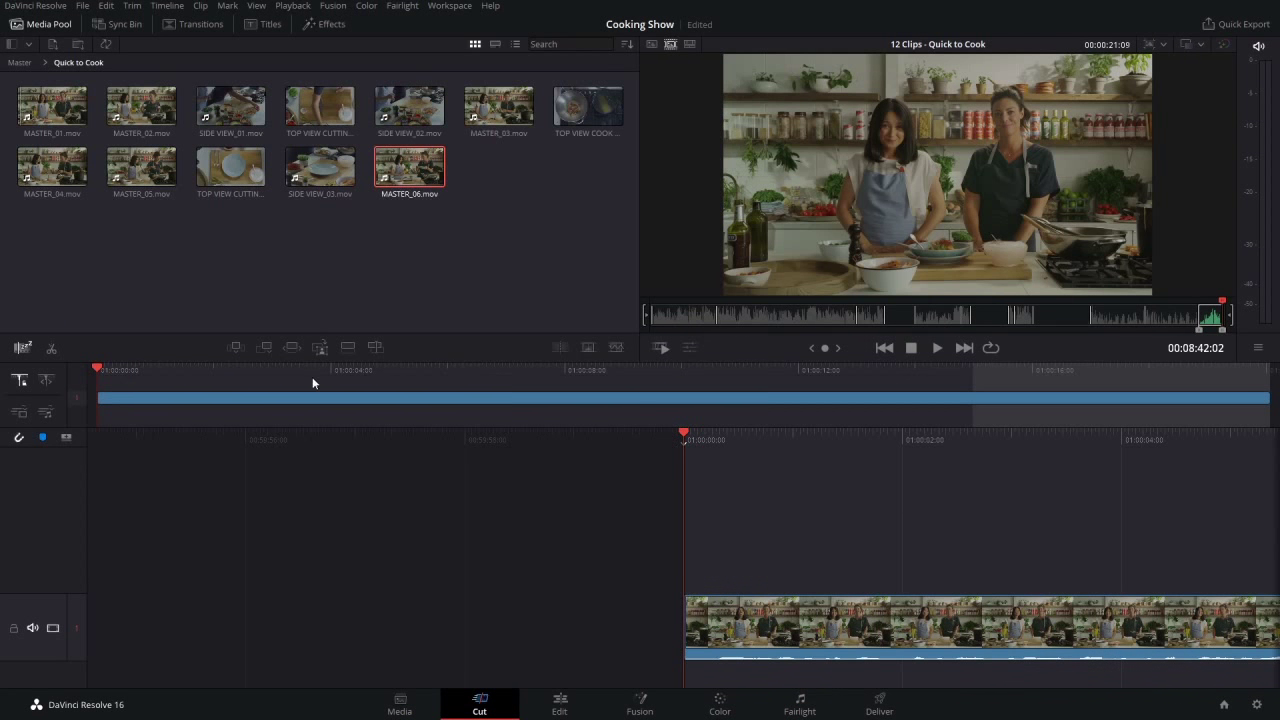
Append MASTER_06 to Timeline 1, then scrub back to the spaghettini shot in MASTER_01
{"action": "left_click", "coordinate": [263, 348]}
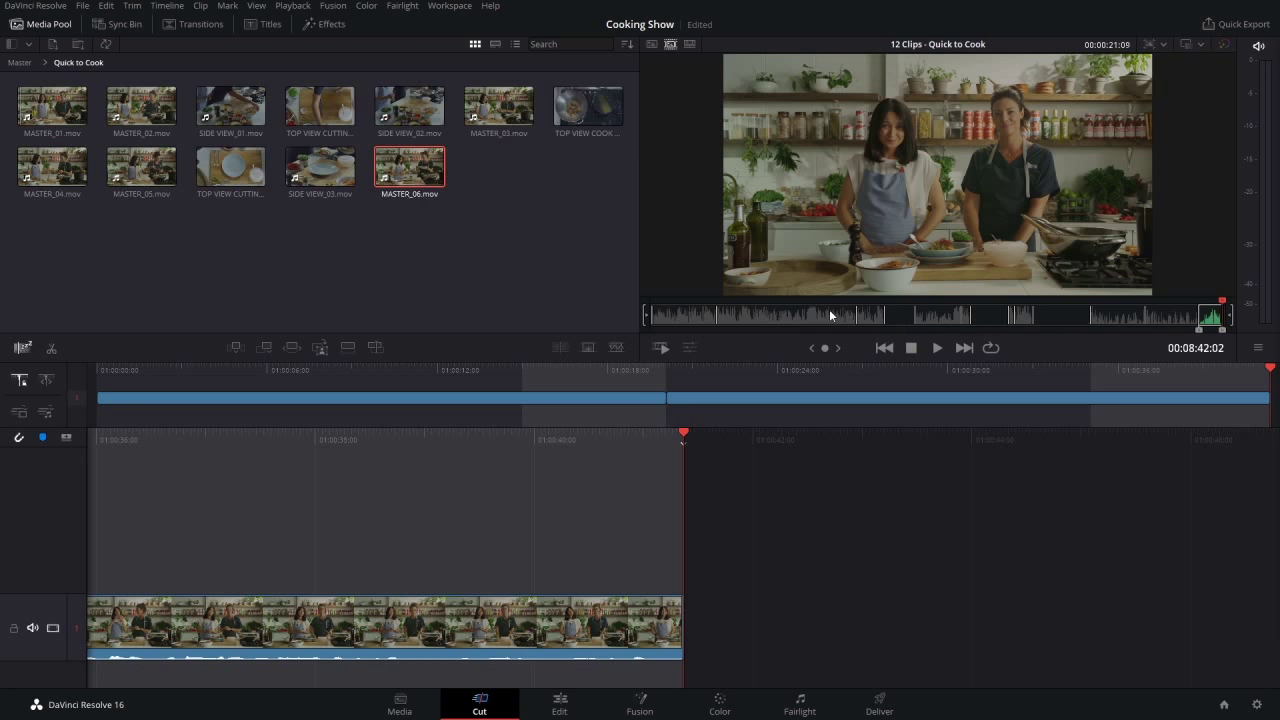
{"action": "left_click", "coordinate": [1144, 304]}
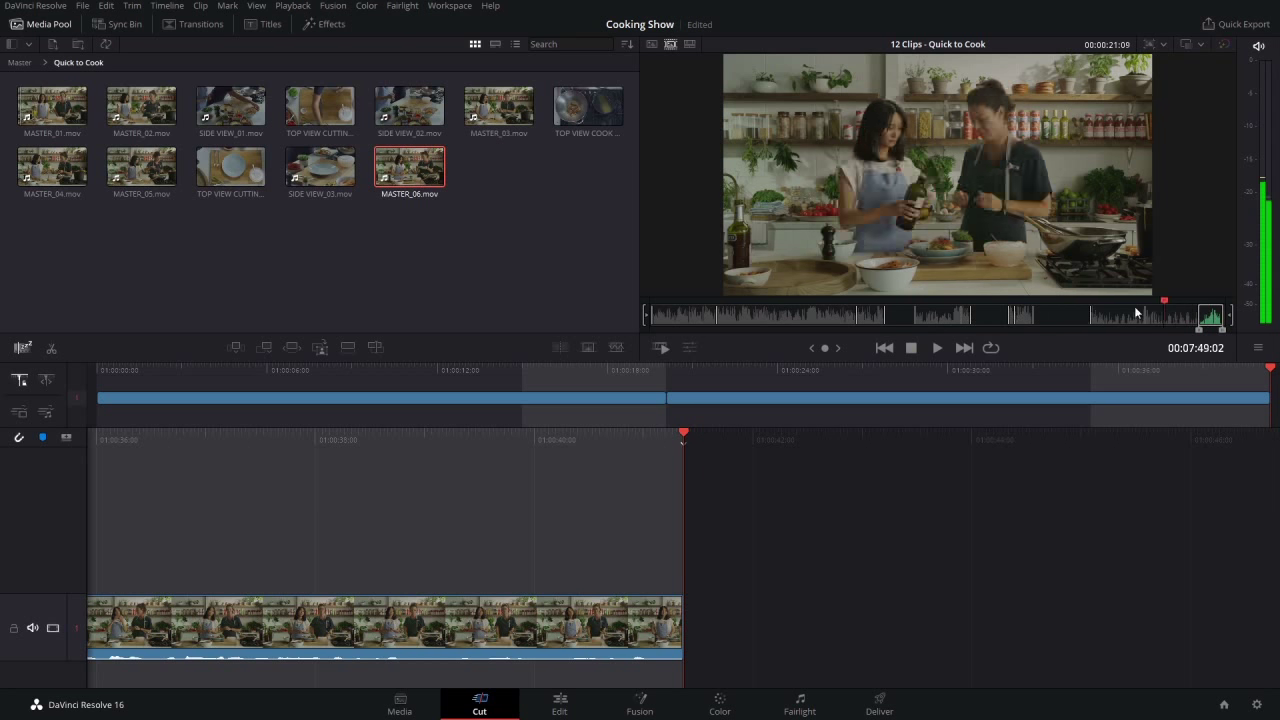
{"action": "left_click_drag", "start_coordinate": [1113, 318], "coordinate": [790, 312]}
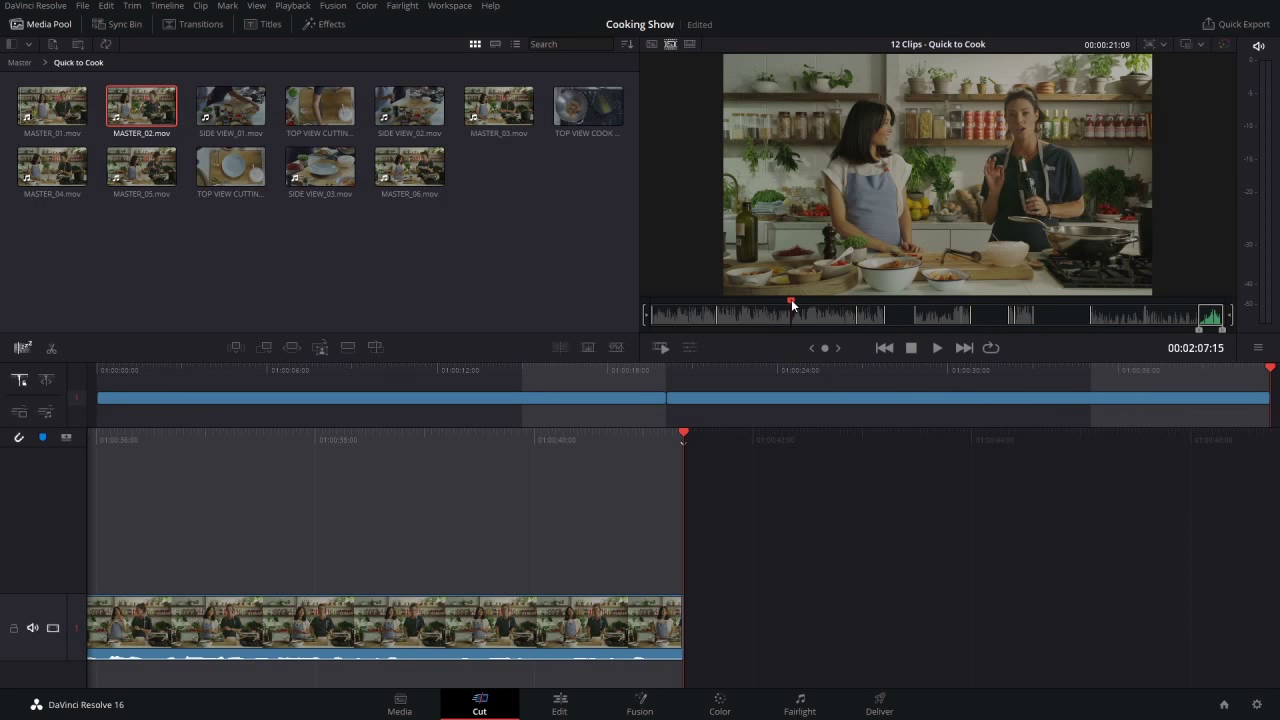
{"action": "mouse_move", "coordinate": [791, 302]}
{"action": "left_mouse_down"}
{"action": "mouse_move", "coordinate": [693, 302]}
{"action": "mouse_move", "coordinate": [704, 298]}
{"action": "left_mouse_up"}
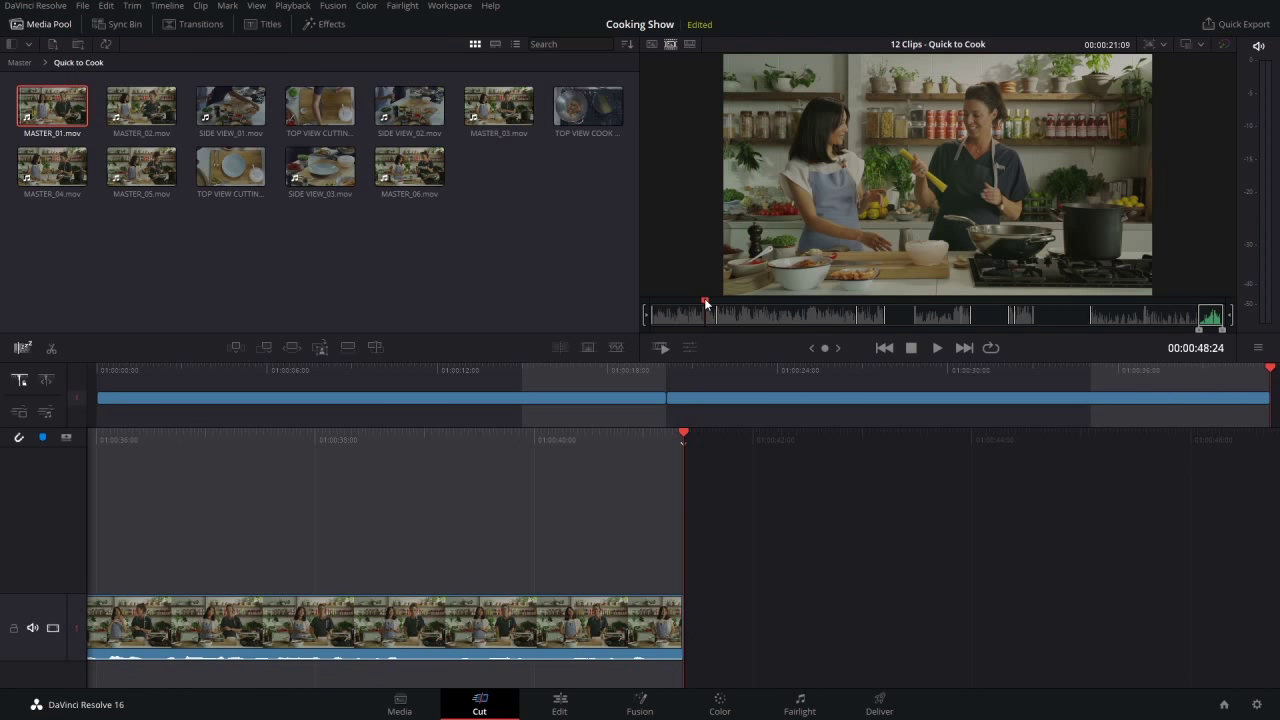
Mark a 00:00:10:10 source range from the spaghettini introduction, fine-tuning its in point
{"action": "key", "text": "i"}
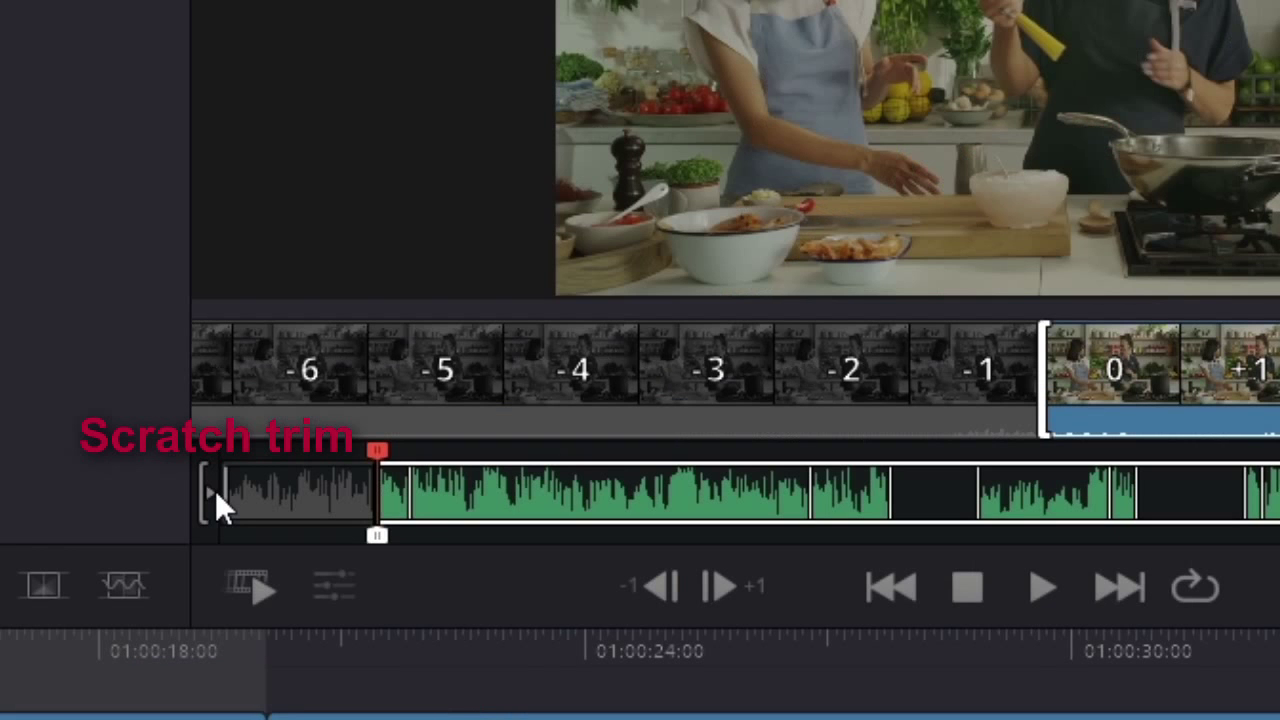
{"action": "left_click", "coordinate": [216, 491]}
{"action": "mouse_move", "coordinate": [216, 491]}
{"action": "left_mouse_down"}
{"action": "mouse_move", "coordinate": [386, 493]}
{"action": "mouse_move", "coordinate": [365, 492]}
{"action": "left_mouse_up"}
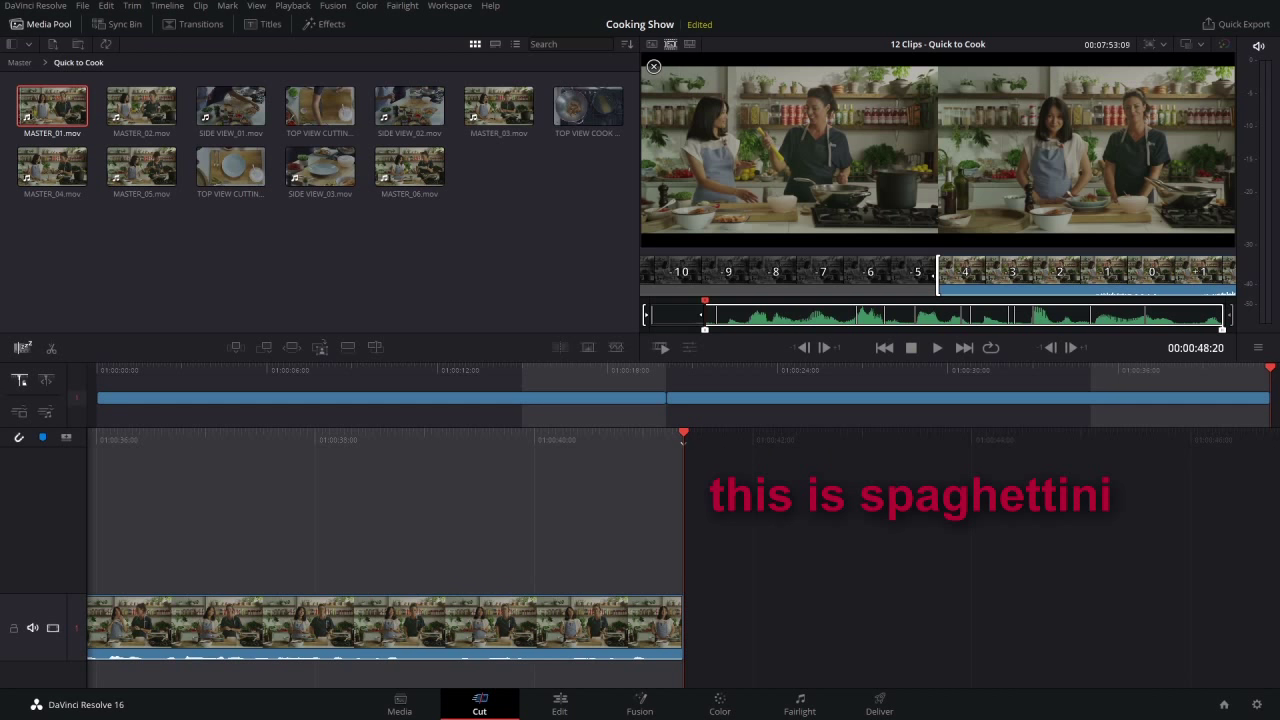
{"action": "key", "text": "space"}
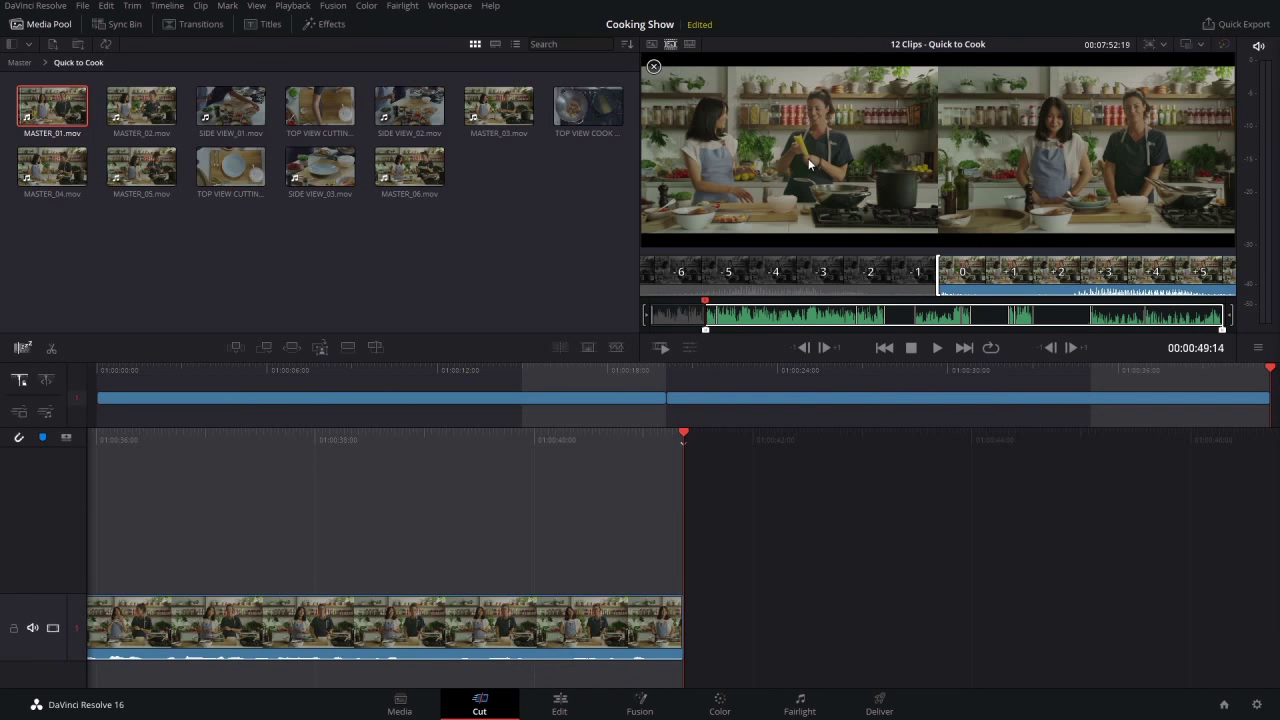
{"action": "left_click", "coordinate": [937, 350]}
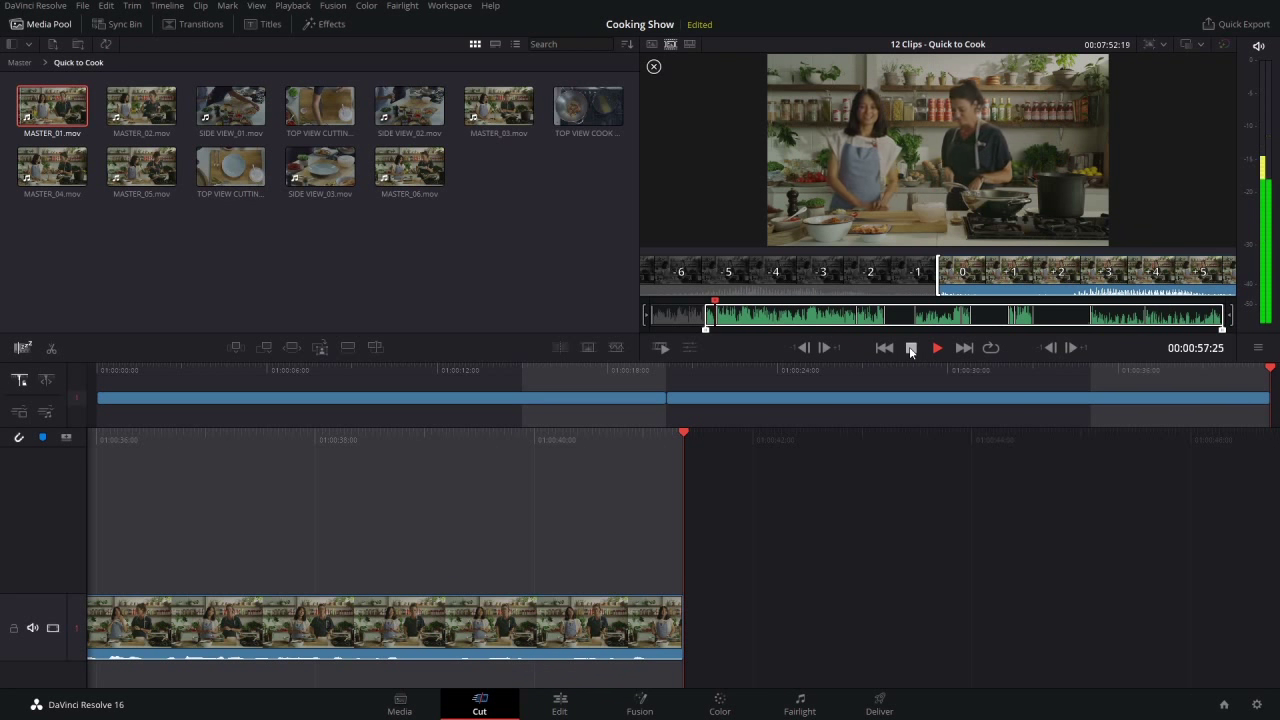
{"action": "left_click", "coordinate": [911, 348]}
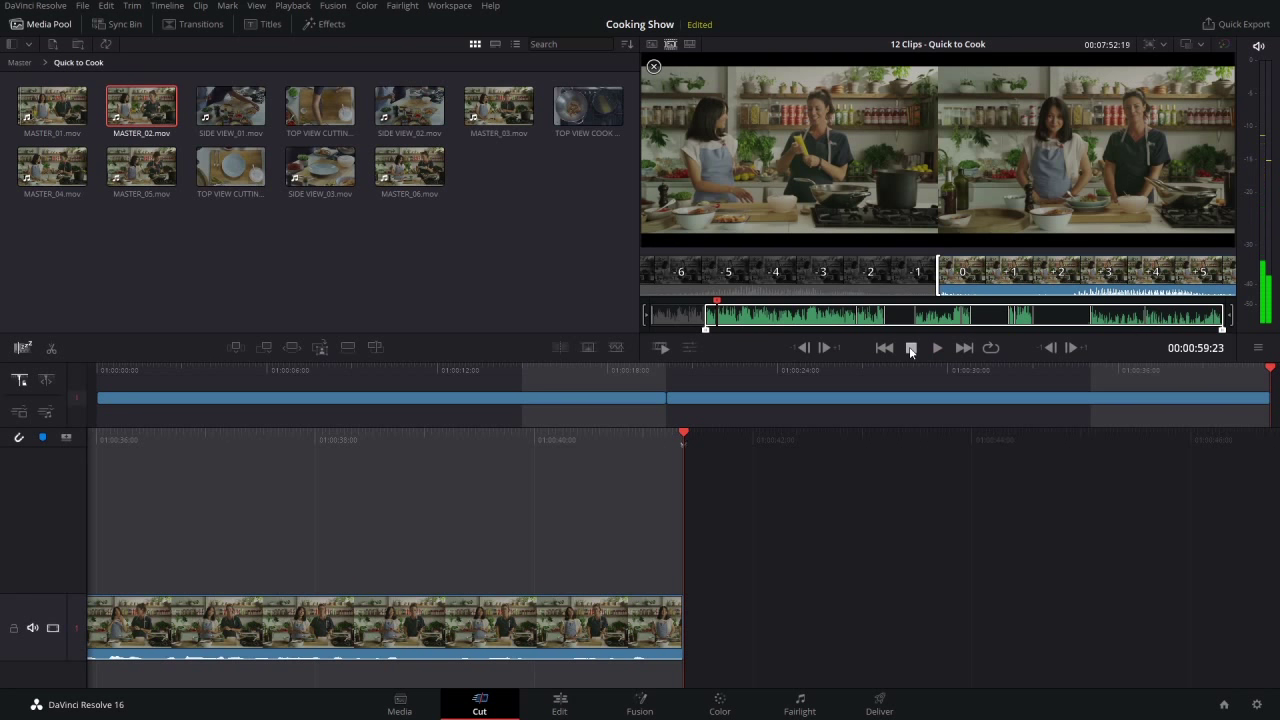
{"action": "key", "text": "o"}
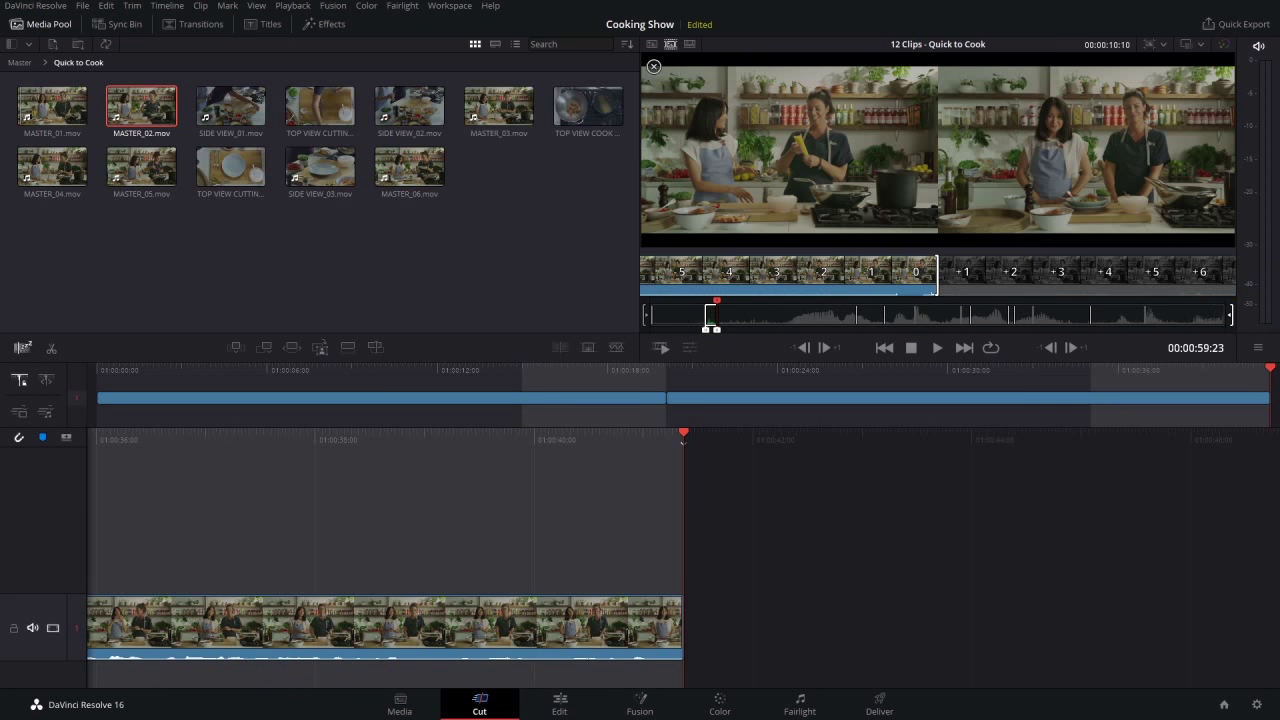
Edit the marked MASTER_01 range into Timeline 1 at about 01:00:20, then show the timeline
{"action": "left_click_drag", "start_coordinate": [710, 317], "coordinate": [710, 317]}
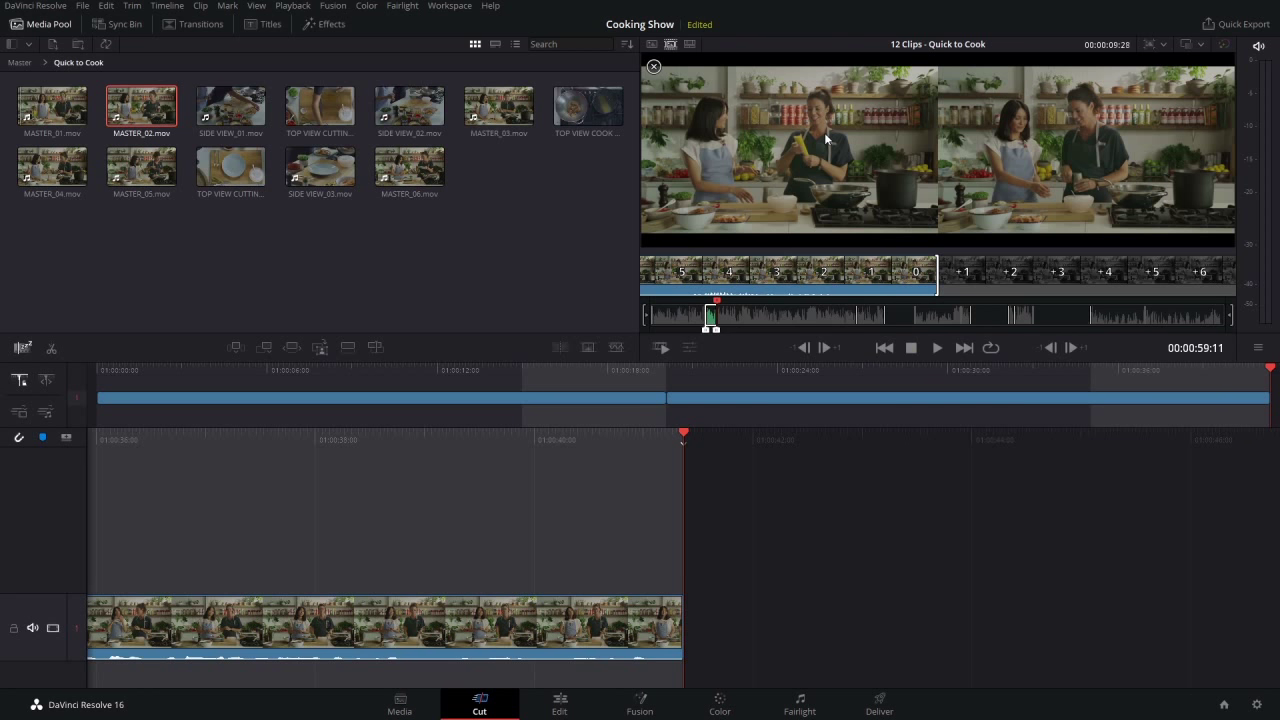
{"action": "left_click_drag", "start_coordinate": [826, 140], "coordinate": [667, 402]}
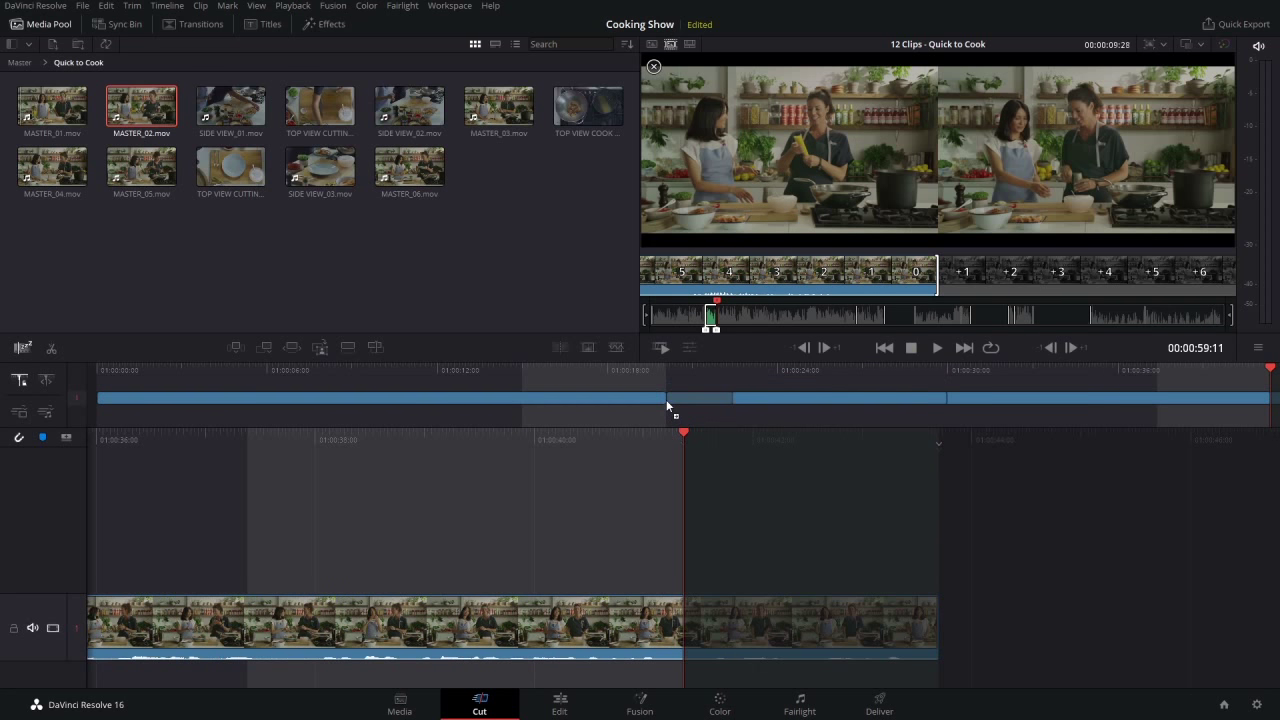
{"action": "left_click_drag", "start_coordinate": [667, 400], "coordinate": [667, 401]}
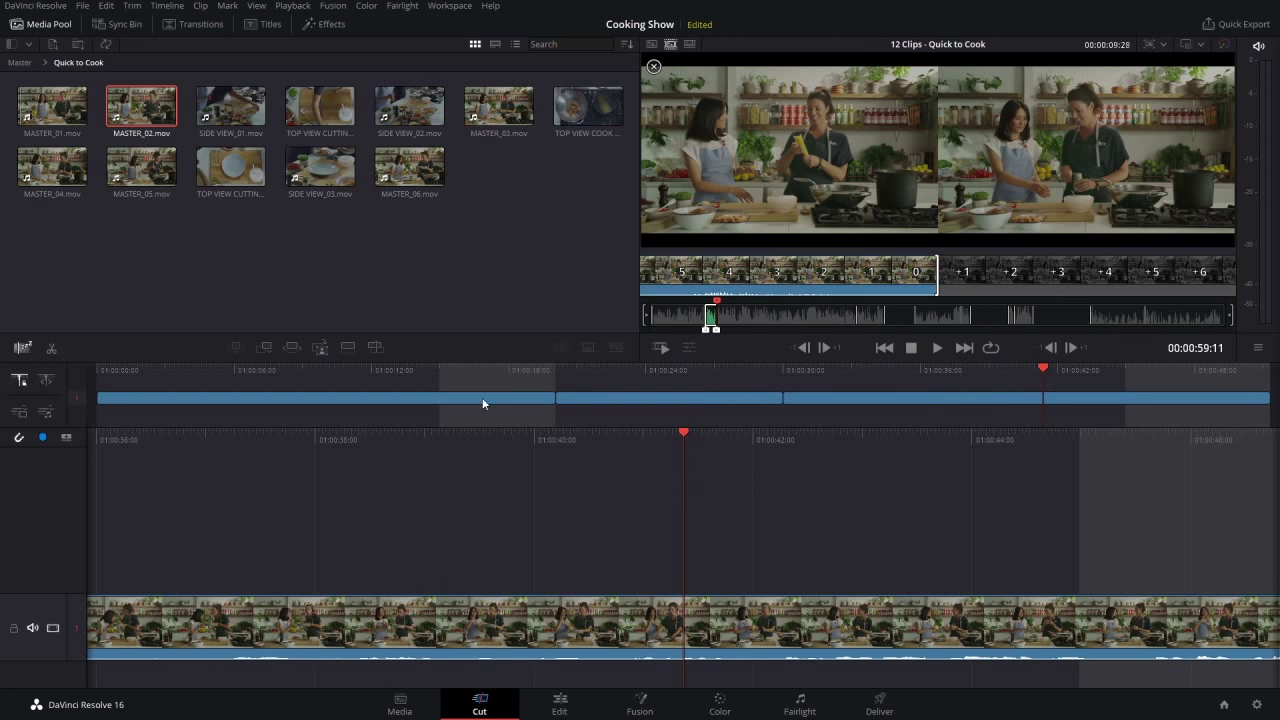
{"action": "left_click", "coordinate": [506, 370]}
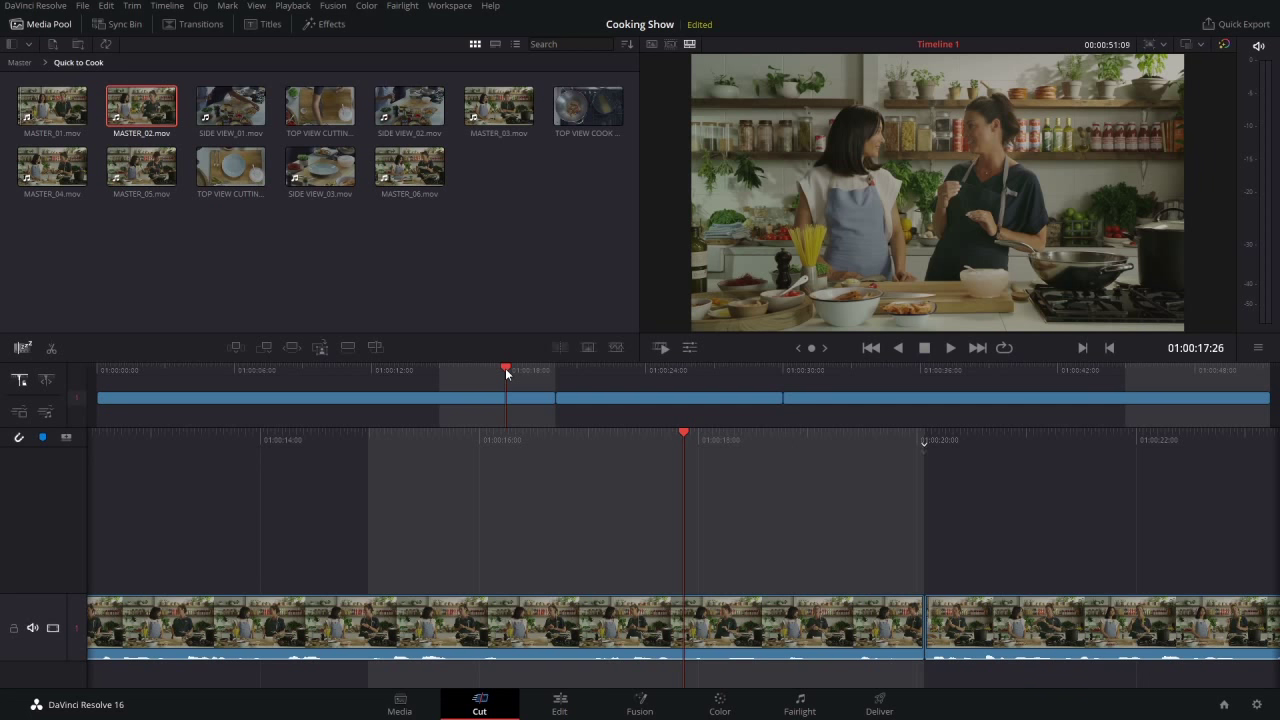
Play back Timeline 1 and park the playhead one frame back at 01:00:18:23
{"action": "key", "text": "space"}
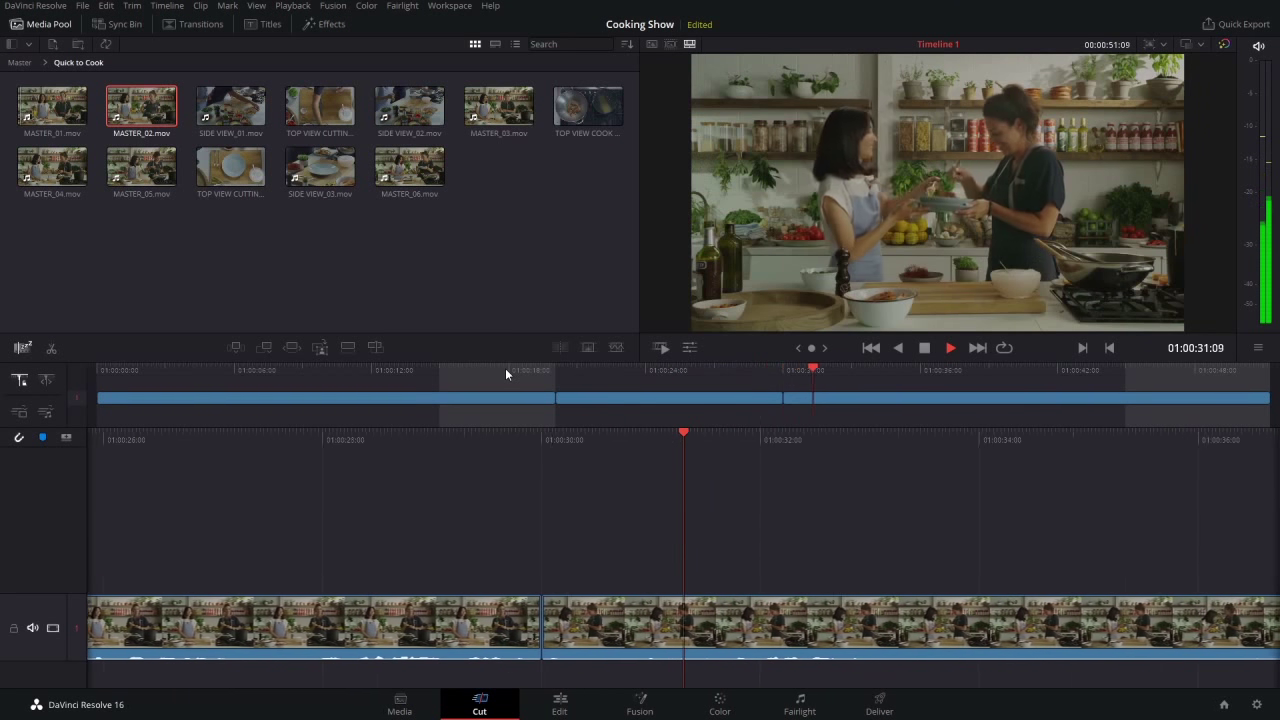
{"action": "left_click", "coordinate": [866, 370]}
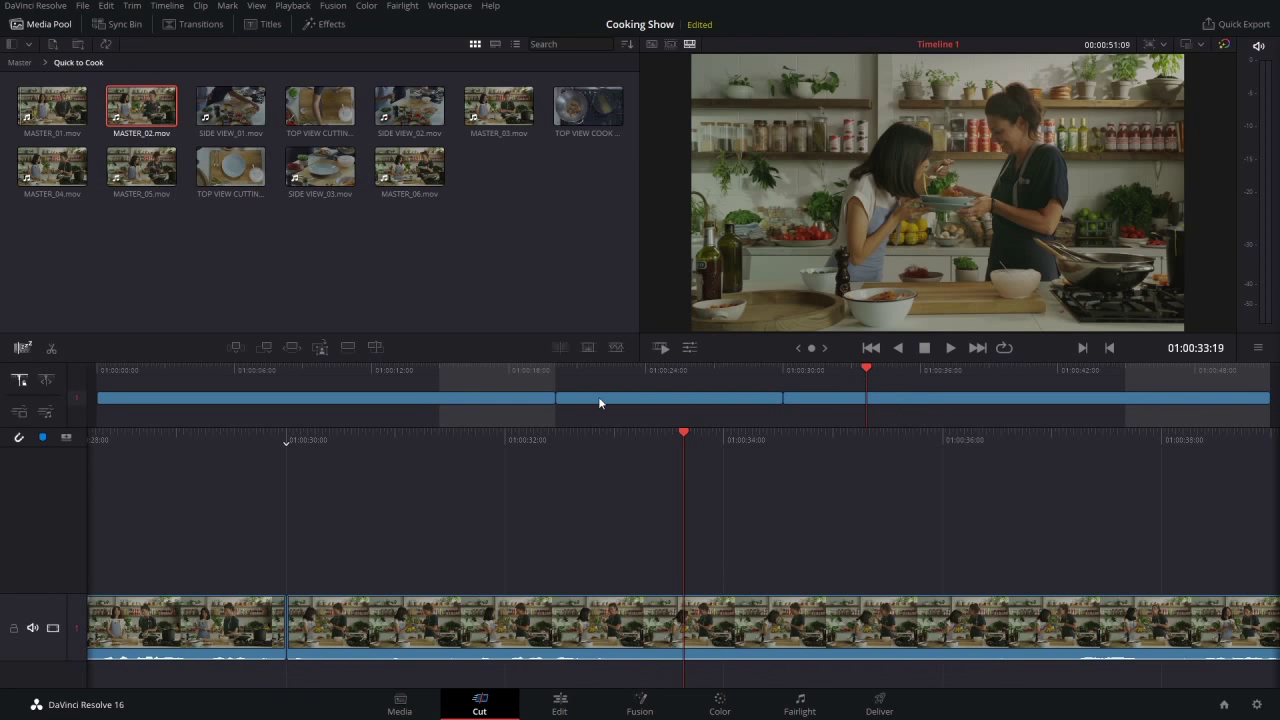
{"action": "left_click", "coordinate": [528, 370]}
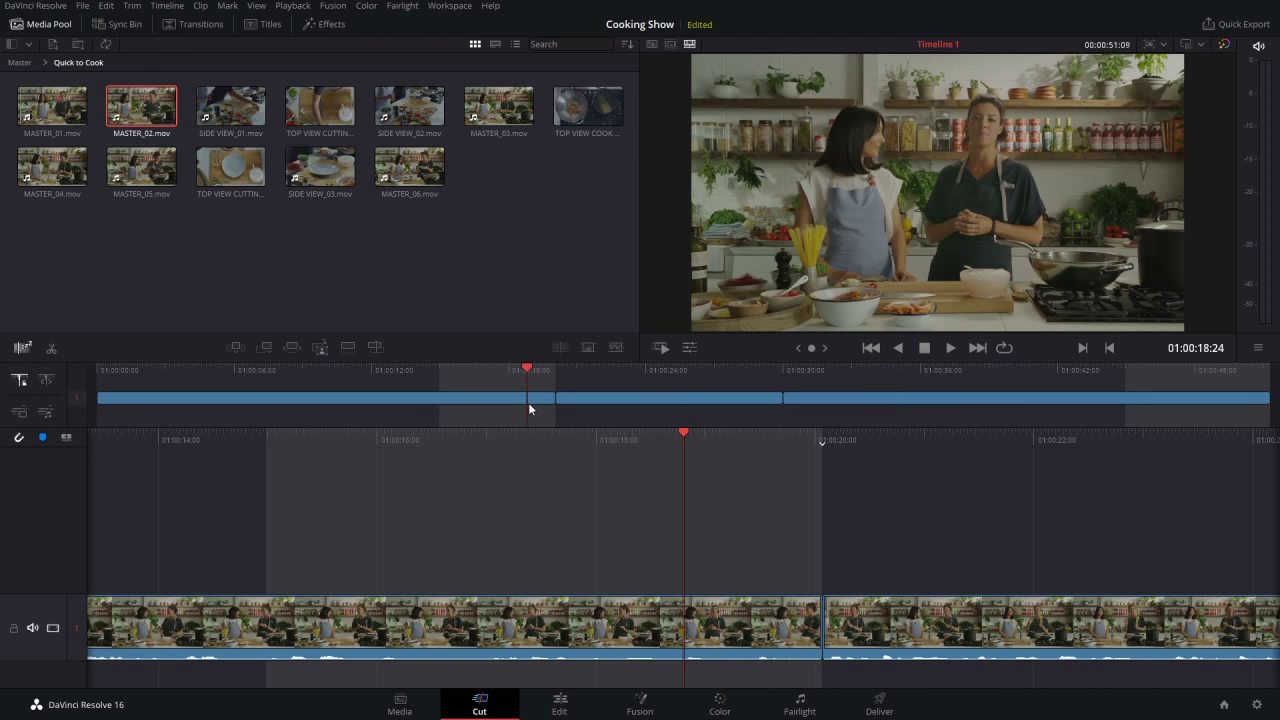
{"action": "key", "text": "Left"}
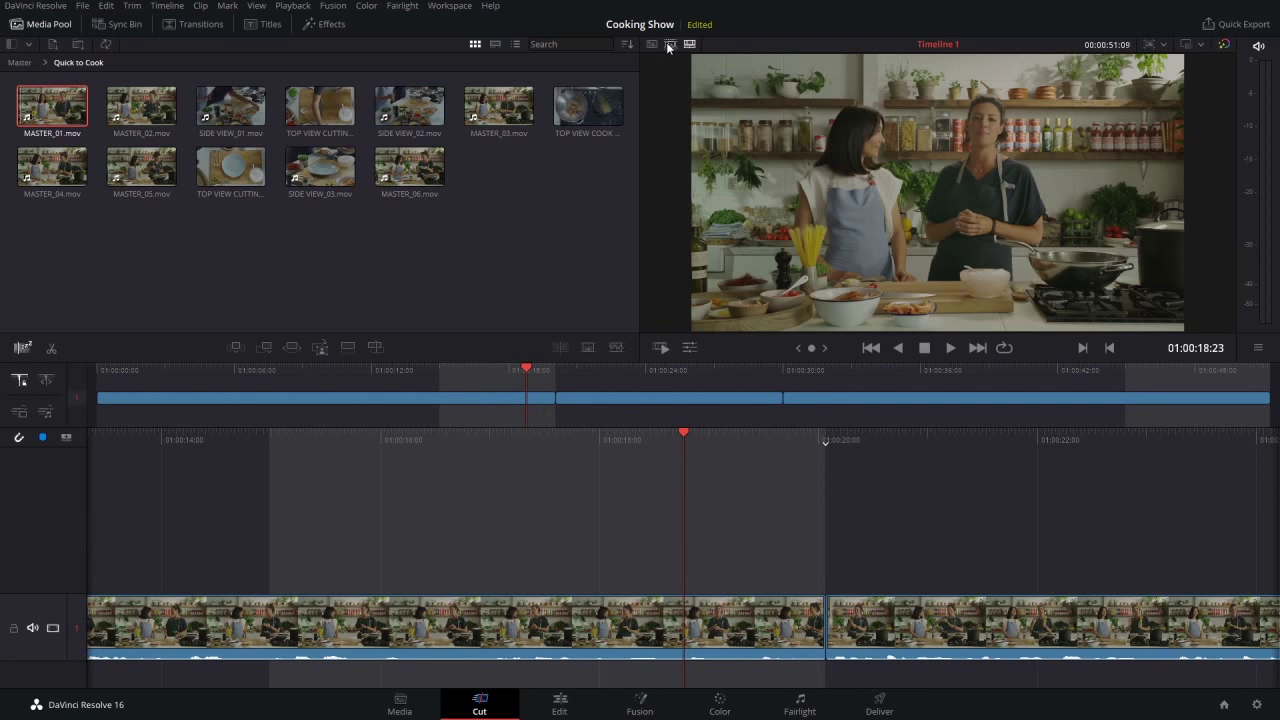
Show all Quick to Cook clips as one source tape and scrub into MASTER_02
{"action": "left_click", "coordinate": [670, 44]}
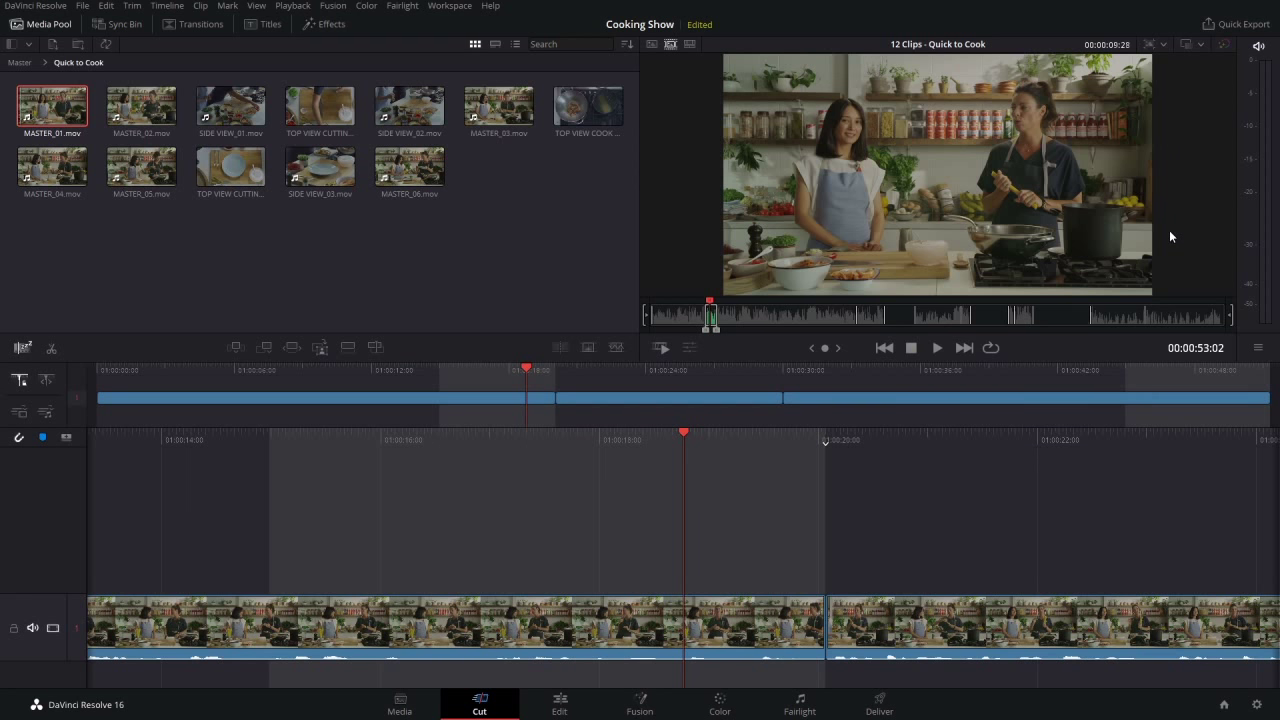
{"action": "left_click", "coordinate": [714, 309]}
{"action": "left_click_drag", "start_coordinate": [714, 309], "coordinate": [807, 318]}
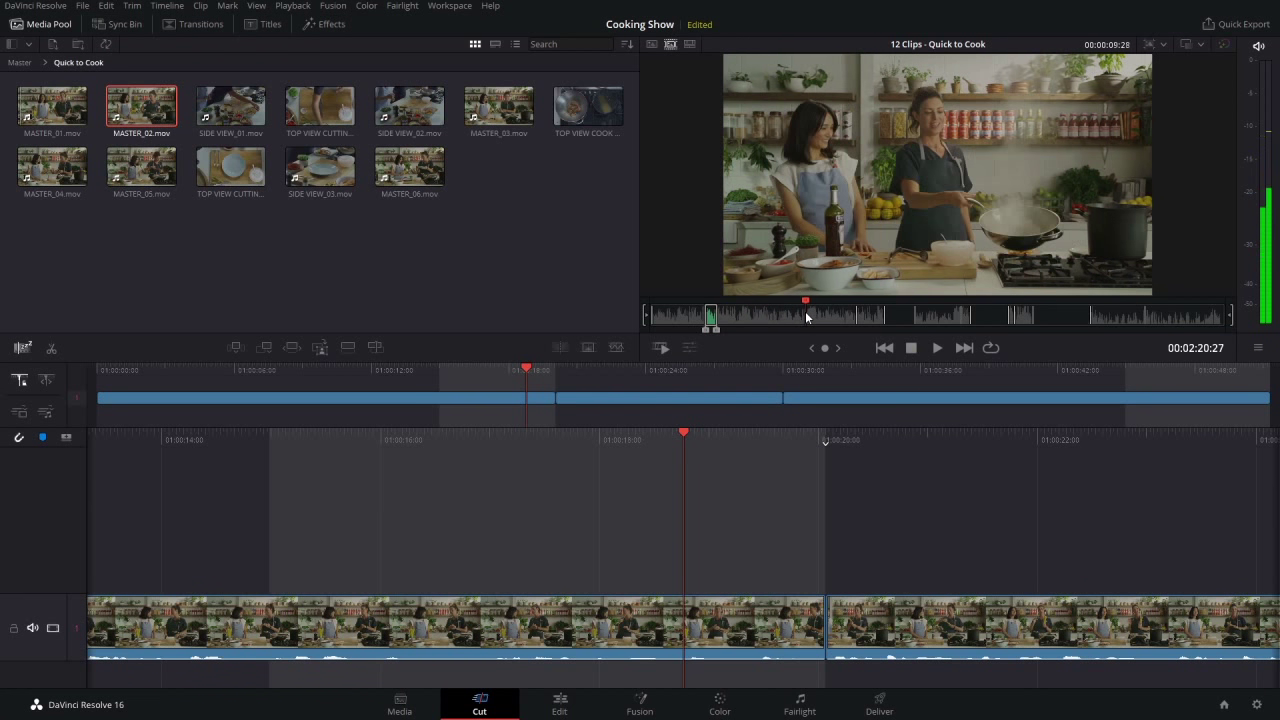
{"action": "left_click_drag", "start_coordinate": [807, 318], "coordinate": [807, 318]}
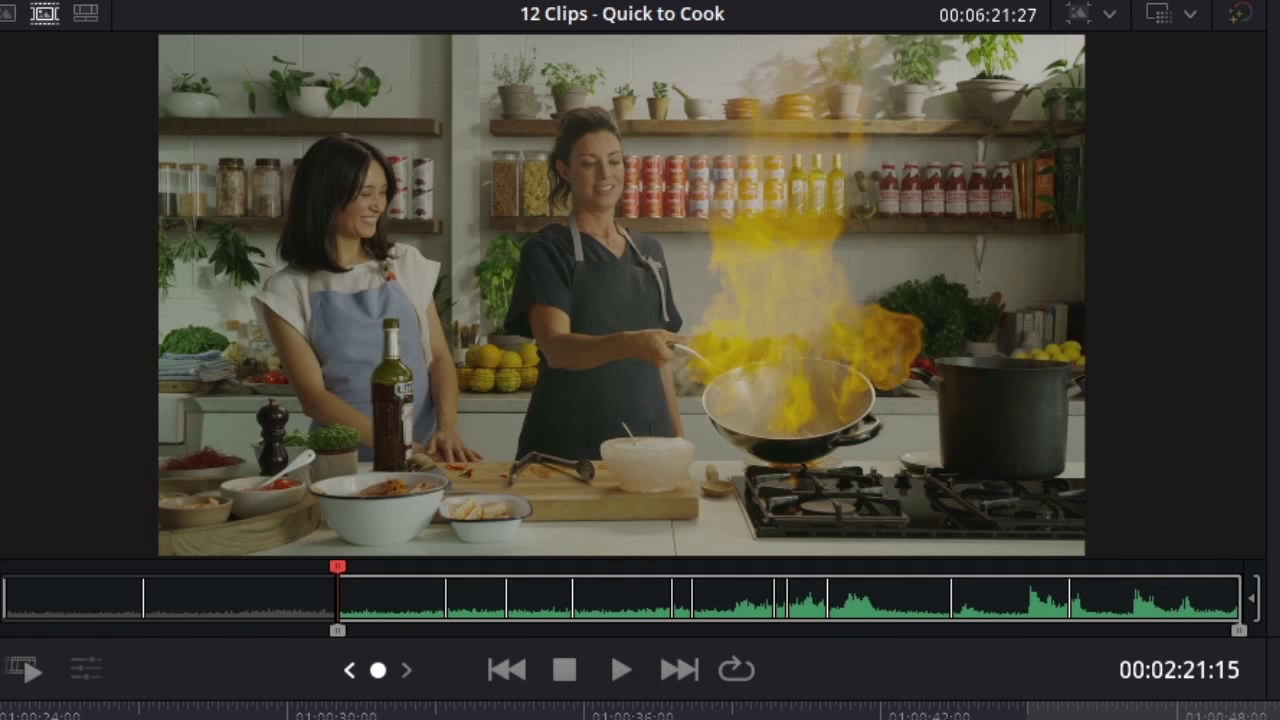
Step frame by frame to the wok over the stove at 00:02:20:17
{"action": "key", "text": "Left"}
{"action": "key", "text": "Left"}
{"action": "key", "text": "Left"}
{"action": "key", "text": "Left"}
{"action": "key", "text": "Left"}
{"action": "key", "text": "Left"}
{"action": "key", "text": "Left"}
{"action": "key", "text": "Left"}
{"action": "key", "text": "Left"}
{"action": "key", "text": "Left"}
{"action": "key", "text": "Left"}
{"action": "key", "text": "Left"}
{"action": "key", "text": "Right"}
{"action": "key", "text": "Right"}
{"action": "key", "text": "Right"}
{"action": "key", "text": "Right"}
{"action": "key", "text": "Right"}
{"action": "key", "text": "Right"}
{"action": "key", "text": "Right"}
{"action": "key", "text": "Left"}
{"action": "key", "text": "Left"}
{"action": "key", "text": "Left"}
{"action": "key", "text": "Left"}
{"action": "key", "text": "Left"}
{"action": "key", "text": "Left"}
{"action": "key", "text": "Left"}
{"action": "key", "text": "Left"}
{"action": "key", "text": "Left"}
{"action": "key", "text": "Left"}
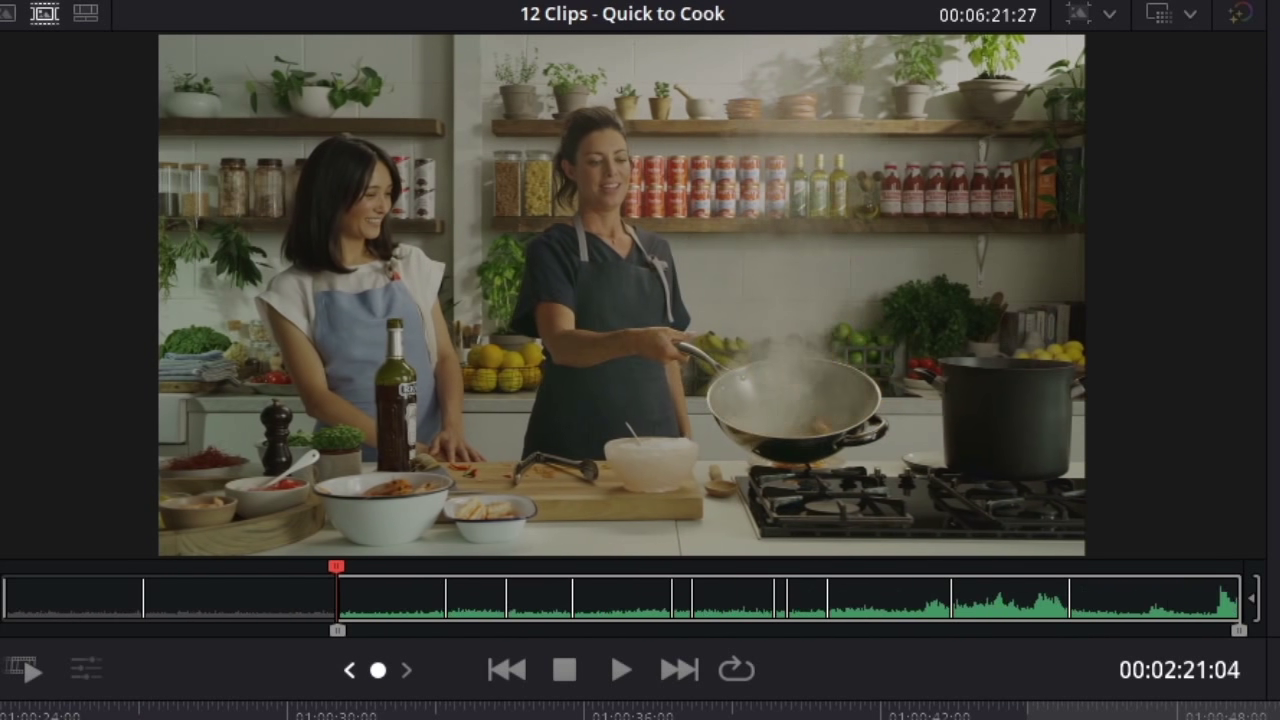
{"action": "key", "text": "Left"}
{"action": "key", "text": "Left"}
{"action": "key", "text": "Left"}
{"action": "key", "text": "Left"}
{"action": "key", "text": "Left"}
{"action": "key", "text": "Left"}
{"action": "key", "text": "Right"}
{"action": "key", "text": "Right"}
{"action": "key", "text": "Right"}
{"action": "key", "text": "Right"}
{"action": "key", "text": "Right"}
{"action": "key", "text": "Right"}
{"action": "key", "text": "Right"}
{"action": "key", "text": "Right"}
{"action": "key", "text": "Right"}
{"action": "key", "text": "Left"}
{"action": "key", "text": "Left"}
{"action": "key", "text": "Left"}
{"action": "key", "text": "Left"}
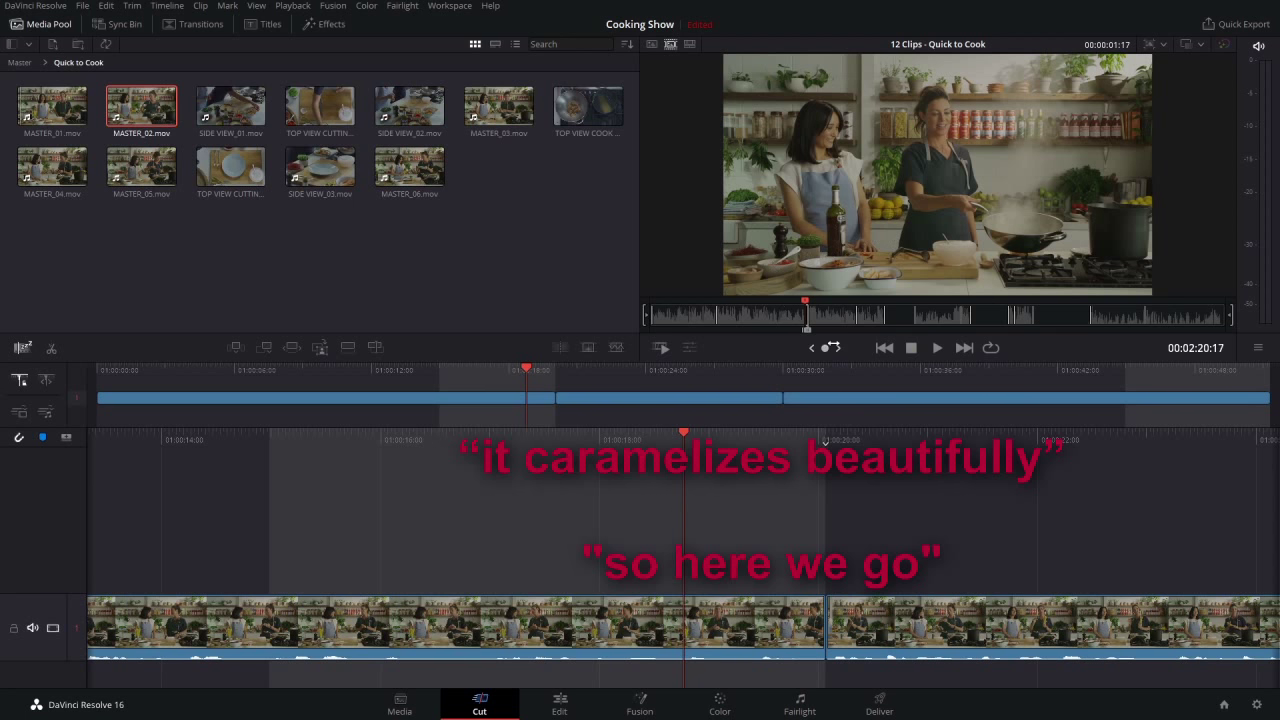
Shuttle back and play the MASTER_02 source to review the wok toss
{"action": "left_click_drag", "start_coordinate": [818, 349], "coordinate": [790, 349]}
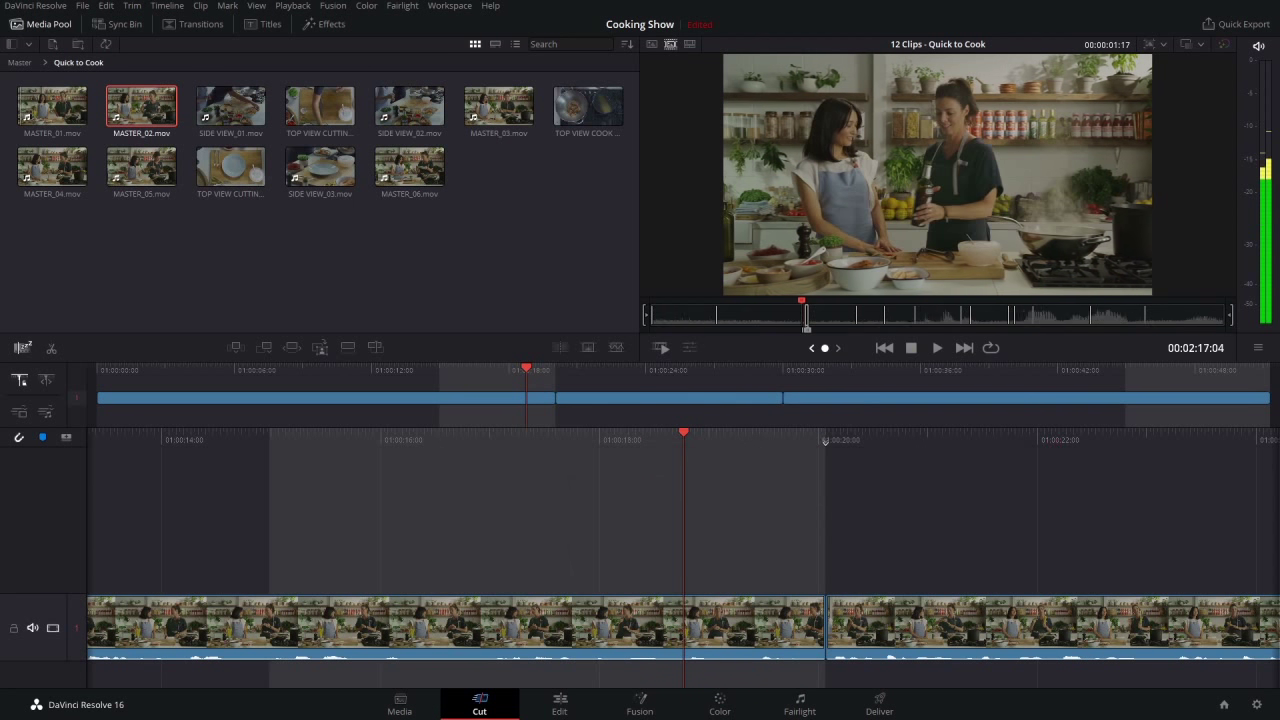
{"action": "key", "text": "space"}
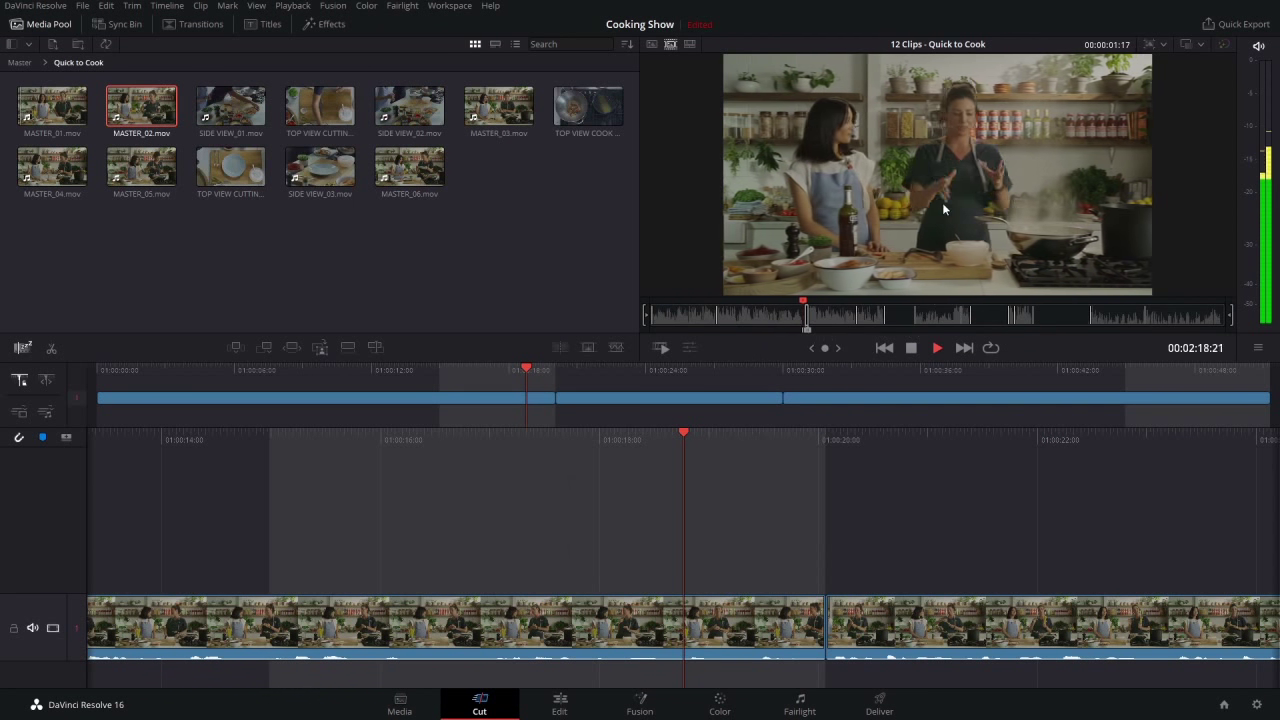
{"action": "key", "text": "space"}
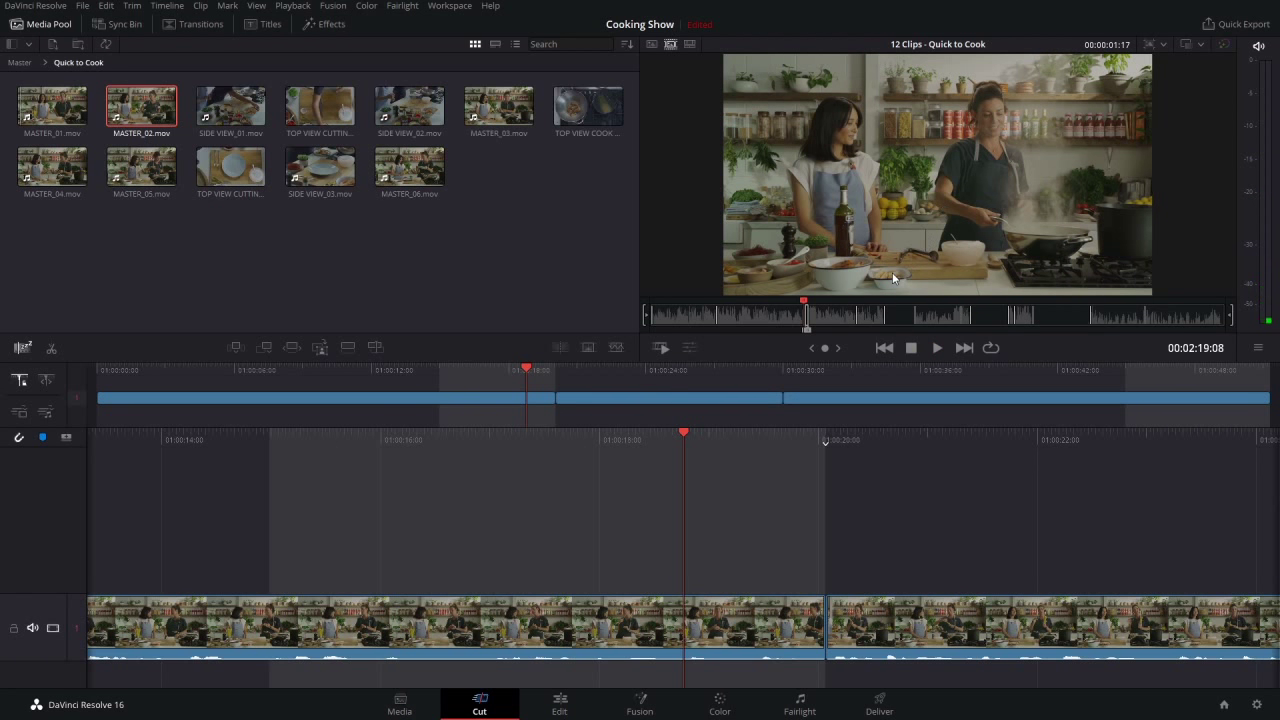
{"action": "left_click", "coordinate": [937, 348]}
{"action": "key", "text": "space"}
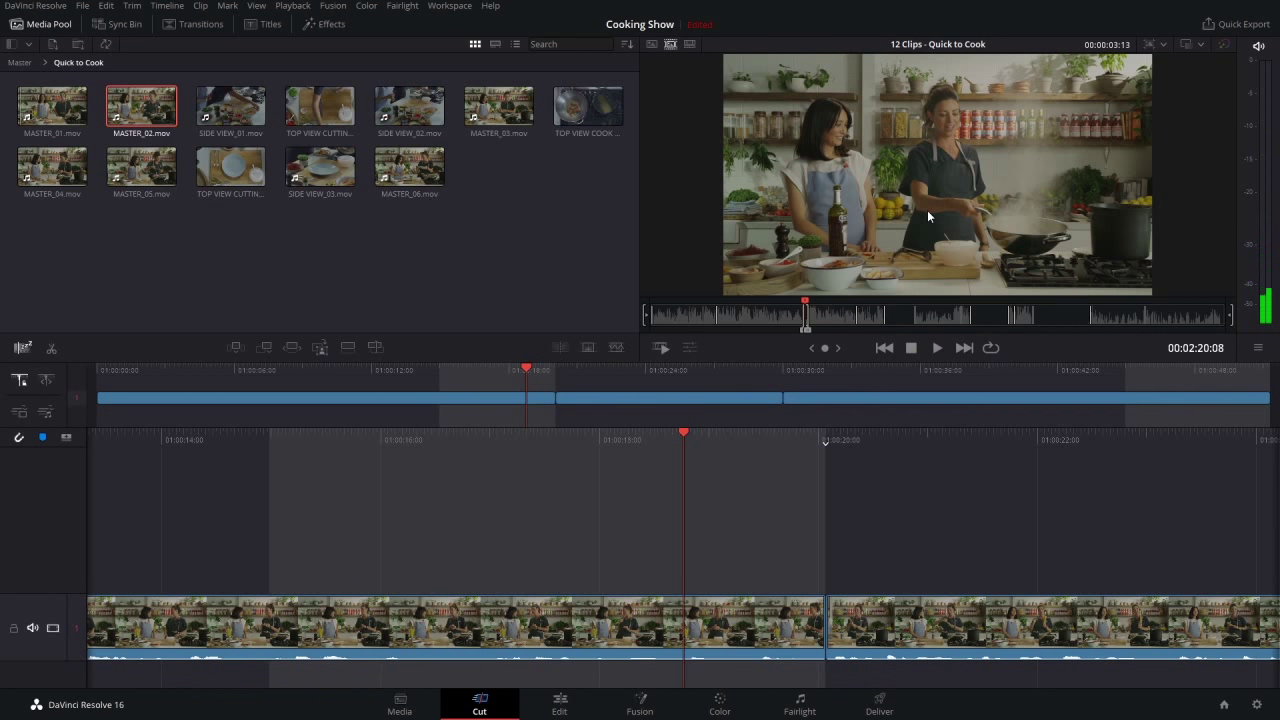
Jump near 02:28 and shuttle the source to land on 00:02:28:16
{"action": "left_click", "coordinate": [814, 300]}
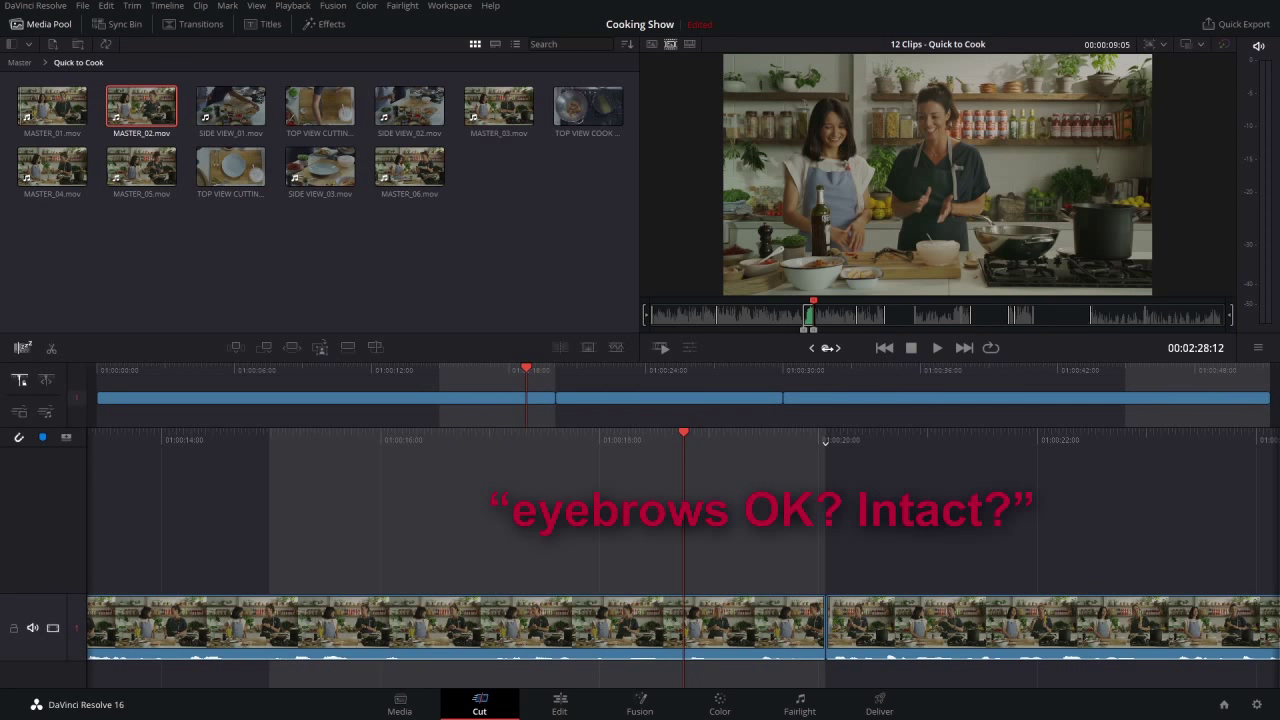
{"action": "left_click_drag", "start_coordinate": [829, 347], "coordinate": [822, 347]}
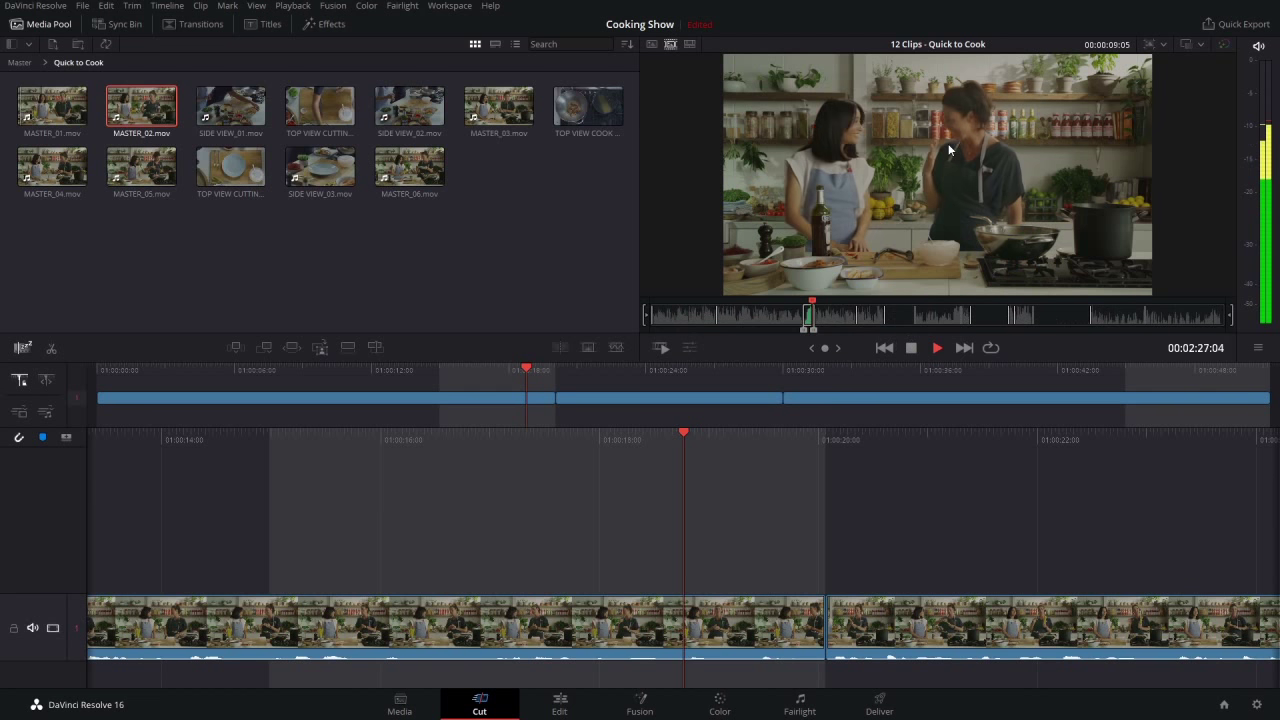
{"action": "key", "text": "space"}
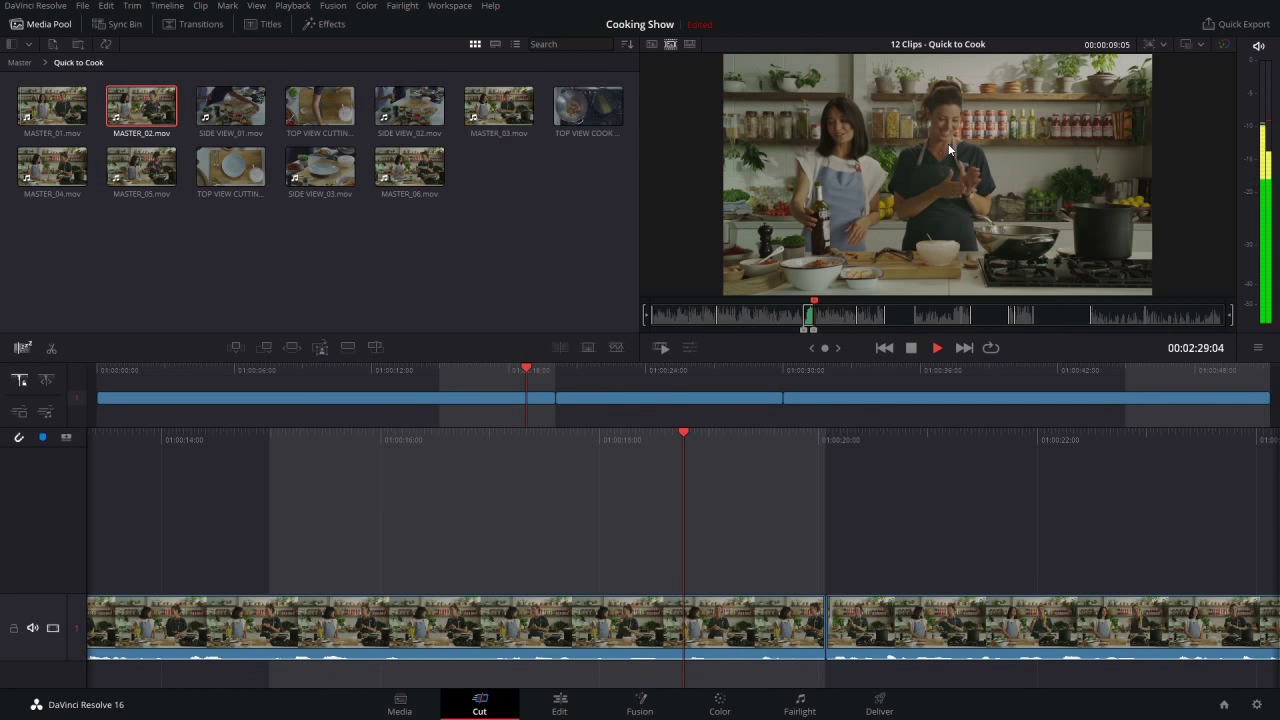
{"action": "left_click_drag", "start_coordinate": [824, 347], "coordinate": [850, 338]}
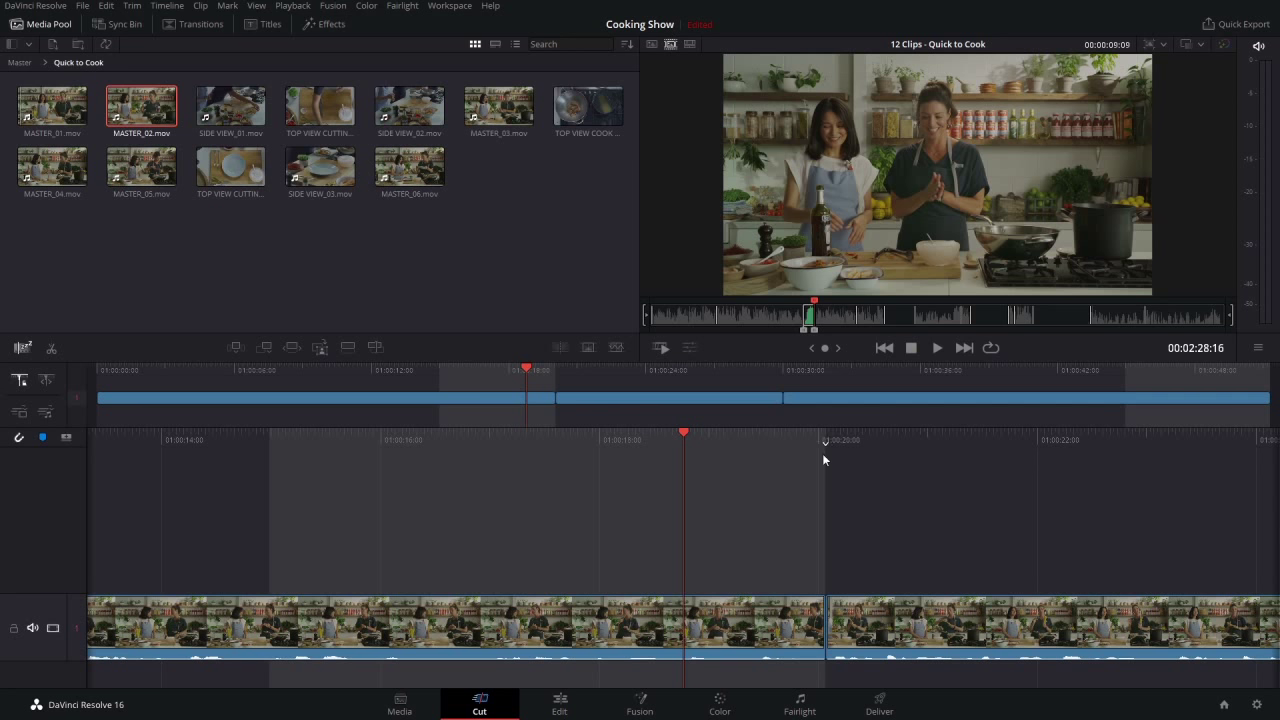
Smart-insert the MASTER_02 range into Timeline 1, then play it back from 01:00:17:08
{"action": "left_click", "coordinate": [234, 346]}
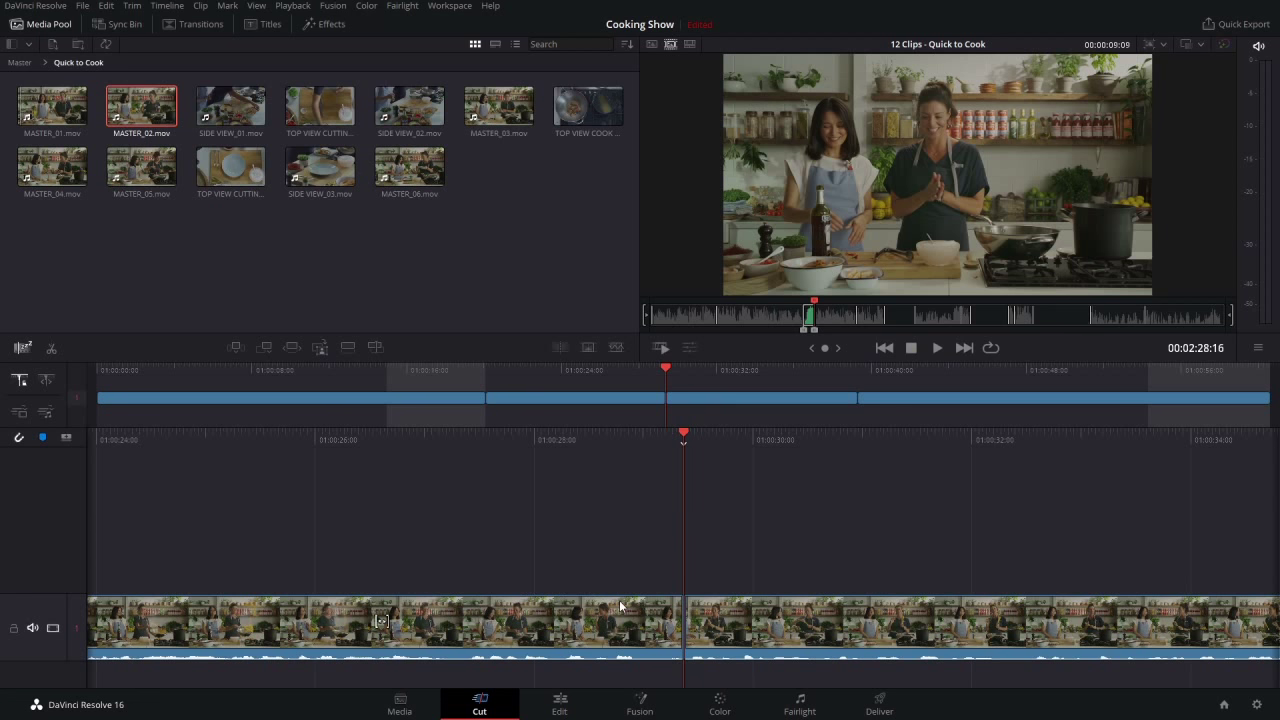
{"action": "left_click", "coordinate": [431, 370]}
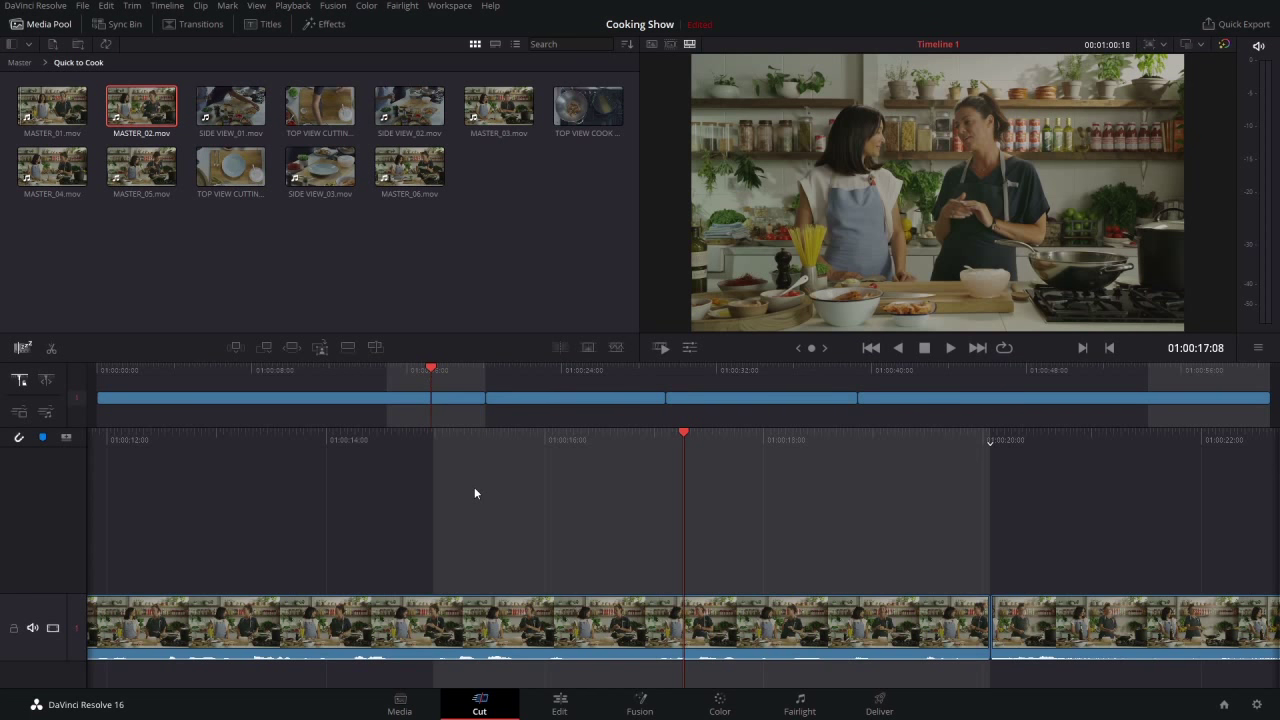
{"action": "key", "text": "space"}
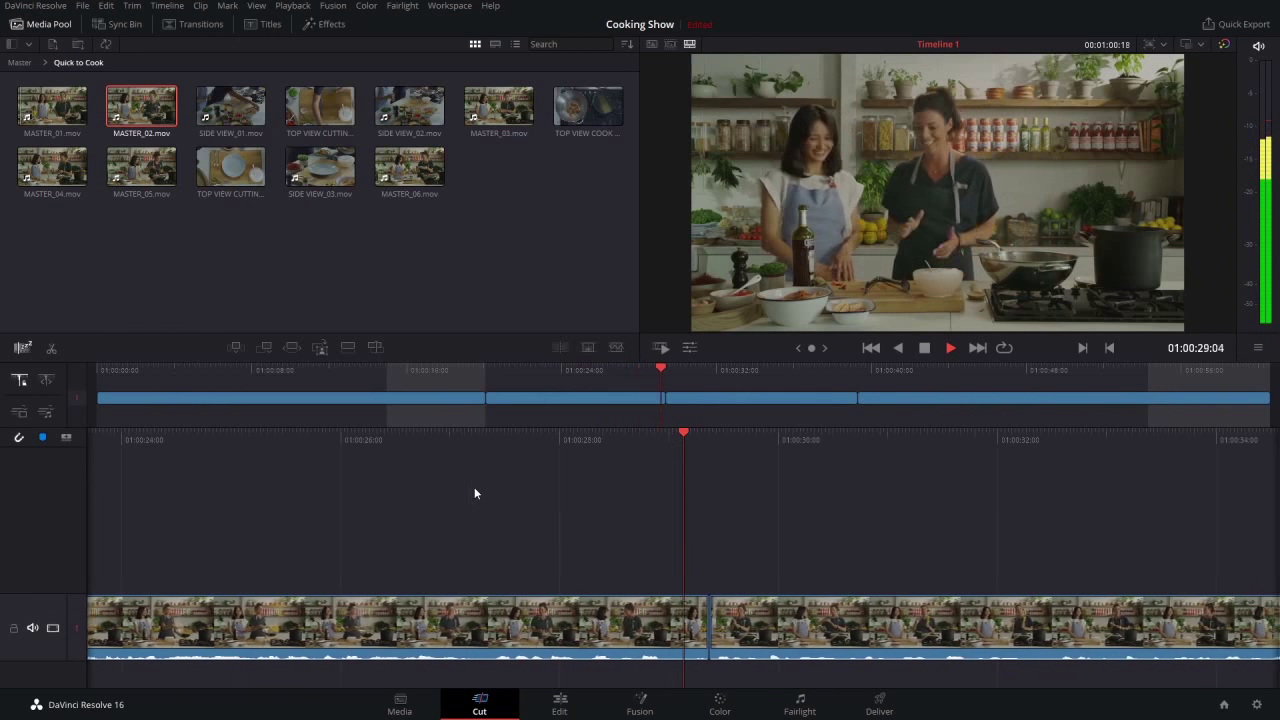
{"action": "key", "text": "space"}
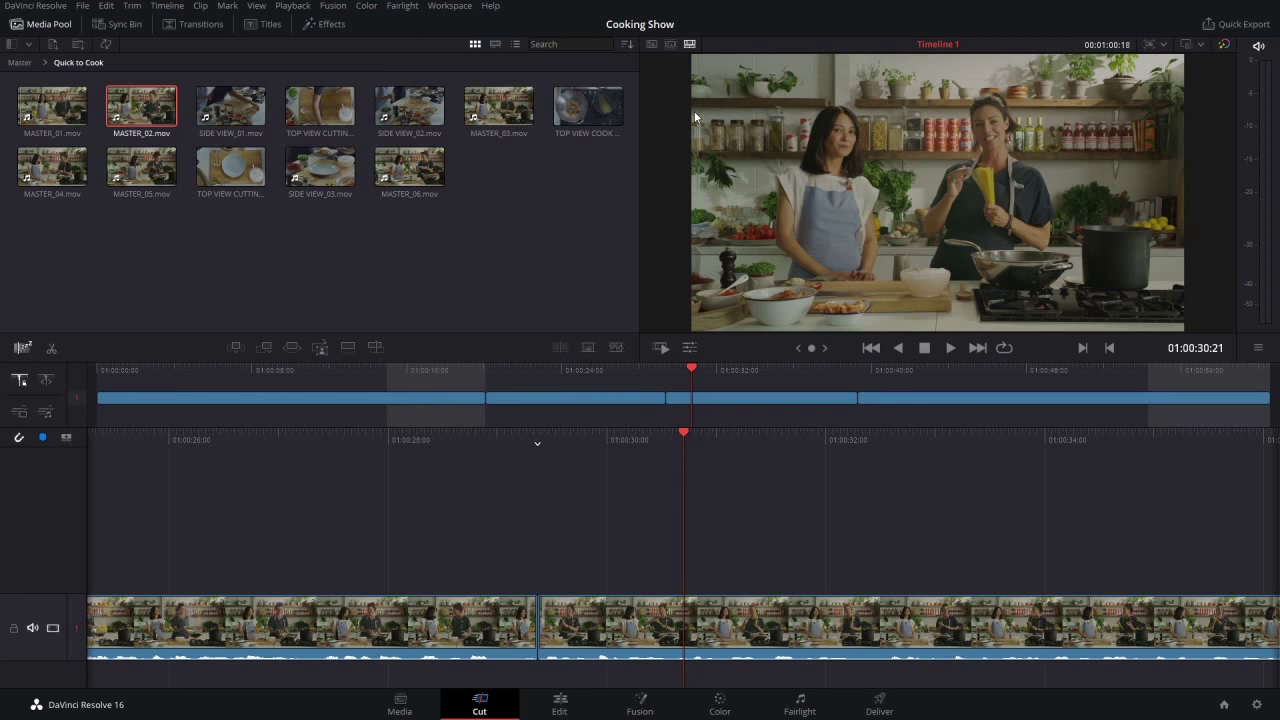
Return to the source tape and scrub into SIDE VIEW_01's chopping footage around 00:03:27
{"action": "key", "text": "q"}
{"action": "key", "text": "q"}
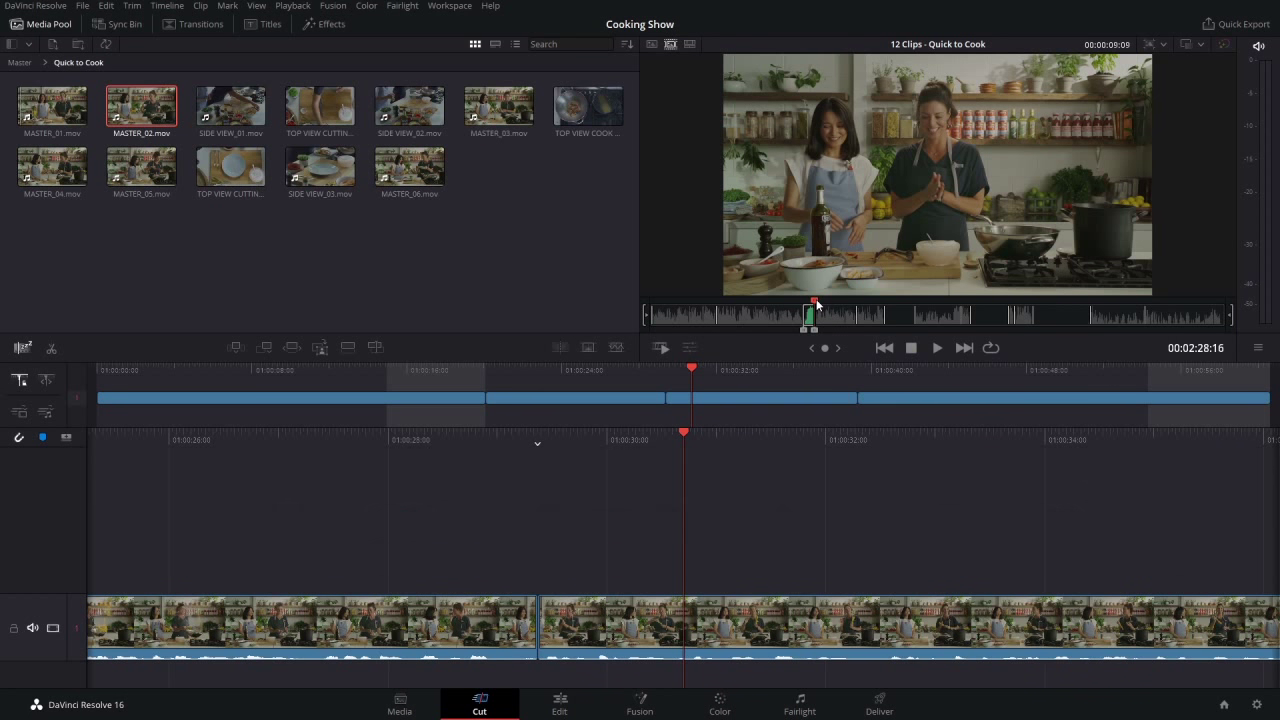
{"action": "left_click_drag", "start_coordinate": [817, 304], "coordinate": [837, 304]}
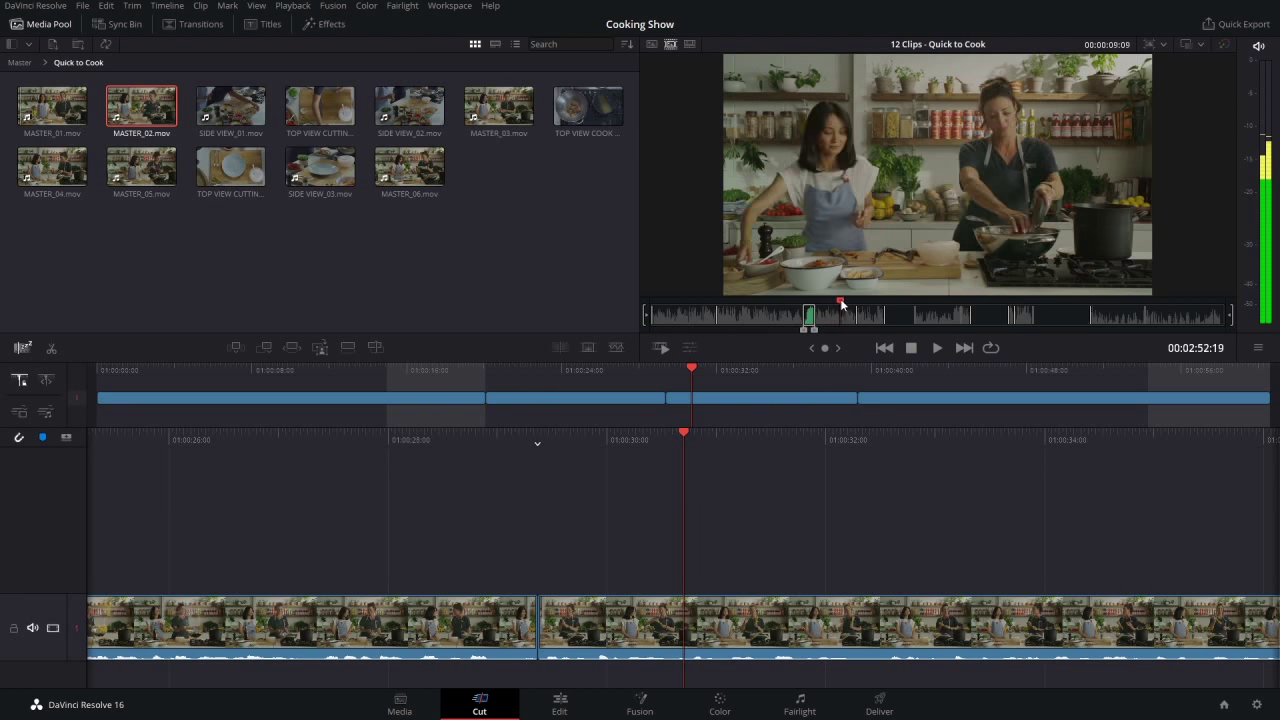
{"action": "left_click_drag", "start_coordinate": [837, 304], "coordinate": [862, 305]}
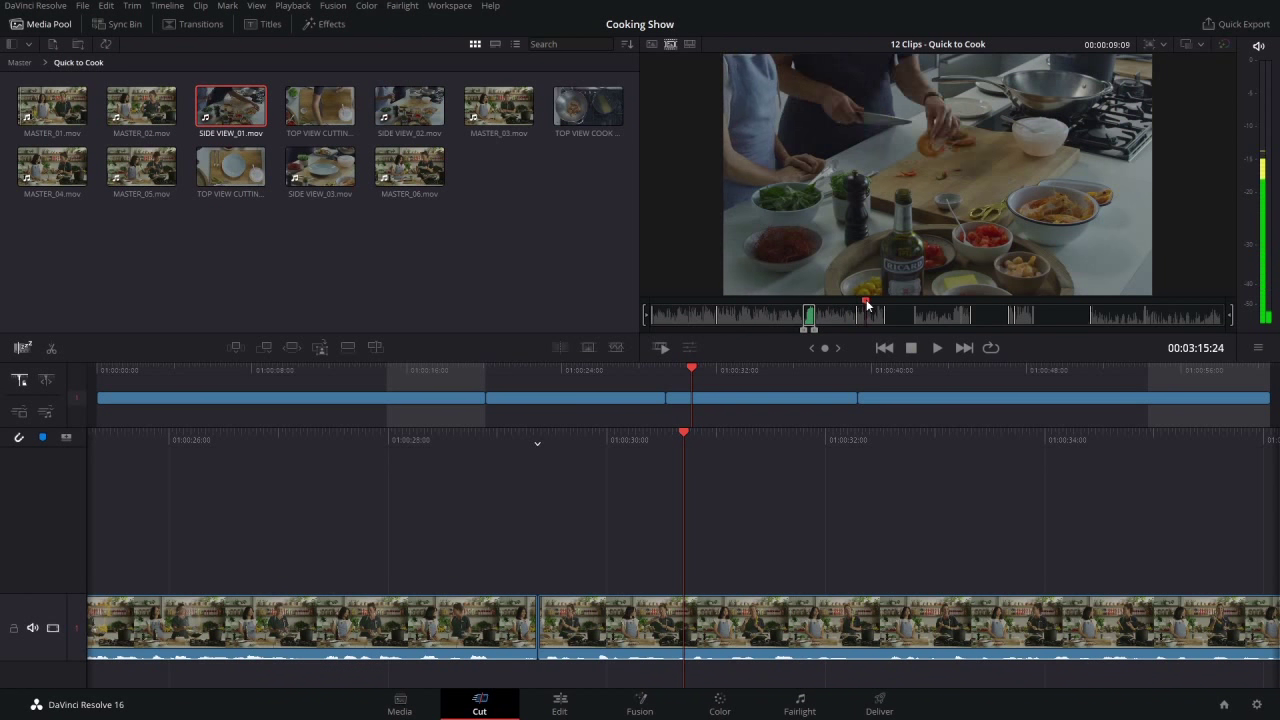
{"action": "key", "text": "space"}
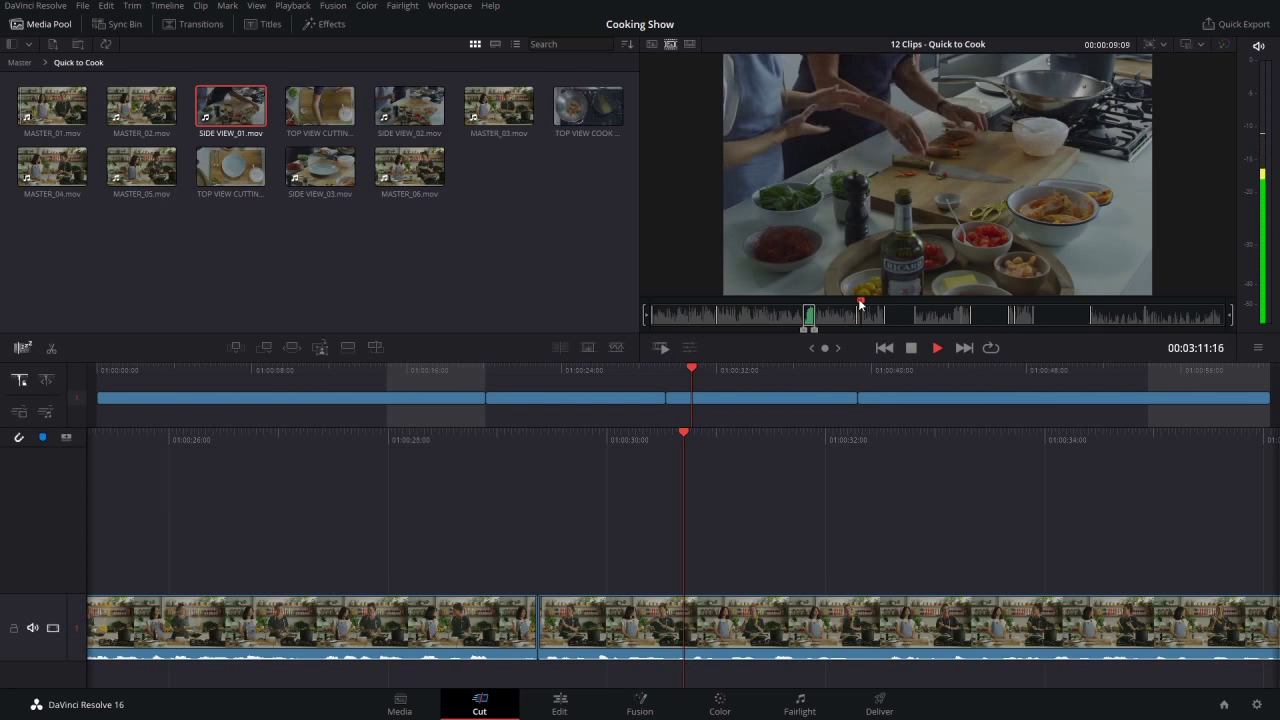
{"action": "key", "text": "space"}
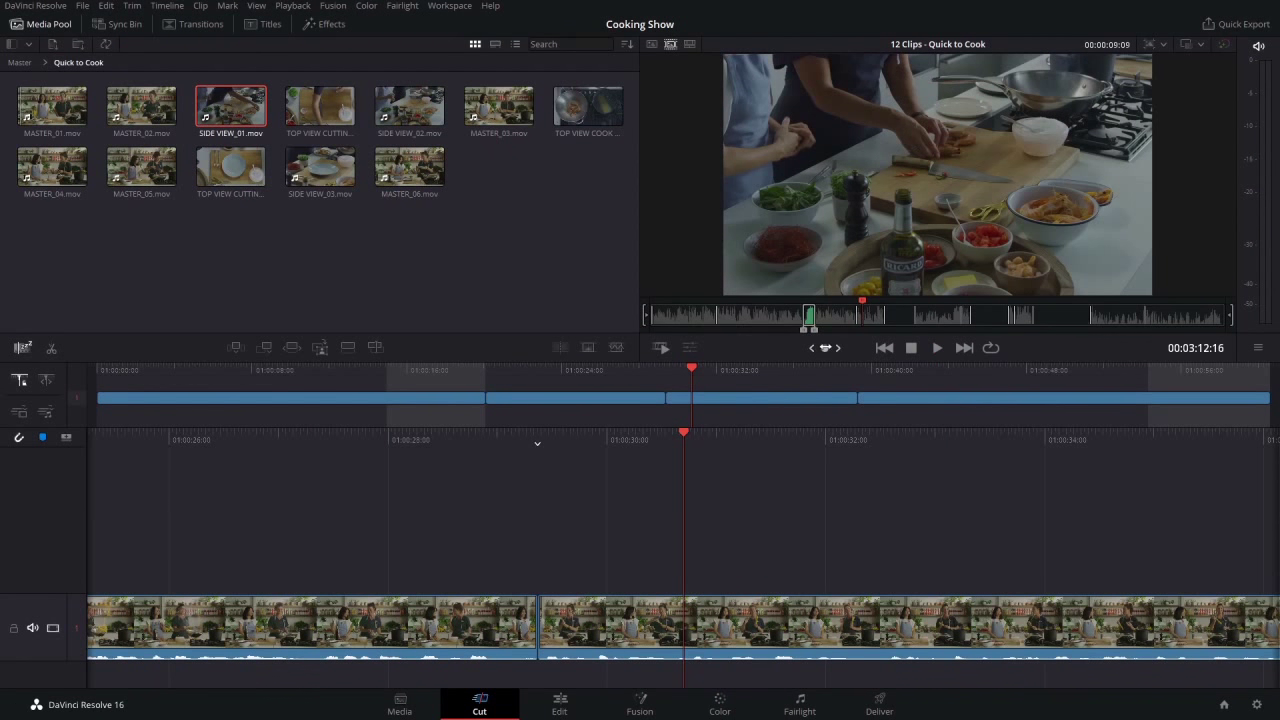
{"action": "mouse_move", "coordinate": [826, 347]}
{"action": "left_mouse_down"}
{"action": "mouse_move", "coordinate": [812, 347]}
{"action": "mouse_move", "coordinate": [829, 347]}
{"action": "left_mouse_up"}
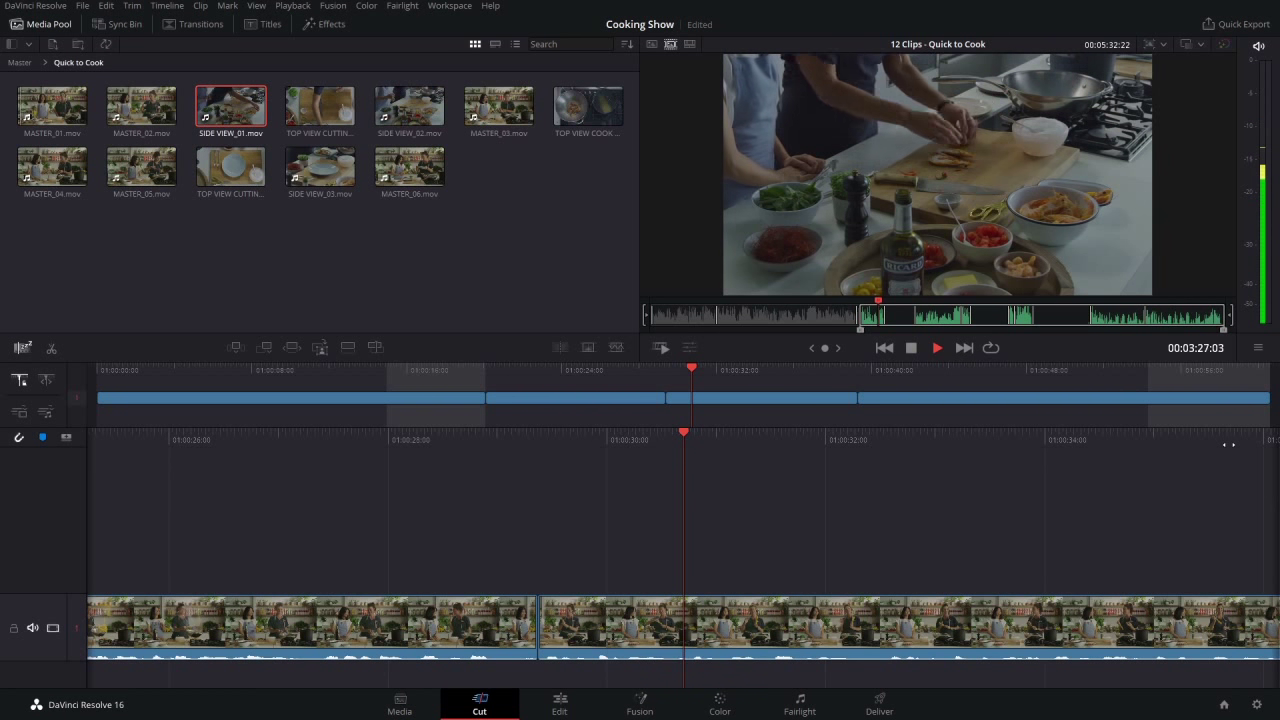
Stop playback and park the Timeline 1 playhead near 01:00:28
{"action": "key", "text": "space"}
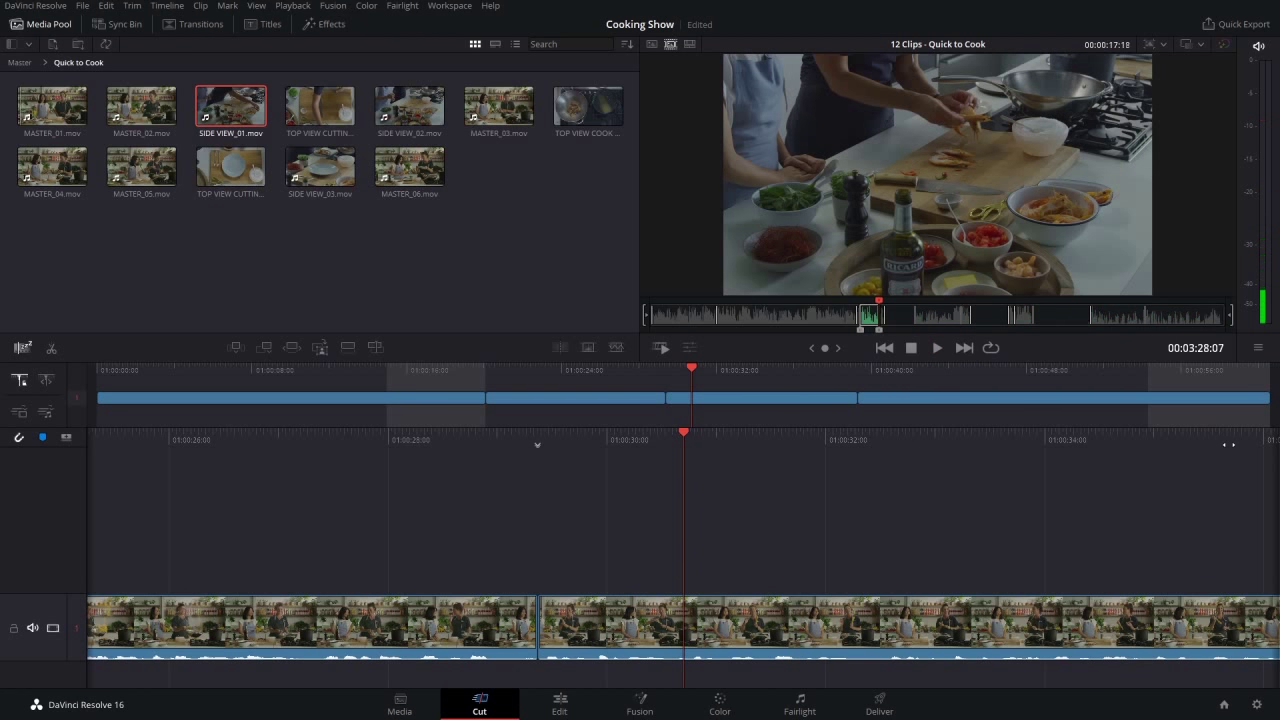
{"action": "left_click", "coordinate": [606, 369]}
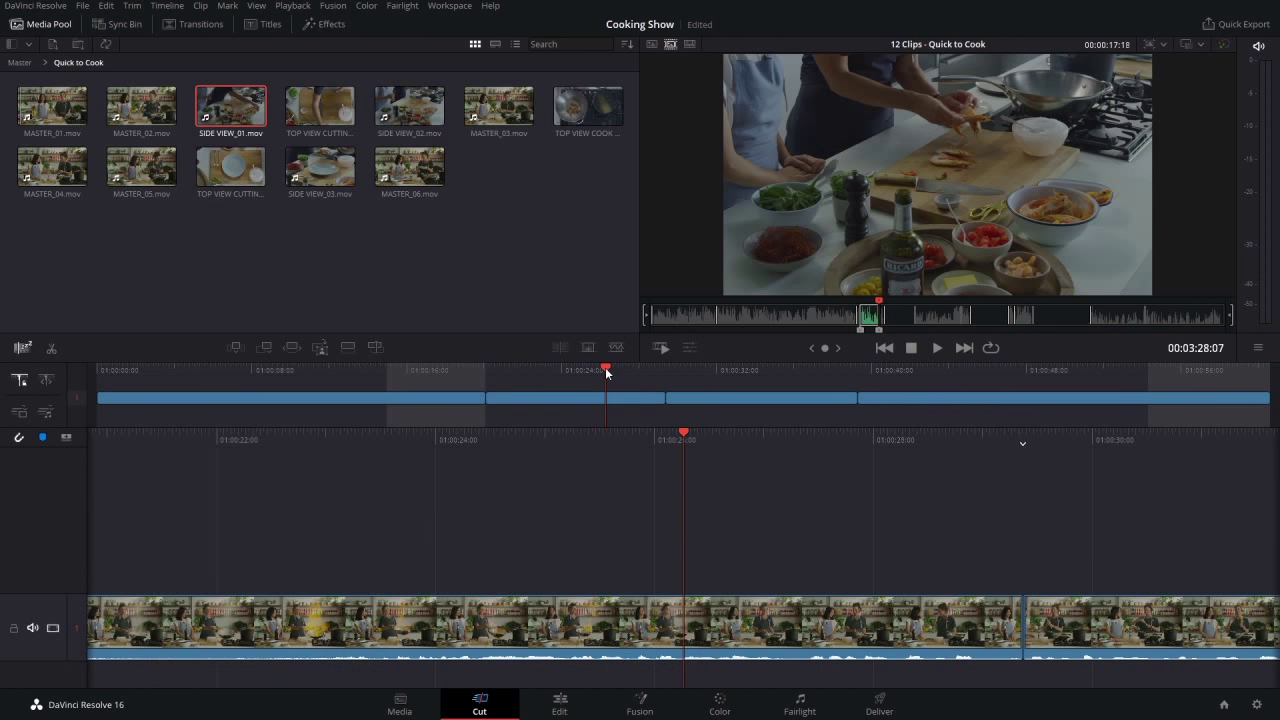
{"action": "mouse_move", "coordinate": [605, 367]}
{"action": "left_mouse_down"}
{"action": "mouse_move", "coordinate": [652, 369]}
{"action": "mouse_move", "coordinate": [466, 370]}
{"action": "mouse_move", "coordinate": [652, 370]}
{"action": "left_mouse_up"}
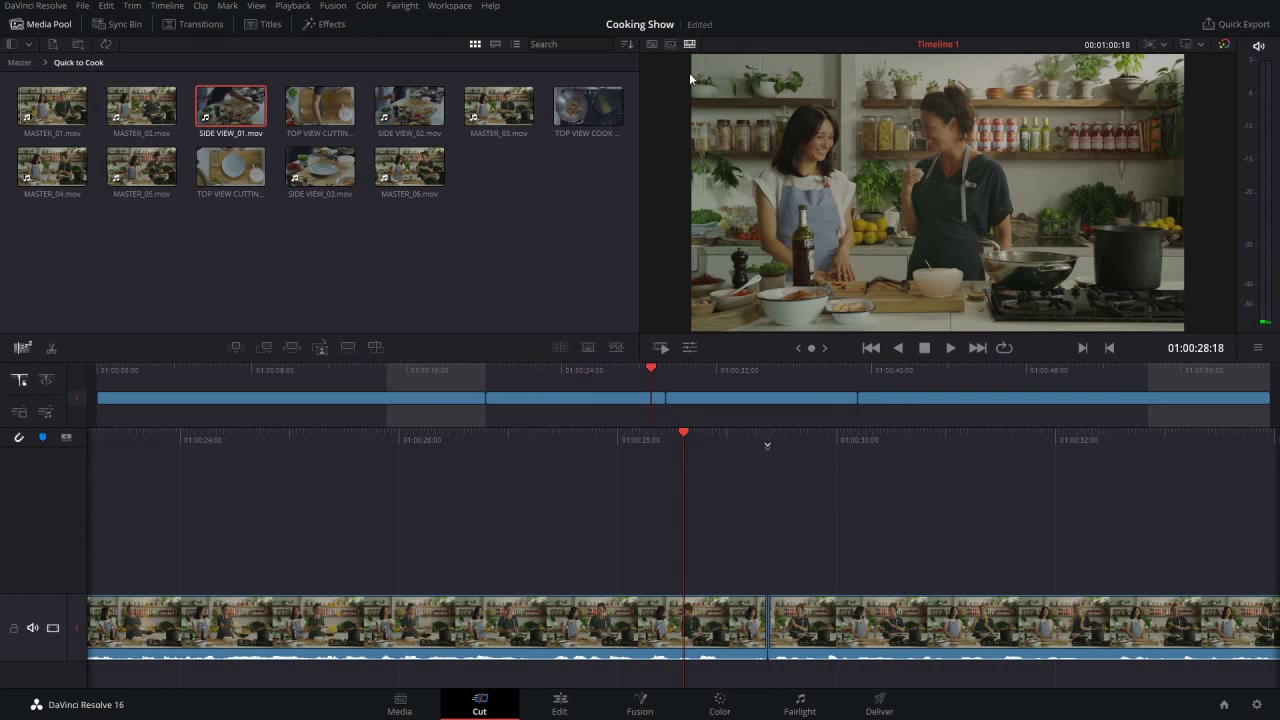
Smart-insert the SIDE VIEW_01 chopping shot and play back the 00:01:18:06 edit
{"action": "left_click", "coordinate": [670, 45]}
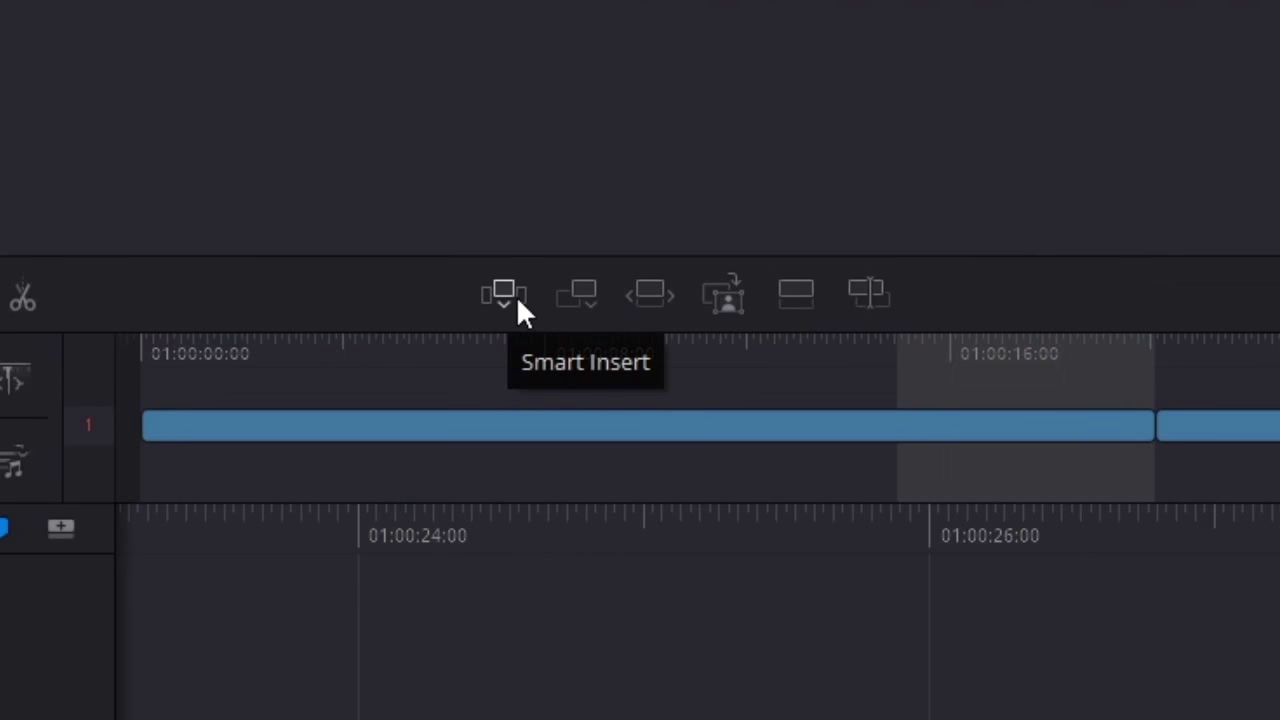
{"action": "left_click", "coordinate": [240, 349]}
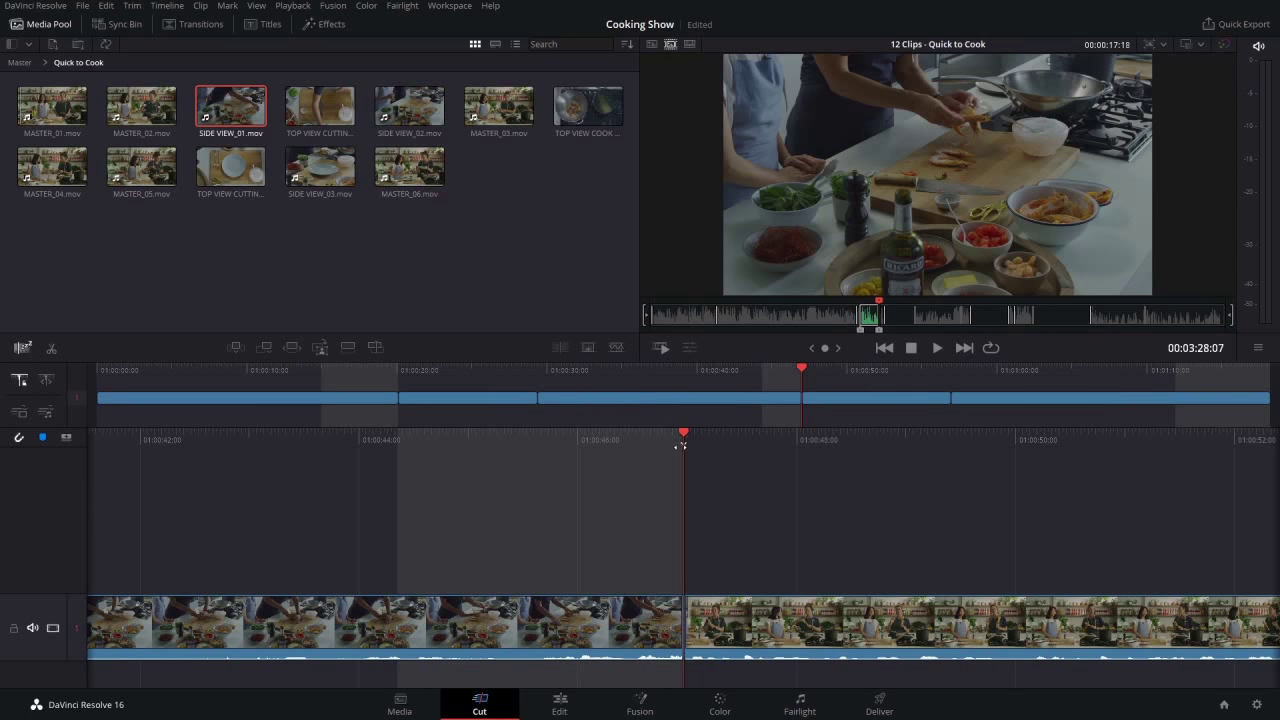
{"action": "left_click", "coordinate": [488, 367]}
{"action": "key", "text": "space"}
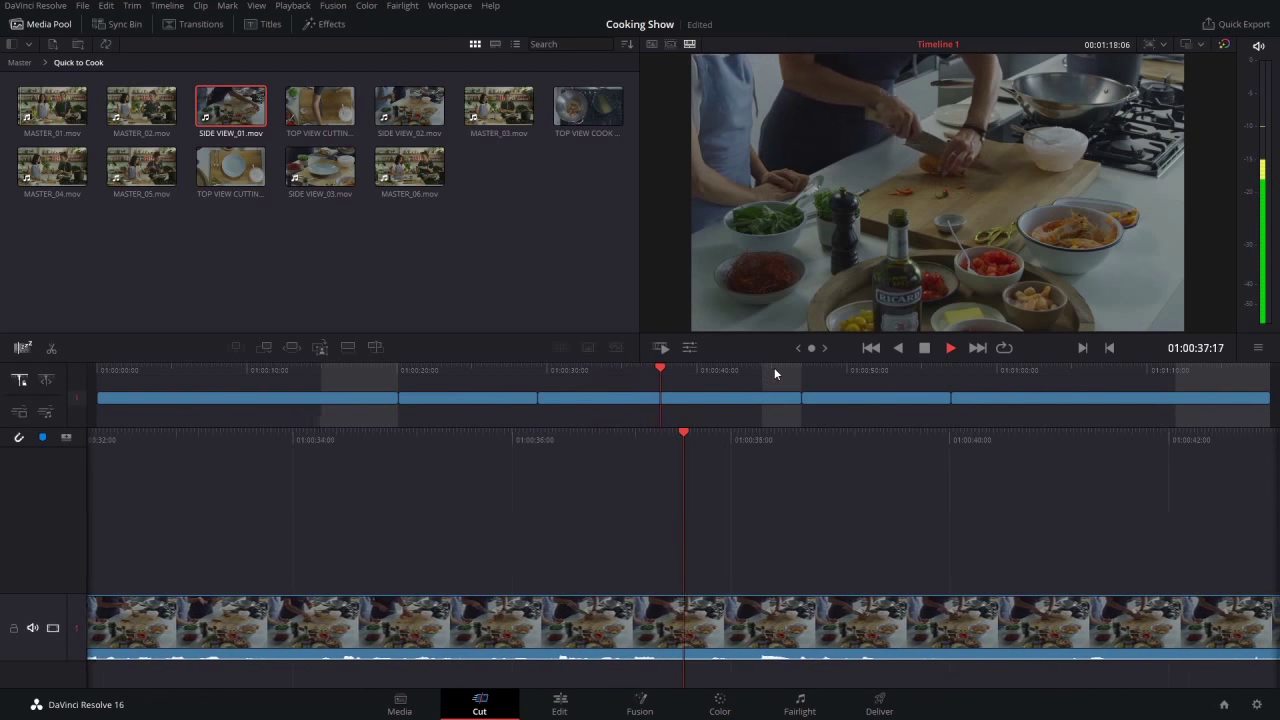
{"action": "left_click", "coordinate": [820, 372]}
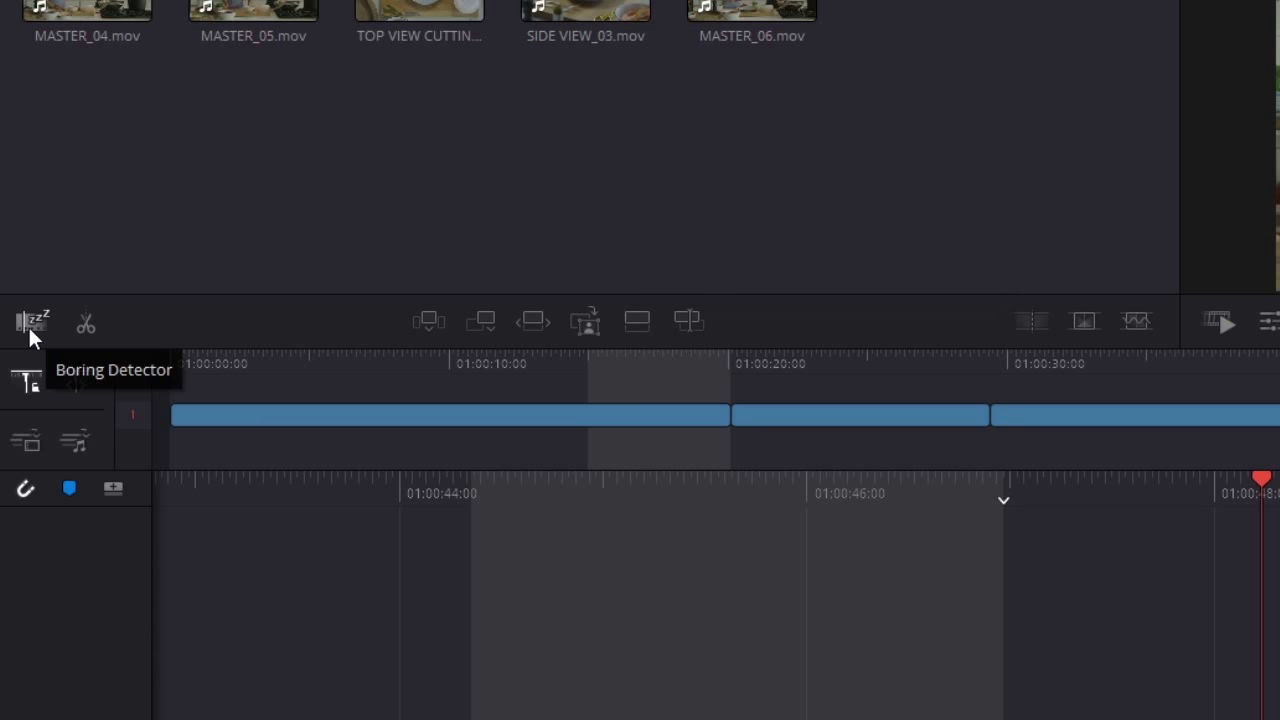
Run the Boring Detector on Timeline 1 with 15-second boring and 5-frame jump cut thresholds
{"action": "left_click", "coordinate": [29, 327]}
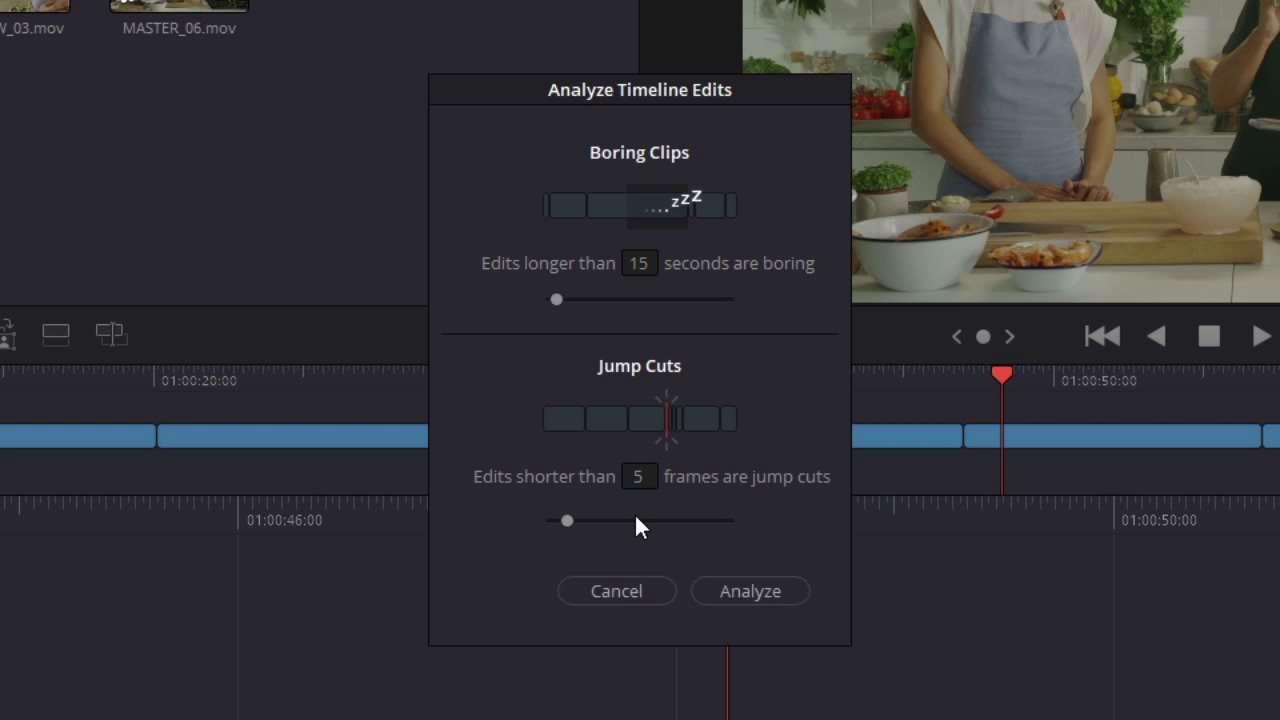
{"action": "left_click", "coordinate": [768, 592]}
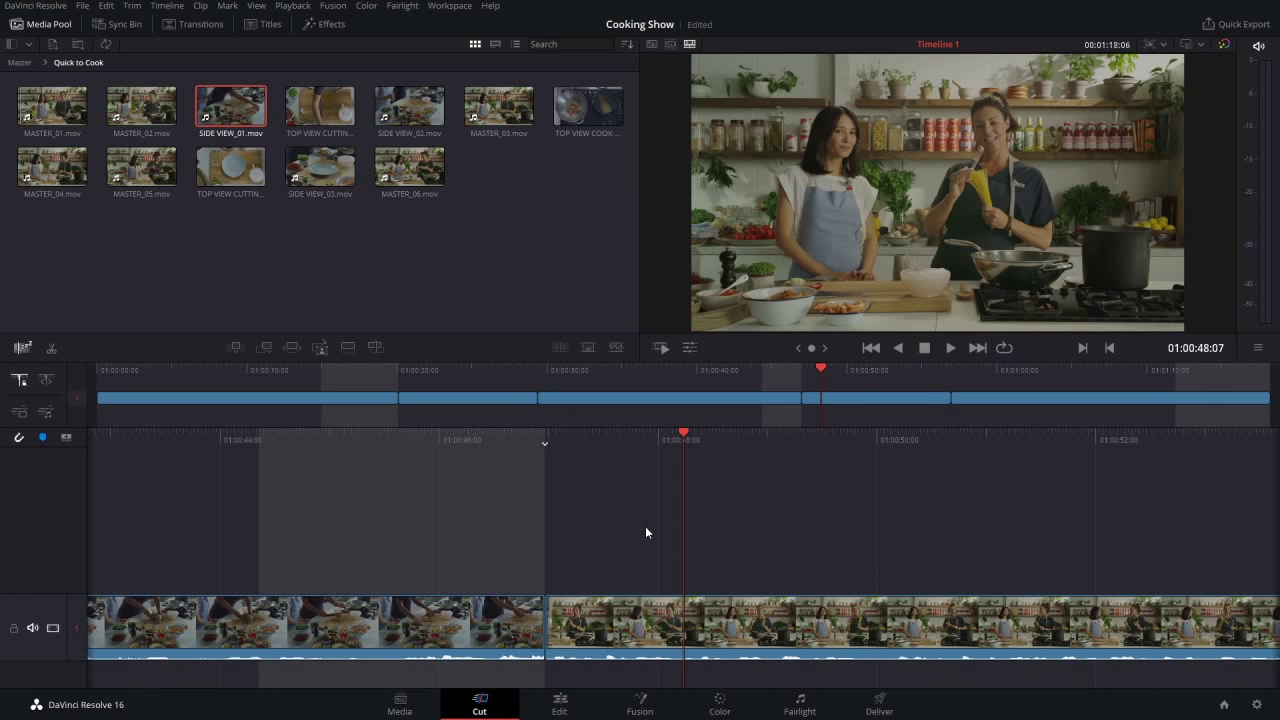
{"action": "left_click", "coordinate": [591, 371]}
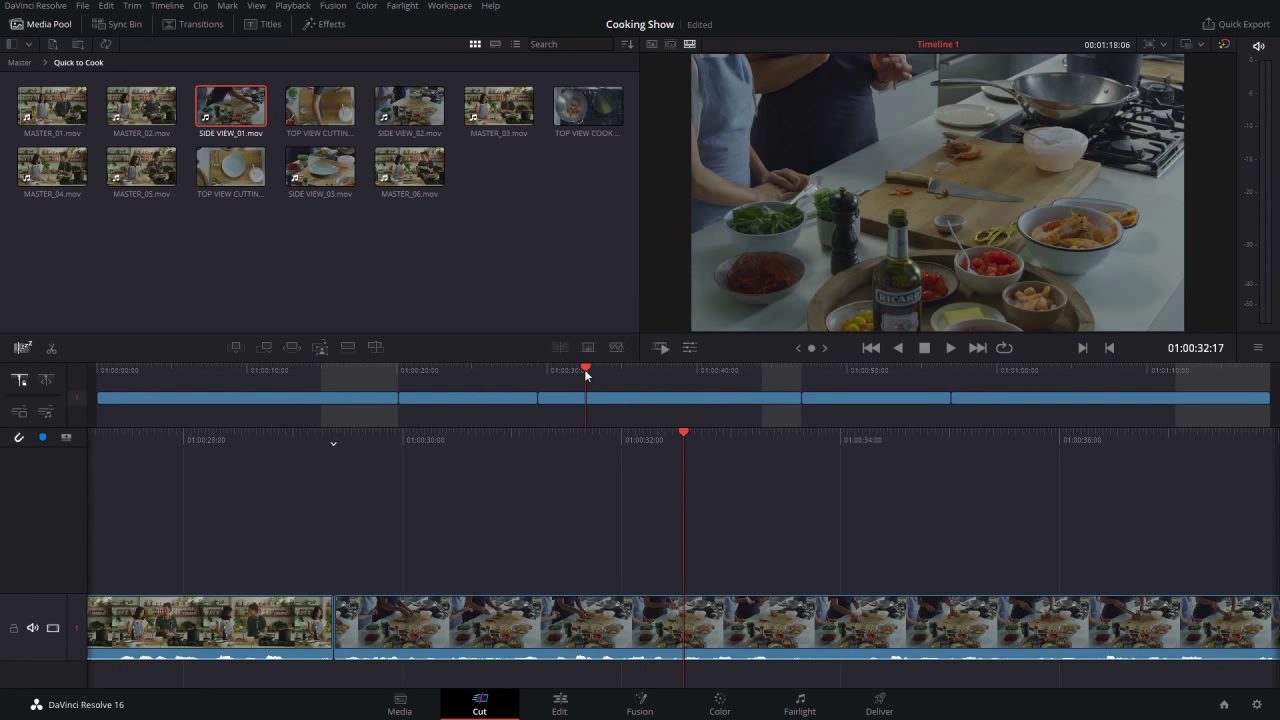
{"action": "left_click", "coordinate": [584, 370]}
{"action": "left_click", "coordinate": [100, 370]}
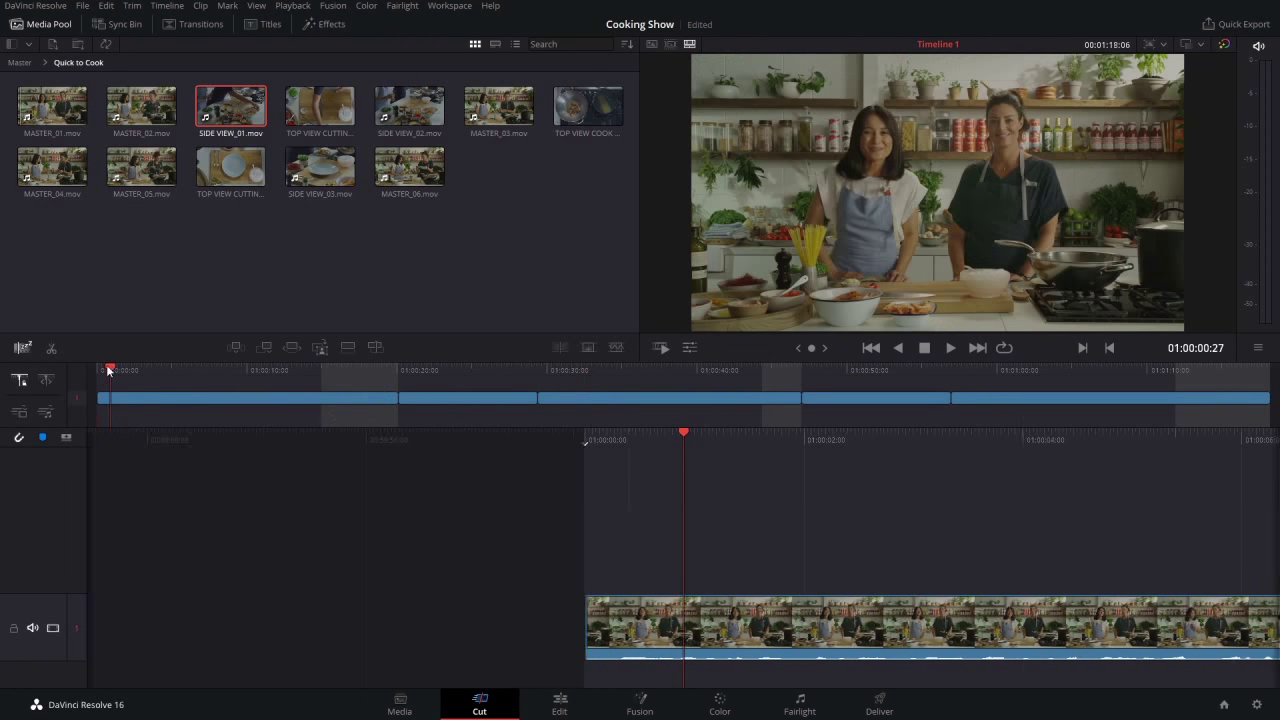
{"action": "key", "text": "space"}
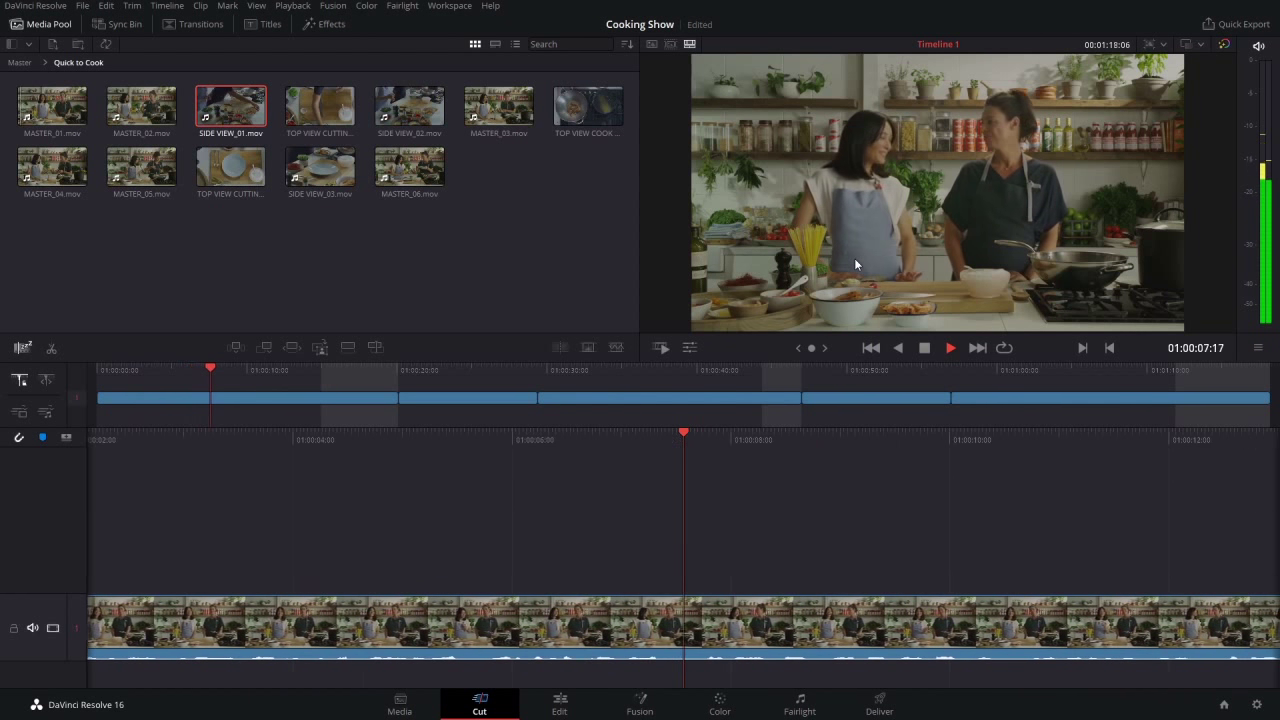
{"action": "key", "text": "space"}
{"action": "left_click_drag", "start_coordinate": [244, 368], "coordinate": [221, 375]}
{"action": "key", "text": "space"}
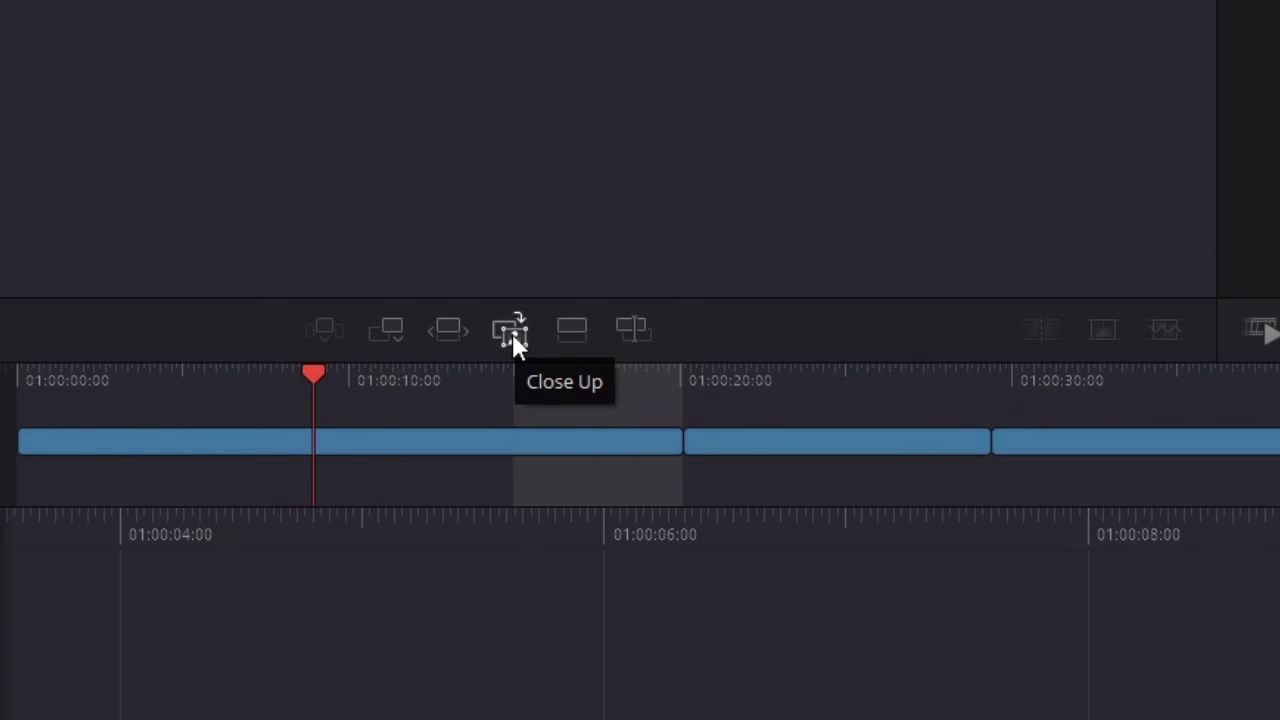
Add a Close Up clip on V2 above the opening shot and scrub its start near 01:00:08
{"action": "left_click", "coordinate": [513, 334]}
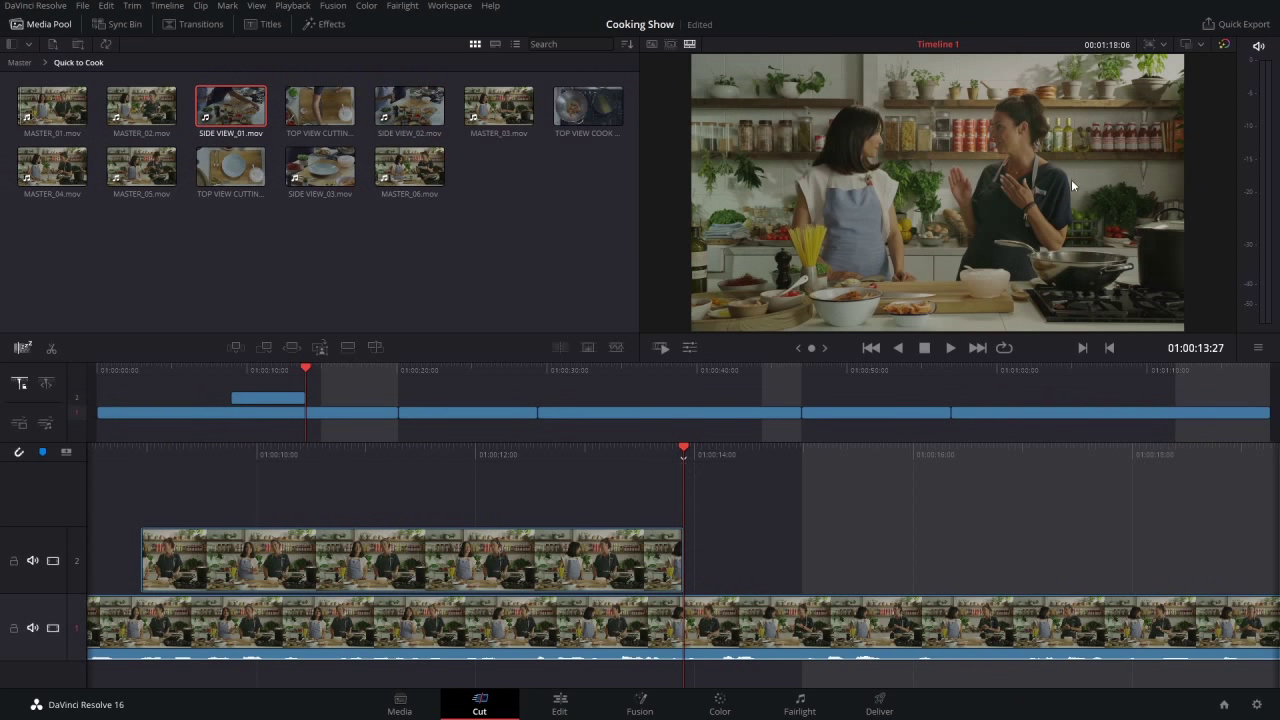
{"action": "left_click", "coordinate": [869, 347]}
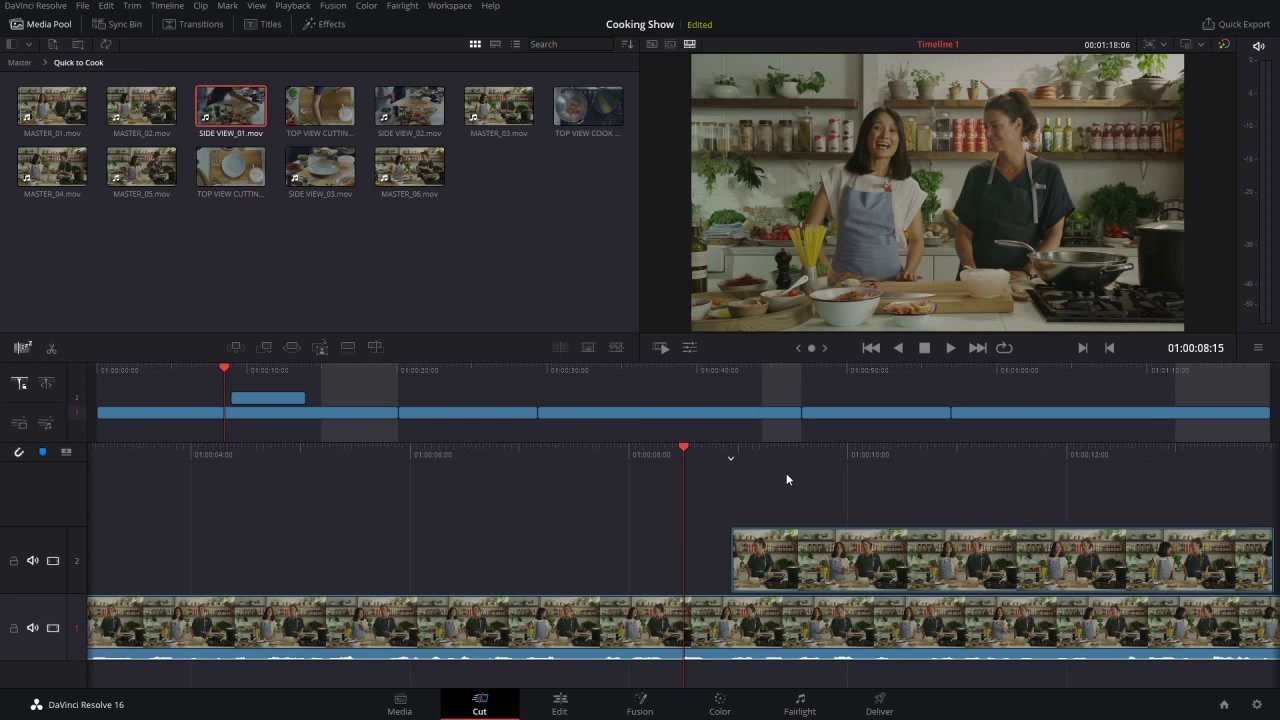
{"action": "left_click_drag", "start_coordinate": [757, 451], "coordinate": [609, 454]}
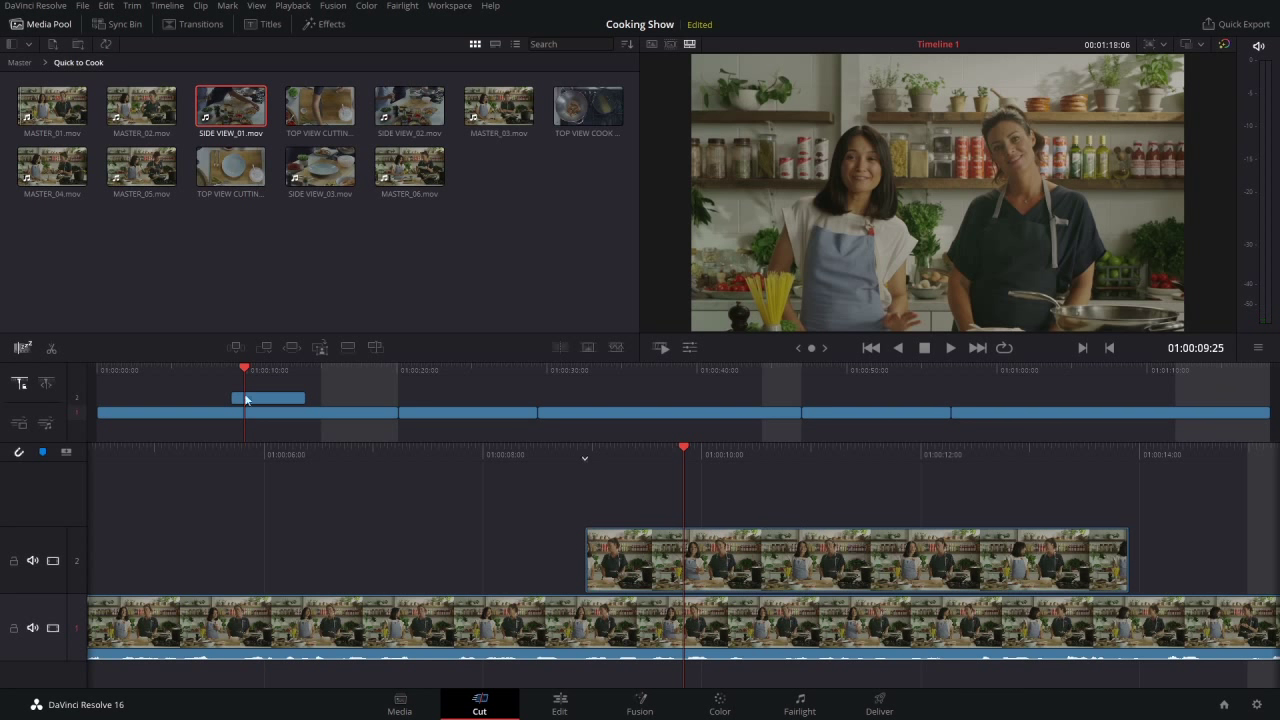
Open Preferences on User > Editing and scroll to the General Settings durations
{"action": "left_click", "coordinate": [35, 6]}
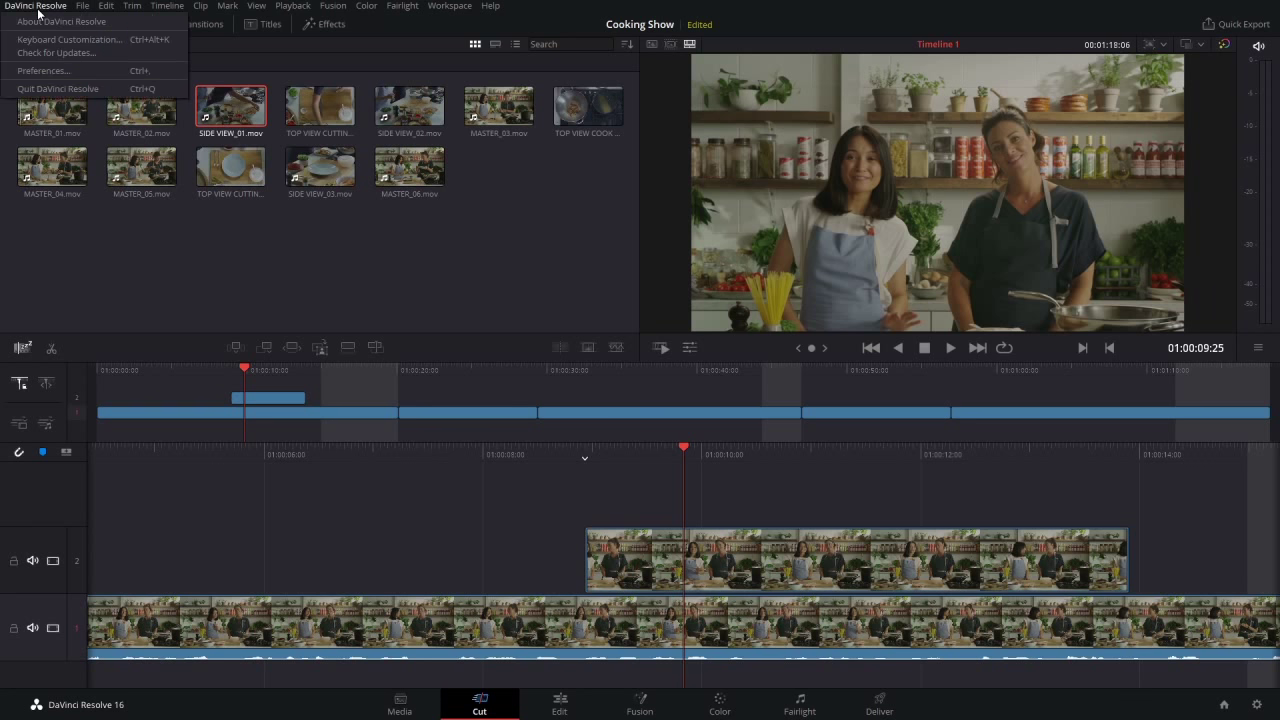
{"action": "left_click", "coordinate": [40, 71]}
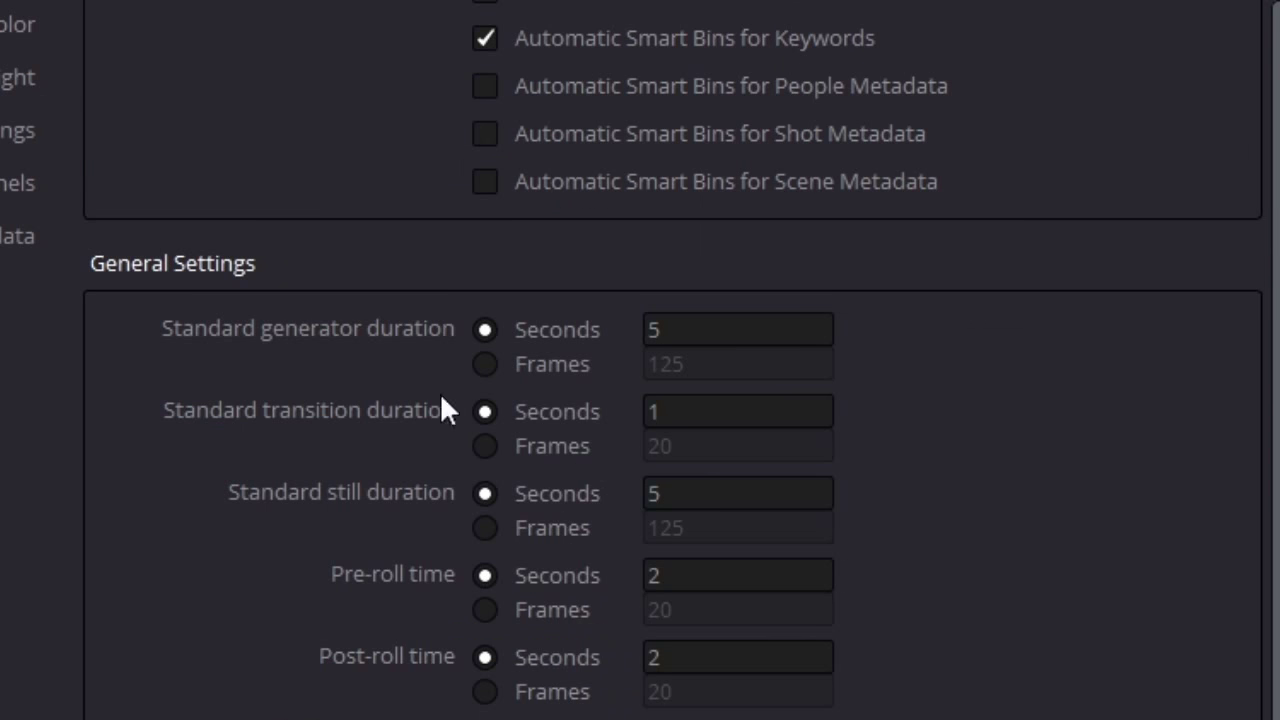
{"action": "scroll", "coordinate": [470, 440], "scroll_direction": "down", "scroll_amount": 2}
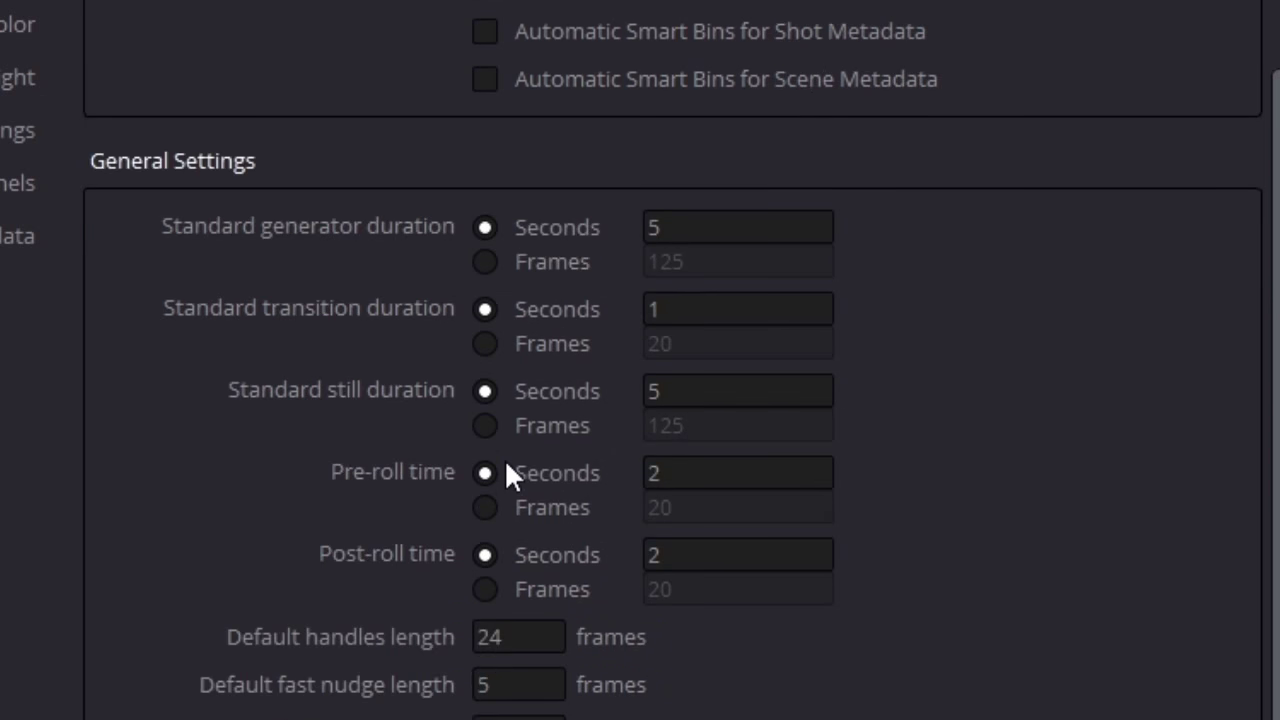
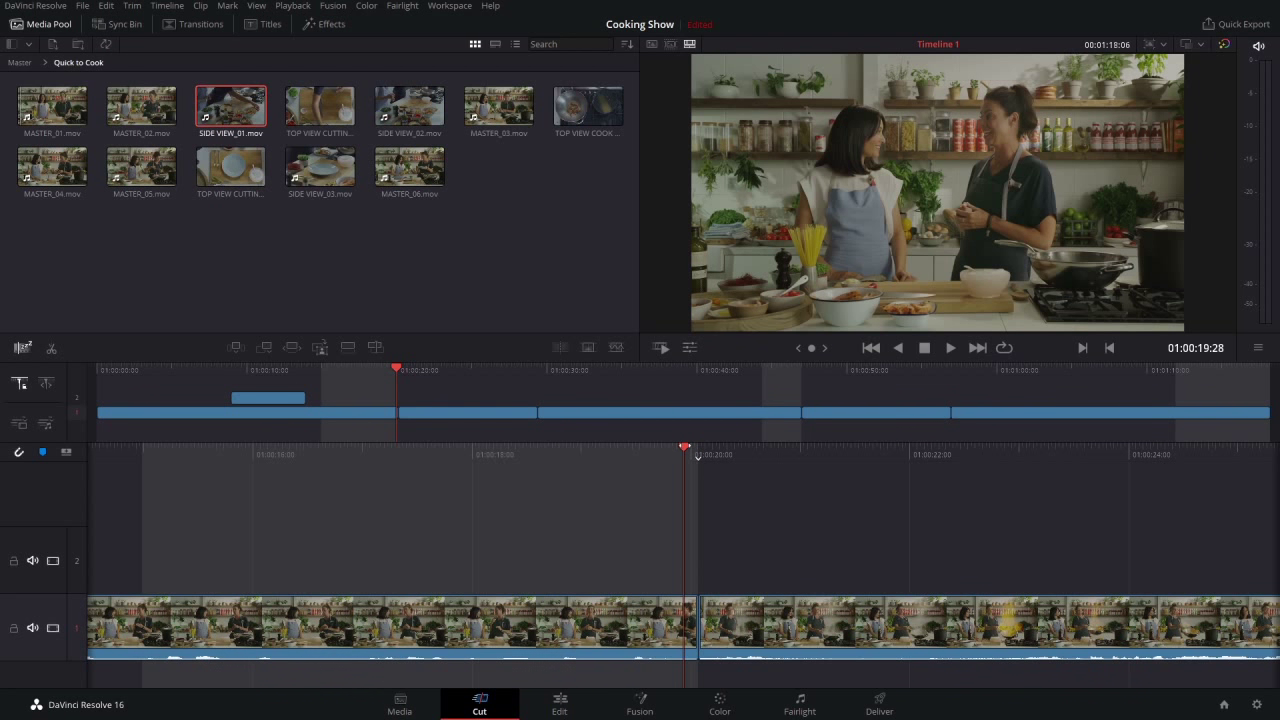
Mark the out point at 01:00:20:02, so the range spans 00:00:06:06 for a cutaway
{"action": "left_click_drag", "start_coordinate": [720, 473], "coordinate": [1220, 473]}
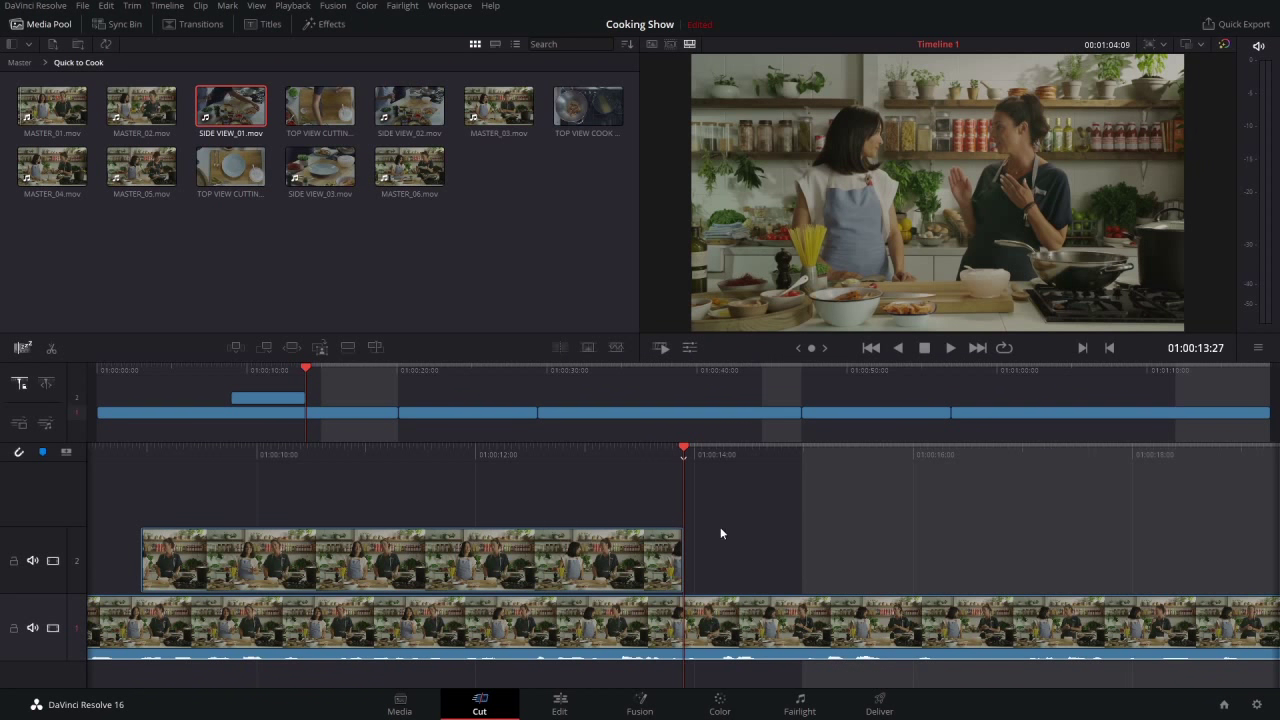
{"action": "left_click_drag", "start_coordinate": [685, 454], "coordinate": [470, 513]}
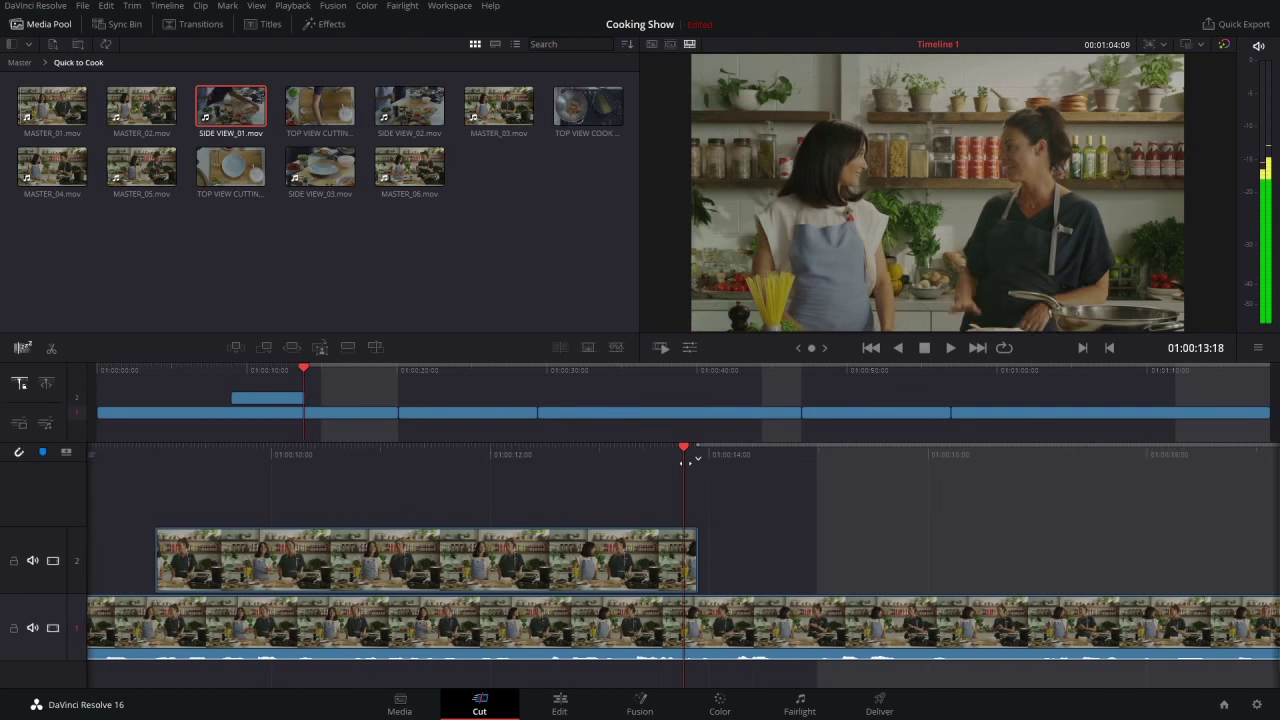
{"action": "left_click_drag", "start_coordinate": [685, 454], "coordinate": [363, 457]}
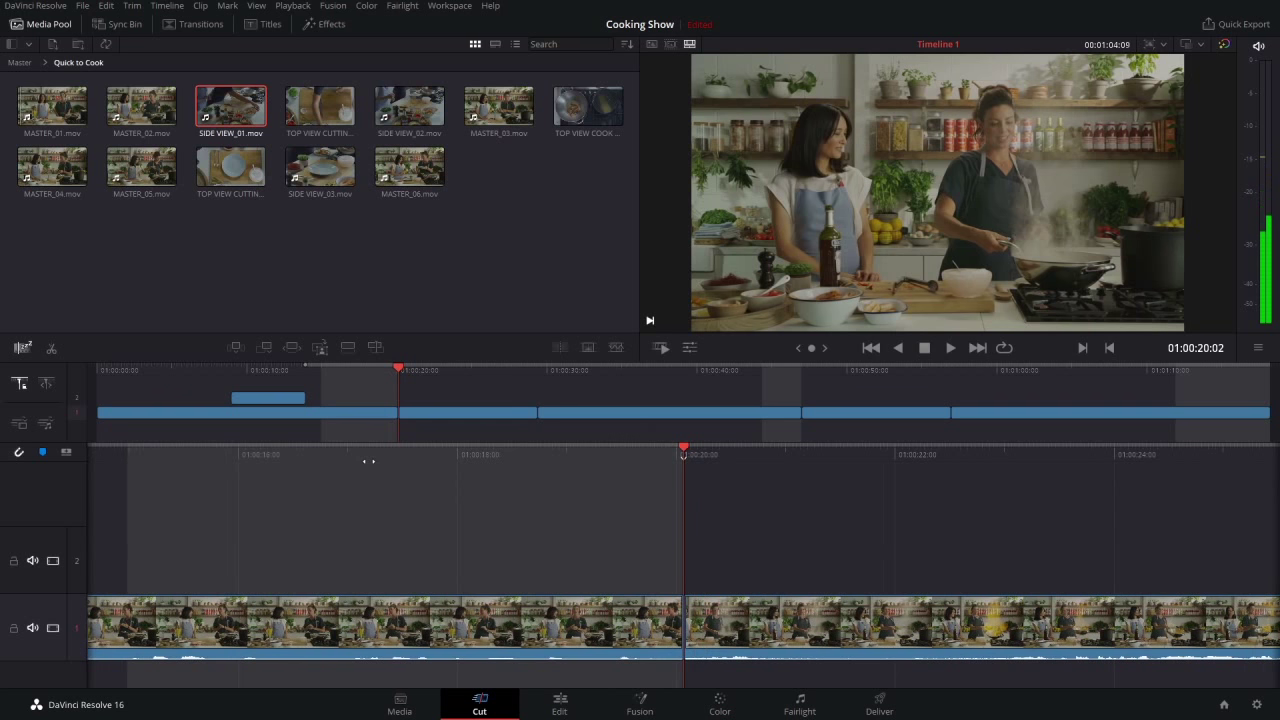
{"action": "key", "text": "o"}
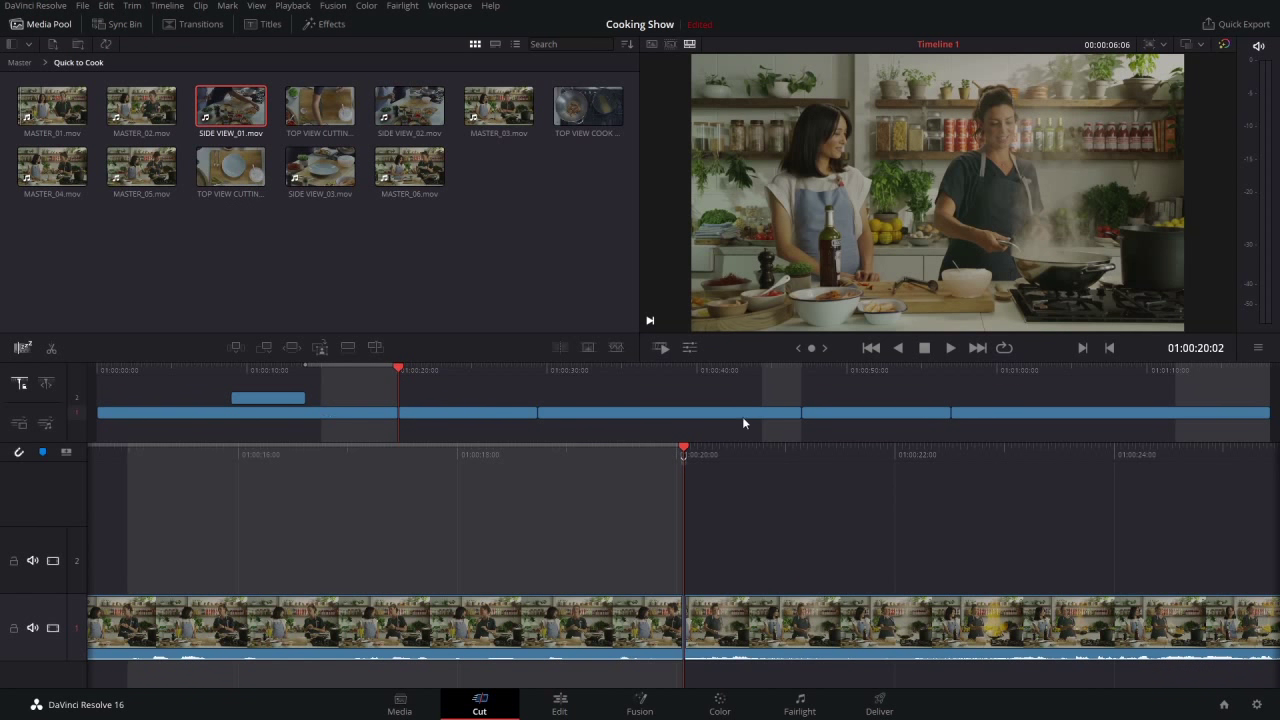
Find the overhead pasta-plating frame in Source Tape and place it on track 2
{"action": "left_click", "coordinate": [669, 52]}
{"action": "left_click", "coordinate": [889, 316]}
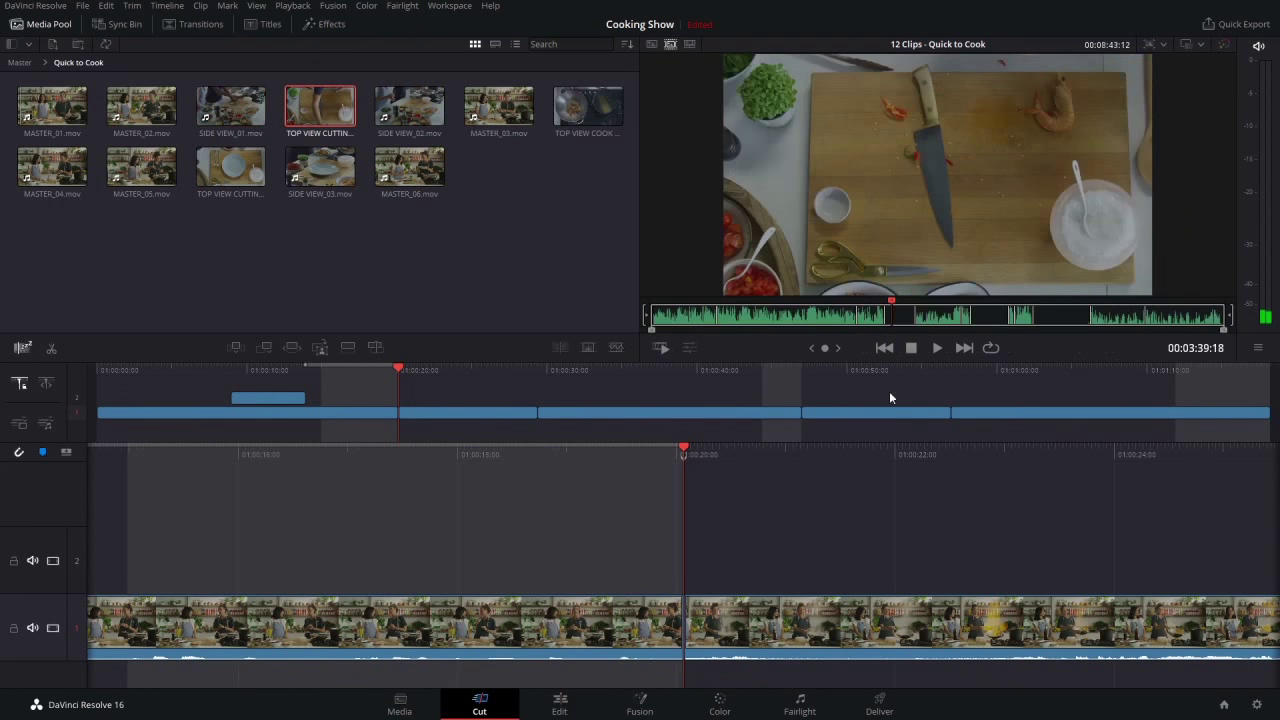
{"action": "left_click", "coordinate": [1045, 300]}
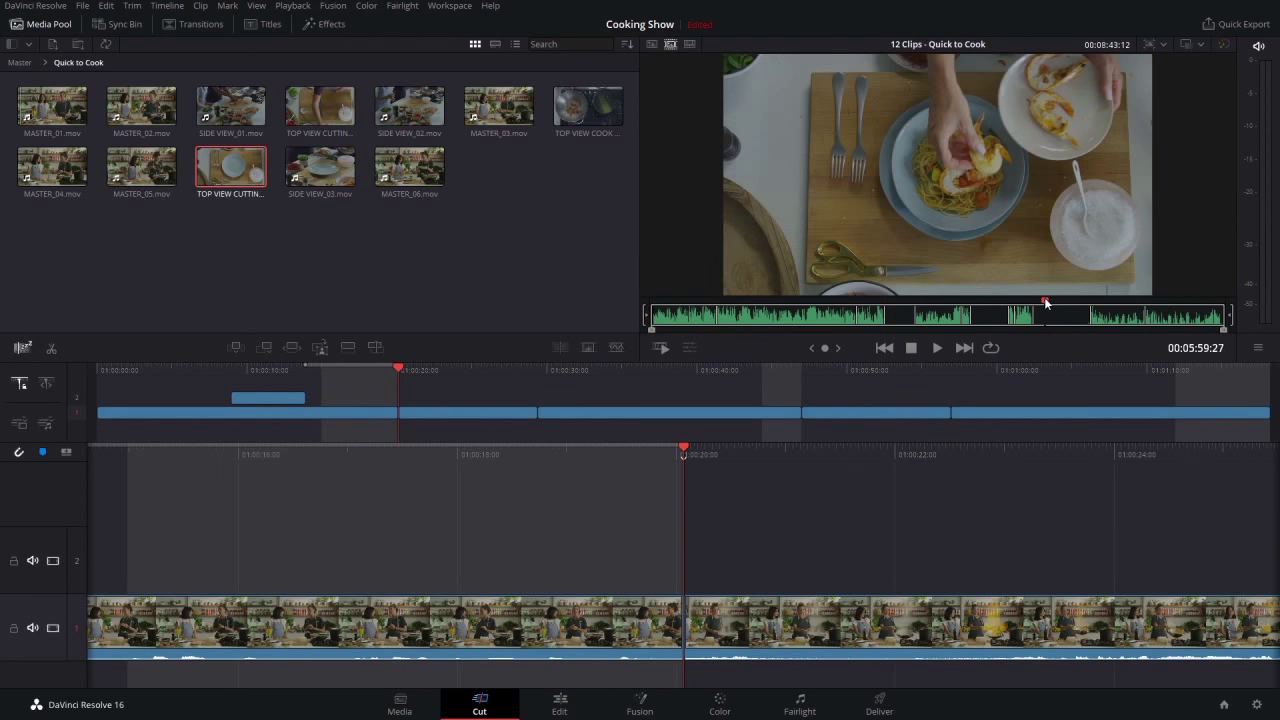
{"action": "left_click_drag", "start_coordinate": [1045, 303], "coordinate": [1058, 303]}
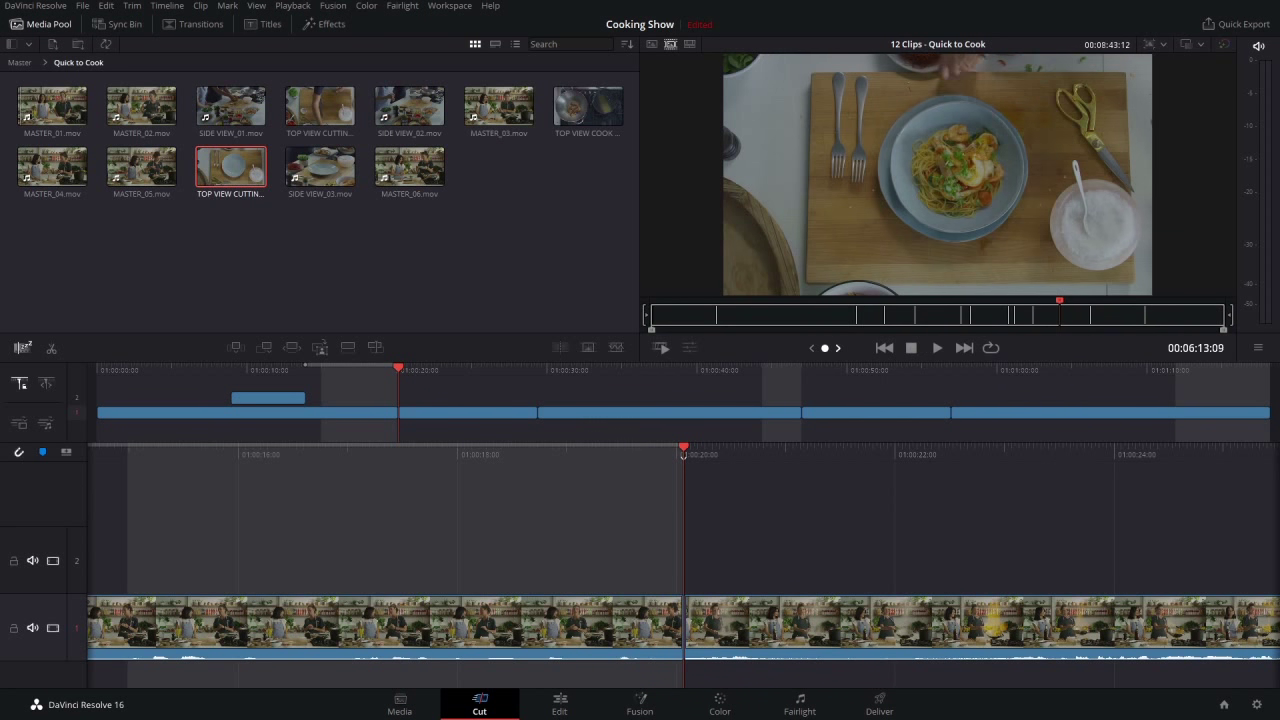
{"action": "left_click_drag", "start_coordinate": [1058, 303], "coordinate": [1076, 303]}
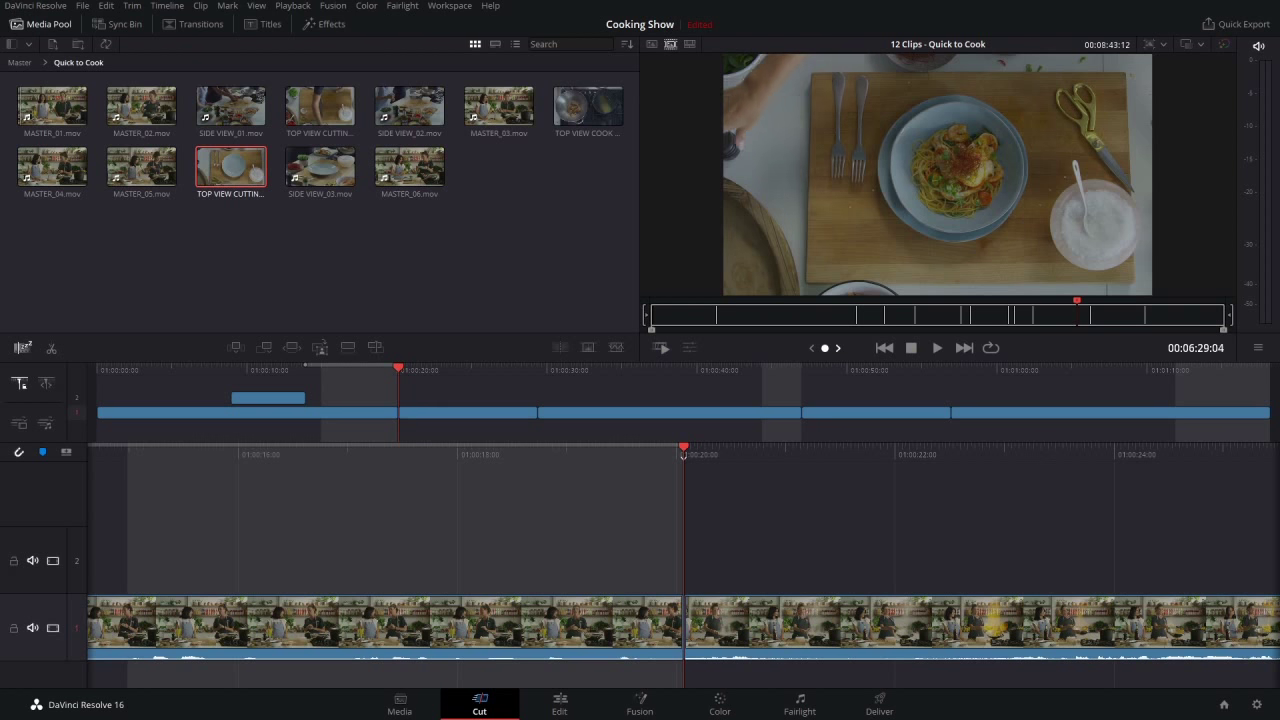
{"action": "left_click_drag", "start_coordinate": [1076, 303], "coordinate": [1078, 303]}
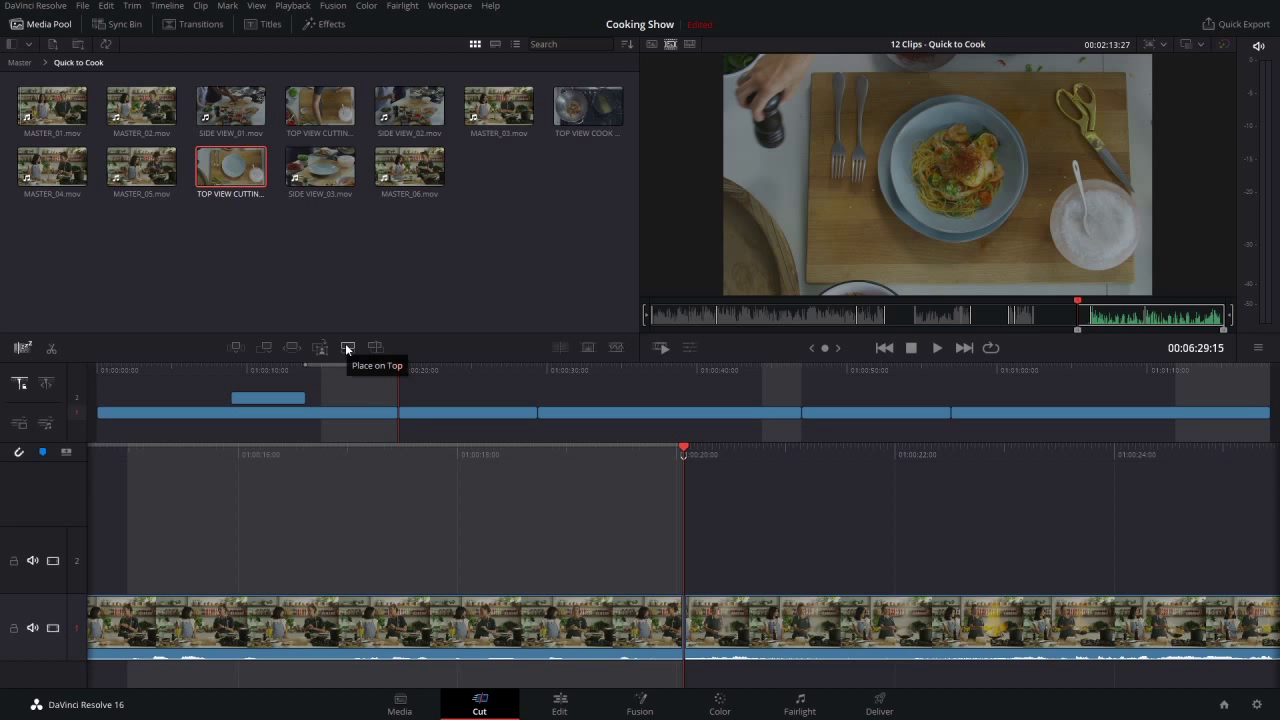
{"action": "left_click", "coordinate": [347, 347]}
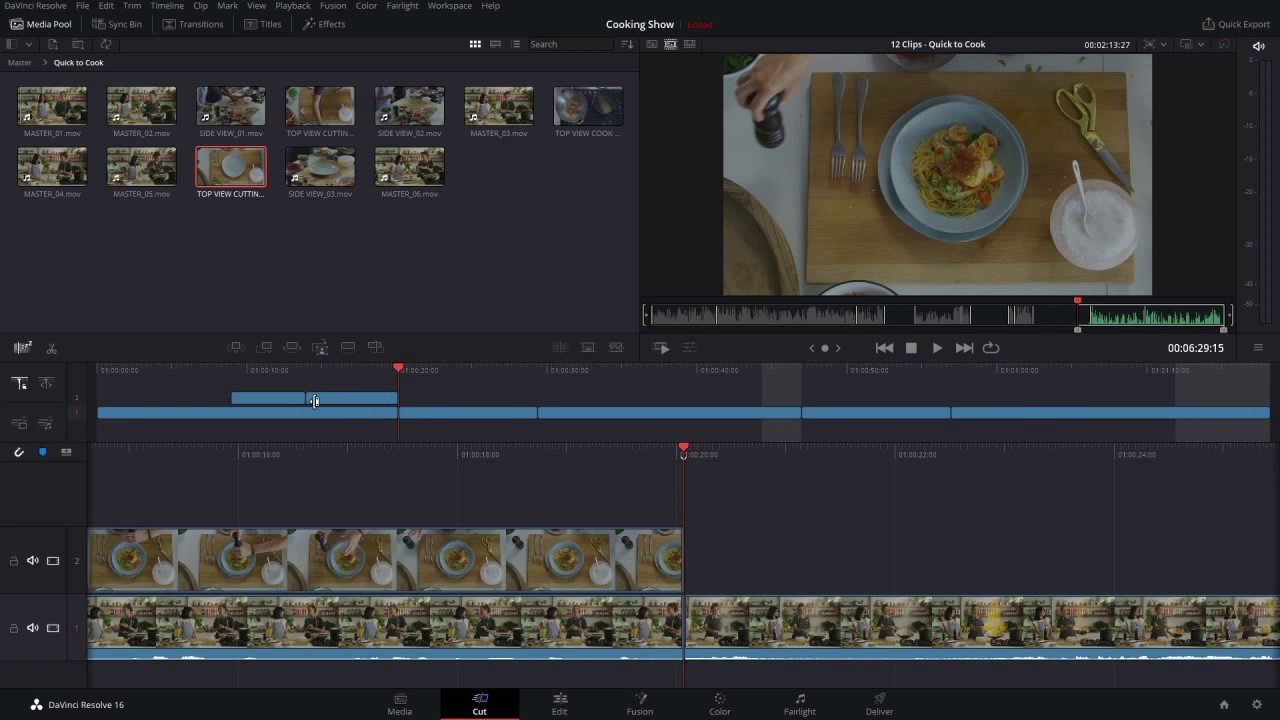
Play the edit from just before the overhead cutaway to review it, then undo once
{"action": "left_click", "coordinate": [214, 367]}
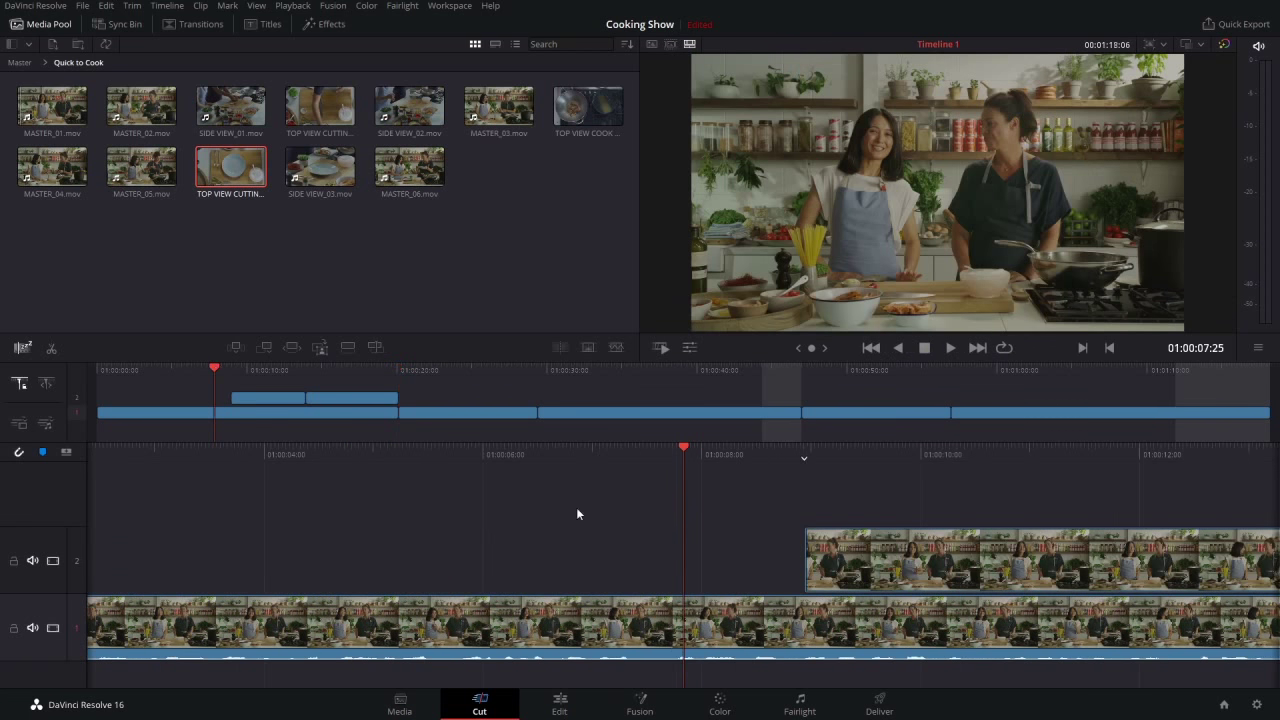
{"action": "key", "text": "space"}
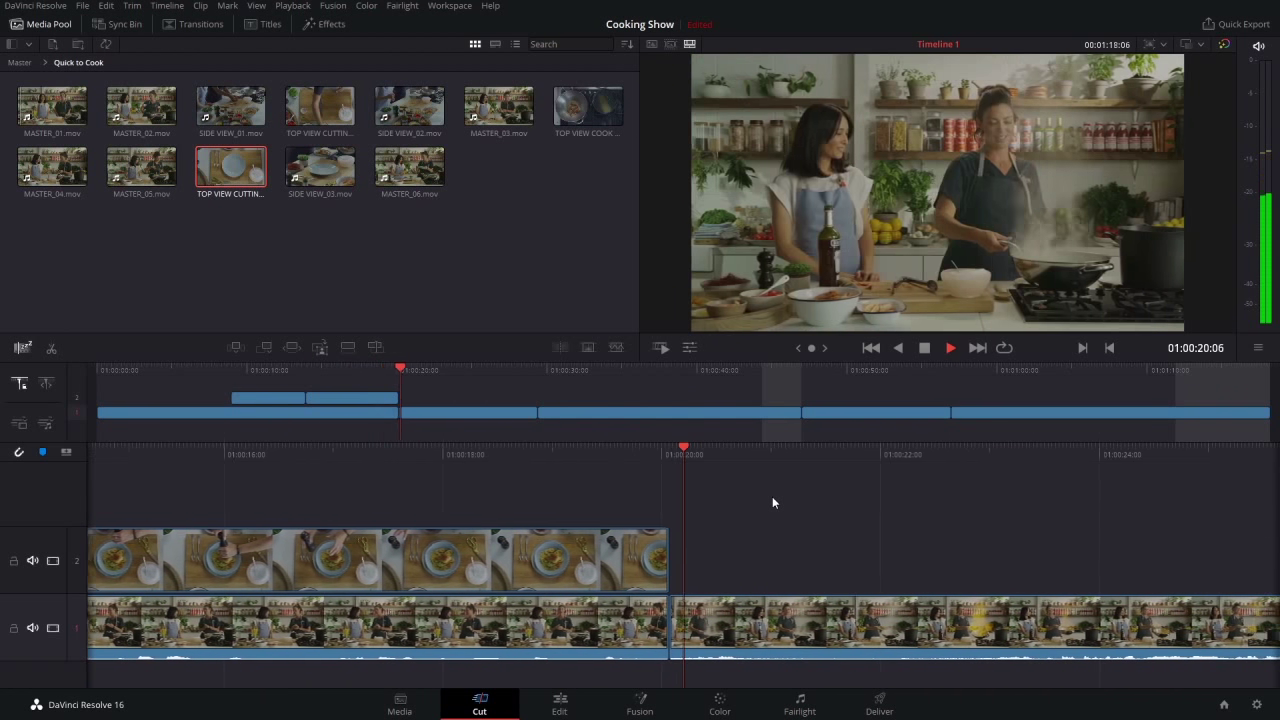
{"action": "key", "text": "space"}
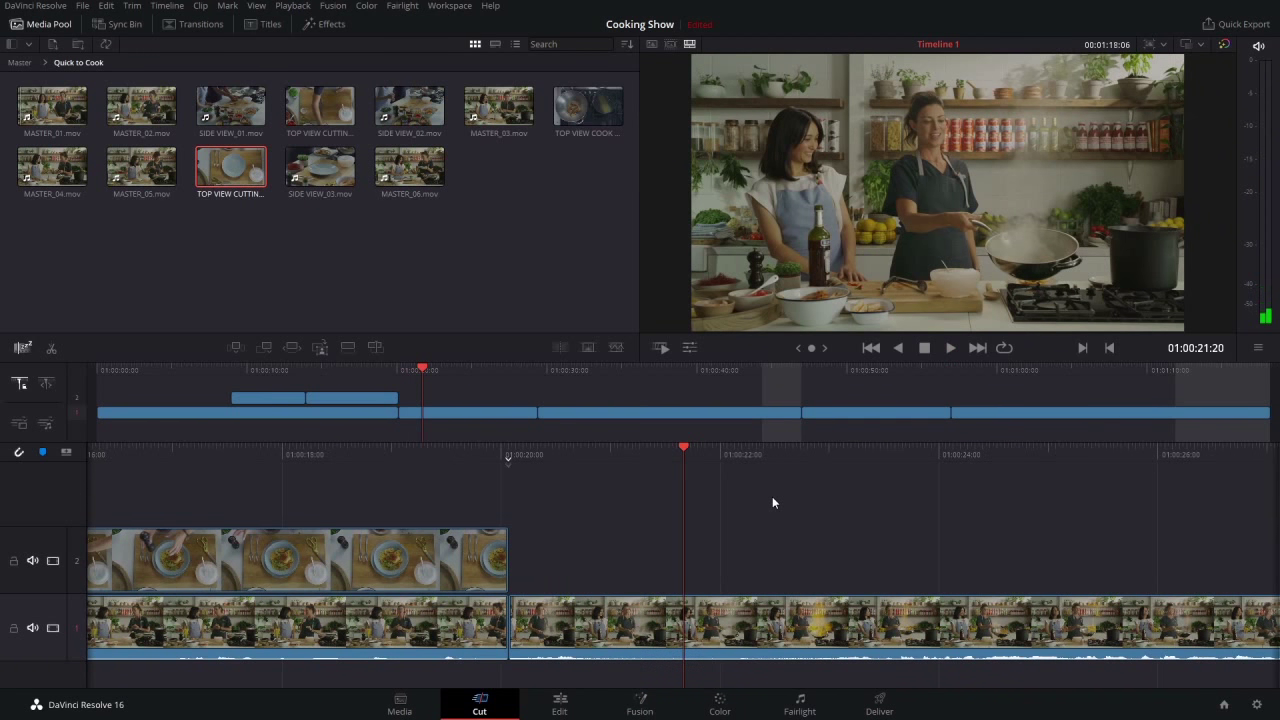
{"action": "key", "text": "ctrl+z"}
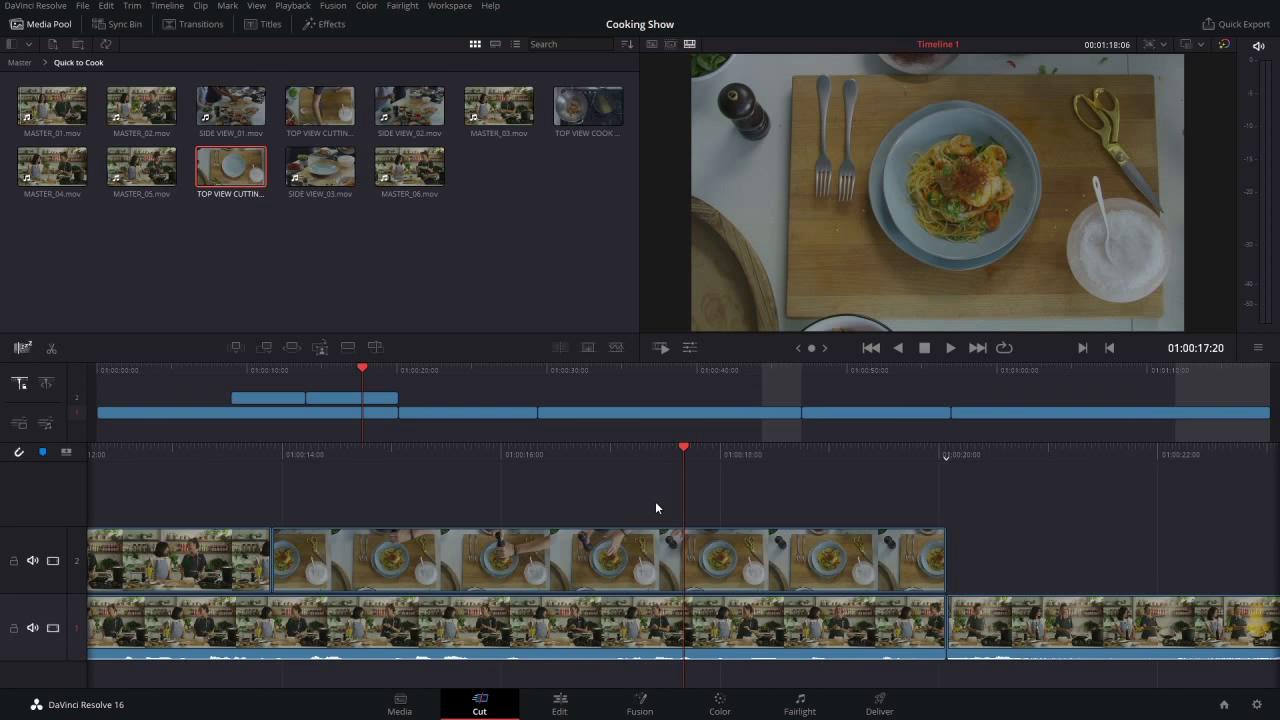
{"action": "scroll", "coordinate": [655, 501], "scroll_direction": "down", "scroll_amount": 5}
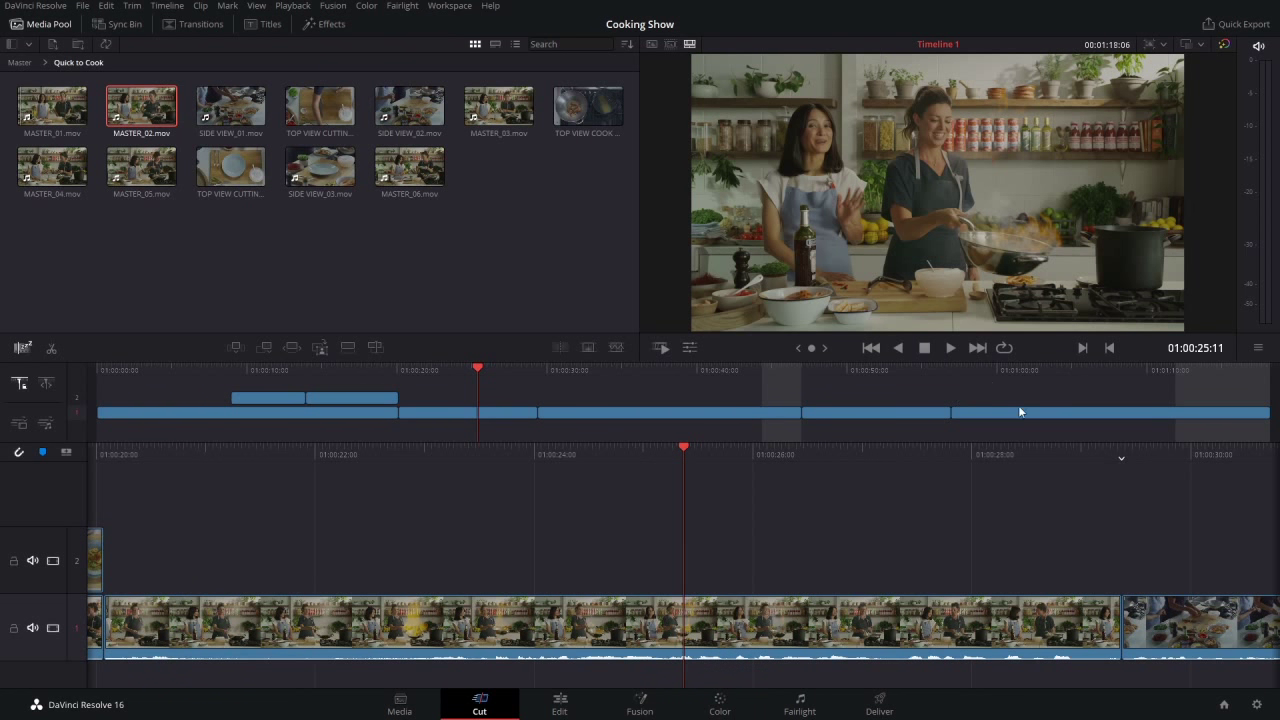
Play the timeline from just before the one-minute mark
{"action": "left_click", "coordinate": [976, 370]}
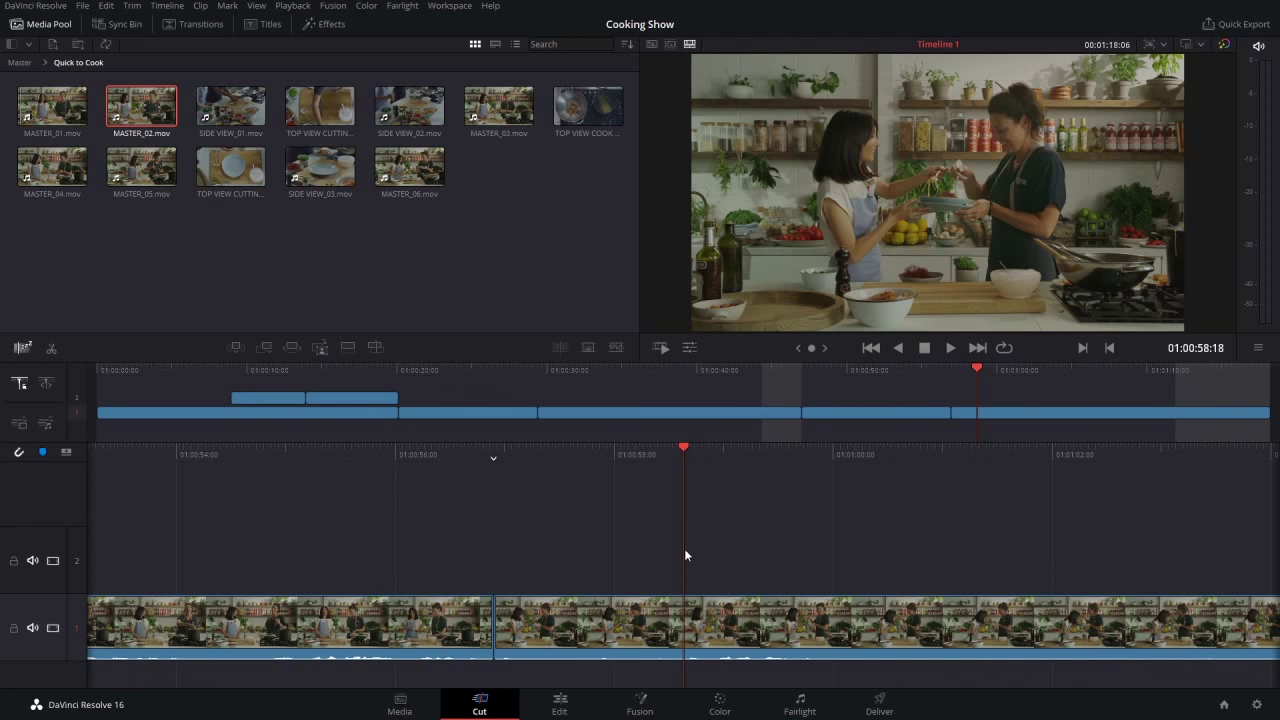
{"action": "key", "text": "space"}
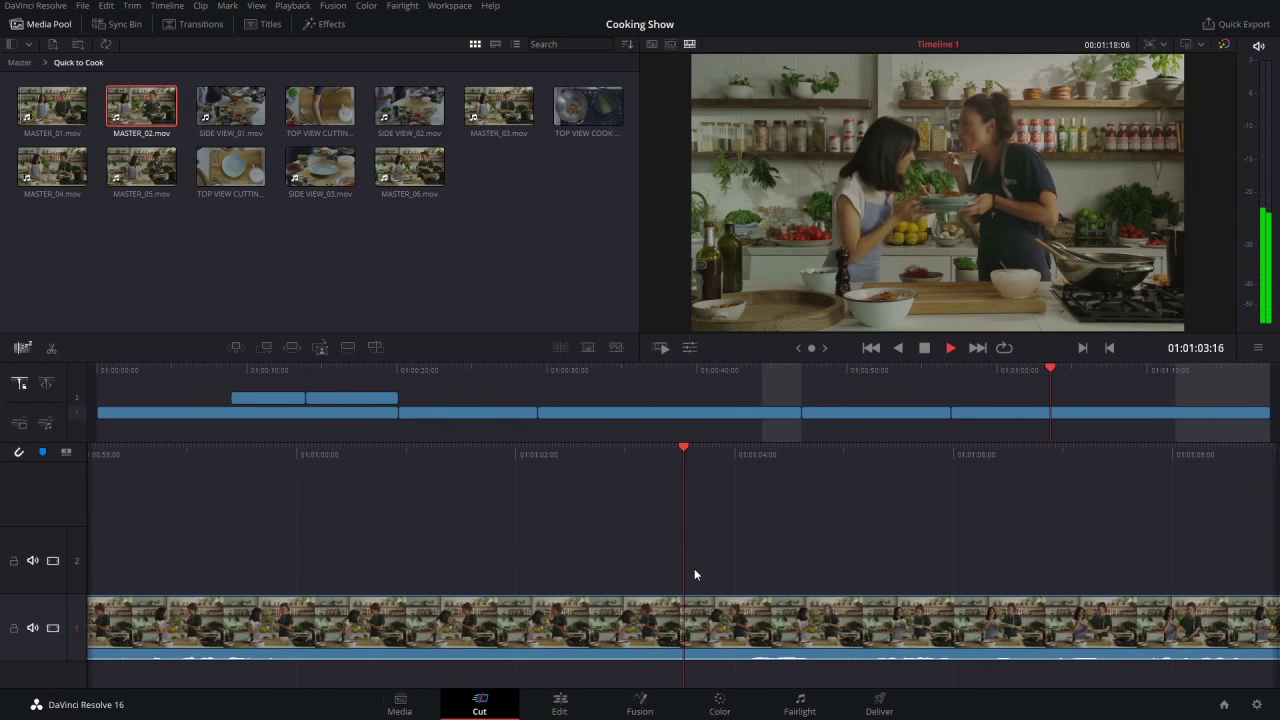
{"action": "key", "text": "space"}
Split the wide kitchen clip at 01:01:03:21, then switch the viewer to Source Tape
{"action": "left_click", "coordinate": [1066, 369]}
{"action": "left_click_drag", "start_coordinate": [1066, 369], "coordinate": [1052, 368]}
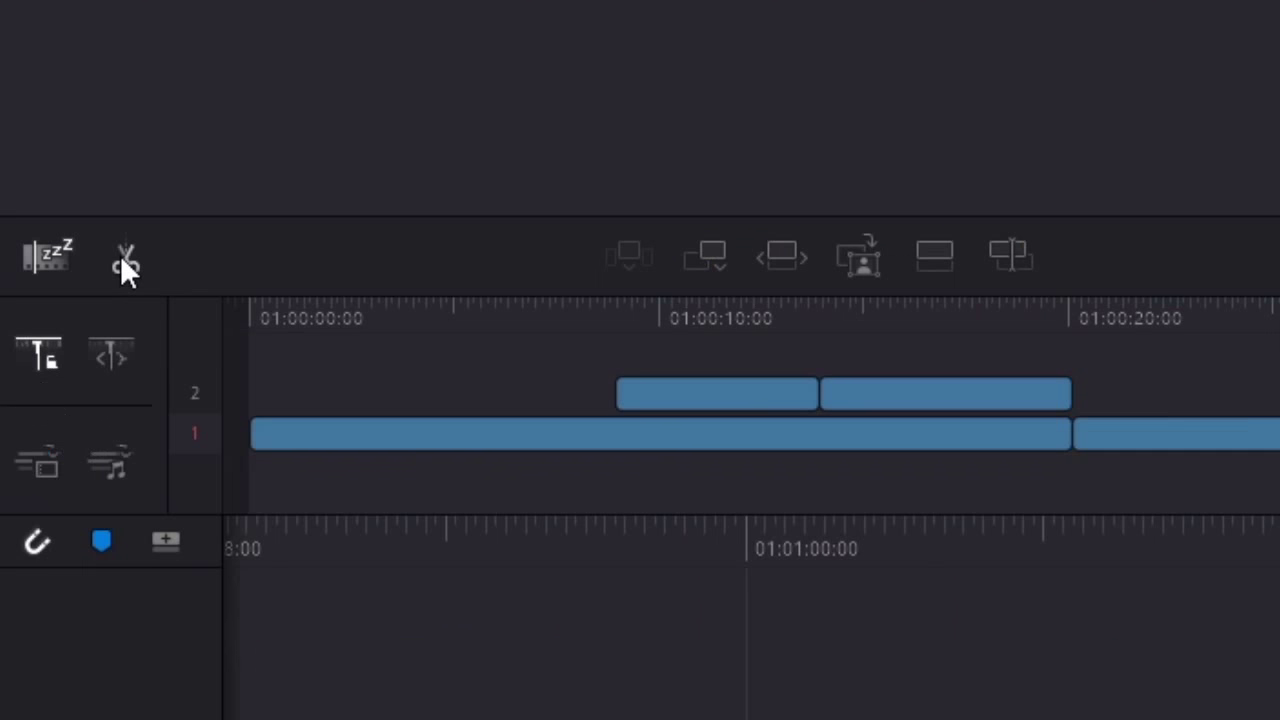
{"action": "left_click", "coordinate": [122, 264]}
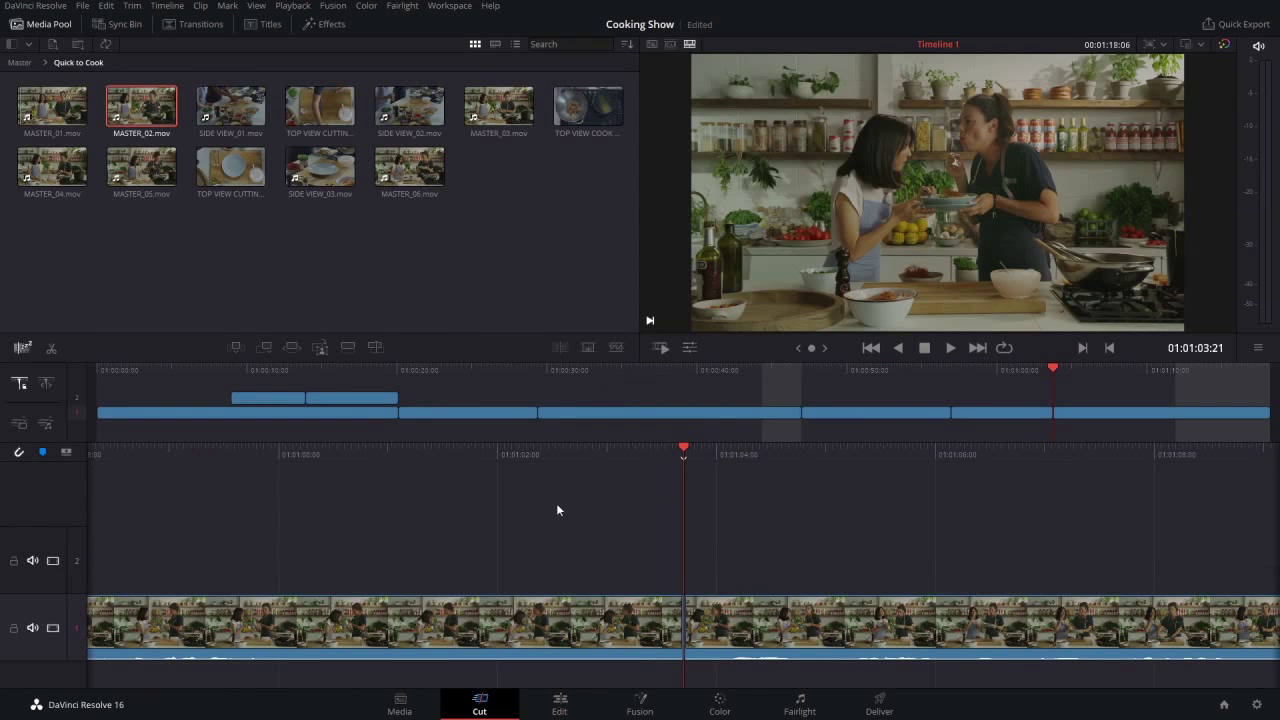
{"action": "left_click_drag", "start_coordinate": [1050, 369], "coordinate": [1021, 368]}
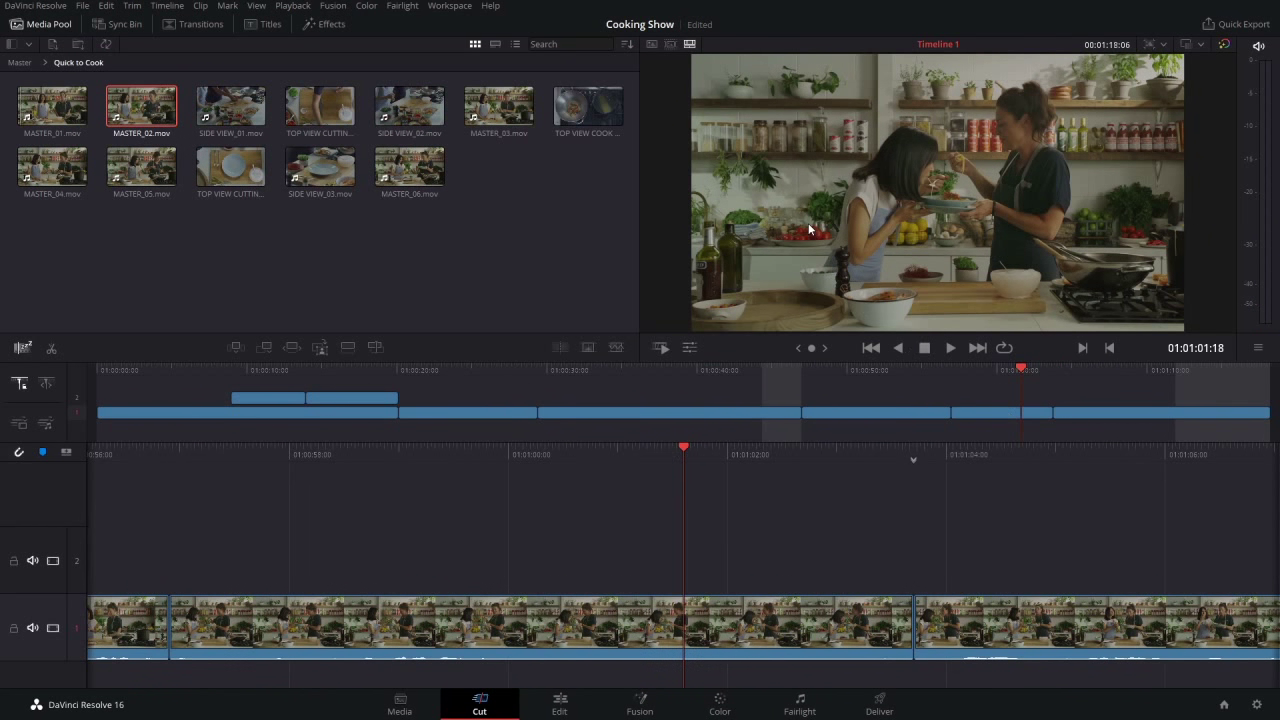
{"action": "key", "text": "q"}
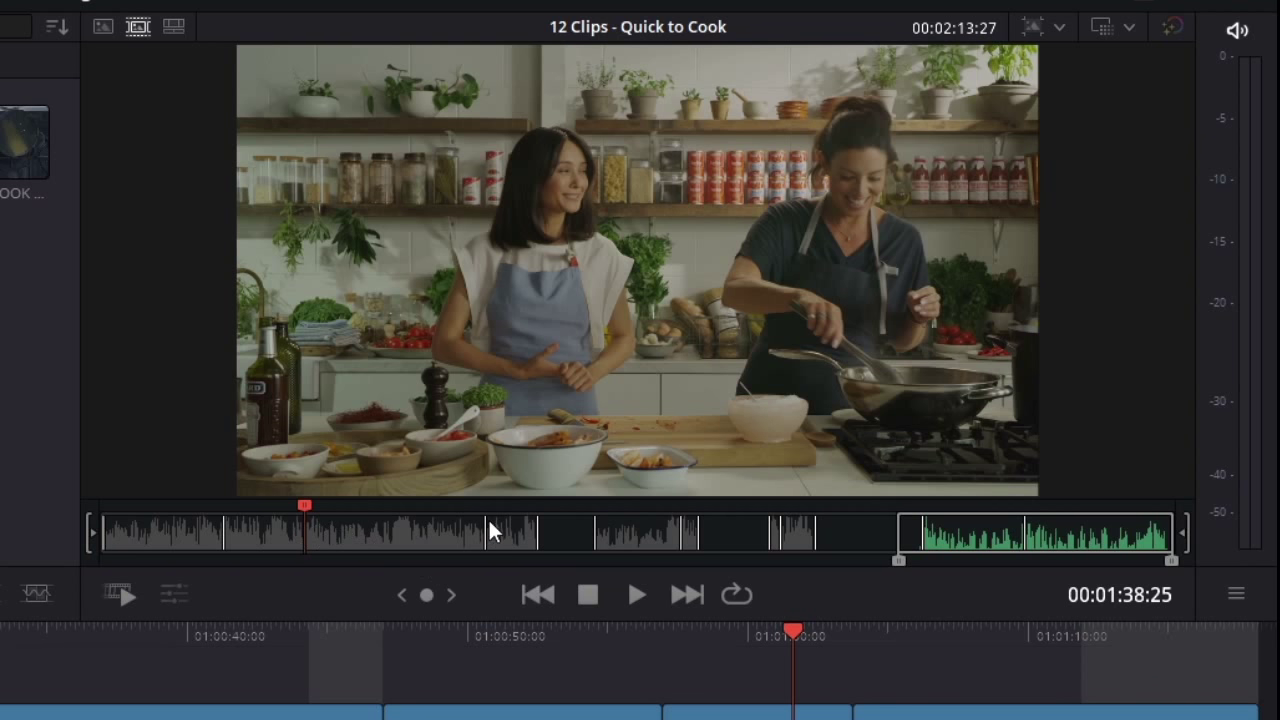
Step through the source tape to the SIDE VIEW_03 empty-plate clip
{"action": "left_click", "coordinate": [690, 596]}
{"action": "left_click", "coordinate": [691, 596]}
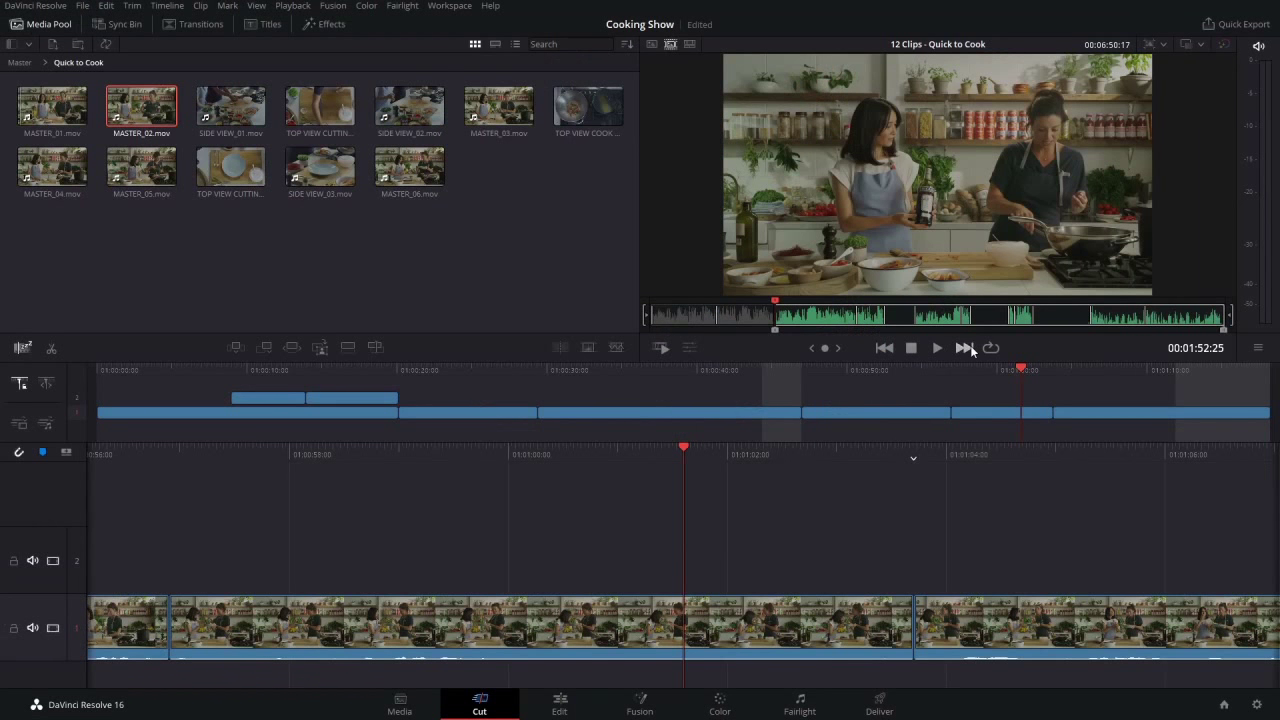
{"action": "left_click", "coordinate": [967, 347]}
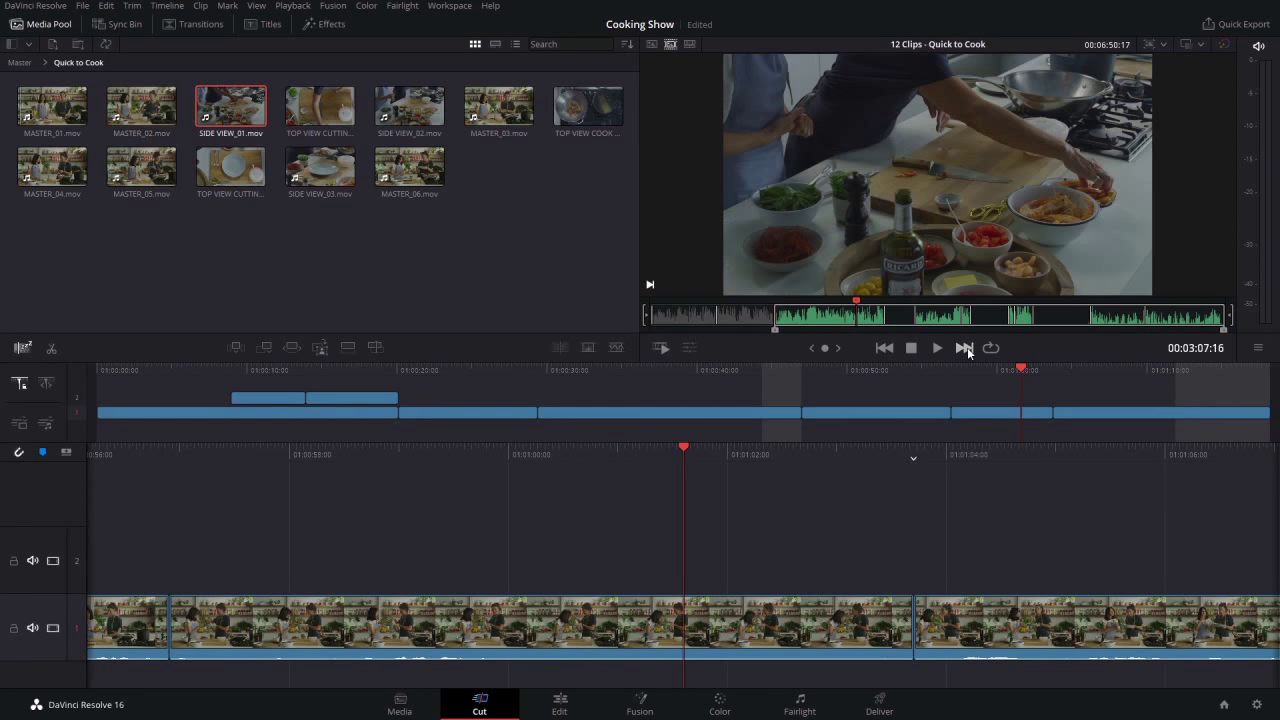
{"action": "left_click", "coordinate": [967, 347]}
{"action": "left_click", "coordinate": [967, 347]}
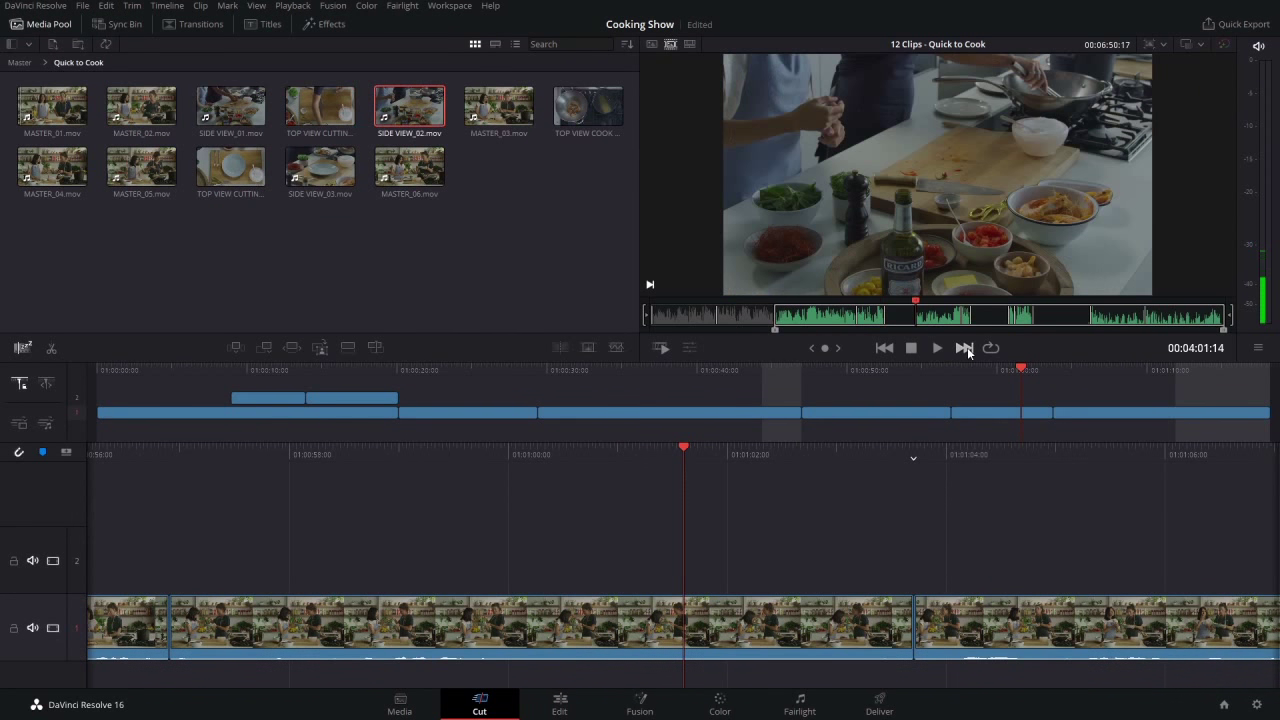
{"action": "left_click", "coordinate": [967, 347]}
{"action": "left_click", "coordinate": [967, 347]}
{"action": "left_click", "coordinate": [967, 347]}
{"action": "left_click", "coordinate": [967, 347]}
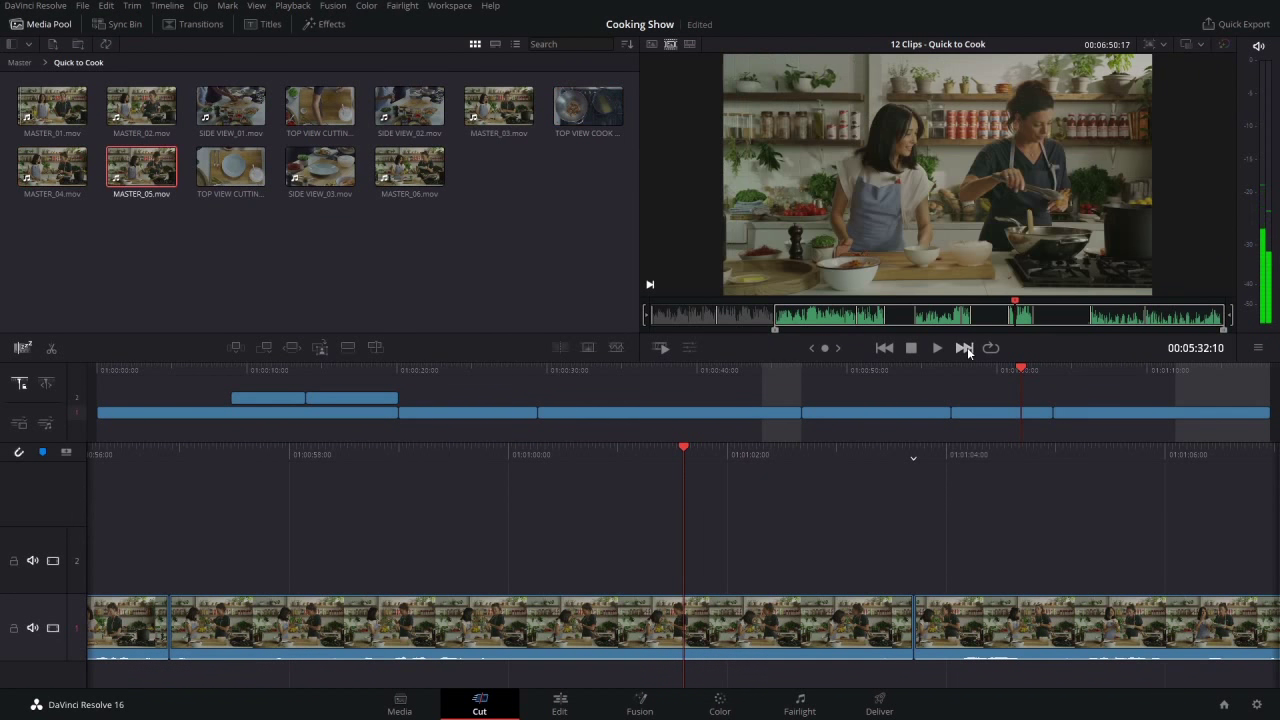
{"action": "left_click", "coordinate": [967, 347]}
{"action": "left_click", "coordinate": [967, 347]}
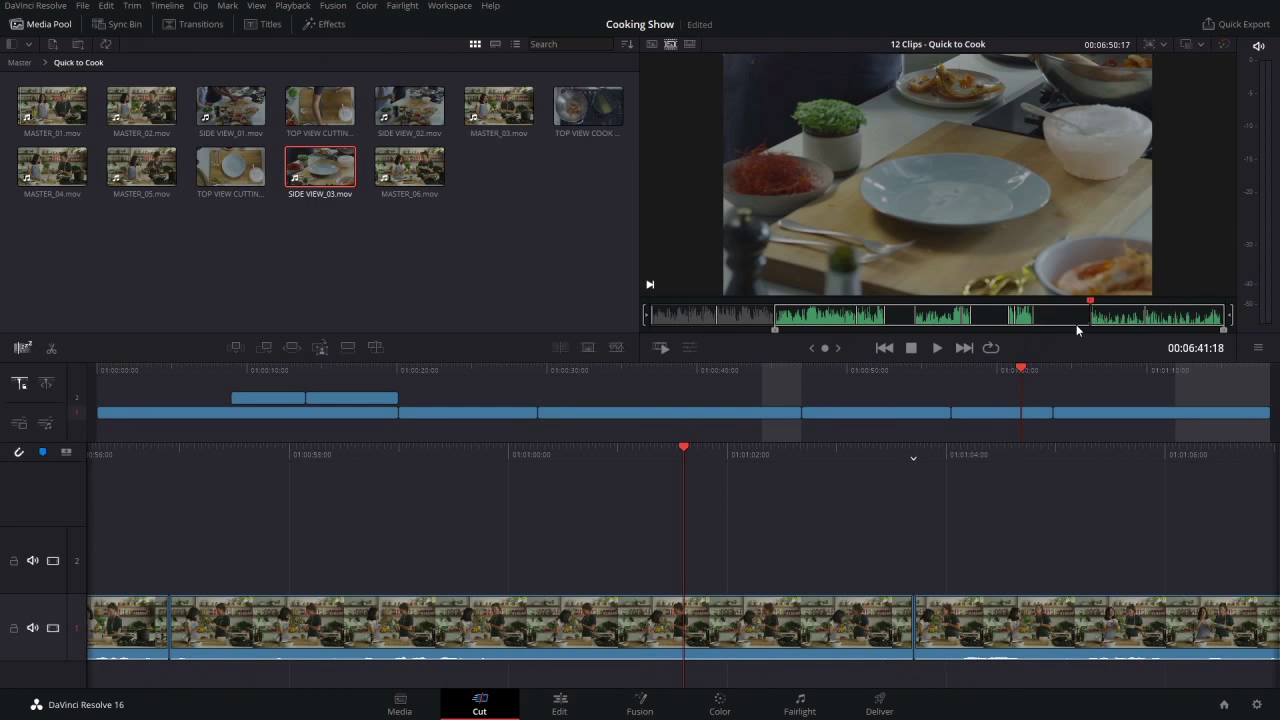
Mark source in and out points on SIDE VIEW_03, ending before the hand reaches in
{"action": "key", "text": "i"}
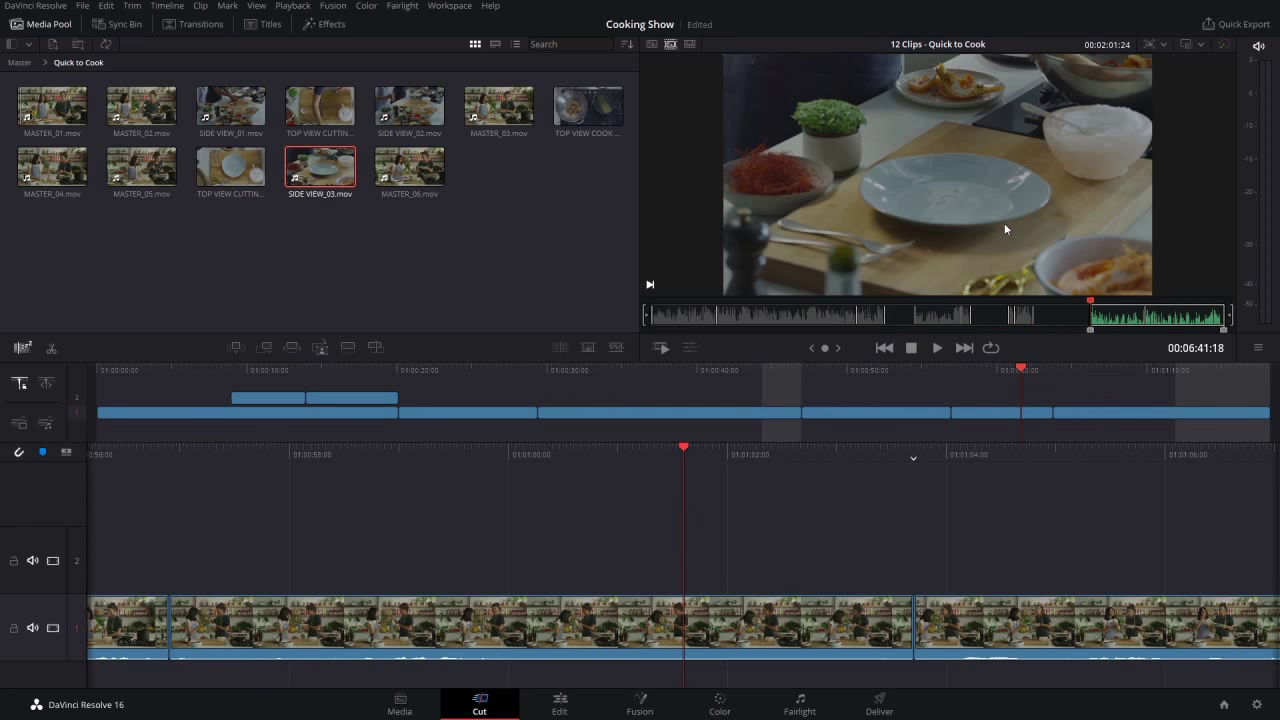
{"action": "key", "text": "space"}
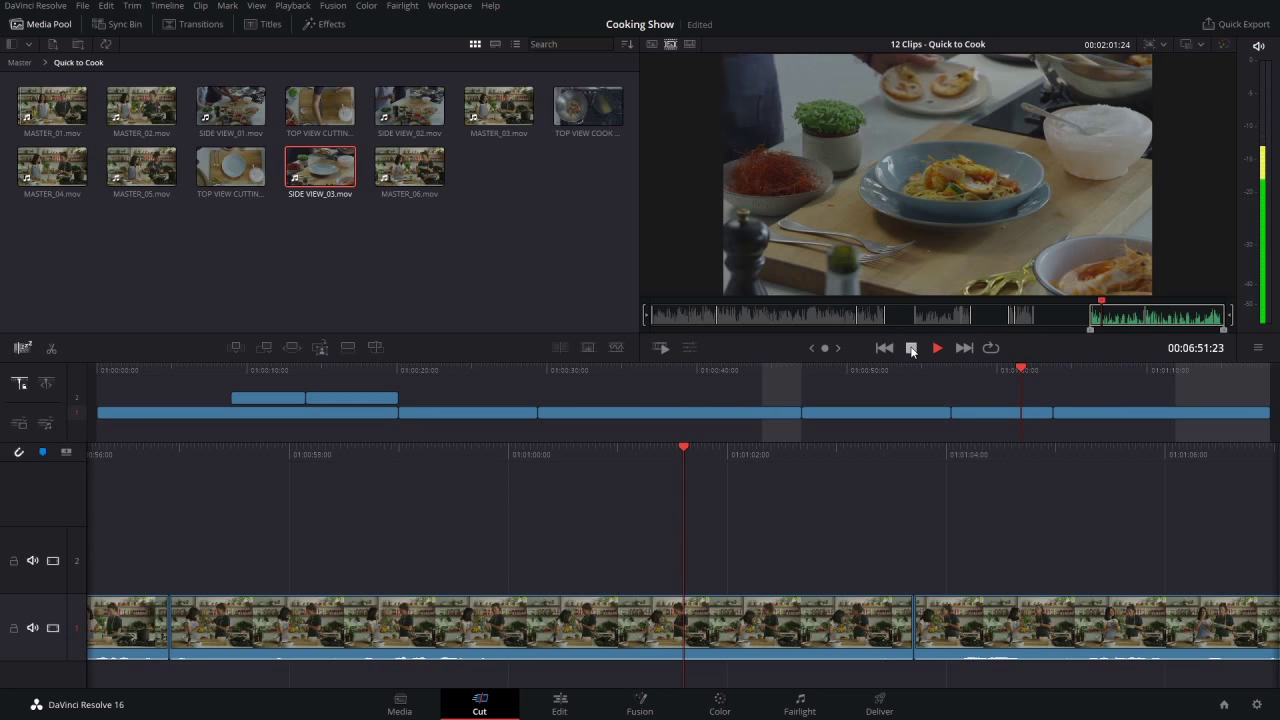
{"action": "left_click", "coordinate": [911, 349]}
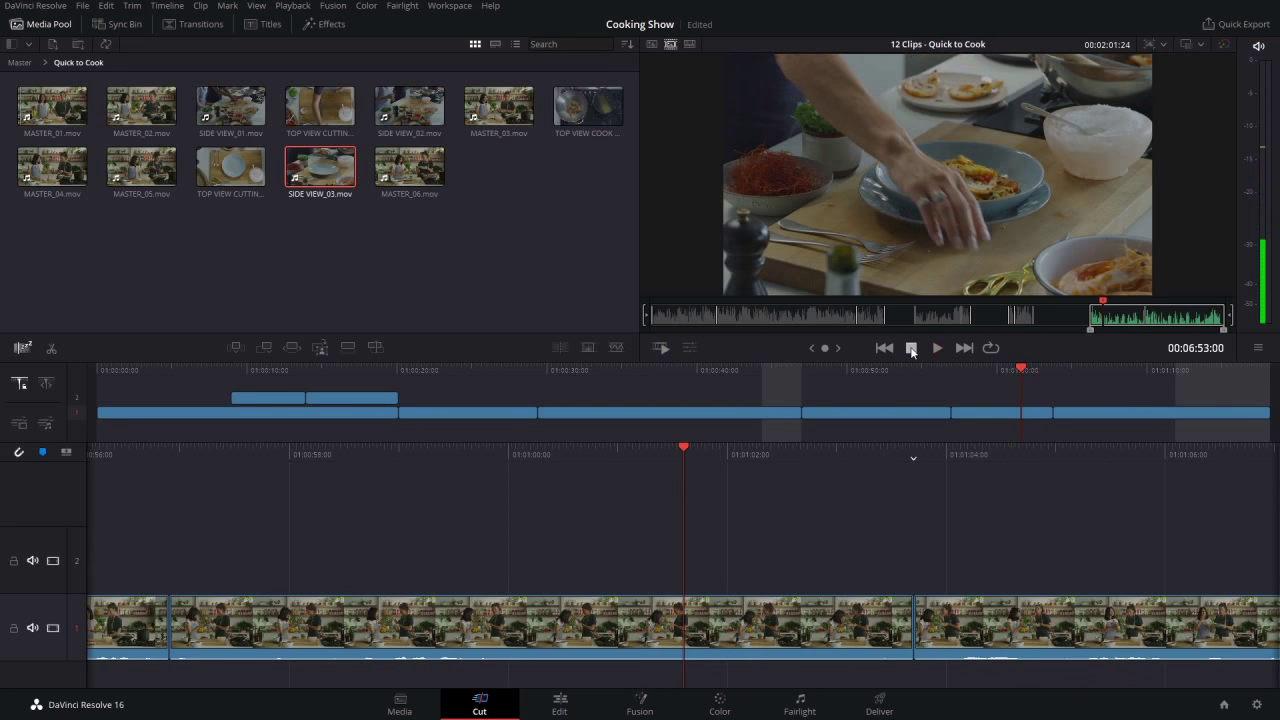
{"action": "key", "text": "Left"}
{"action": "key", "text": "Left"}
{"action": "key", "text": "Left"}
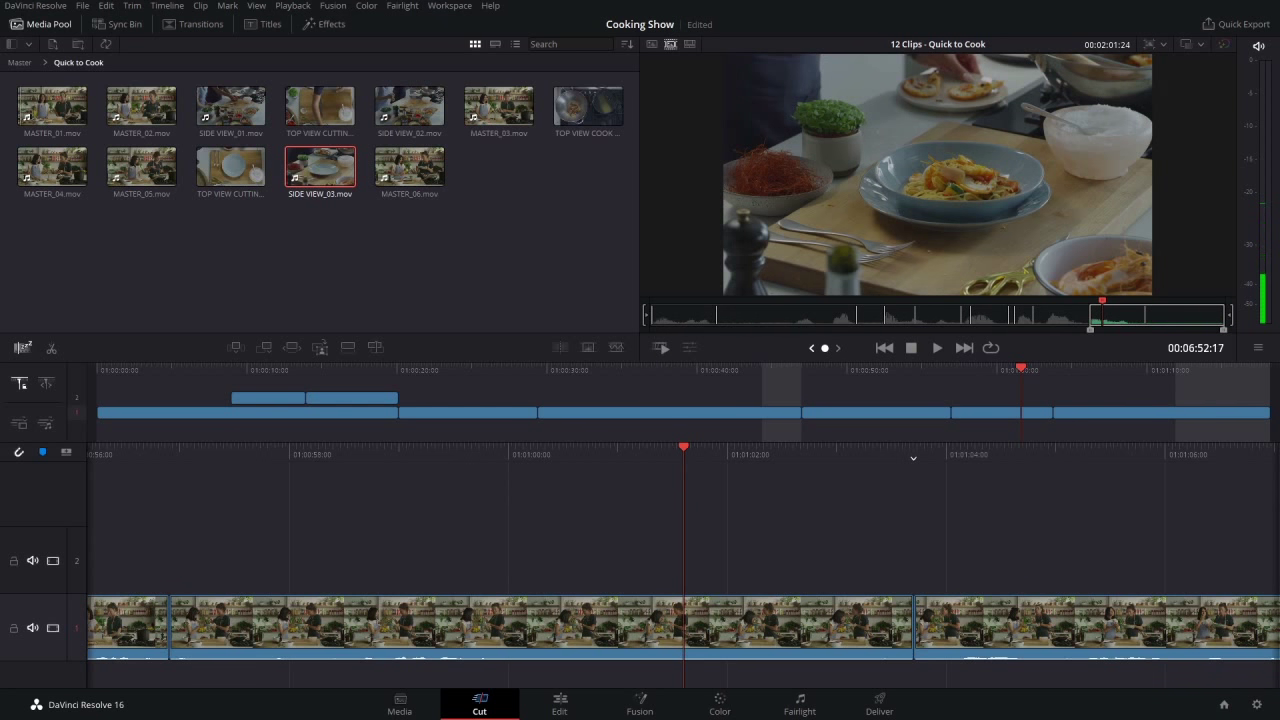
{"action": "key", "text": "o"}
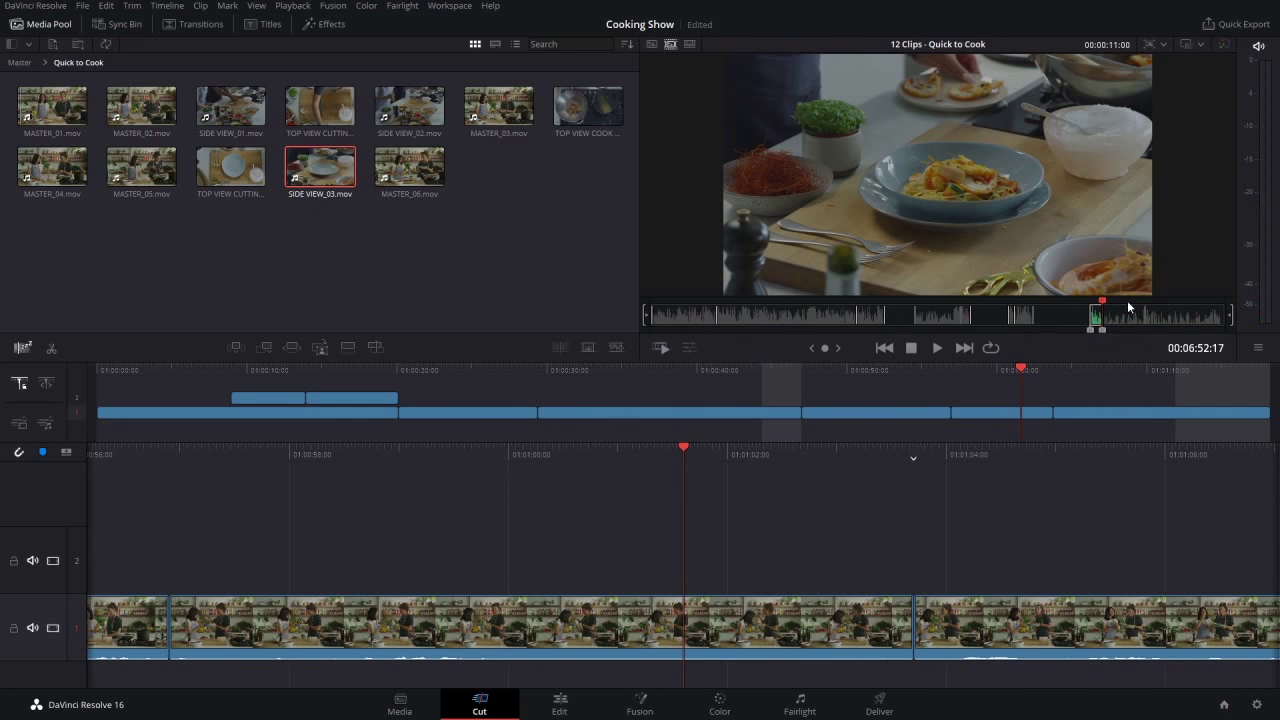
Ripple-overwrite the track 1 clip with this shot, shortening the timeline to 1:22:13
{"action": "left_click", "coordinate": [695, 510]}
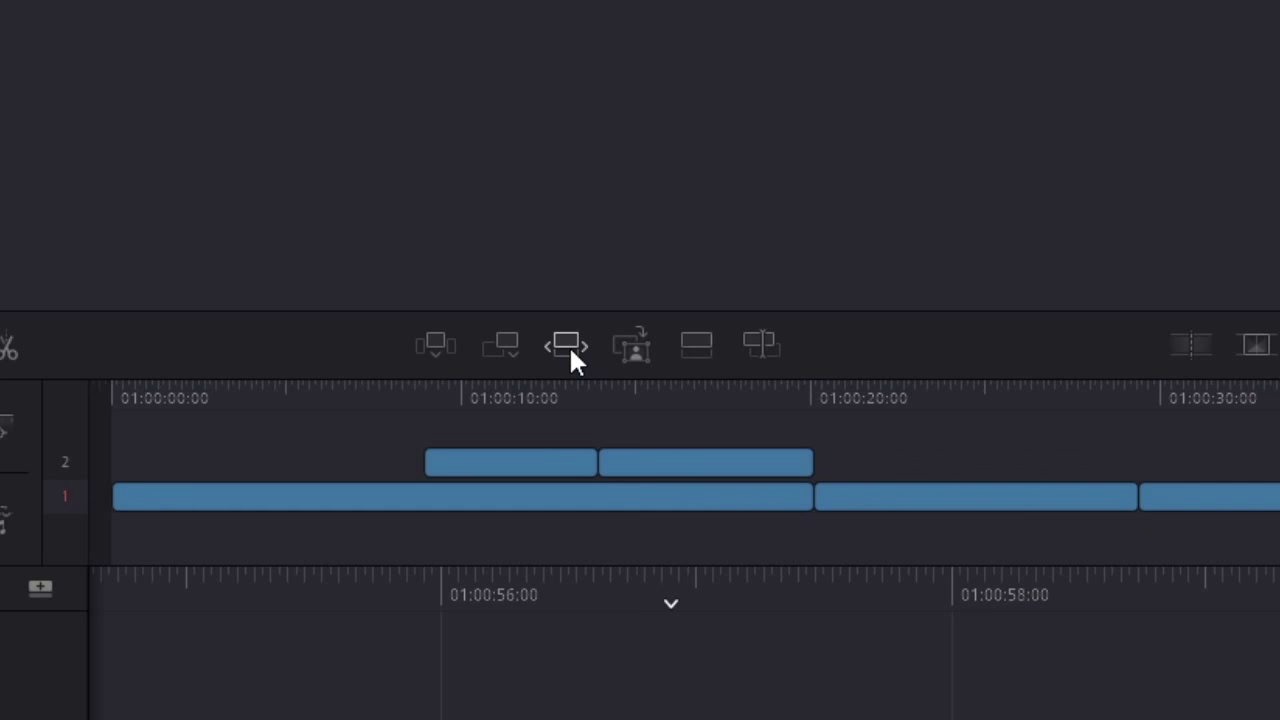
{"action": "left_click", "coordinate": [570, 351]}
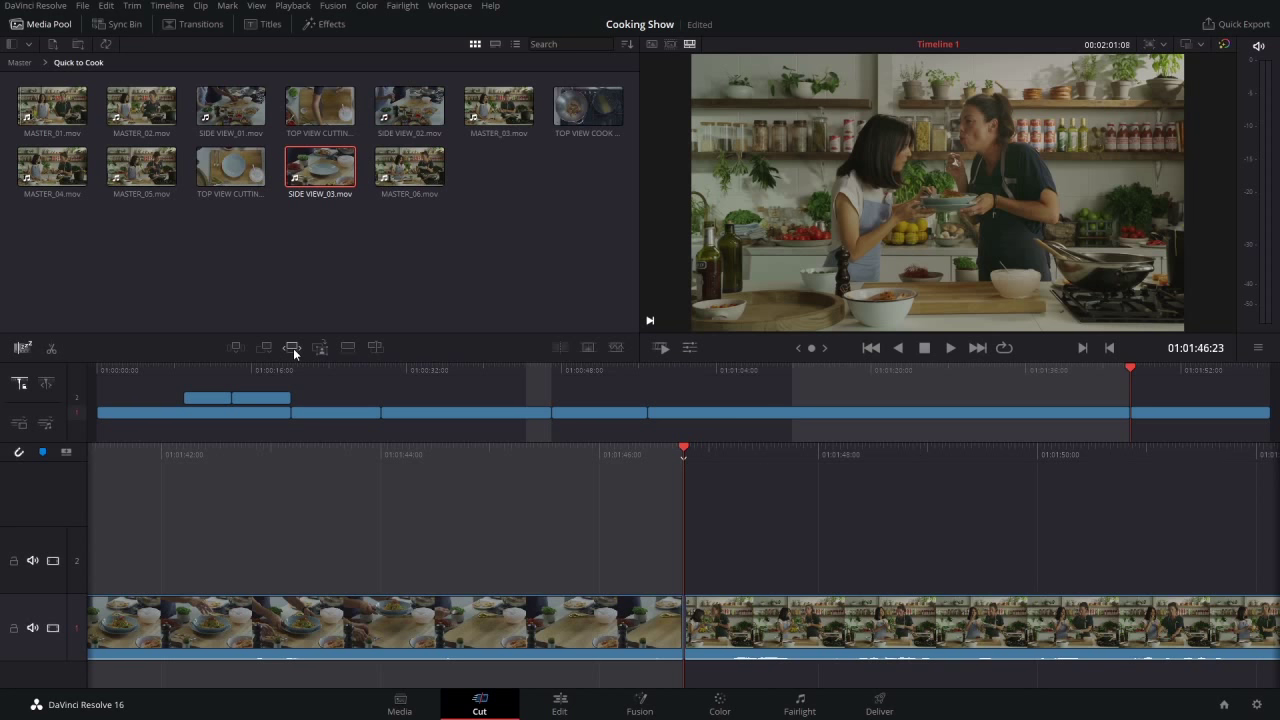
{"action": "left_click", "coordinate": [293, 348]}
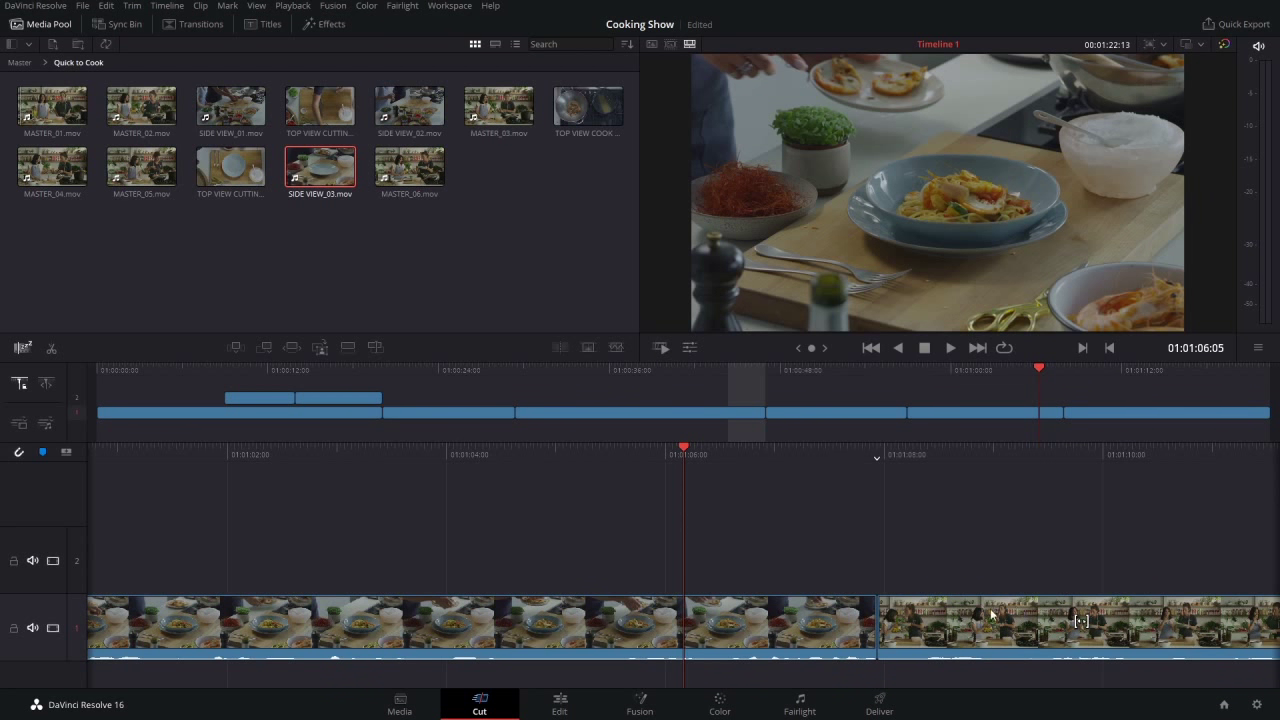
{"action": "left_click", "coordinate": [887, 367]}
{"action": "key", "text": "space"}
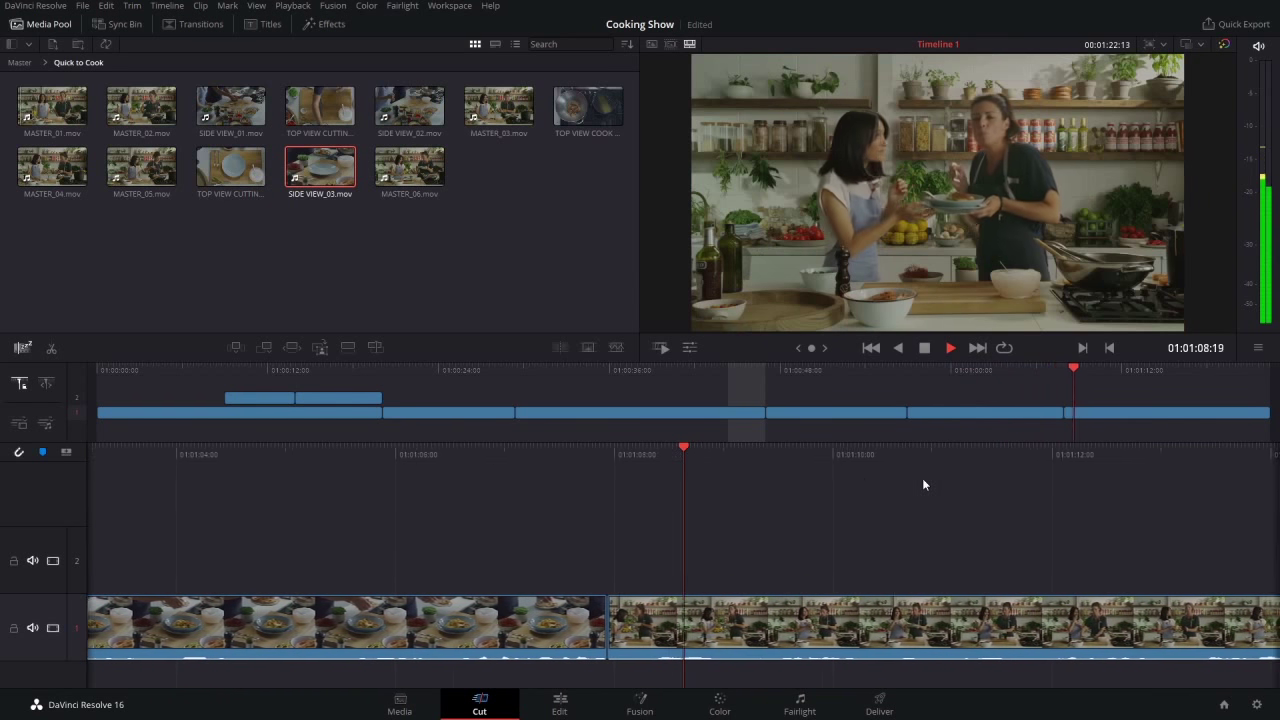
{"action": "key", "text": "space"}
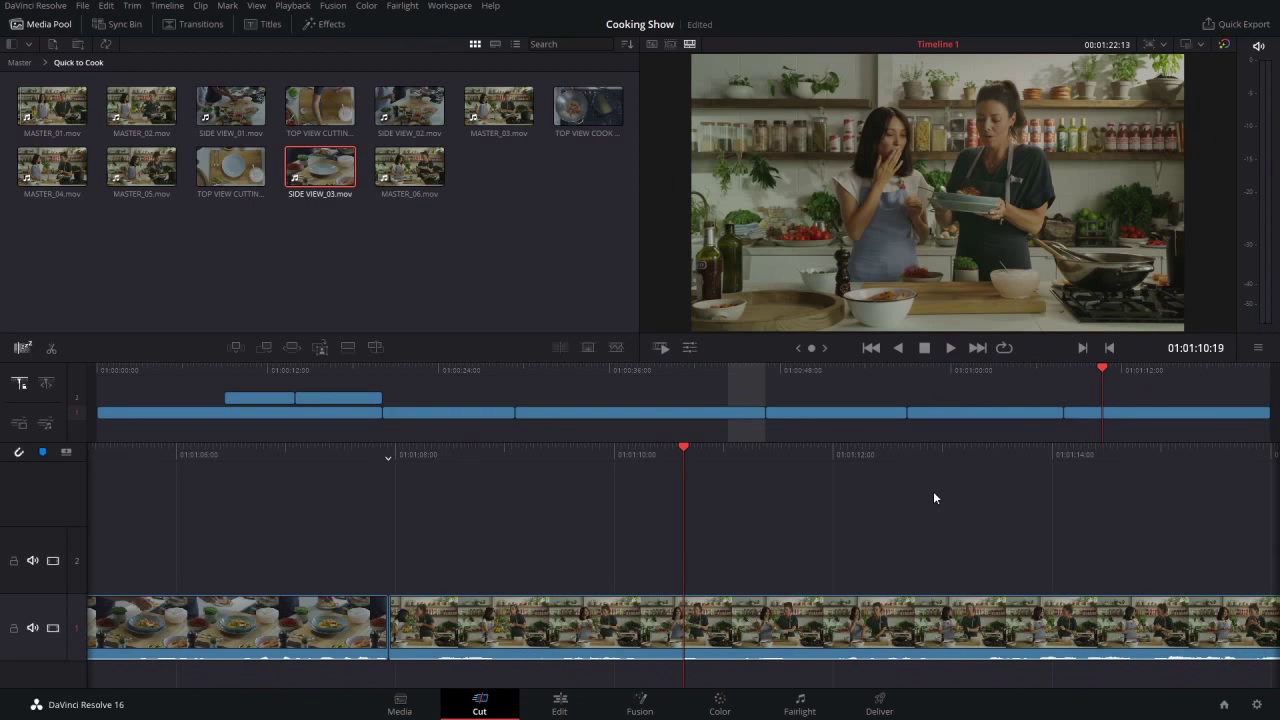
{"action": "left_click", "coordinate": [999, 395]}
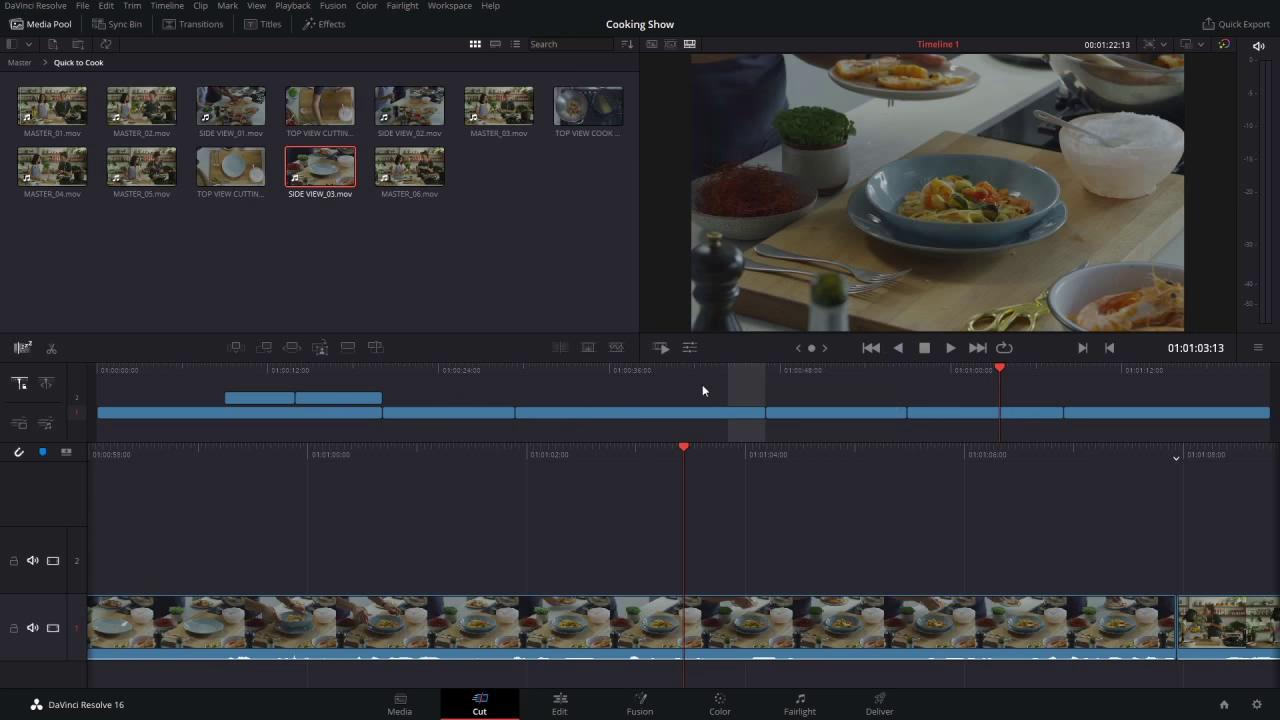
{"action": "left_click", "coordinate": [550, 378]}
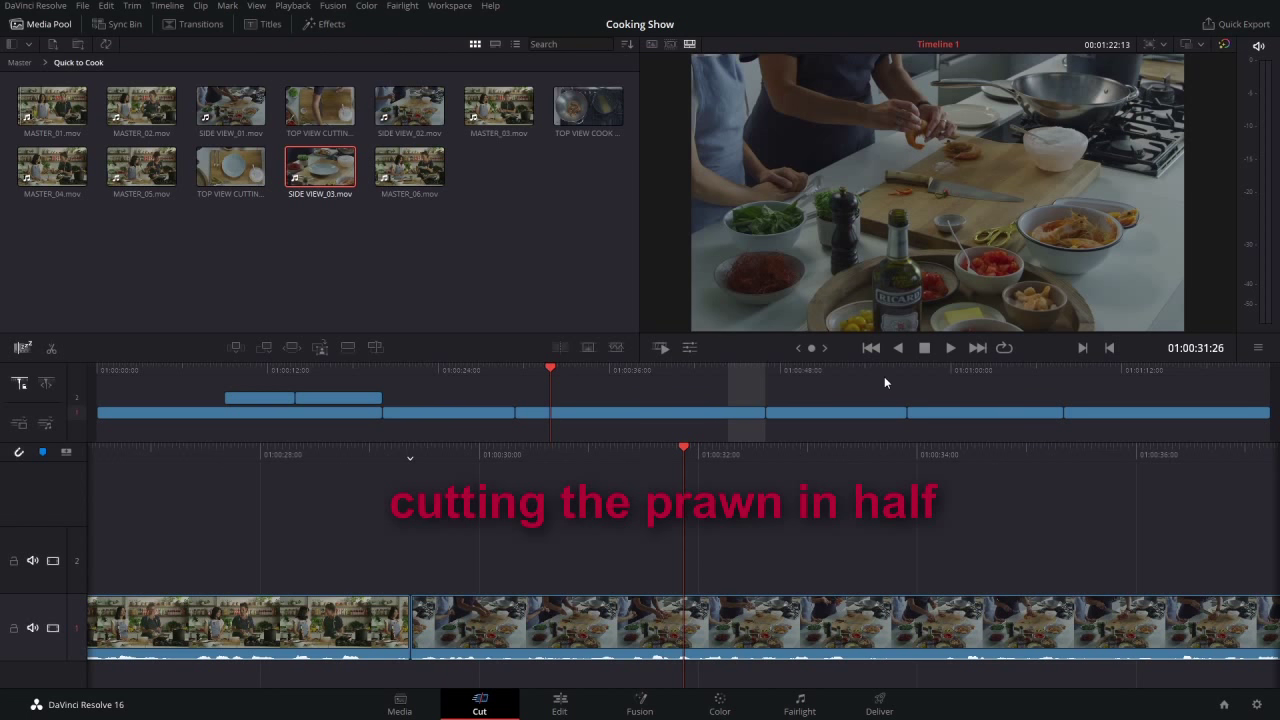
{"action": "key", "text": "space"}
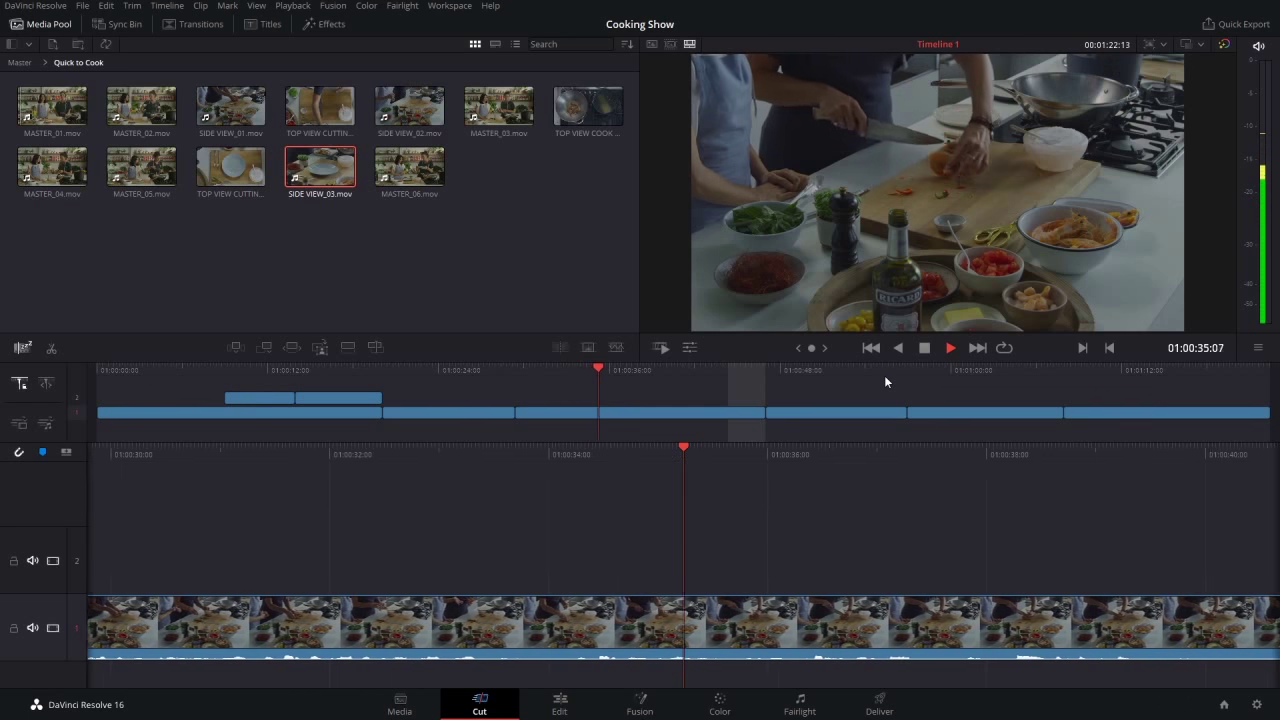
{"action": "key", "text": "space"}
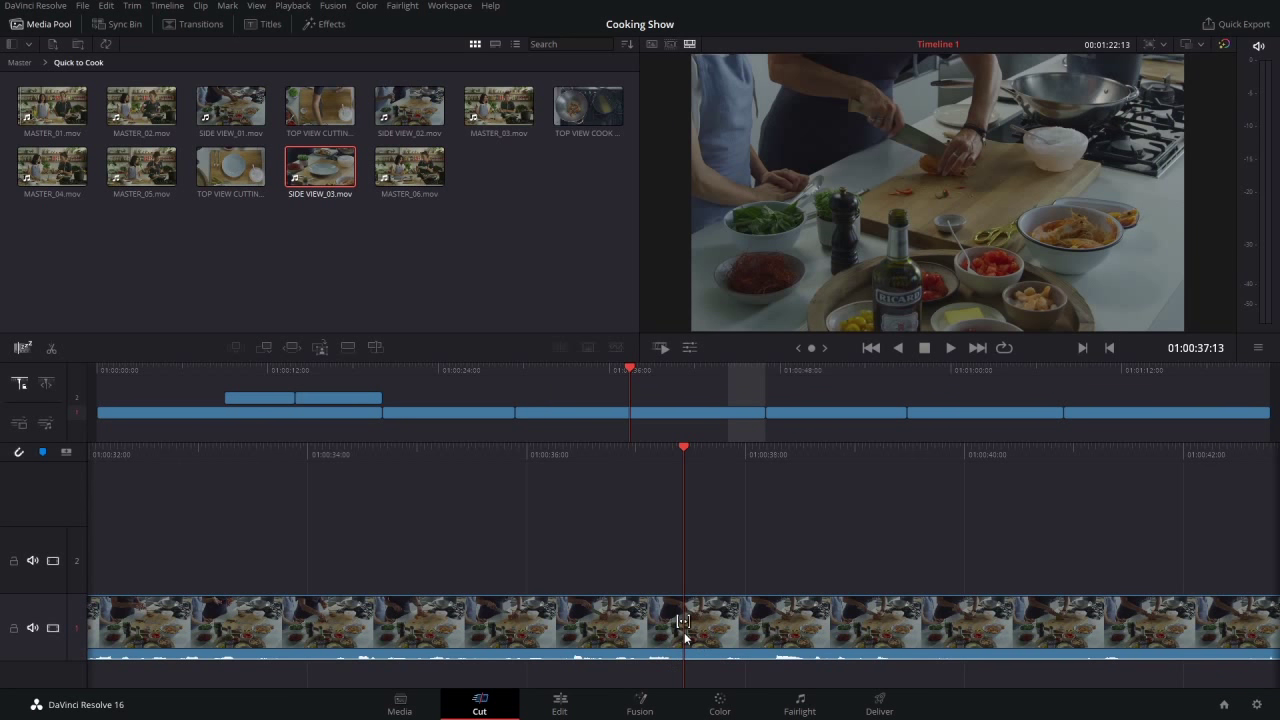
Place the Sync Bin's Camera 2 (MASTER_02.mov) two-host shot on track 2 above the prawn clip
{"action": "left_click", "coordinate": [128, 25]}
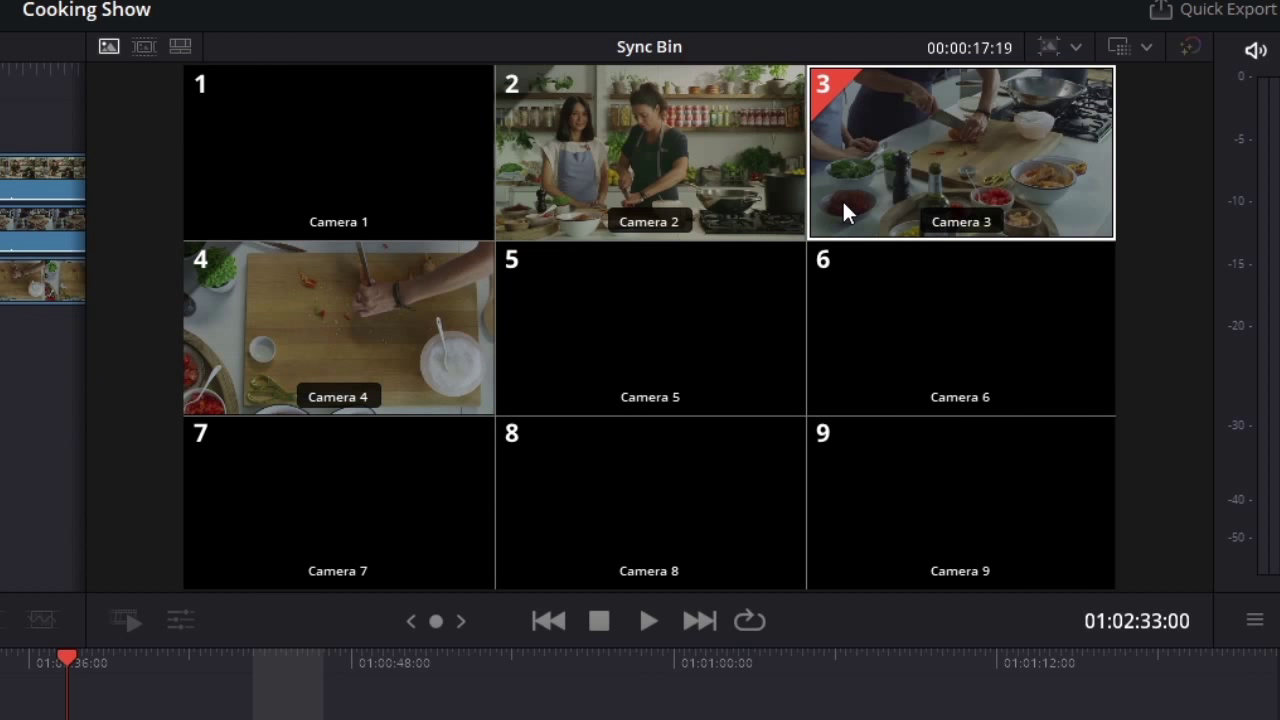
{"action": "left_click", "coordinate": [600, 150]}
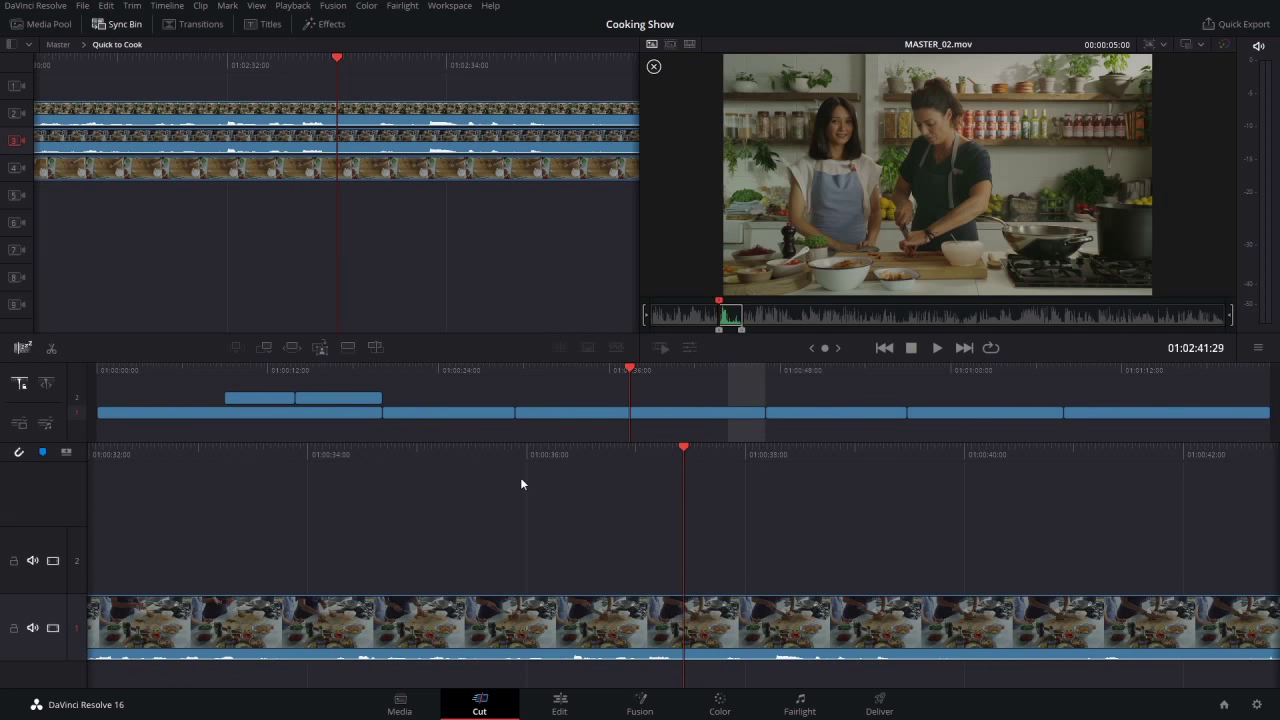
{"action": "left_click", "coordinate": [376, 351]}
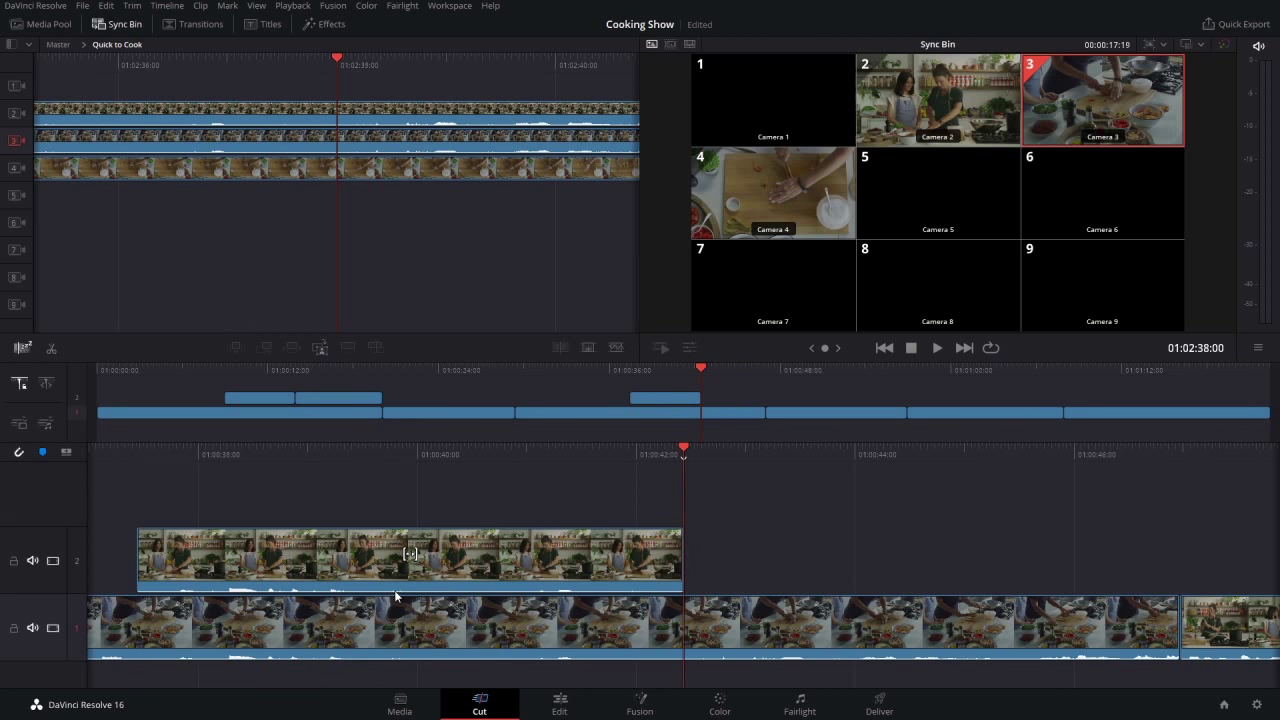
{"action": "left_click", "coordinate": [614, 405]}
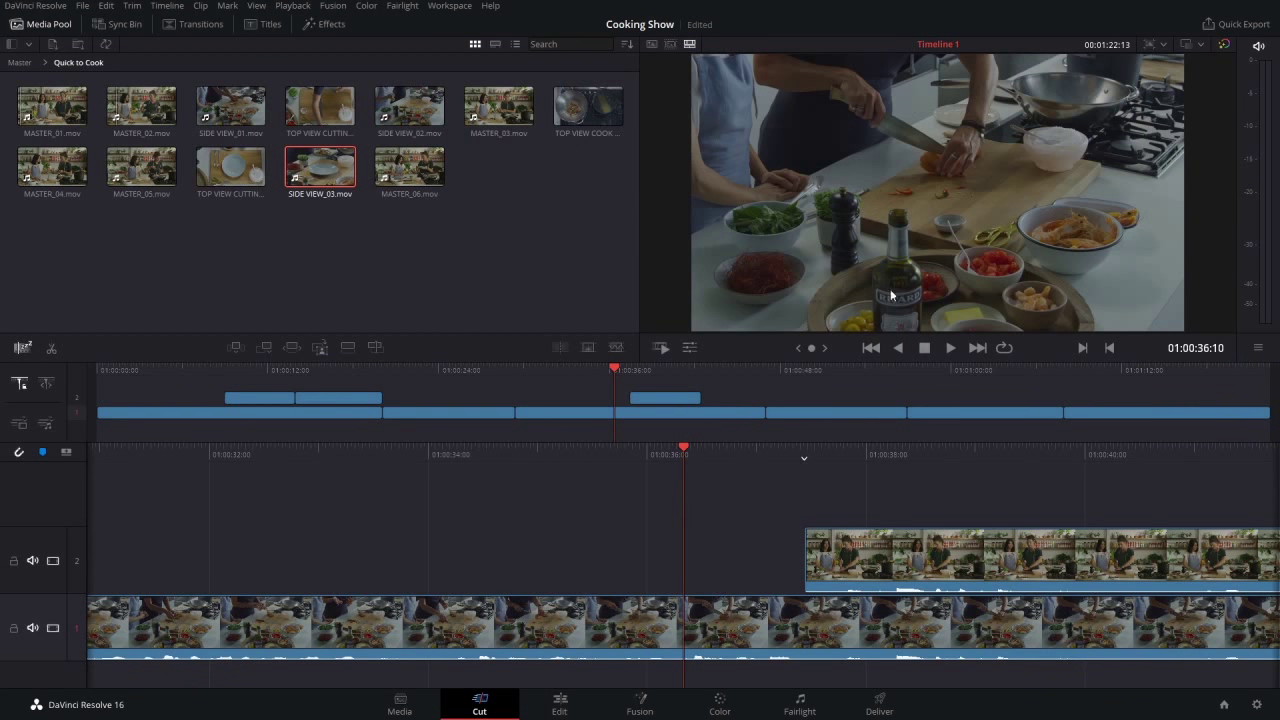
{"action": "key", "text": "space"}
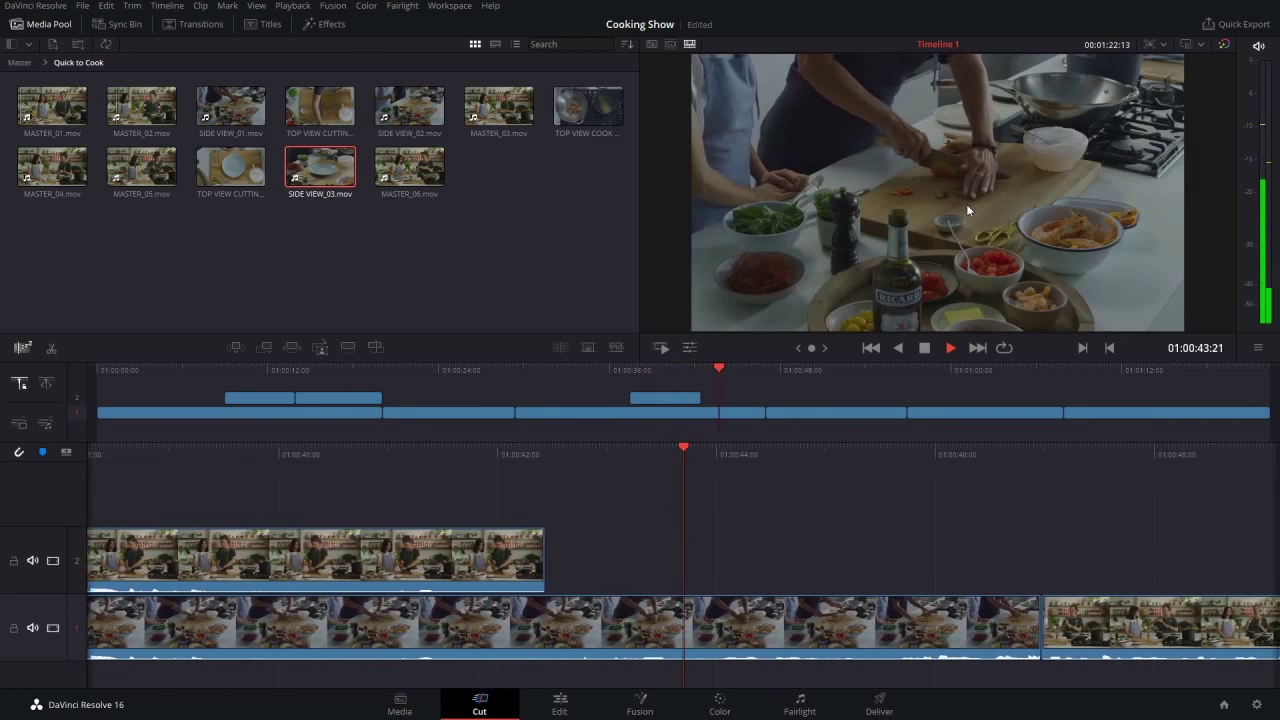
{"action": "key", "text": "space"}
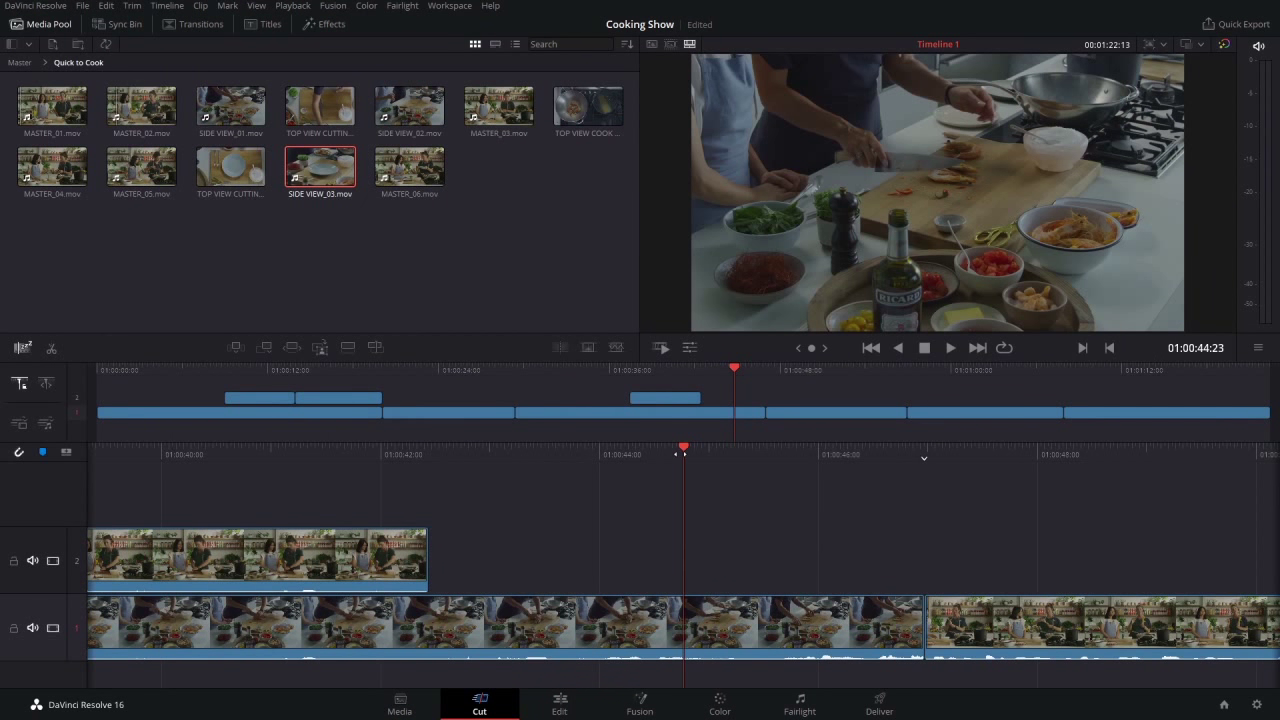
{"action": "scroll", "coordinate": [924, 458], "scroll_direction": "up", "scroll_amount": 1}
{"action": "scroll", "coordinate": [928, 460], "scroll_direction": "up", "scroll_amount": 5}
{"action": "scroll", "coordinate": [932, 461], "scroll_direction": "up", "scroll_amount": 5}
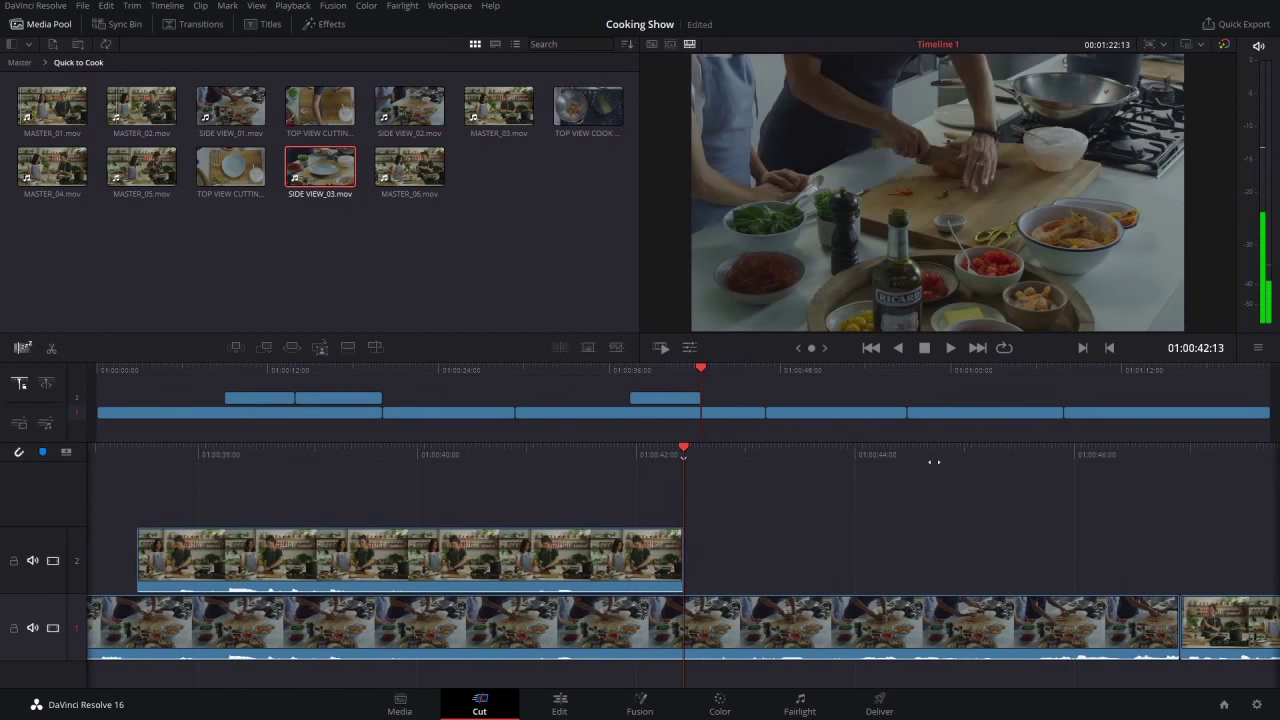
Place the Camera 4 TOP VIEW CUTTING BOARD 01.mov angle on track 2 from the Sync Bin
{"action": "left_click", "coordinate": [116, 25]}
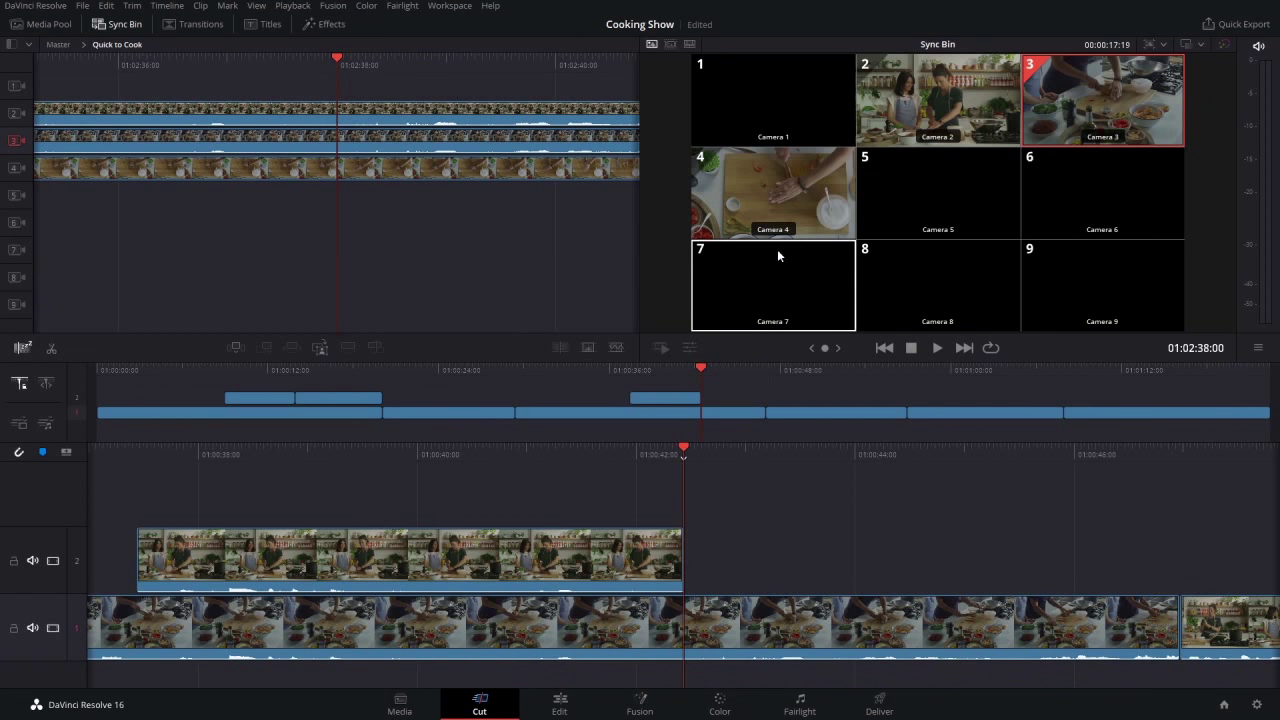
{"action": "left_click", "coordinate": [771, 193]}
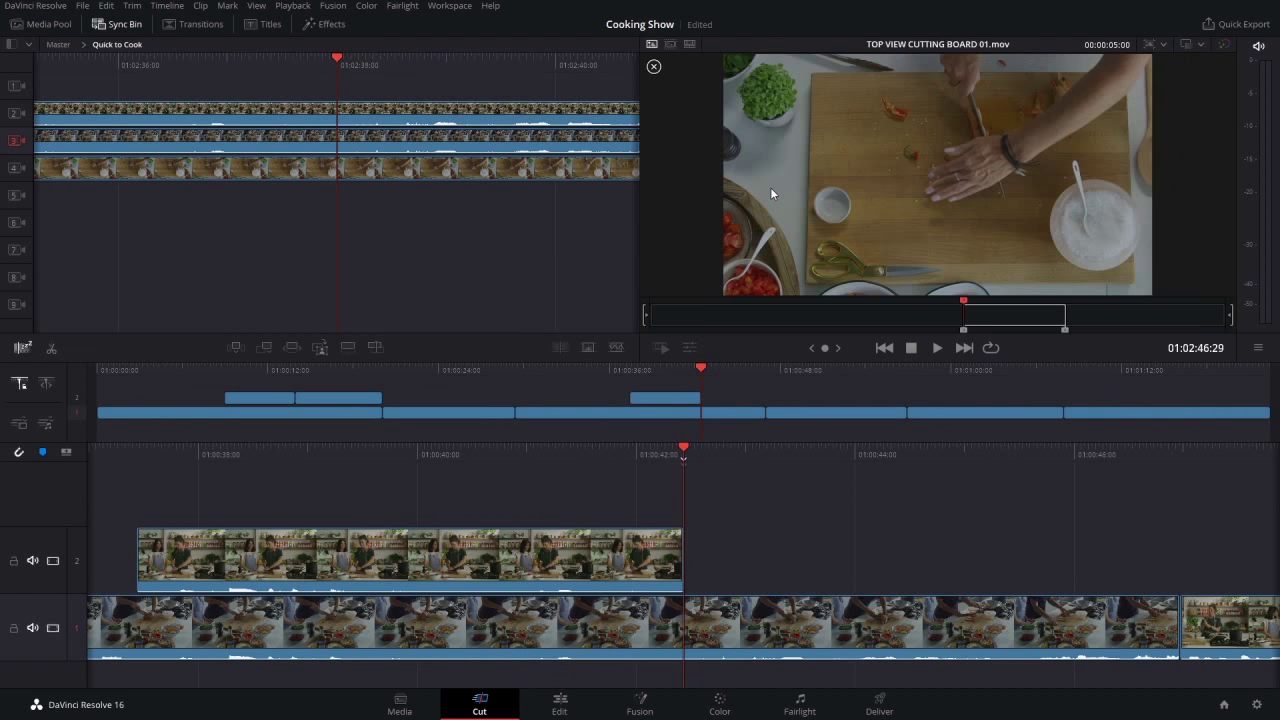
{"action": "left_click", "coordinate": [376, 347]}
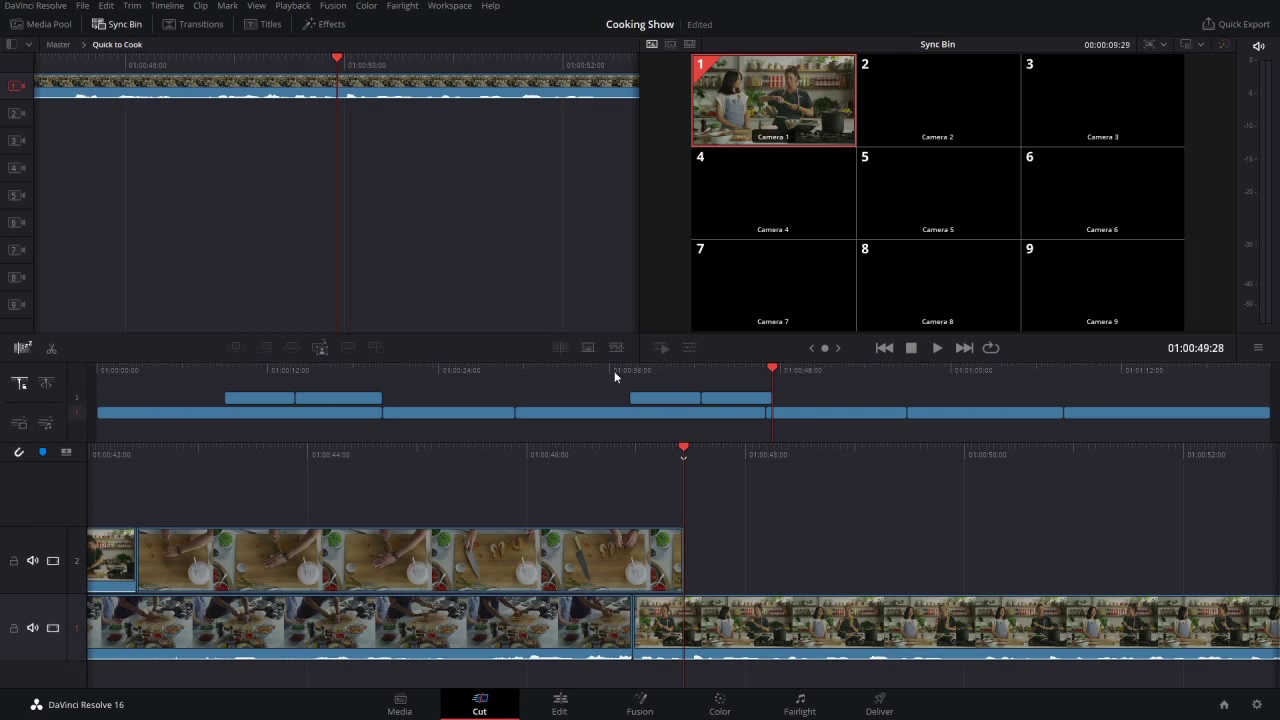
Return to the media pool view and play back the cutaways from an earlier point
{"action": "left_click", "coordinate": [497, 369]}
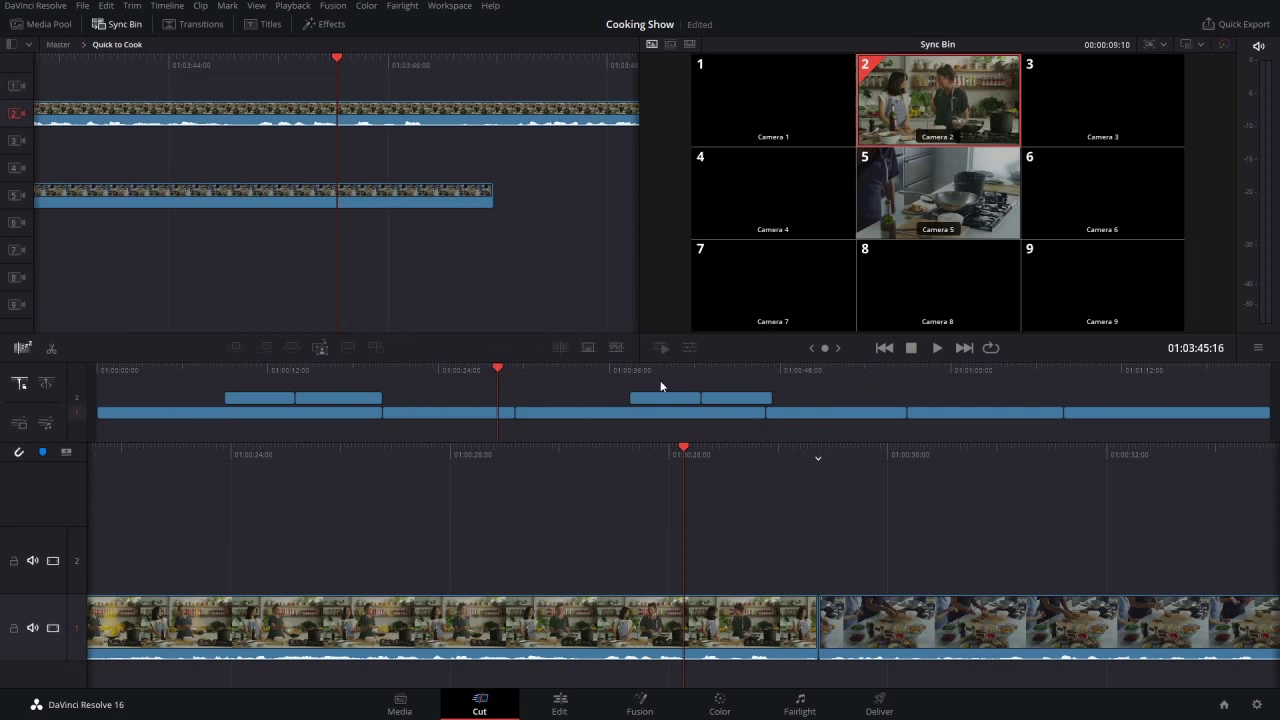
{"action": "left_click", "coordinate": [689, 45]}
{"action": "key", "text": "space"}
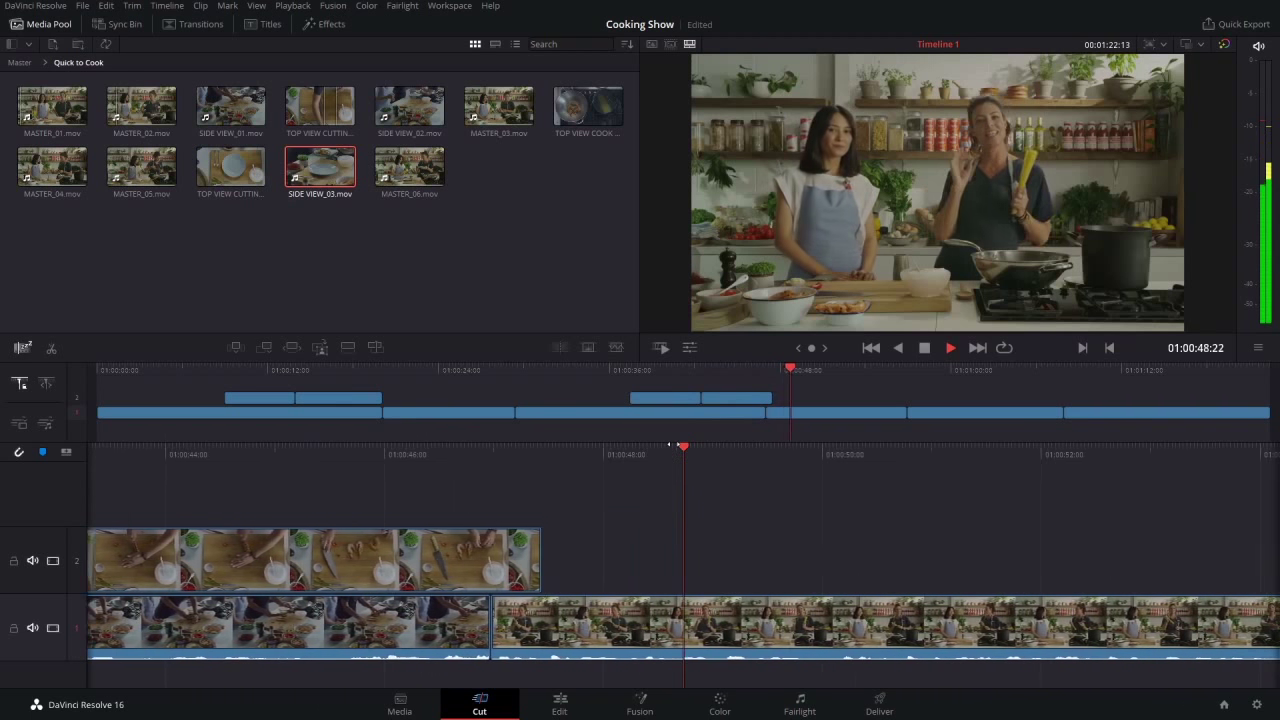
{"action": "key", "text": "space"}
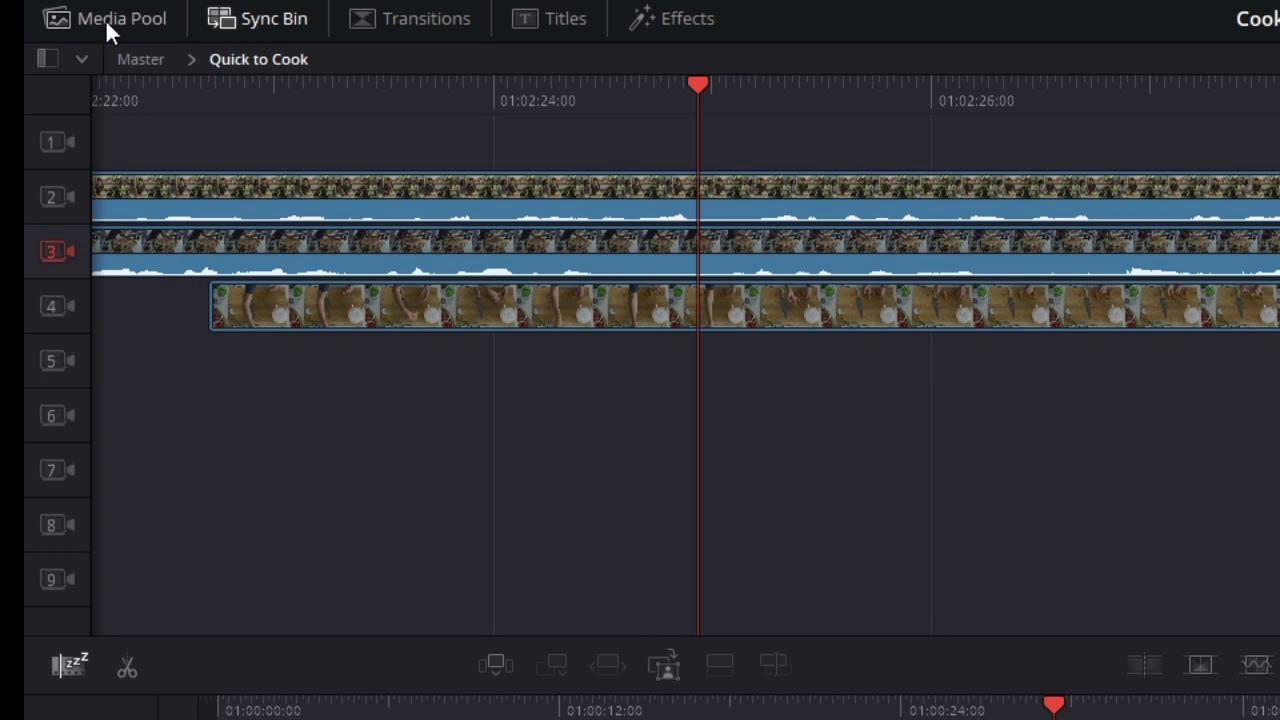
Sync the Quick to Cook clips by timecode after trying audio sync, then close Sync Clips
{"action": "left_click", "coordinate": [102, 18]}
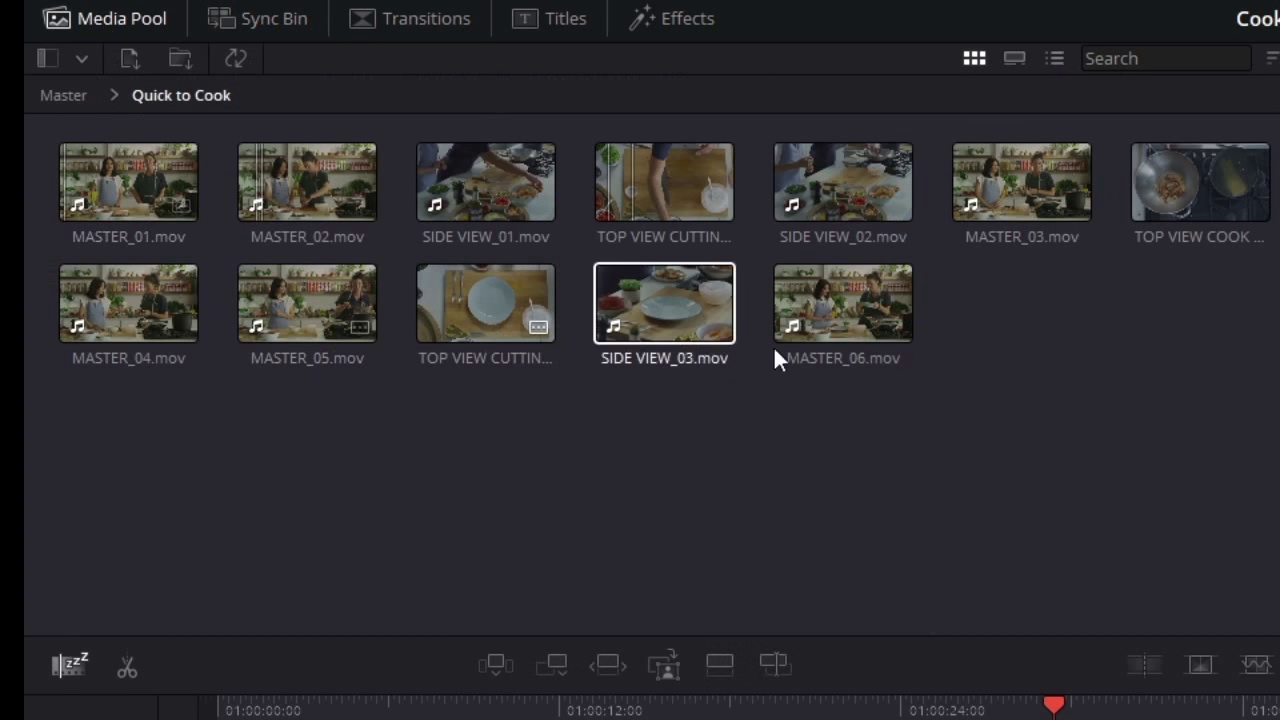
{"action": "left_click", "coordinate": [244, 64]}
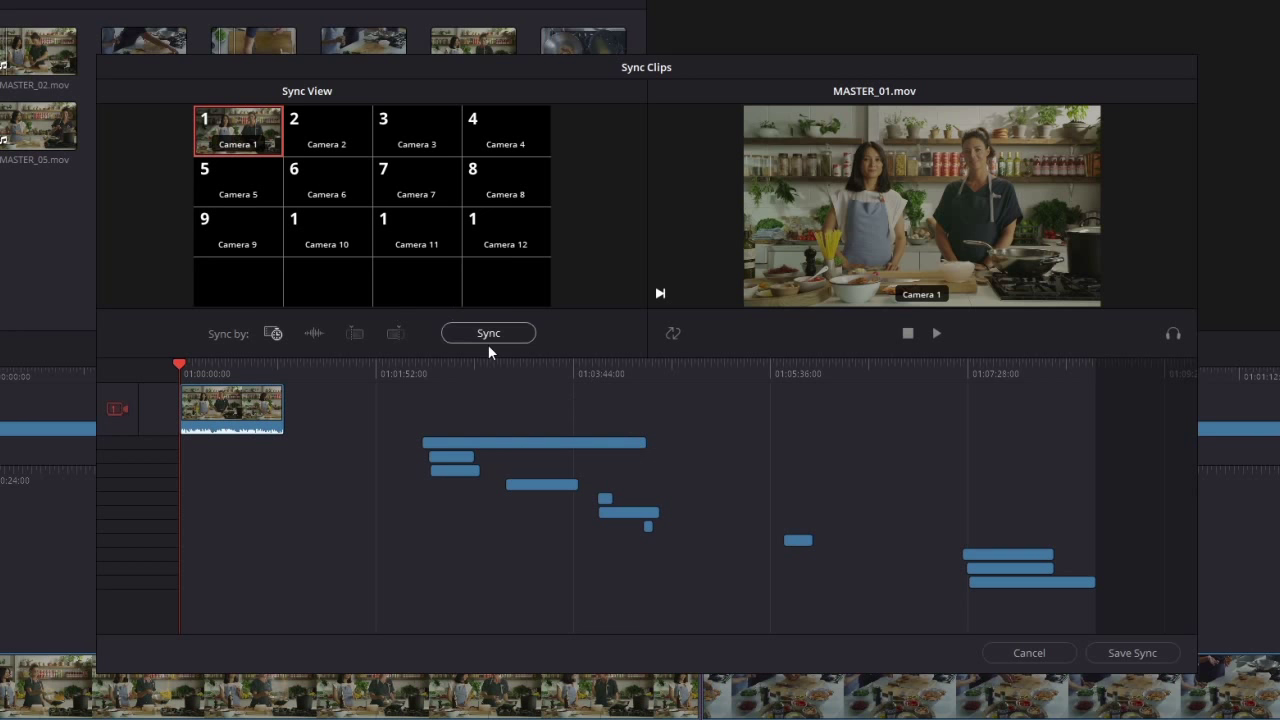
{"action": "left_click", "coordinate": [447, 372]}
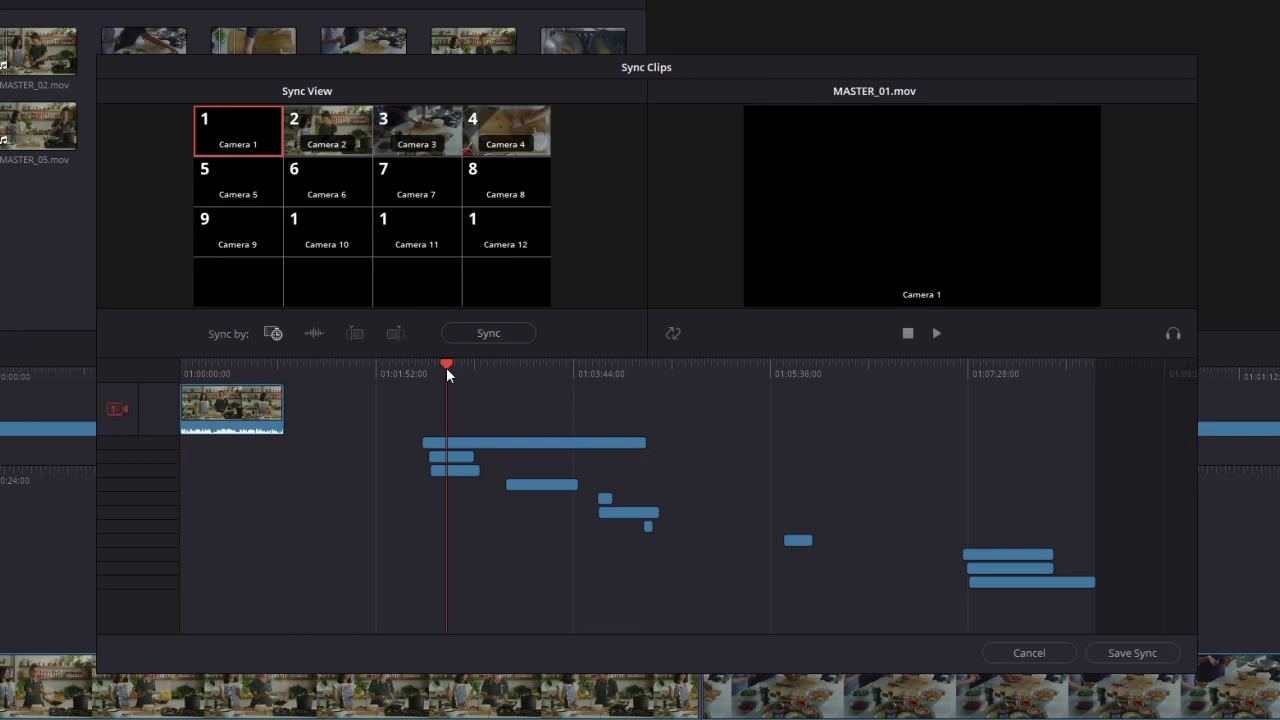
{"action": "left_click_drag", "start_coordinate": [446, 367], "coordinate": [451, 367]}
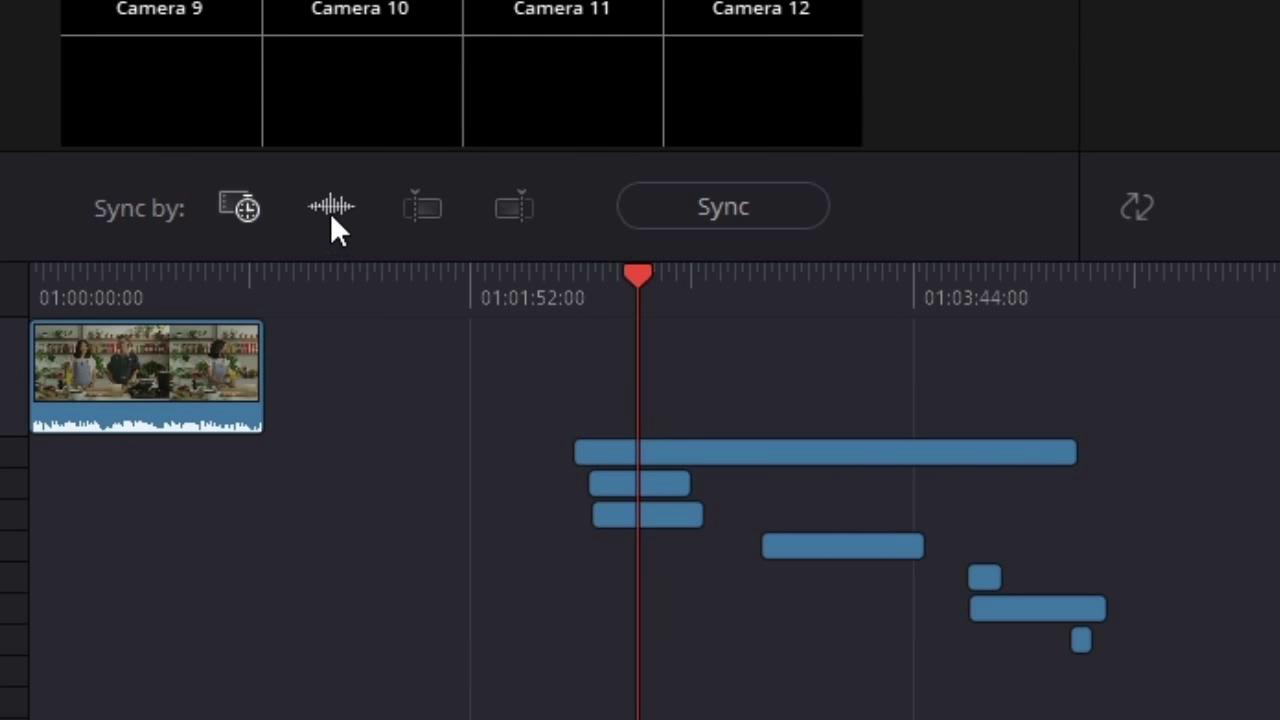
{"action": "left_click", "coordinate": [339, 196]}
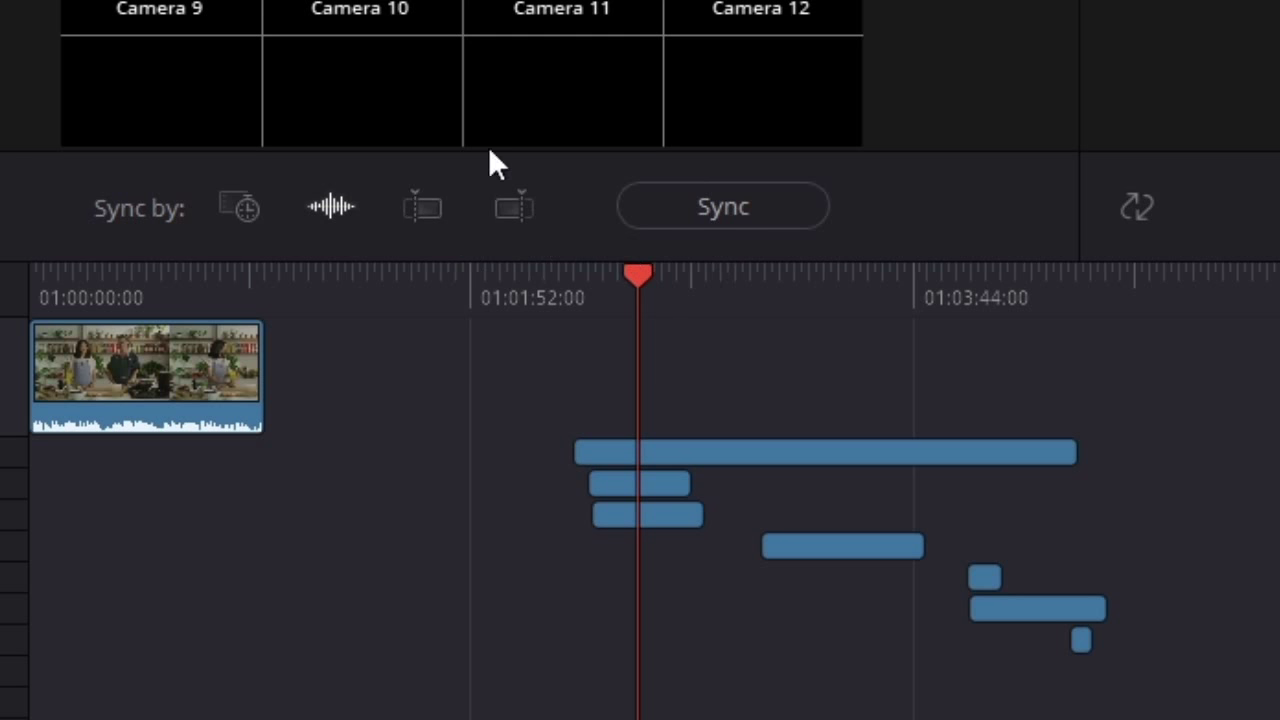
{"action": "left_click", "coordinate": [236, 226]}
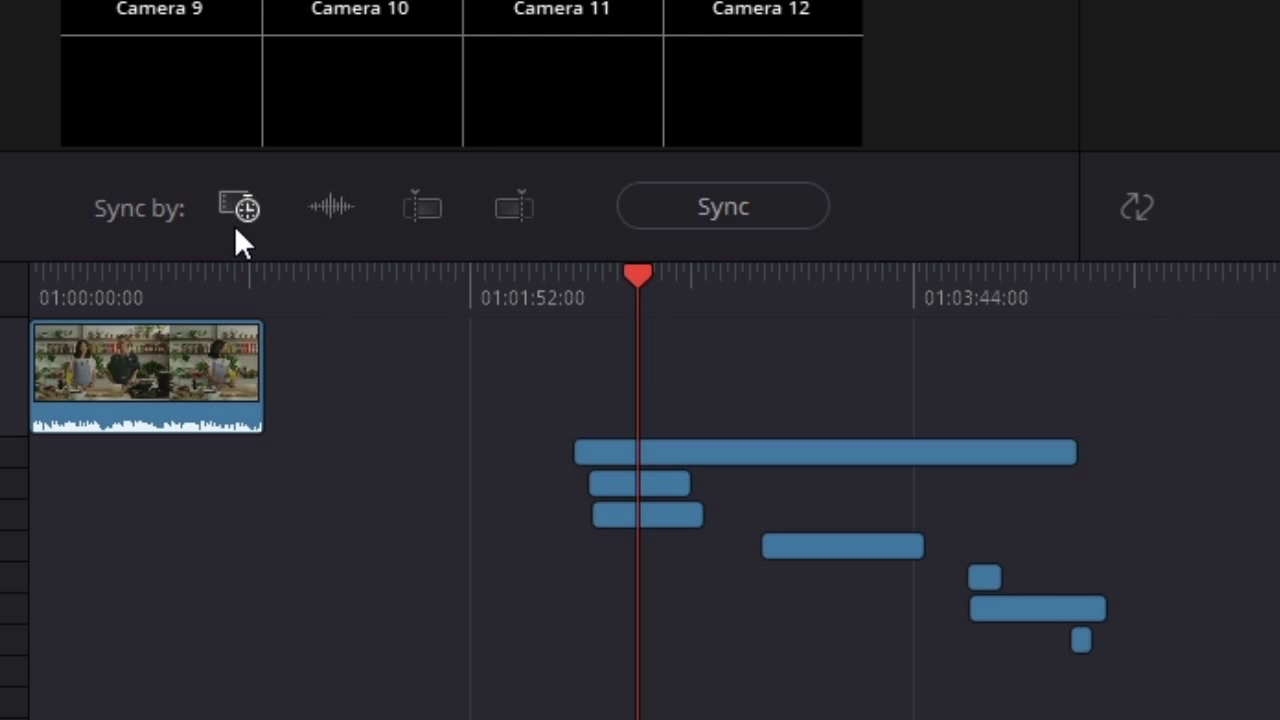
{"action": "left_click", "coordinate": [745, 200]}
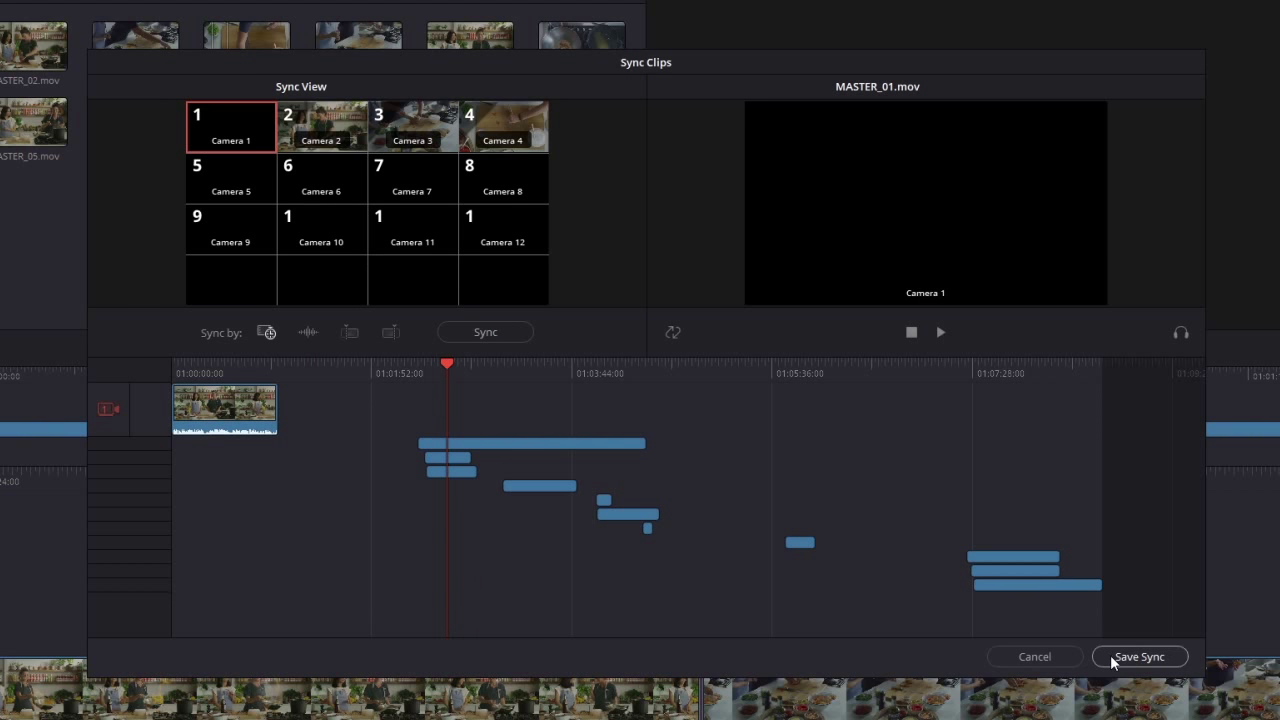
{"action": "left_click", "coordinate": [1017, 656]}
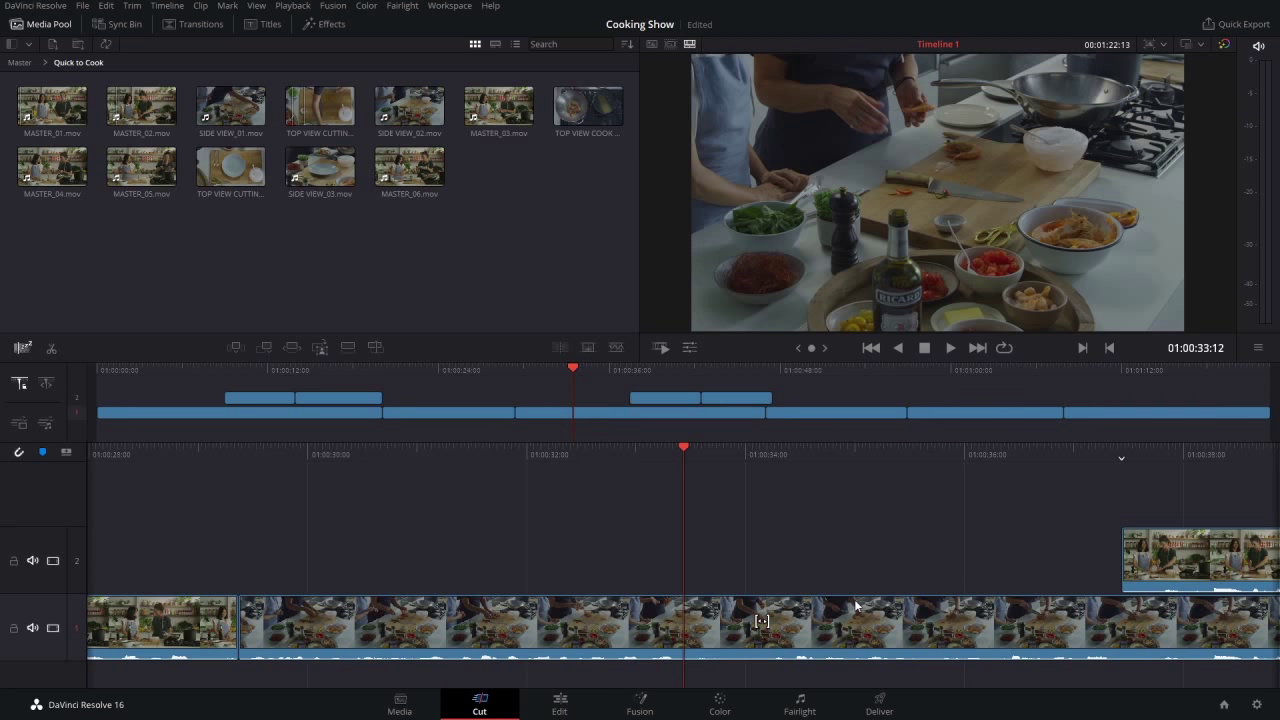
Locate the cut near 01:00:56 and ripple-trim it into the plated-food shot
{"action": "left_click", "coordinate": [904, 366]}
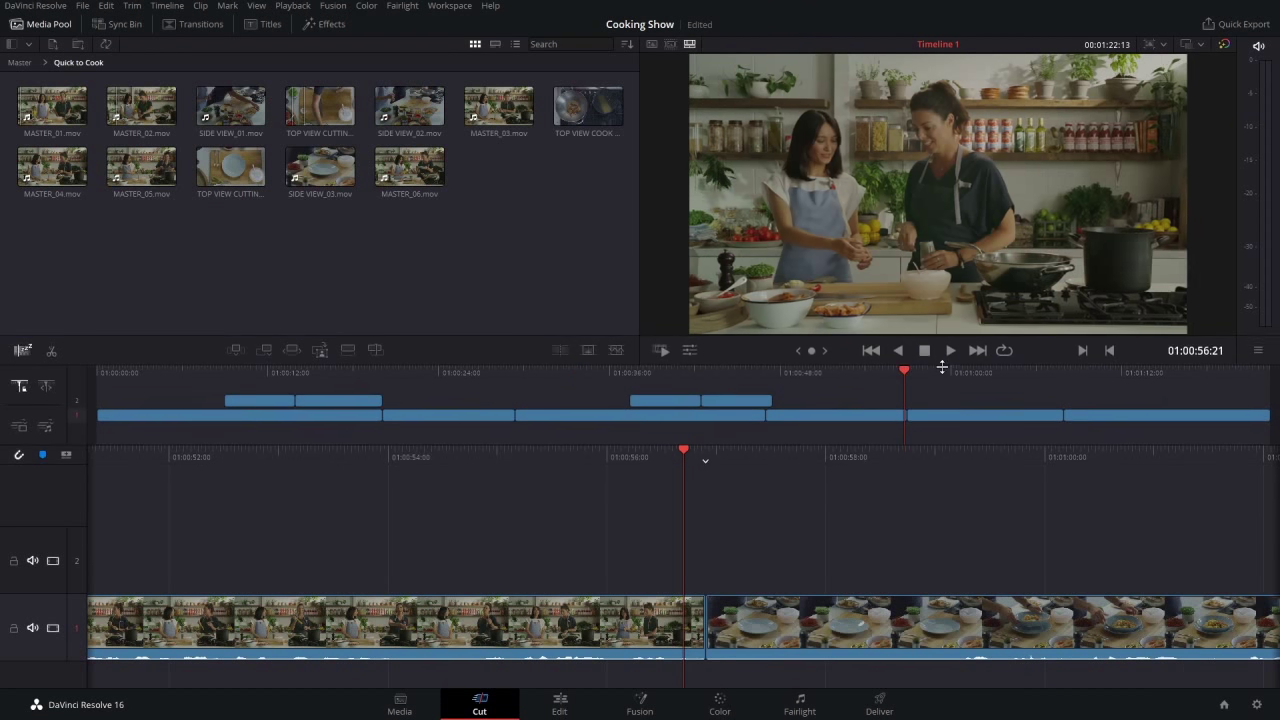
{"action": "left_click_drag", "start_coordinate": [1059, 368], "coordinate": [906, 373]}
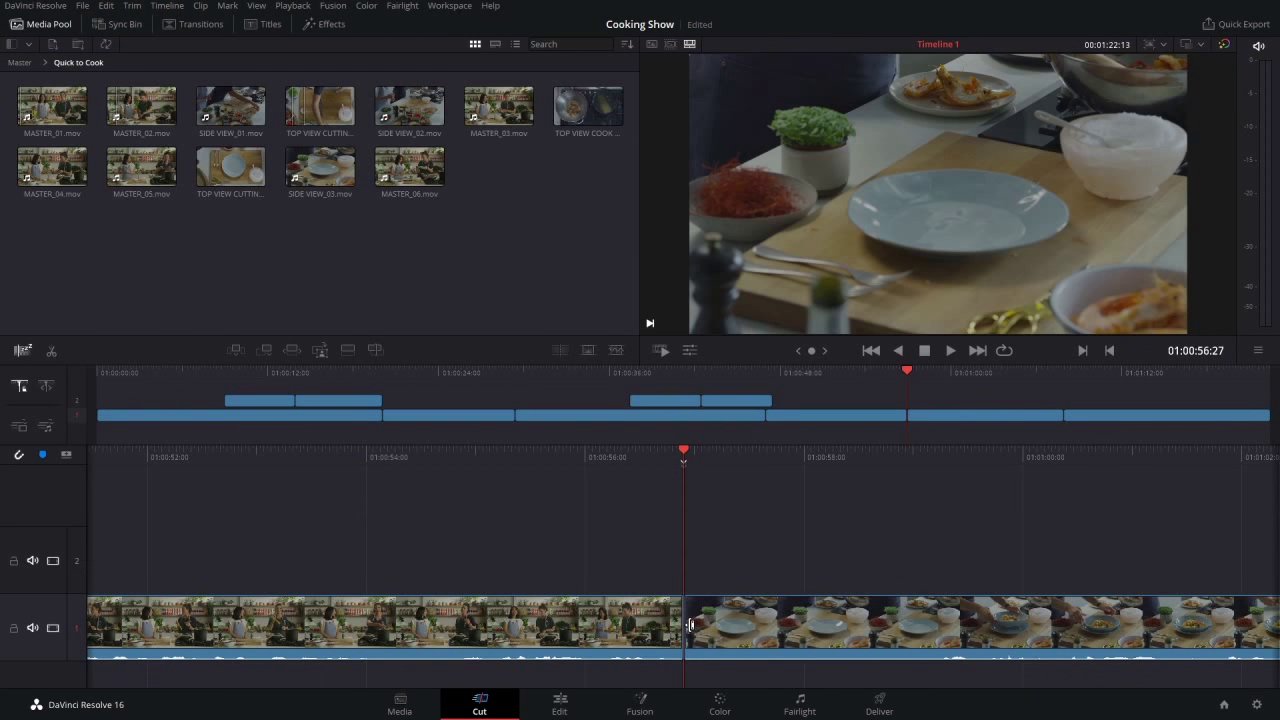
{"action": "left_click", "coordinate": [690, 625]}
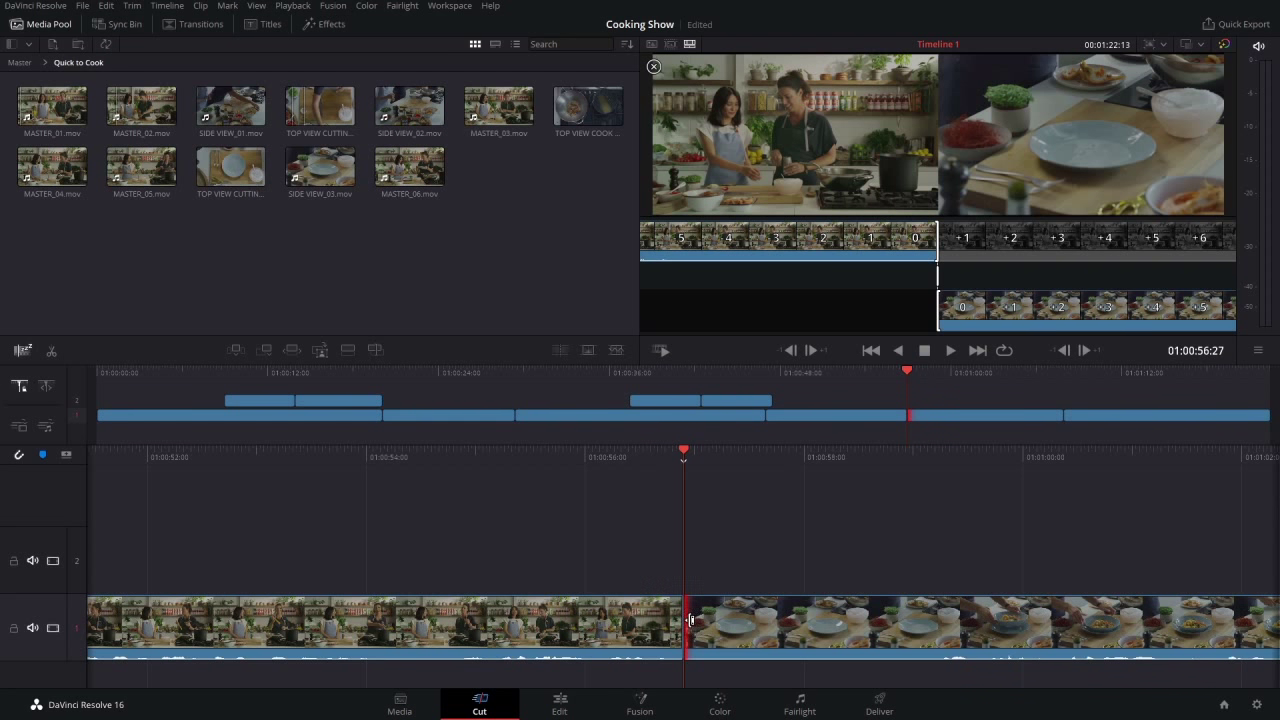
{"action": "mouse_move", "coordinate": [700, 620]}
{"action": "left_mouse_down"}
{"action": "mouse_move", "coordinate": [936, 614]}
{"action": "mouse_move", "coordinate": [918, 599]}
{"action": "left_mouse_up"}
Trim more frames off the plated-food shot's start with Shift+comma and fine-tune its first frame
{"action": "left_click_drag", "start_coordinate": [934, 416], "coordinate": [939, 419]}
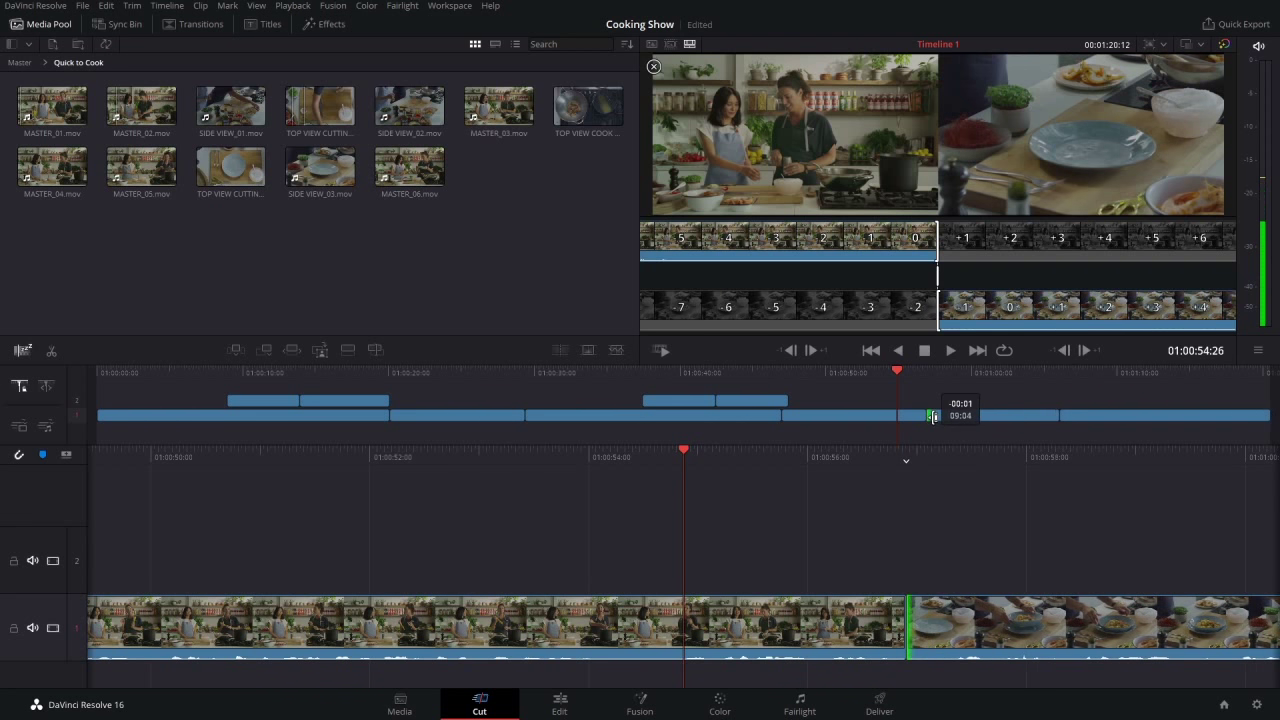
{"action": "left_click_drag", "start_coordinate": [939, 419], "coordinate": [939, 419]}
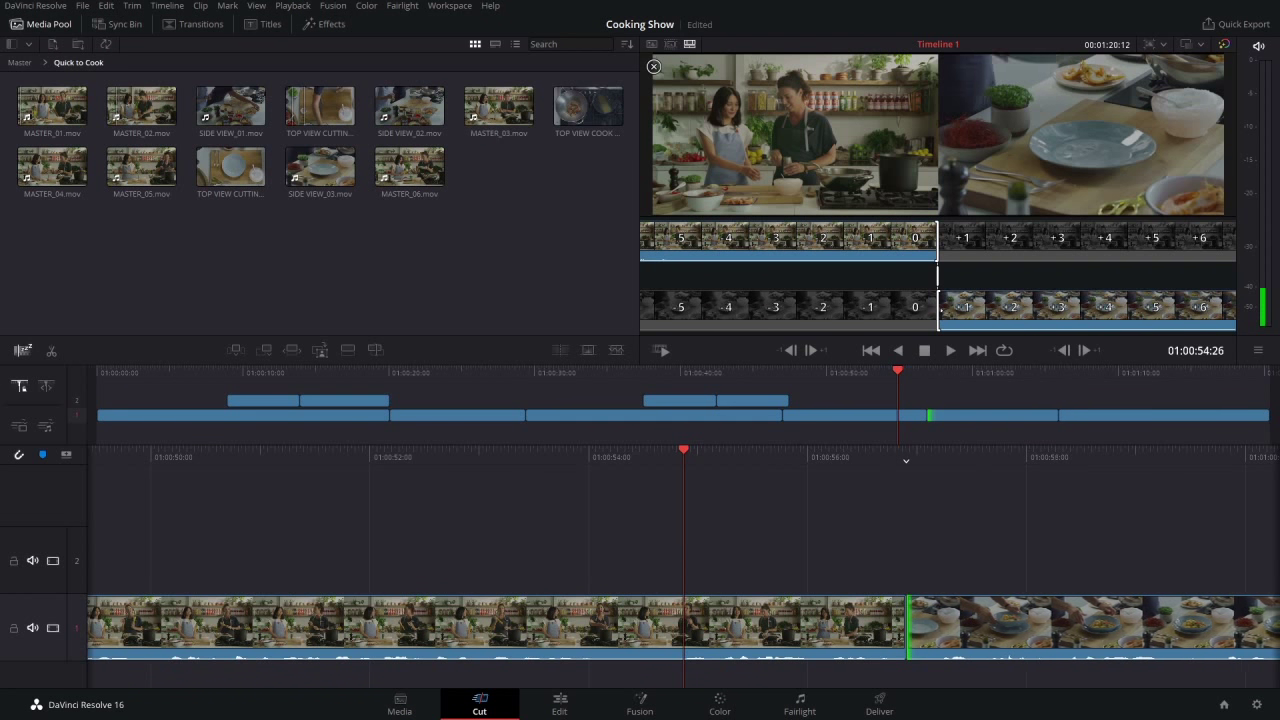
{"action": "key", "text": "shift+comma"}
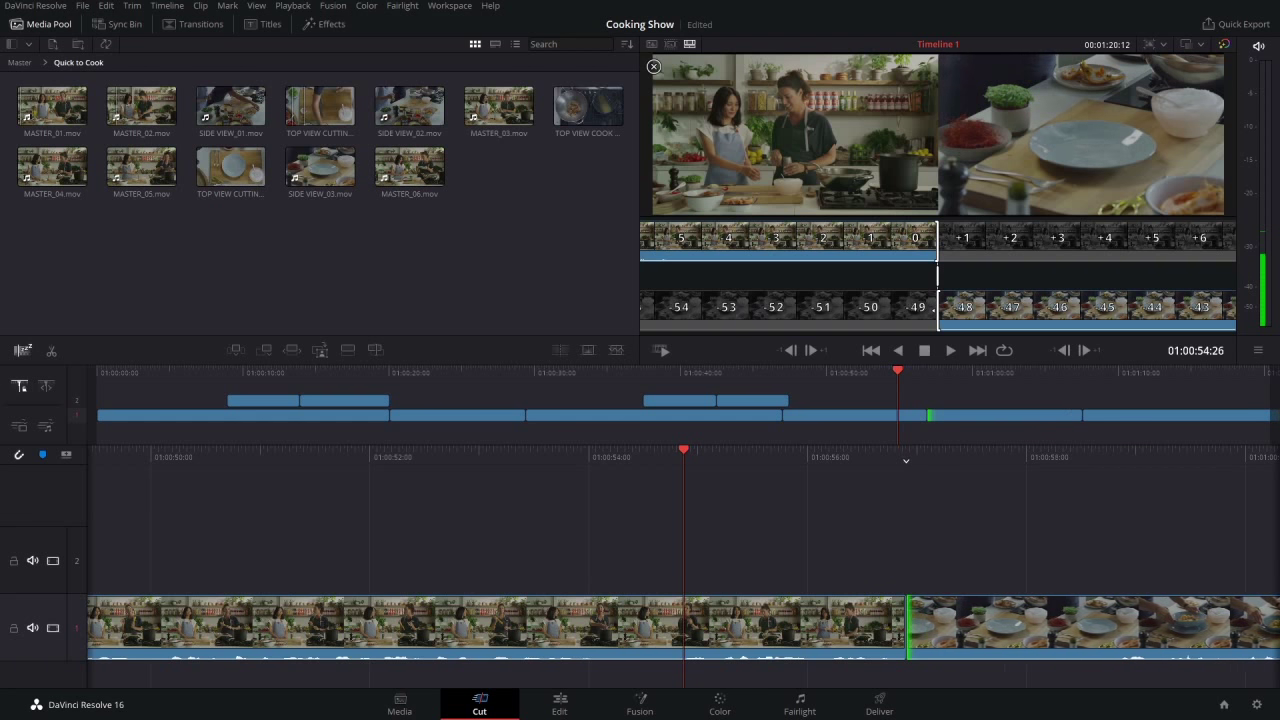
{"action": "key", "text": "shift+comma"}
{"action": "key", "text": "shift+comma"}
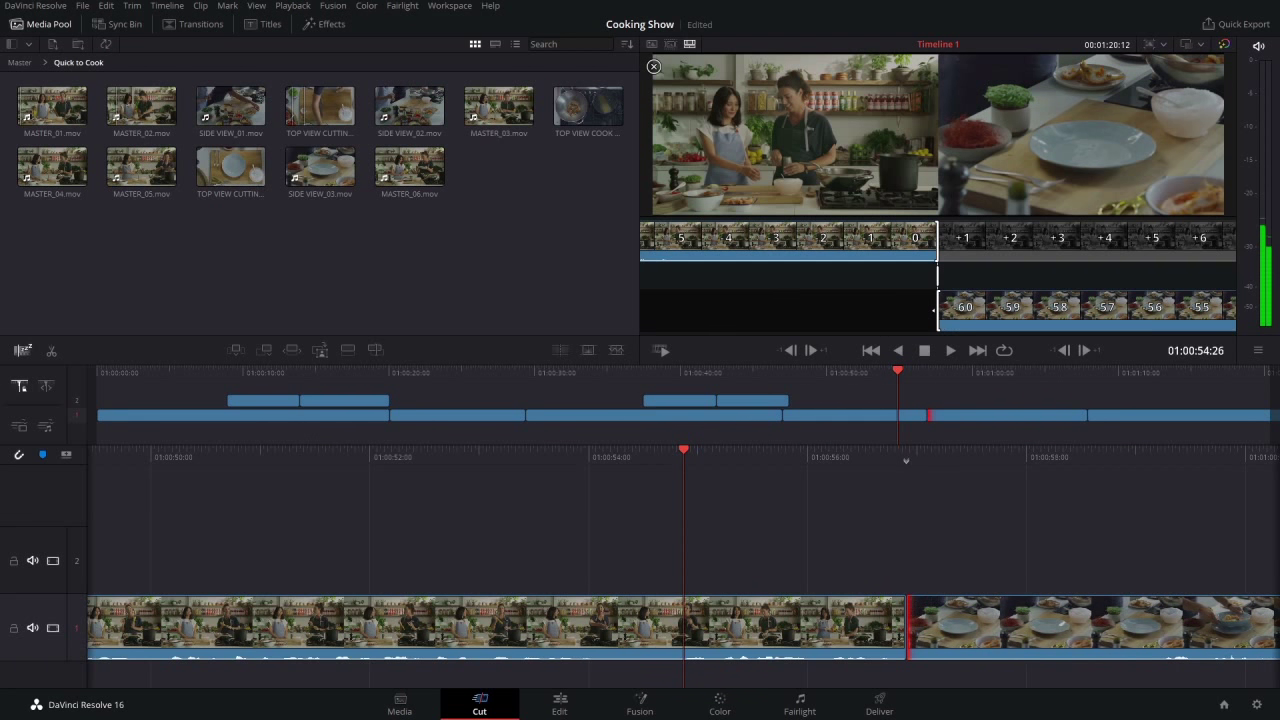
{"action": "left_click_drag", "start_coordinate": [934, 310], "coordinate": [908, 318]}
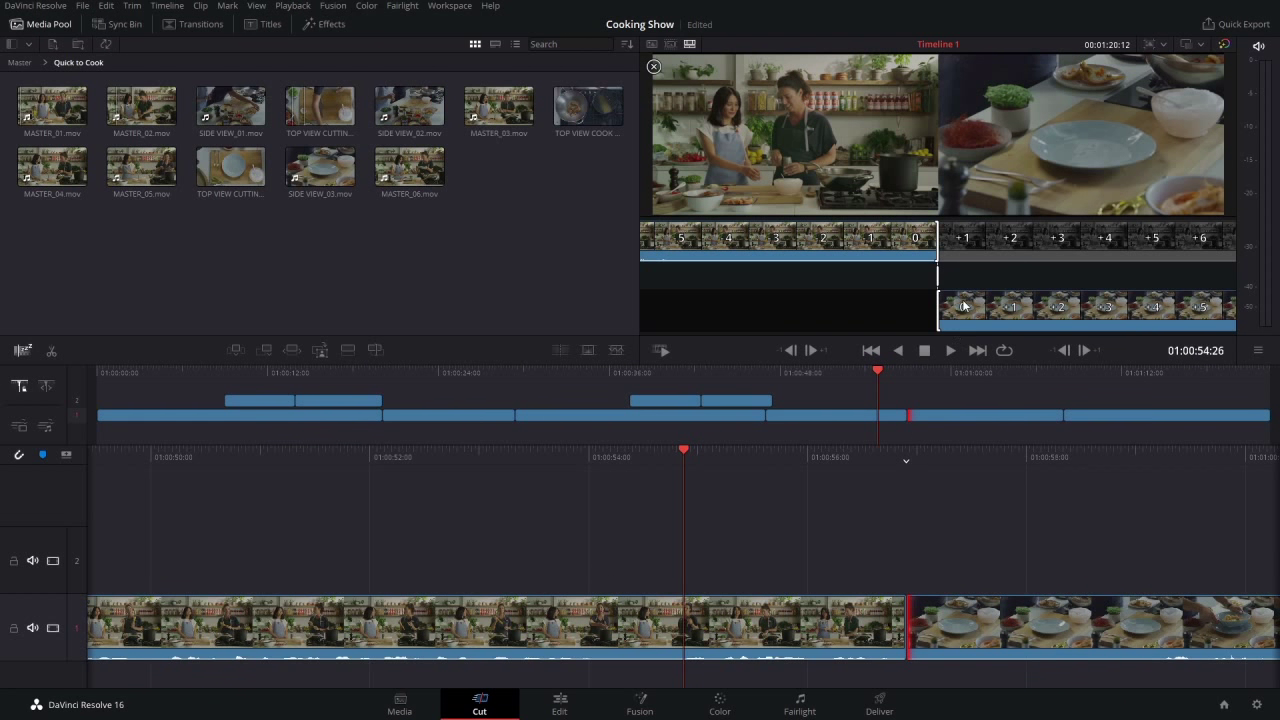
Ripple-trim the track 1 cut under the prawn cutaway and shorten that cutaway's end about 14 frames
{"action": "left_click", "coordinate": [950, 385]}
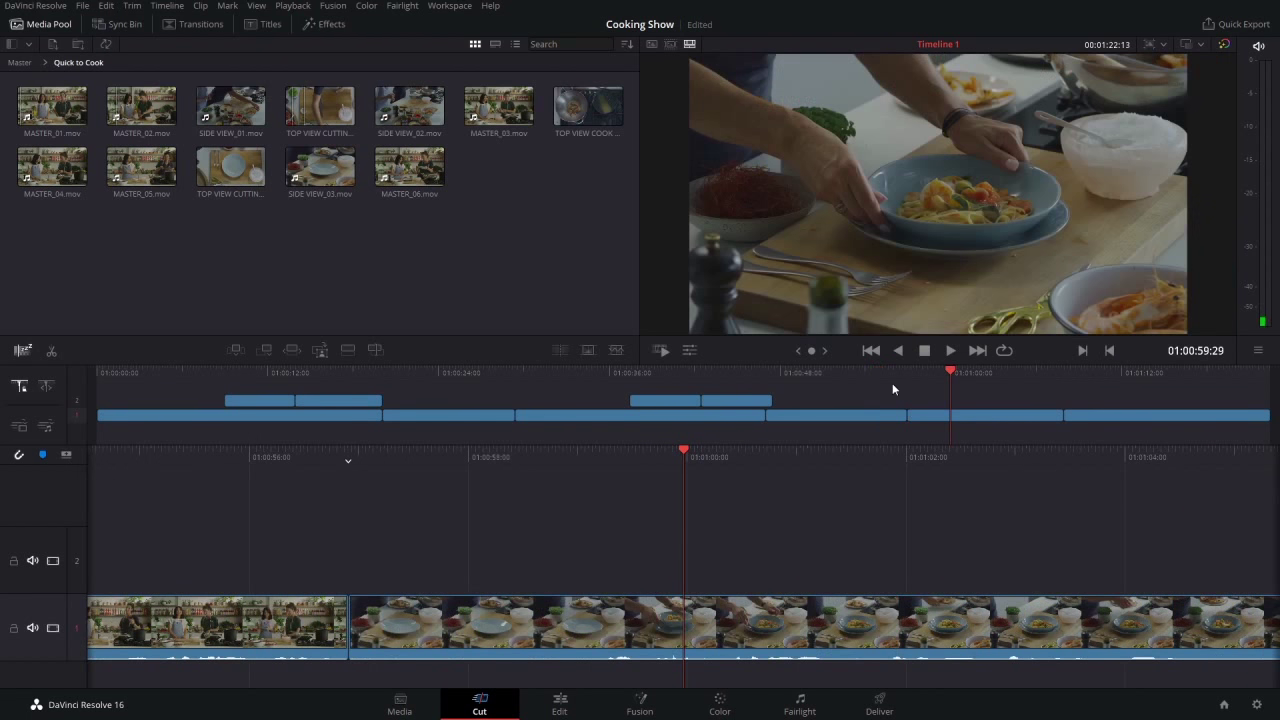
{"action": "left_click", "coordinate": [785, 374]}
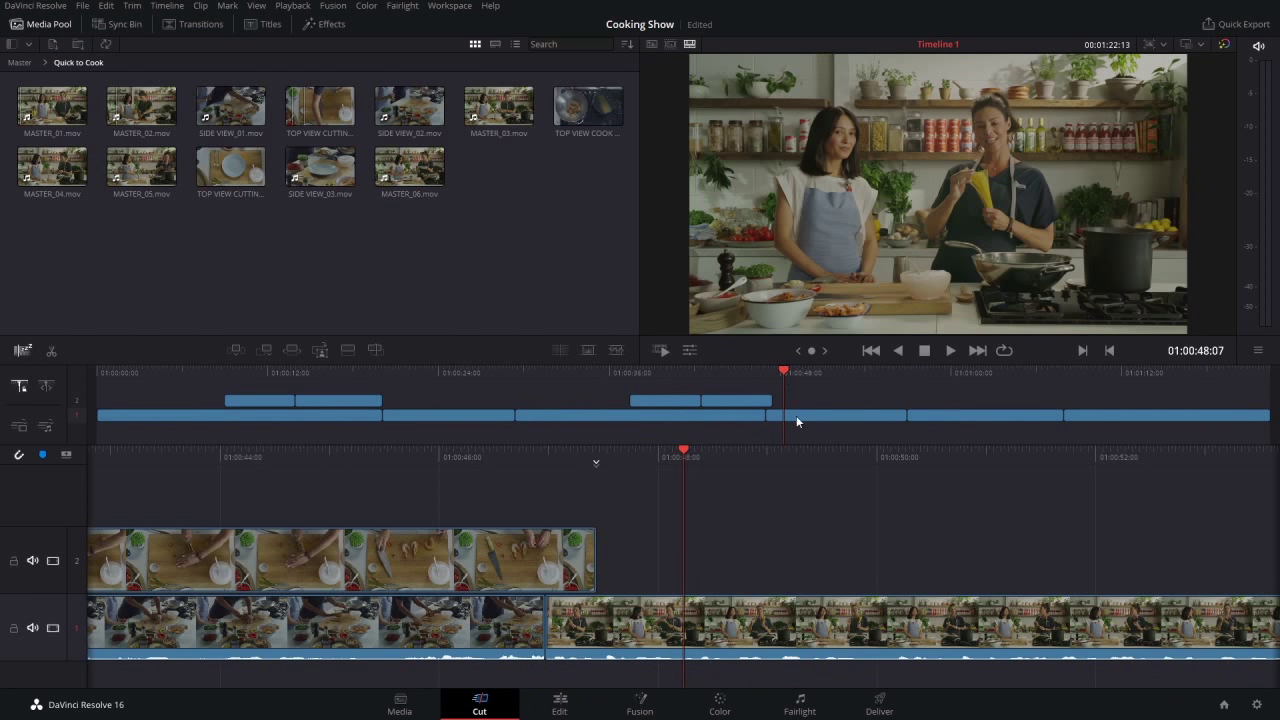
{"action": "left_click_drag", "start_coordinate": [770, 419], "coordinate": [776, 420]}
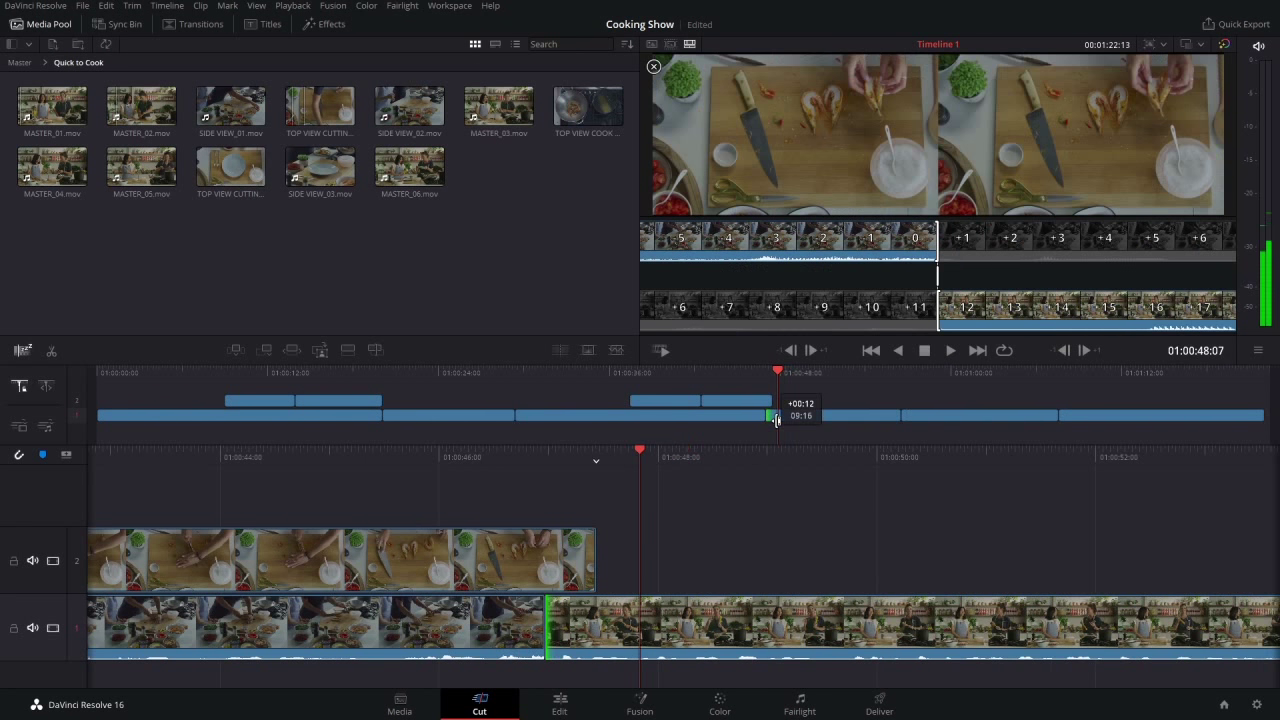
{"action": "left_click_drag", "start_coordinate": [776, 420], "coordinate": [550, 610]}
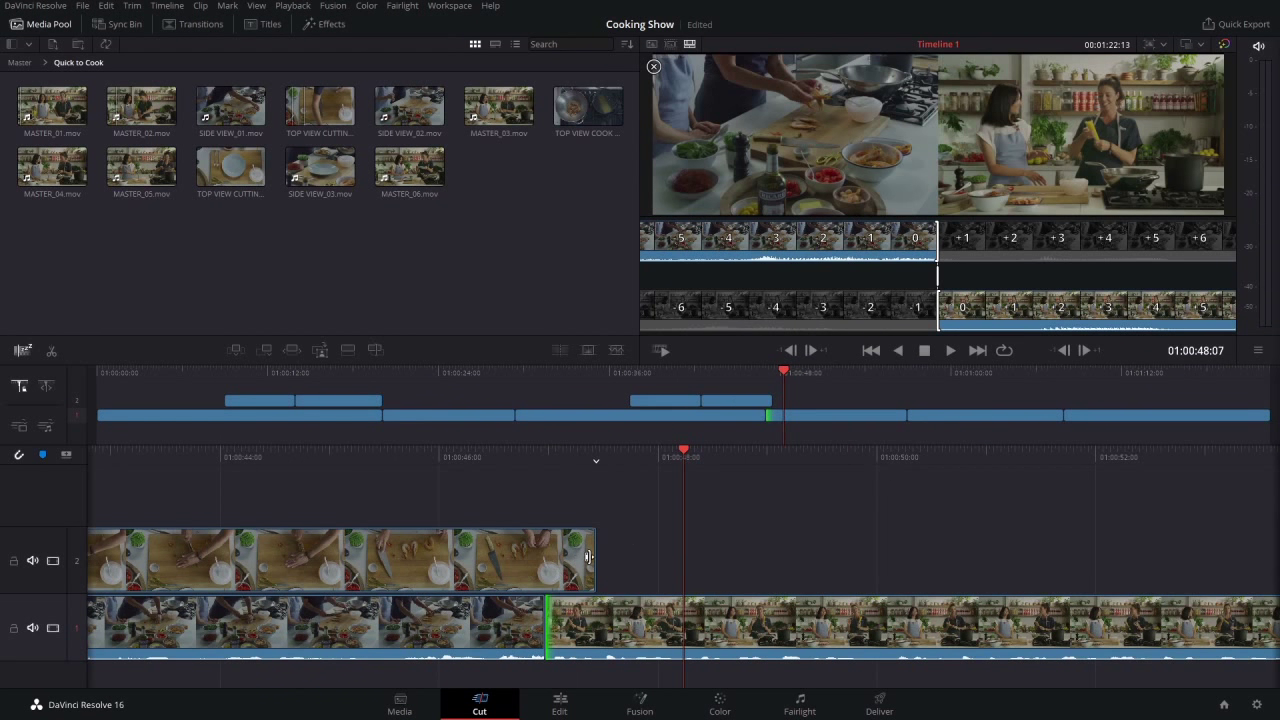
{"action": "left_click_drag", "start_coordinate": [585, 556], "coordinate": [541, 560]}
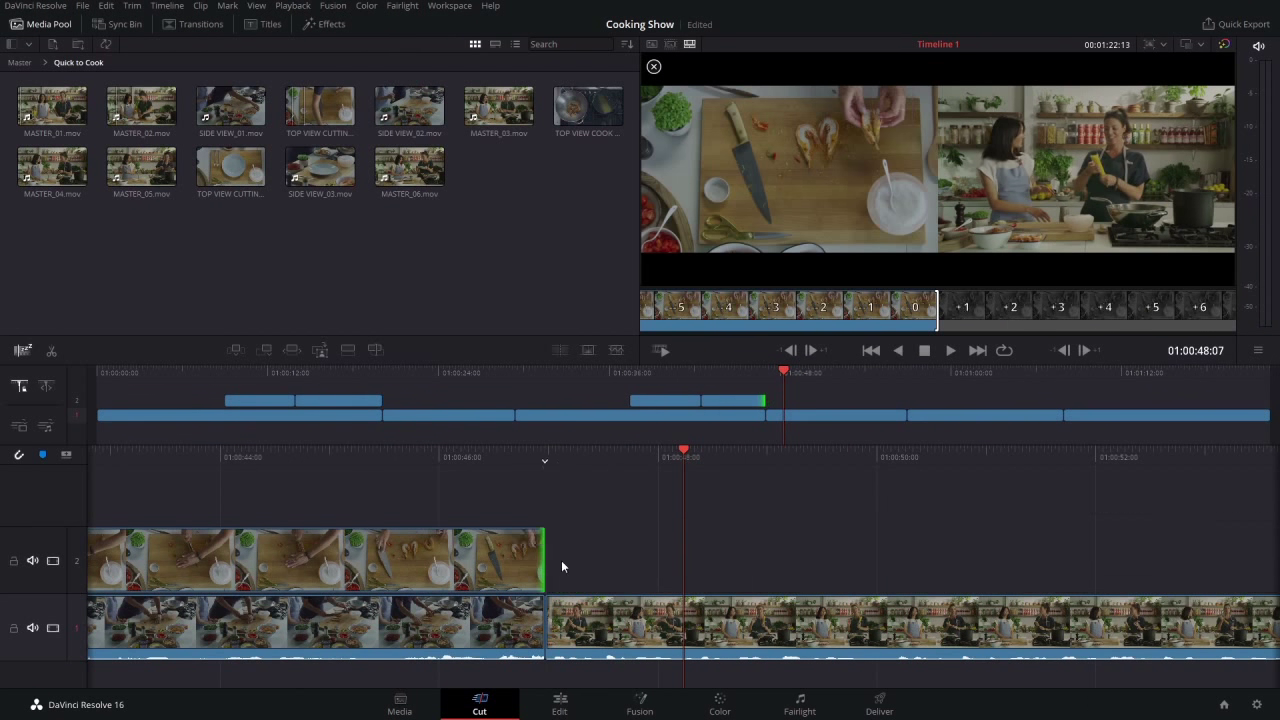
{"action": "left_click", "coordinate": [870, 410]}
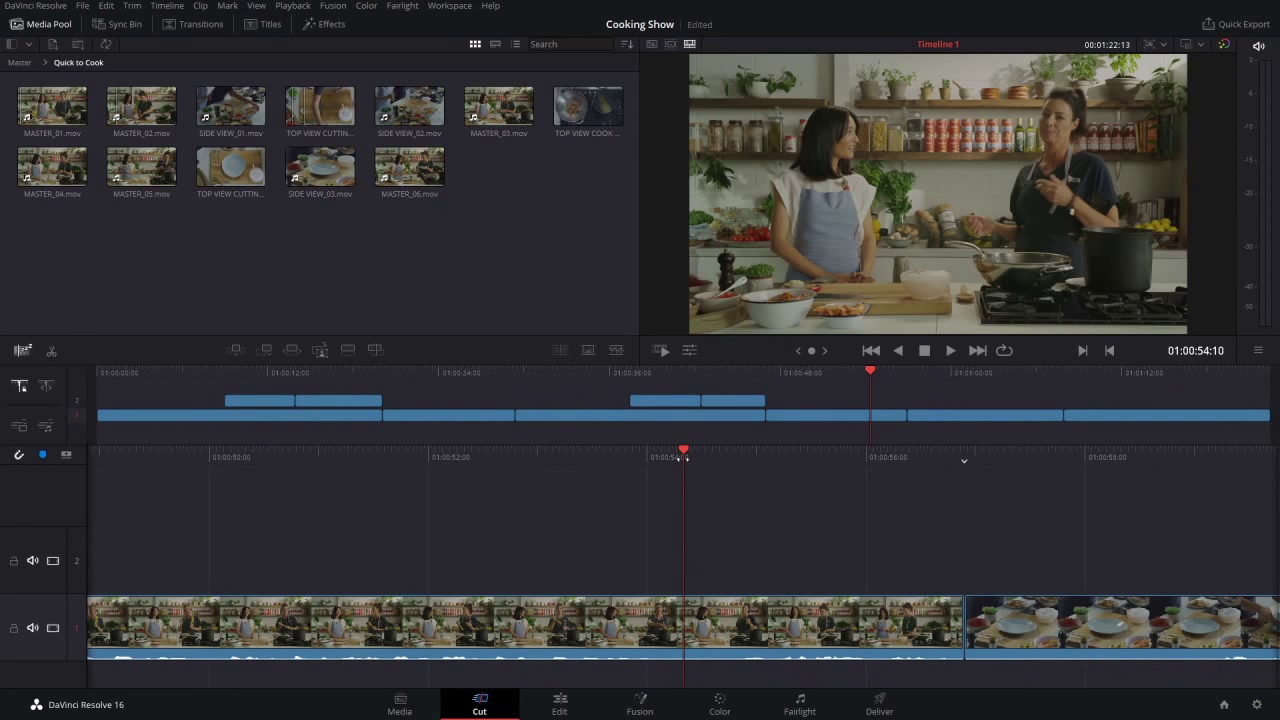
Ripple-trim the V1 cut into the overhead plated-food shot 2:15 earlier, reviewing before and after
{"action": "left_click_drag", "start_coordinate": [685, 457], "coordinate": [699, 460]}
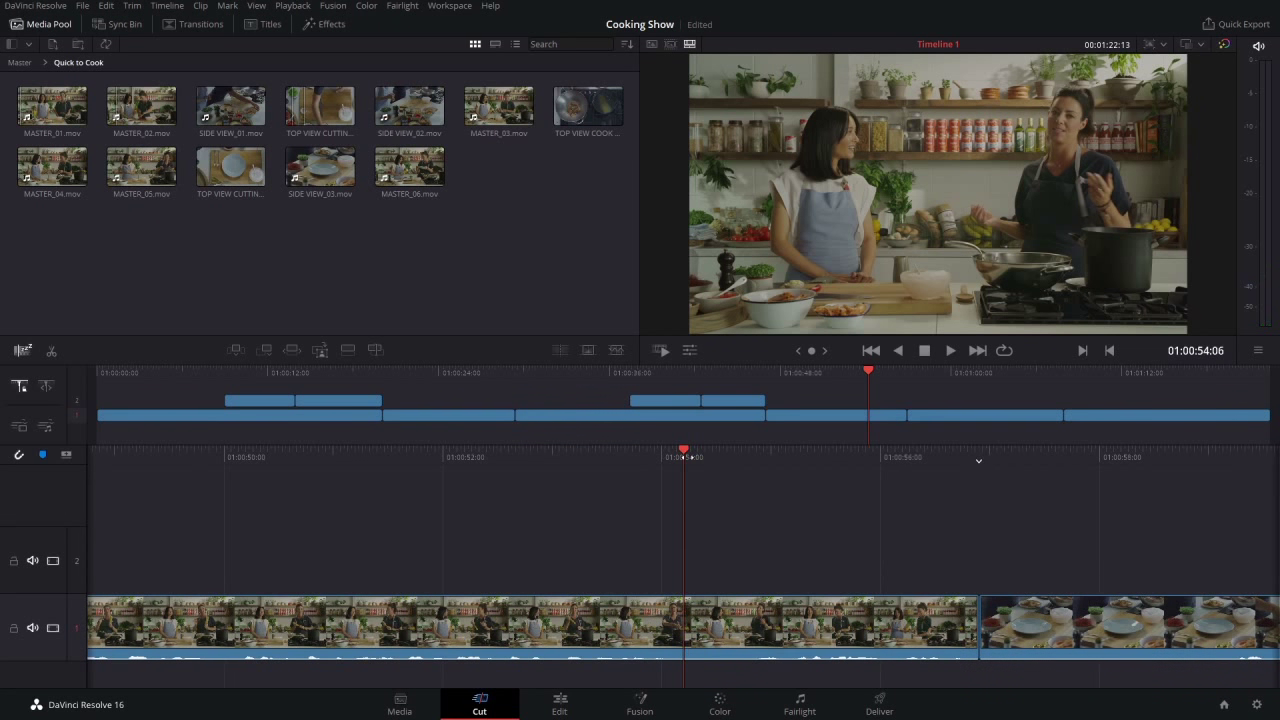
{"action": "key", "text": "slash"}
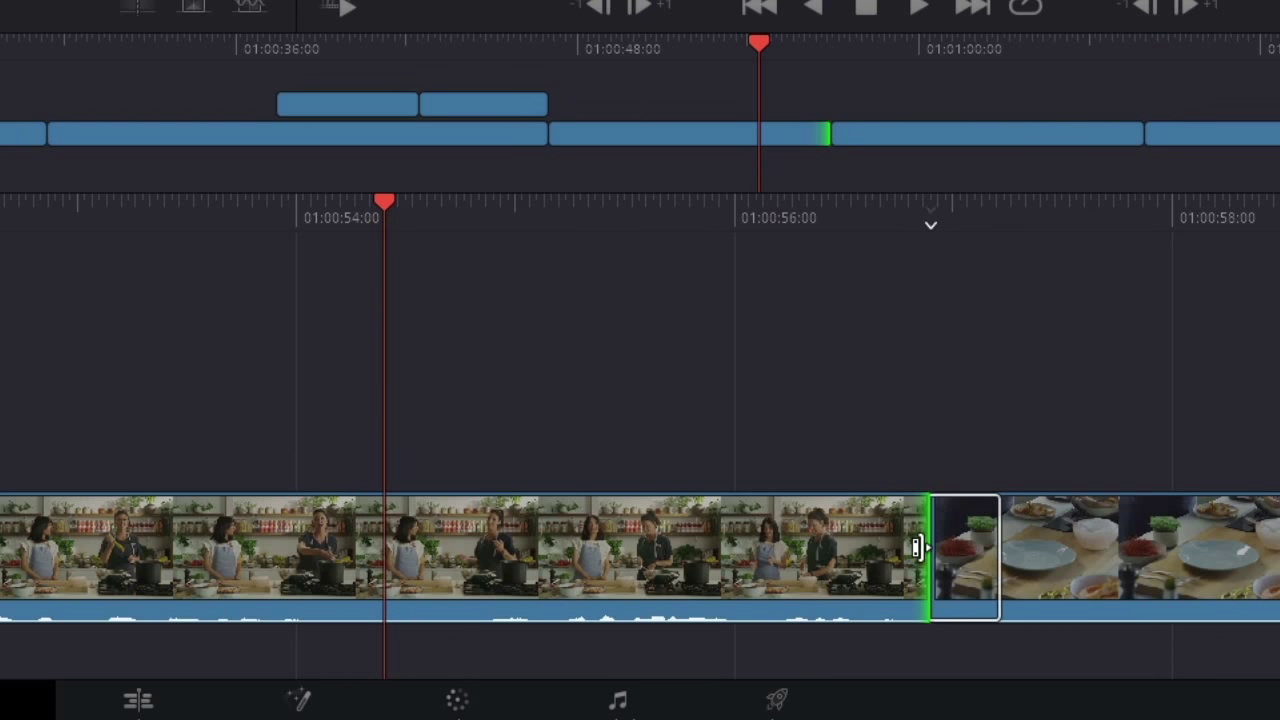
{"action": "left_click_drag", "start_coordinate": [918, 547], "coordinate": [375, 563]}
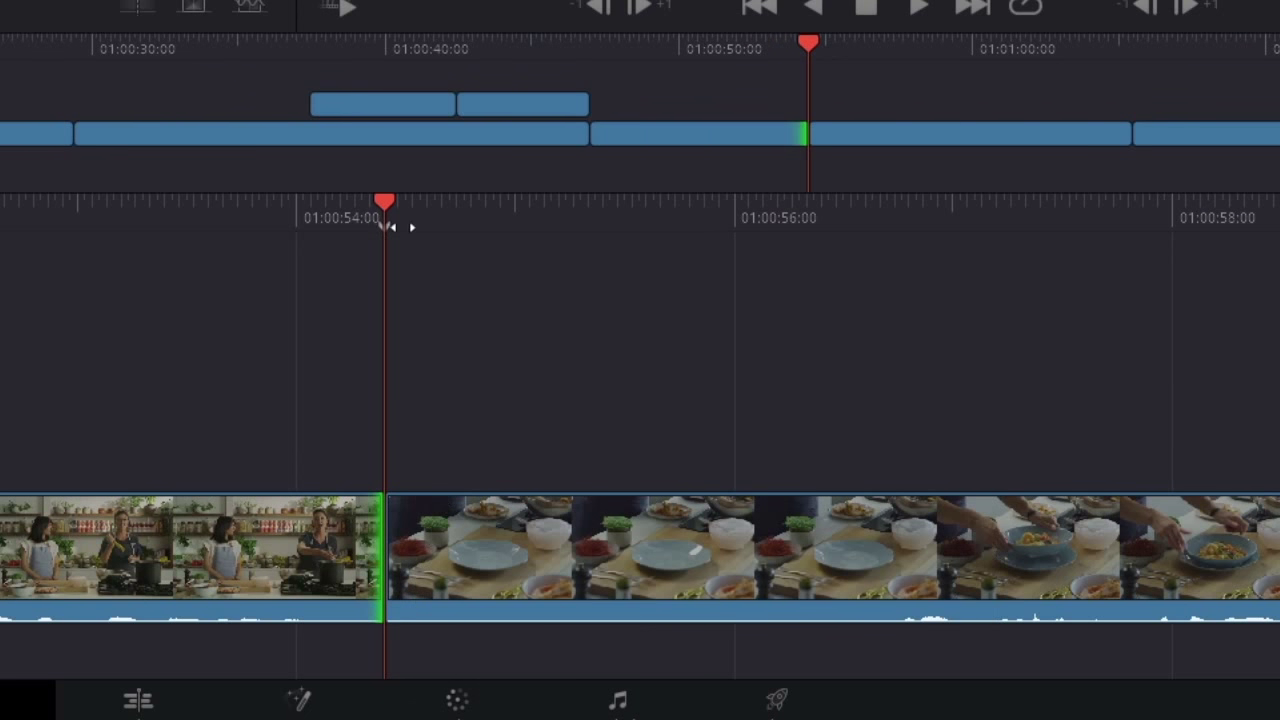
{"action": "left_click_drag", "start_coordinate": [384, 210], "coordinate": [951, 220]}
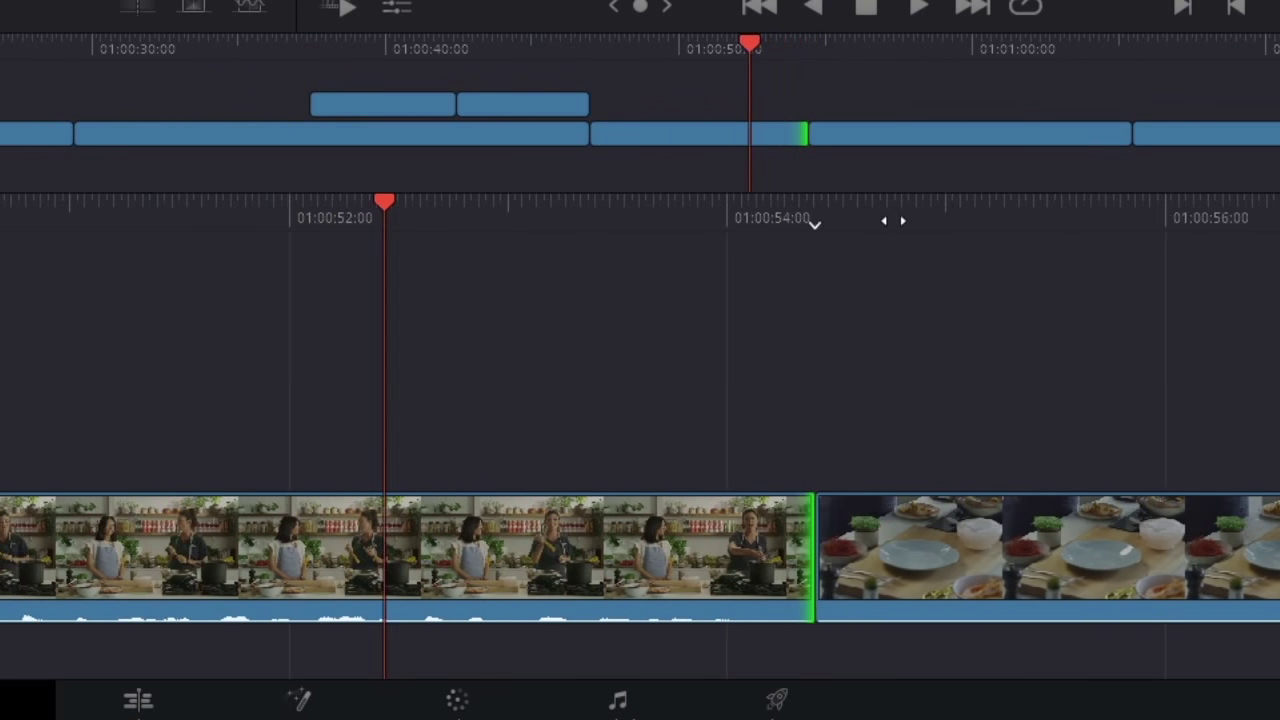
{"action": "key", "text": "space"}
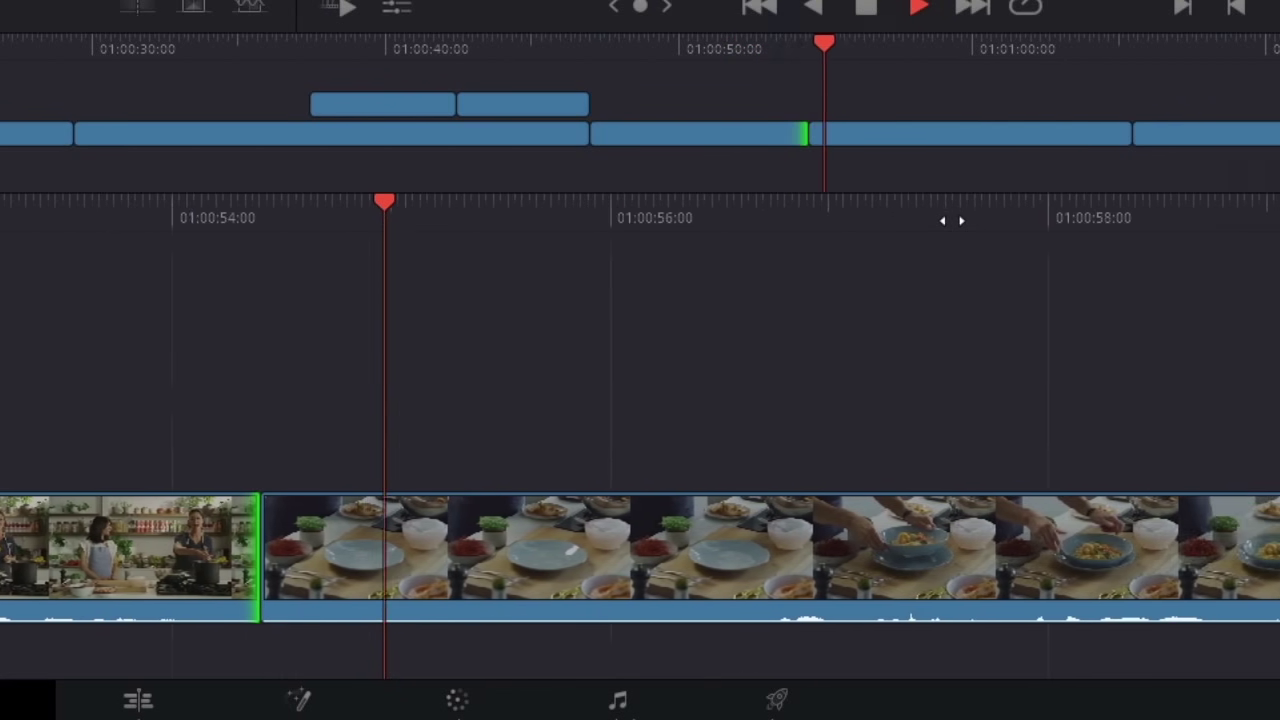
{"action": "key", "text": "space"}
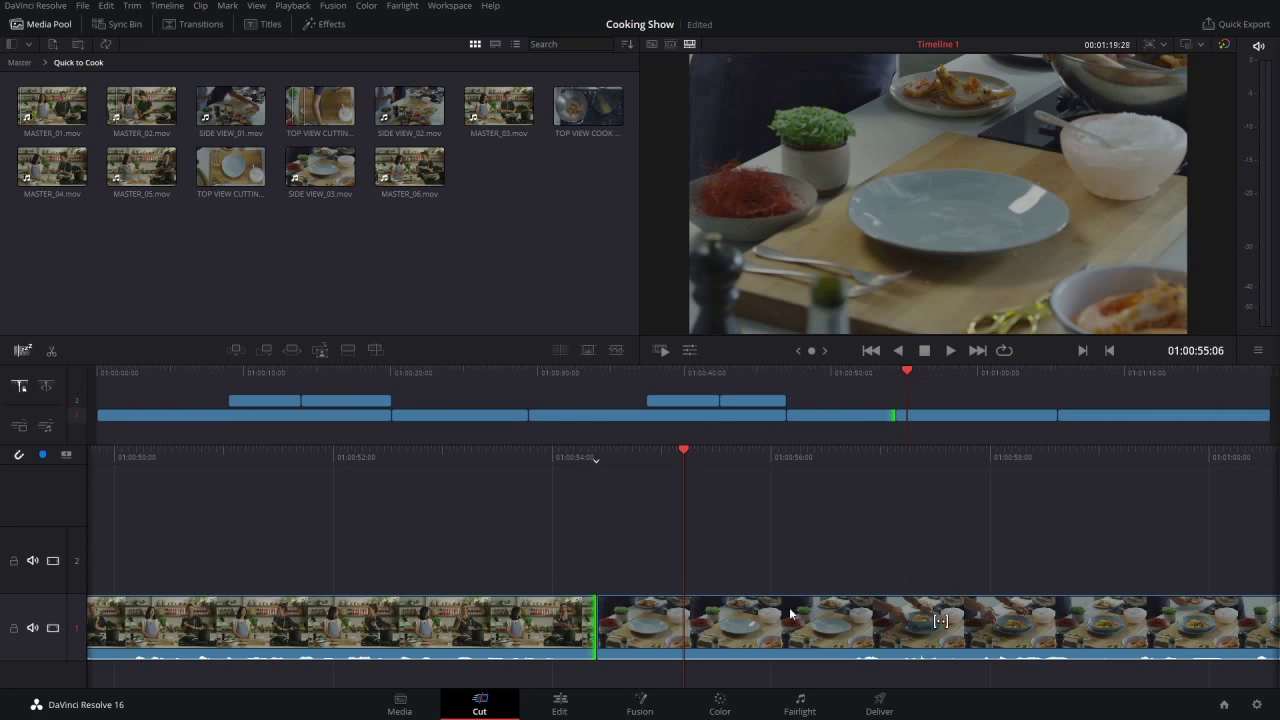
{"action": "left_click", "coordinate": [817, 415]}
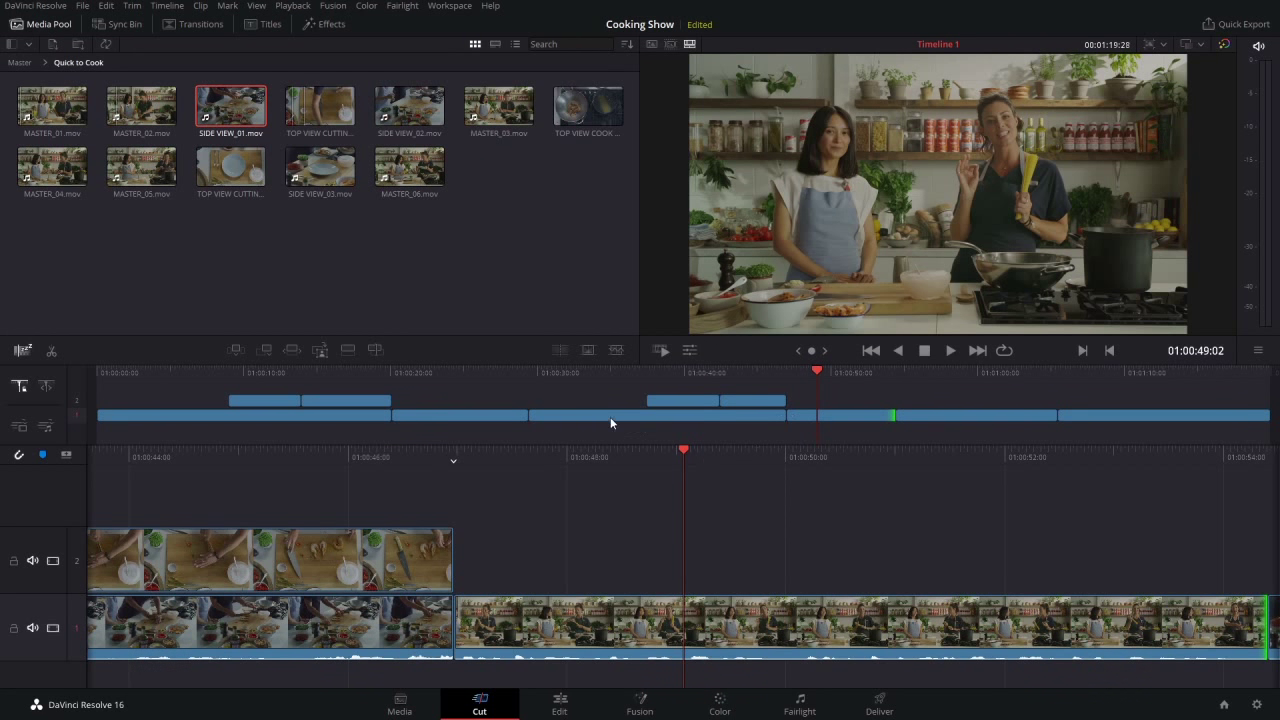
{"action": "left_click", "coordinate": [531, 374]}
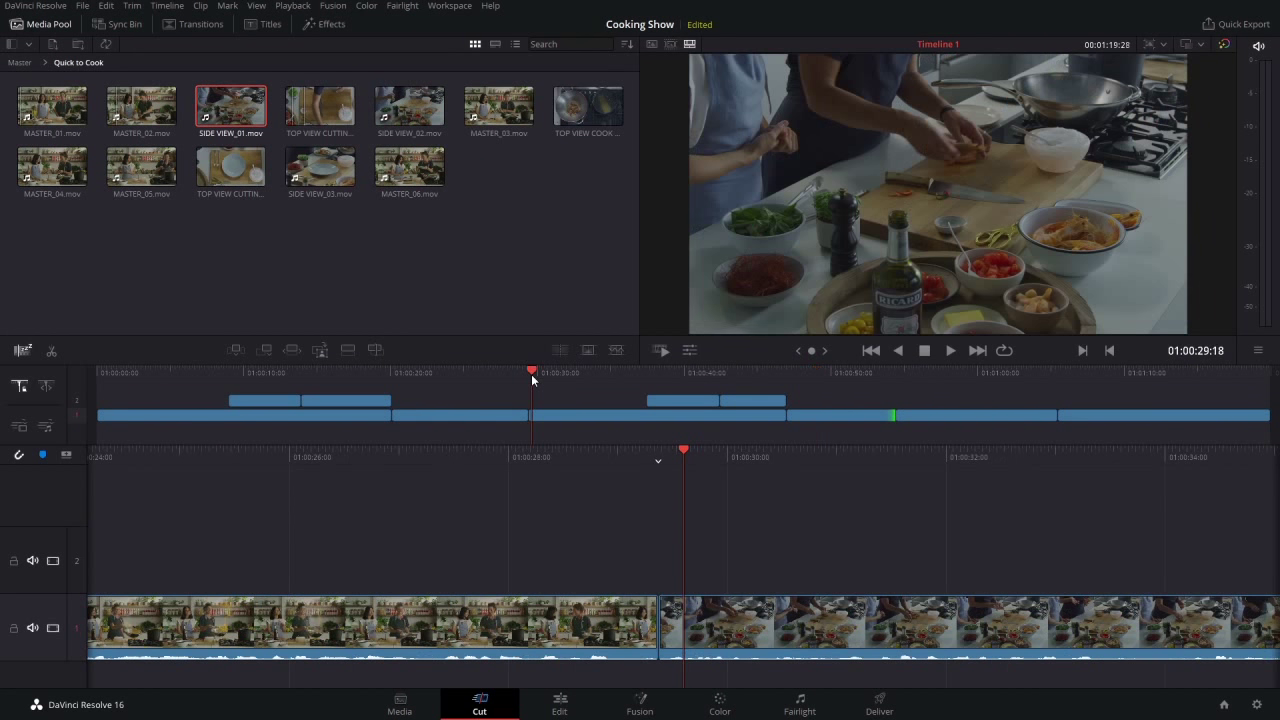
{"action": "left_click", "coordinate": [530, 375]}
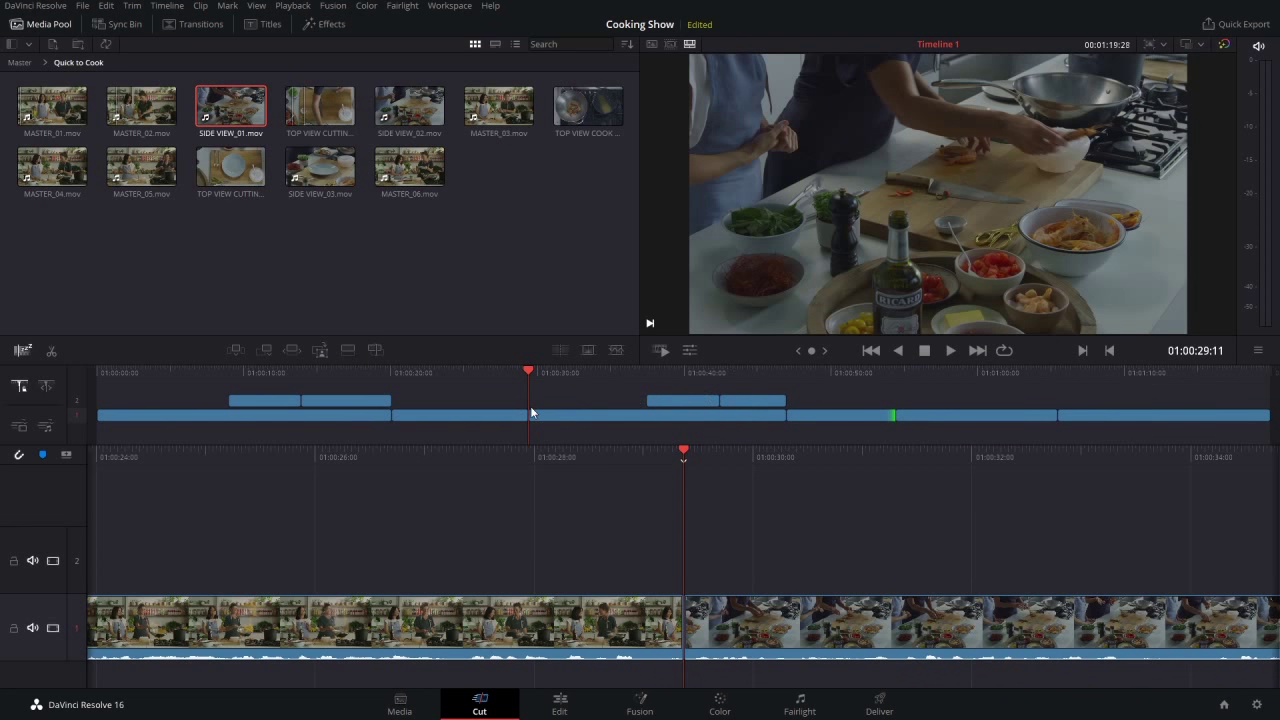
{"action": "key", "text": "space"}
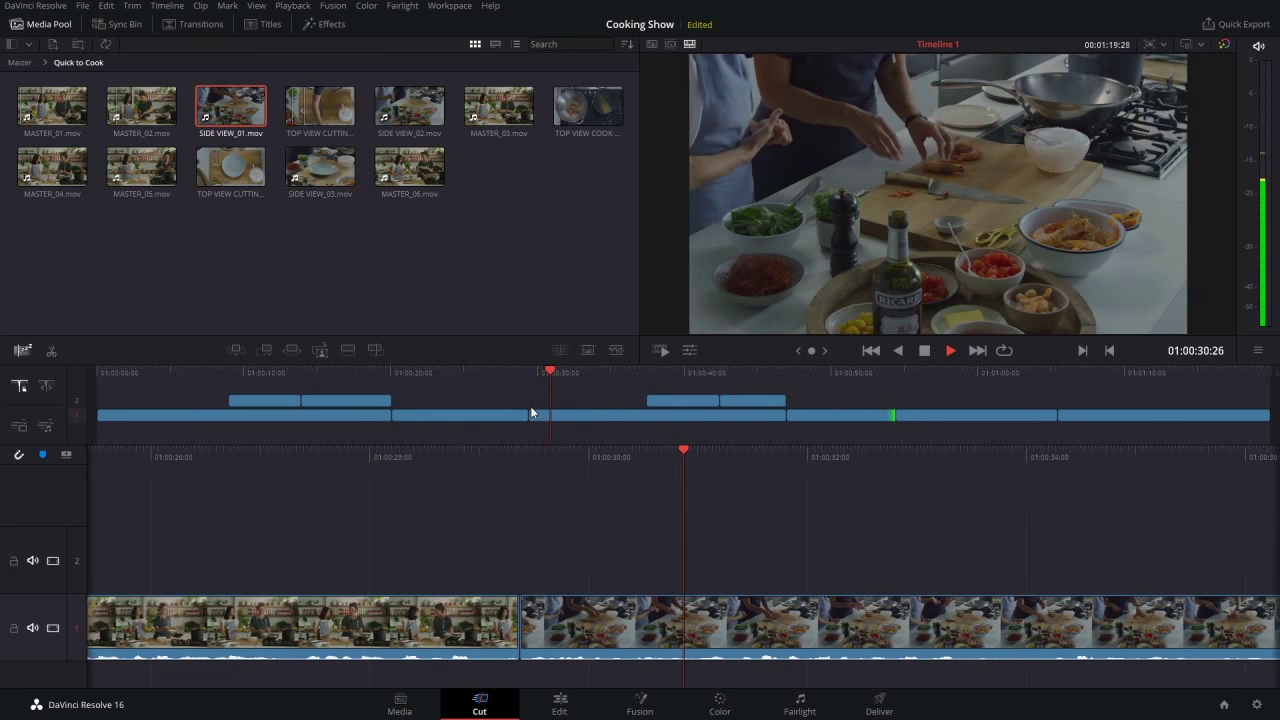
{"action": "left_click", "coordinate": [559, 395]}
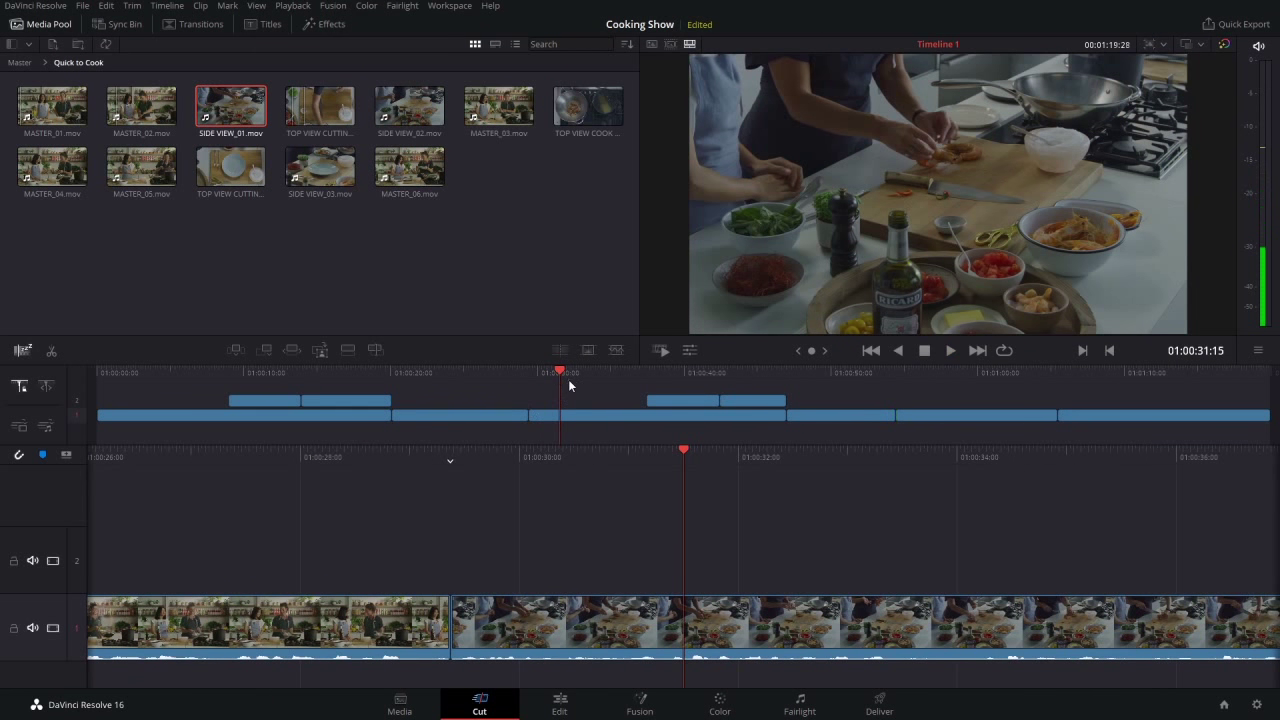
{"action": "mouse_move", "coordinate": [688, 461]}
{"action": "left_mouse_down"}
{"action": "mouse_move", "coordinate": [760, 457]}
{"action": "mouse_move", "coordinate": [744, 457]}
{"action": "left_mouse_up"}
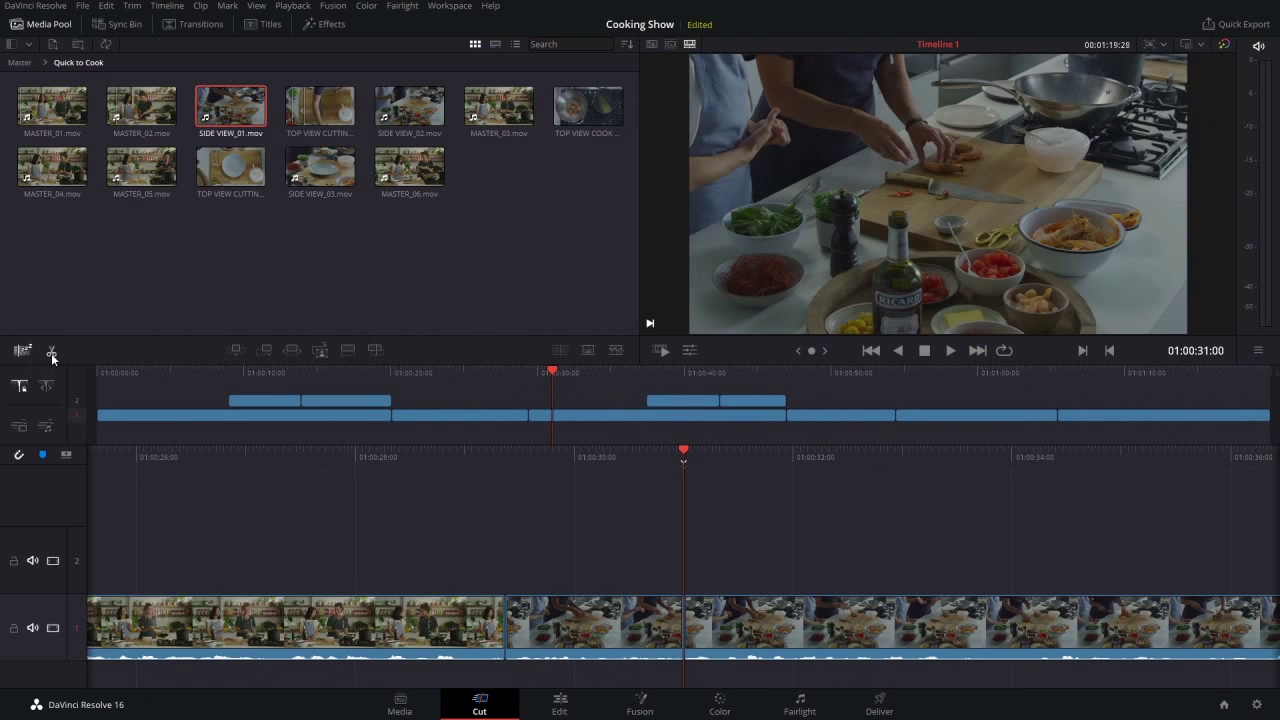
Nudge the track-1 edit point near 01:00:31 by one frame and play it back
{"action": "left_click", "coordinate": [684, 619]}
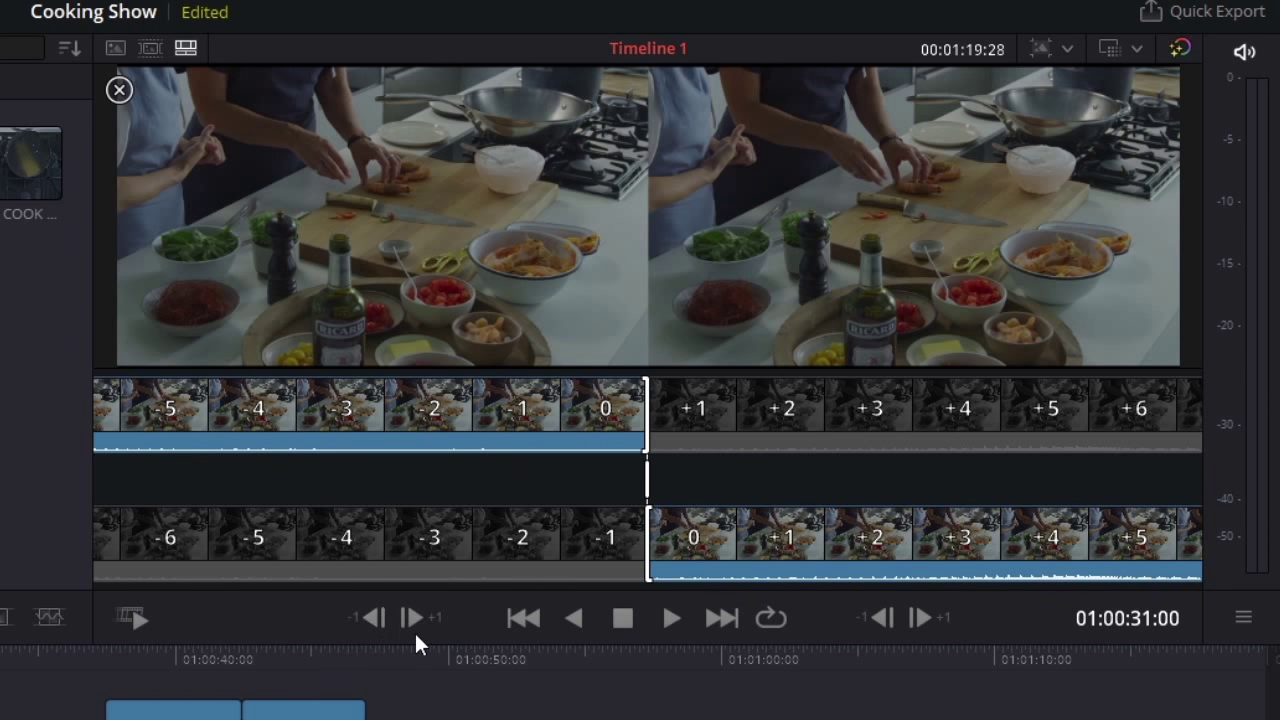
{"action": "left_click", "coordinate": [928, 618]}
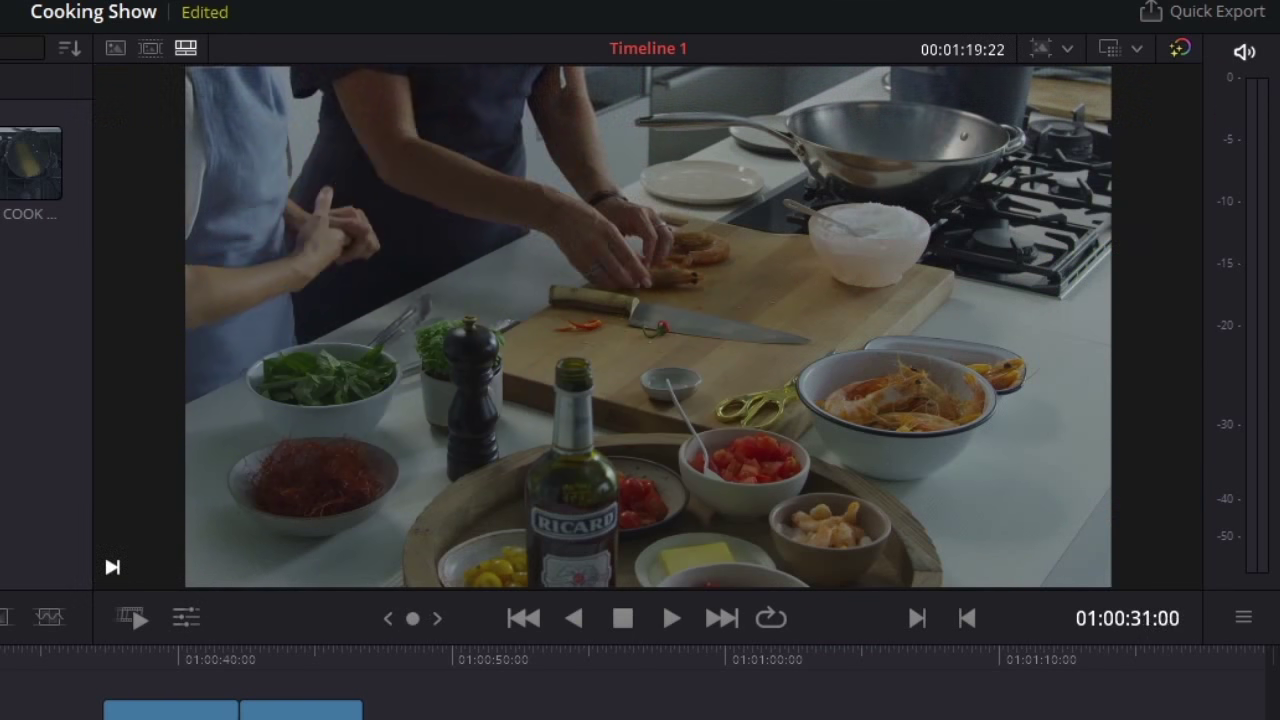
{"action": "key", "text": "space"}
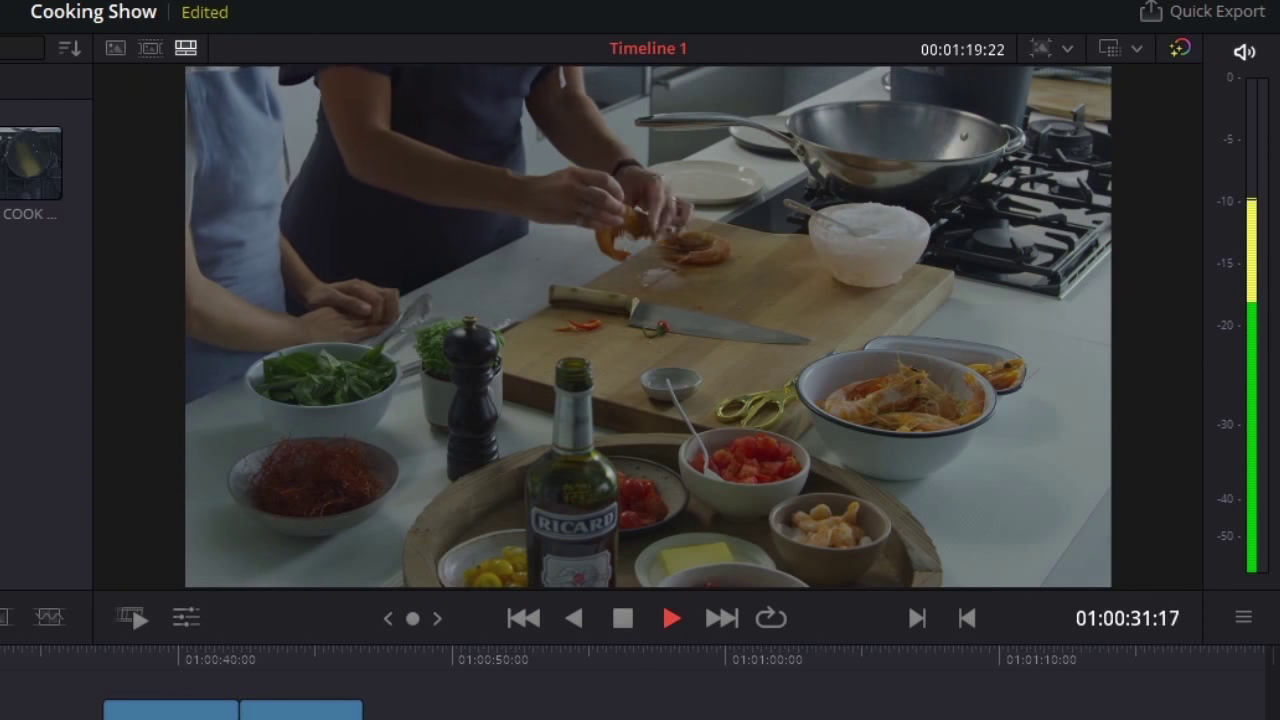
{"action": "key", "text": "space"}
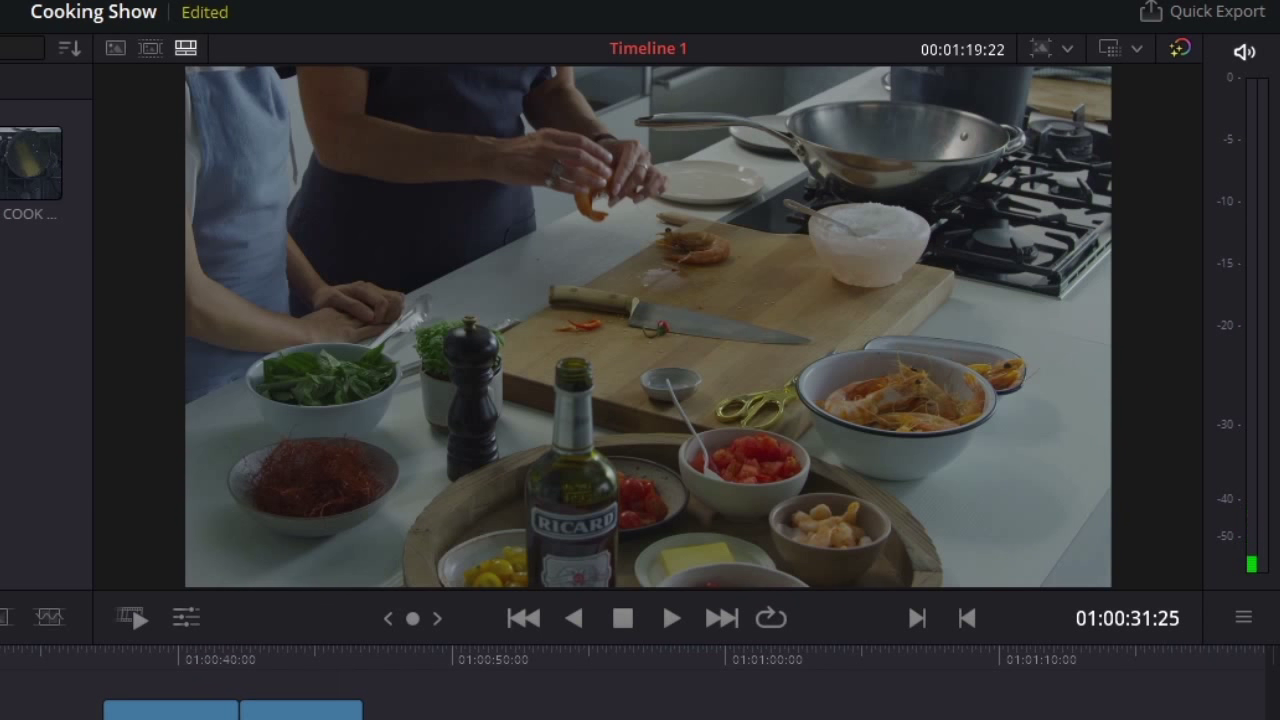
{"action": "key", "text": "j"}
{"action": "key", "text": "k"}
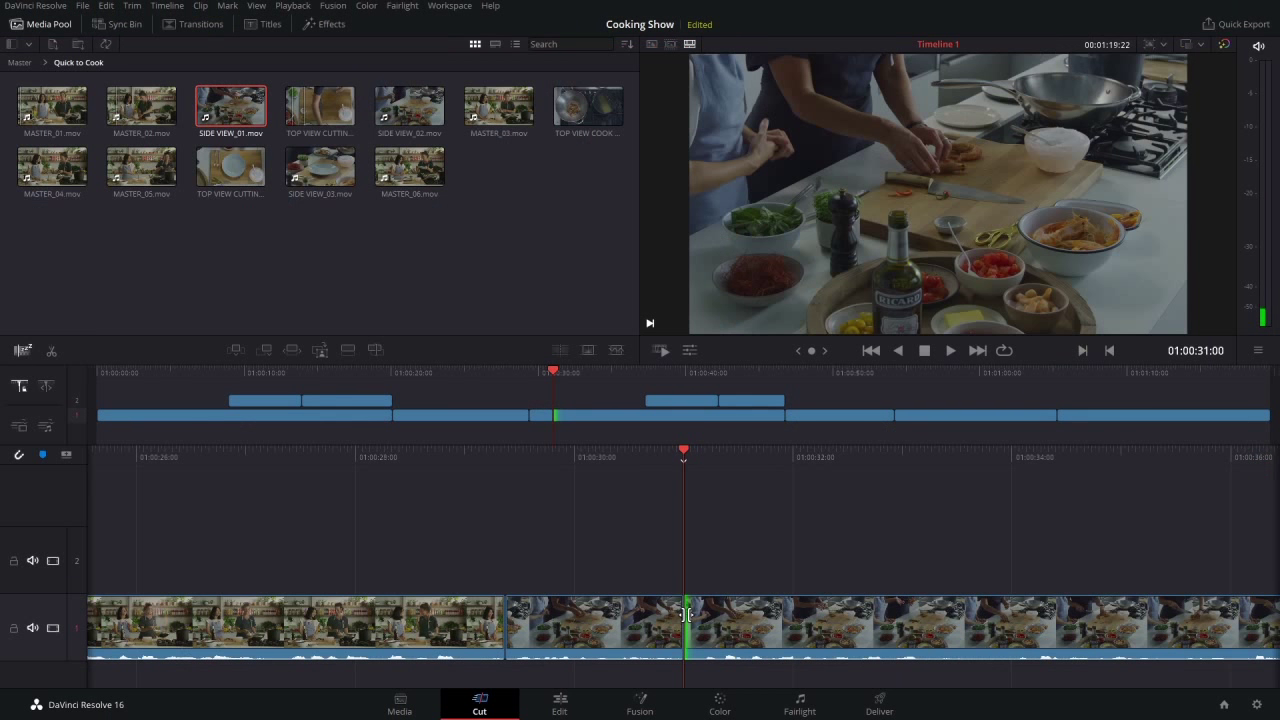
Trim the same edit point by another frame and review the result
{"action": "left_click", "coordinate": [676, 609]}
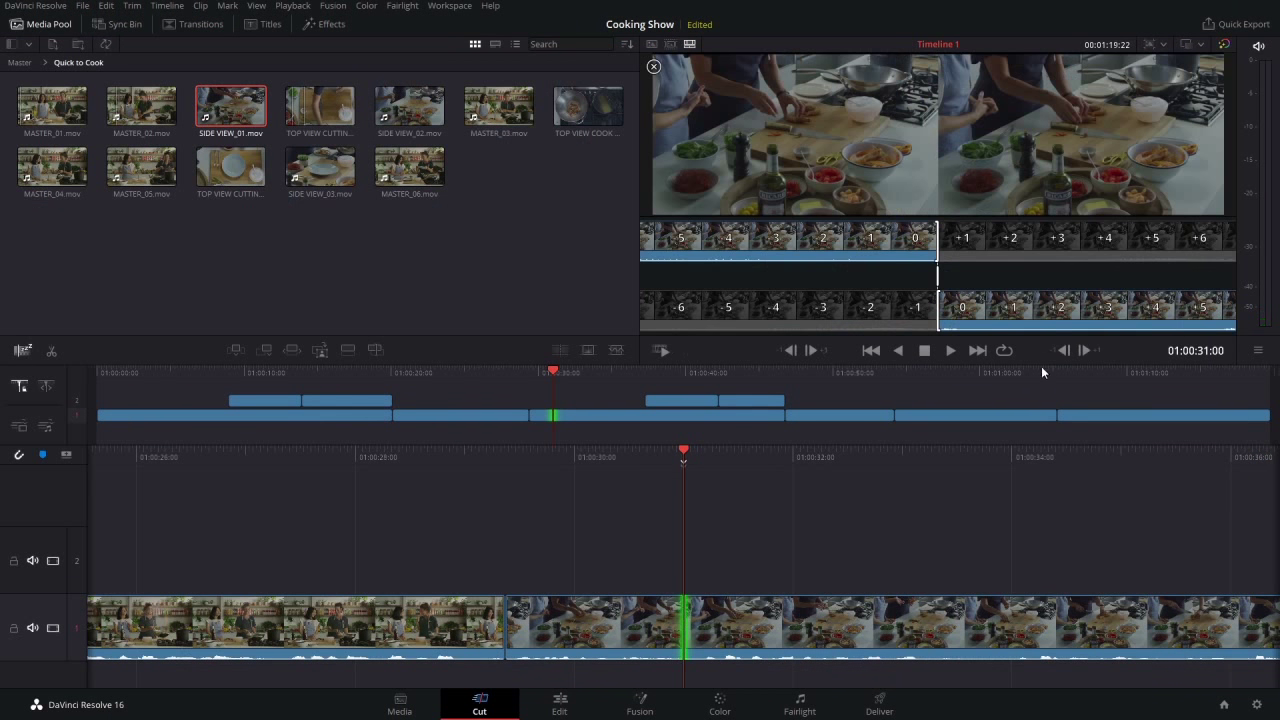
{"action": "left_click", "coordinate": [1065, 350]}
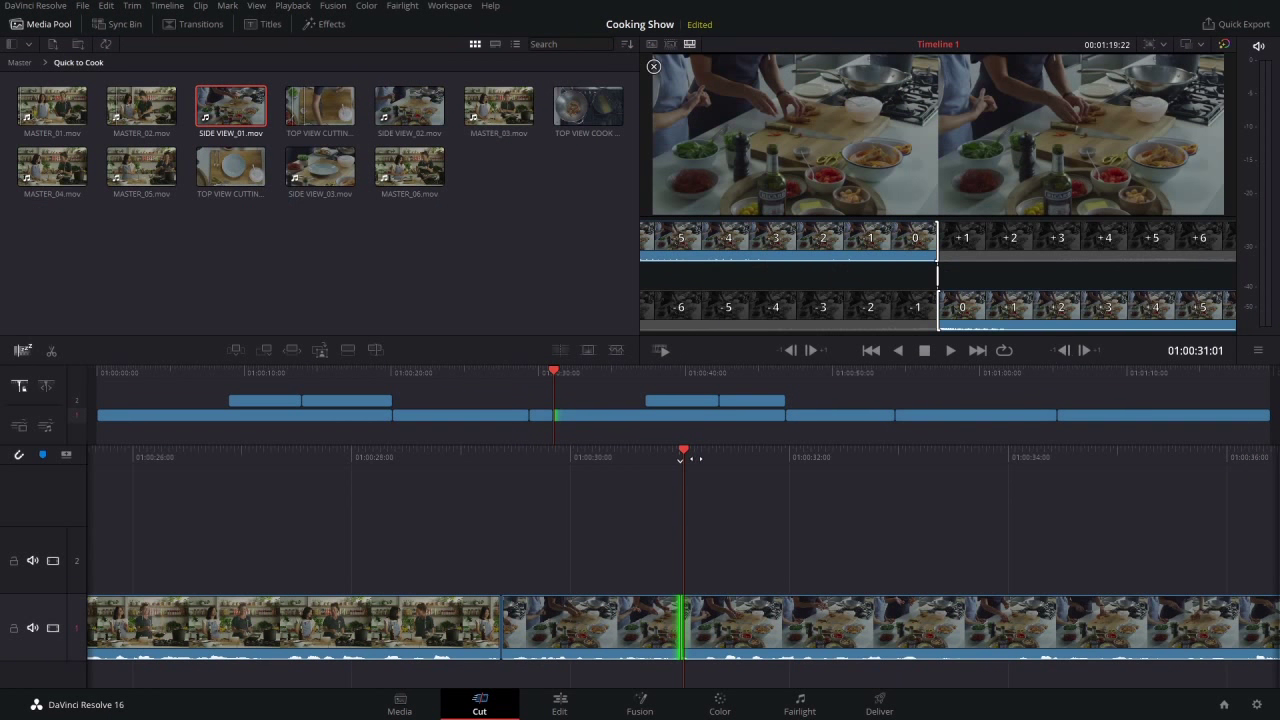
{"action": "left_click_drag", "start_coordinate": [691, 458], "coordinate": [758, 458]}
{"action": "key", "text": "space"}
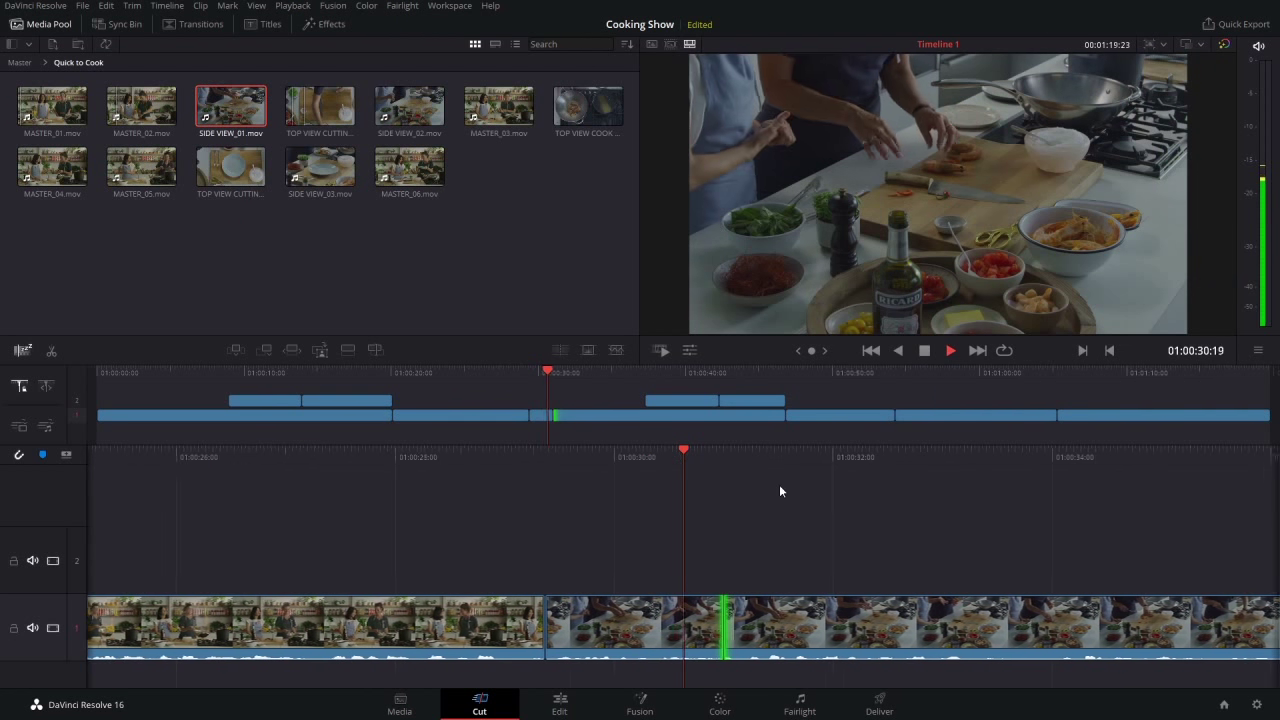
{"action": "key", "text": "space"}
{"action": "left_click_drag", "start_coordinate": [735, 458], "coordinate": [808, 456]}
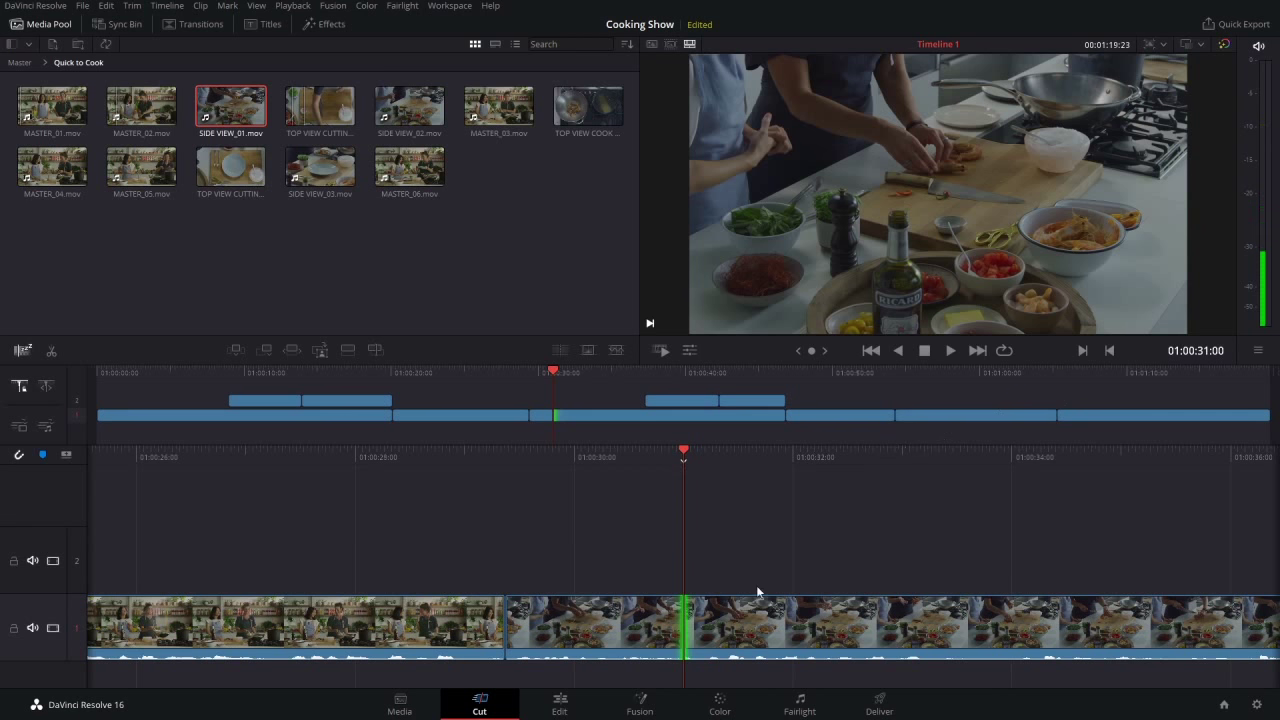
Nudge the edit back one frame, review it, then roll it about 7 frames later
{"action": "left_click", "coordinate": [684, 620]}
{"action": "left_click", "coordinate": [1083, 350]}
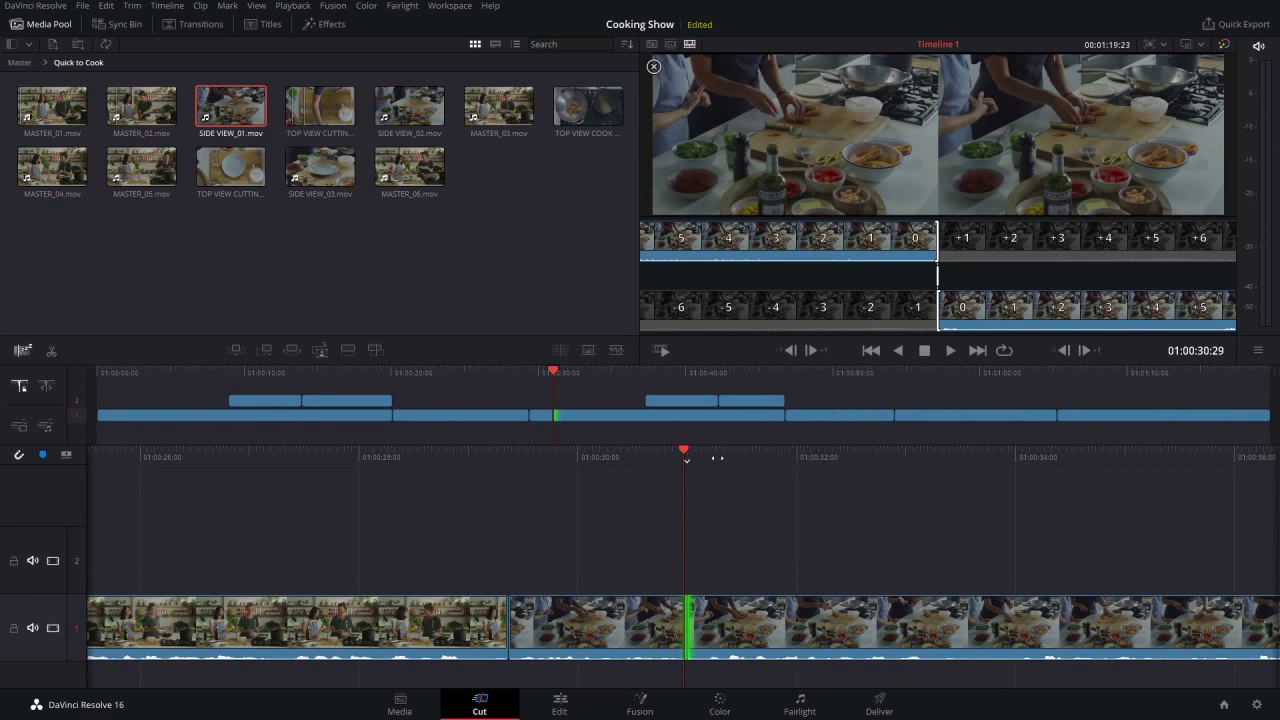
{"action": "key", "text": "space"}
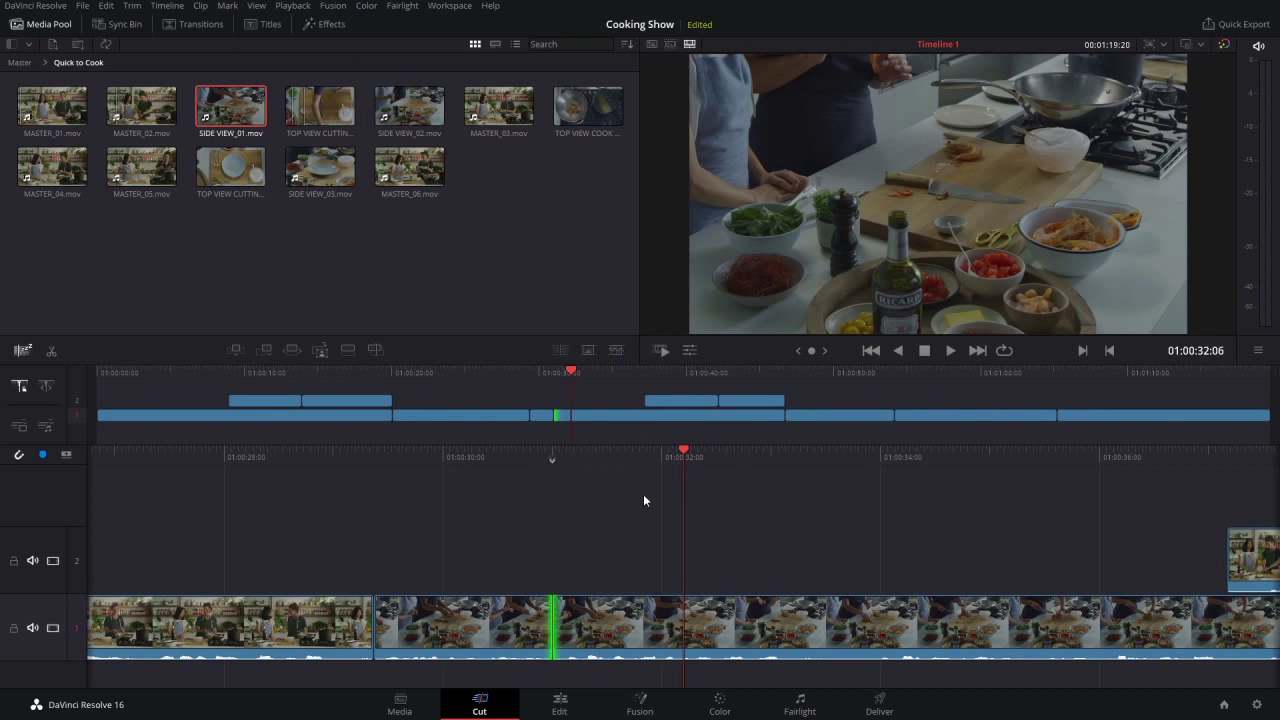
{"action": "key", "text": "Up"}
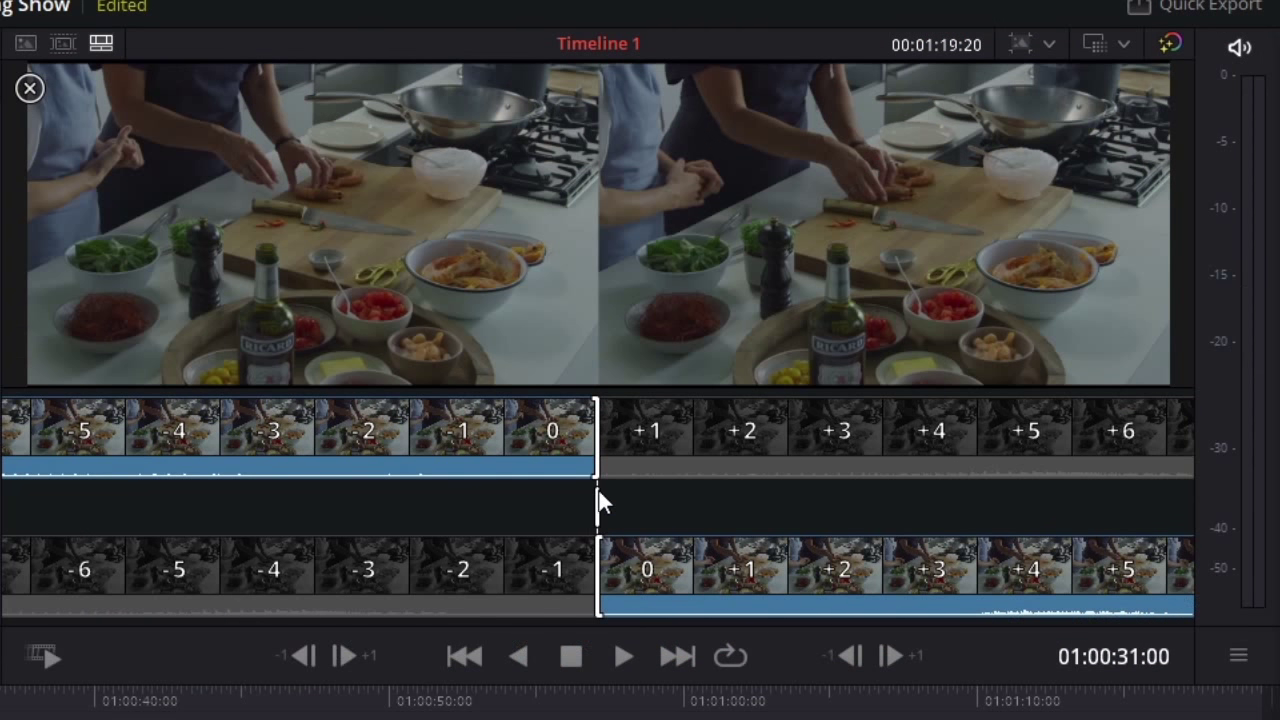
{"action": "mouse_move", "coordinate": [597, 508]}
{"action": "left_mouse_down"}
{"action": "mouse_move", "coordinate": [560, 508]}
{"action": "mouse_move", "coordinate": [597, 508]}
{"action": "left_mouse_up"}
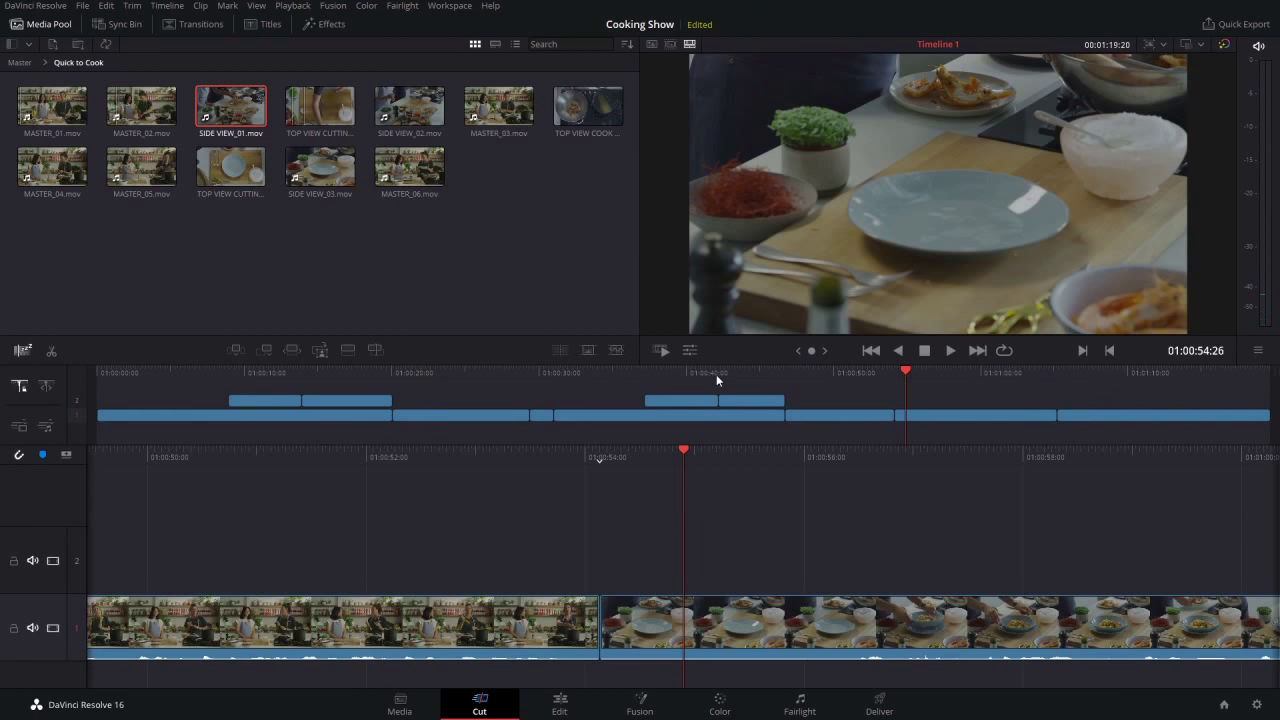
Place the playhead on the track-2 cutaway cut at 01:00:42:05
{"action": "left_click", "coordinate": [716, 376]}
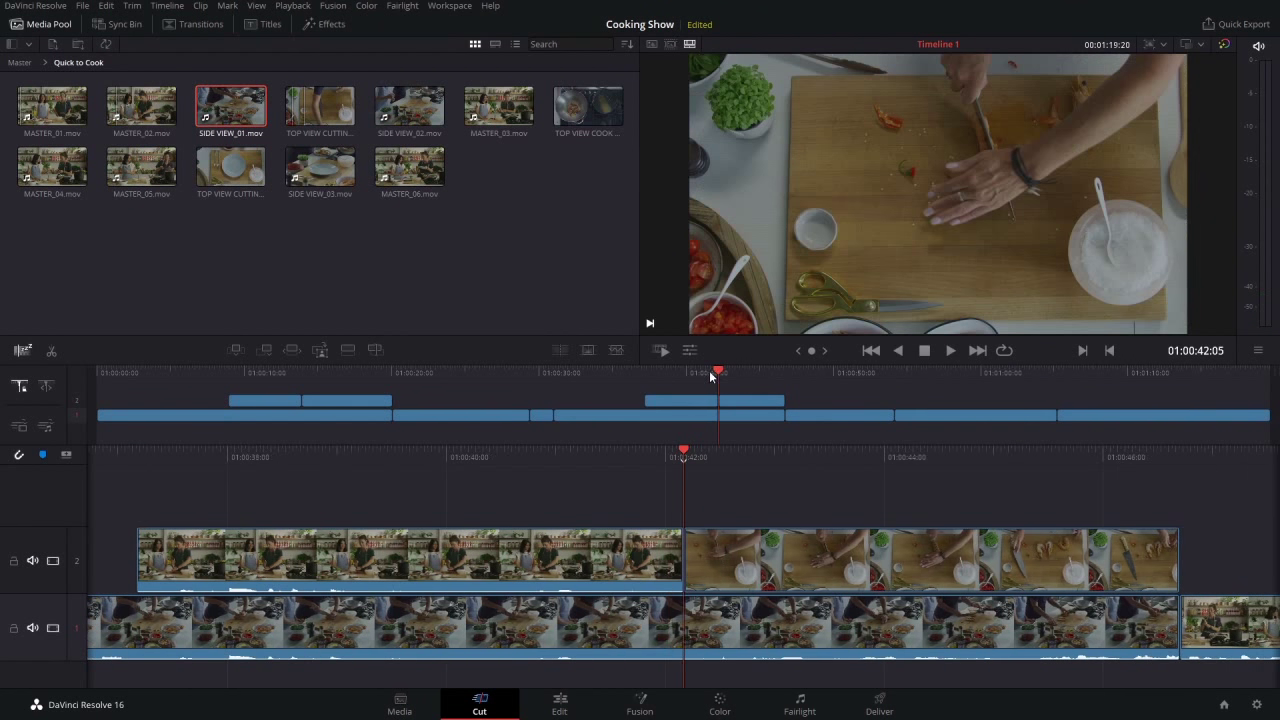
{"action": "left_click", "coordinate": [702, 372]}
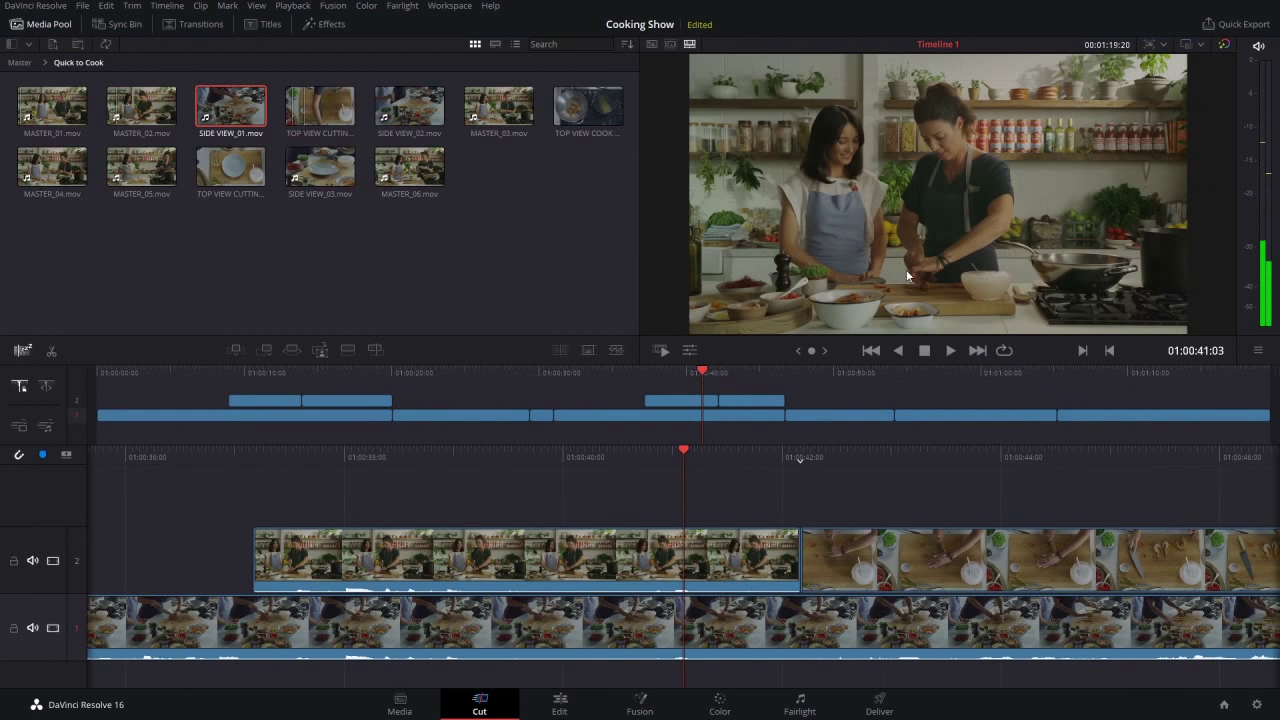
{"action": "left_click", "coordinate": [705, 371]}
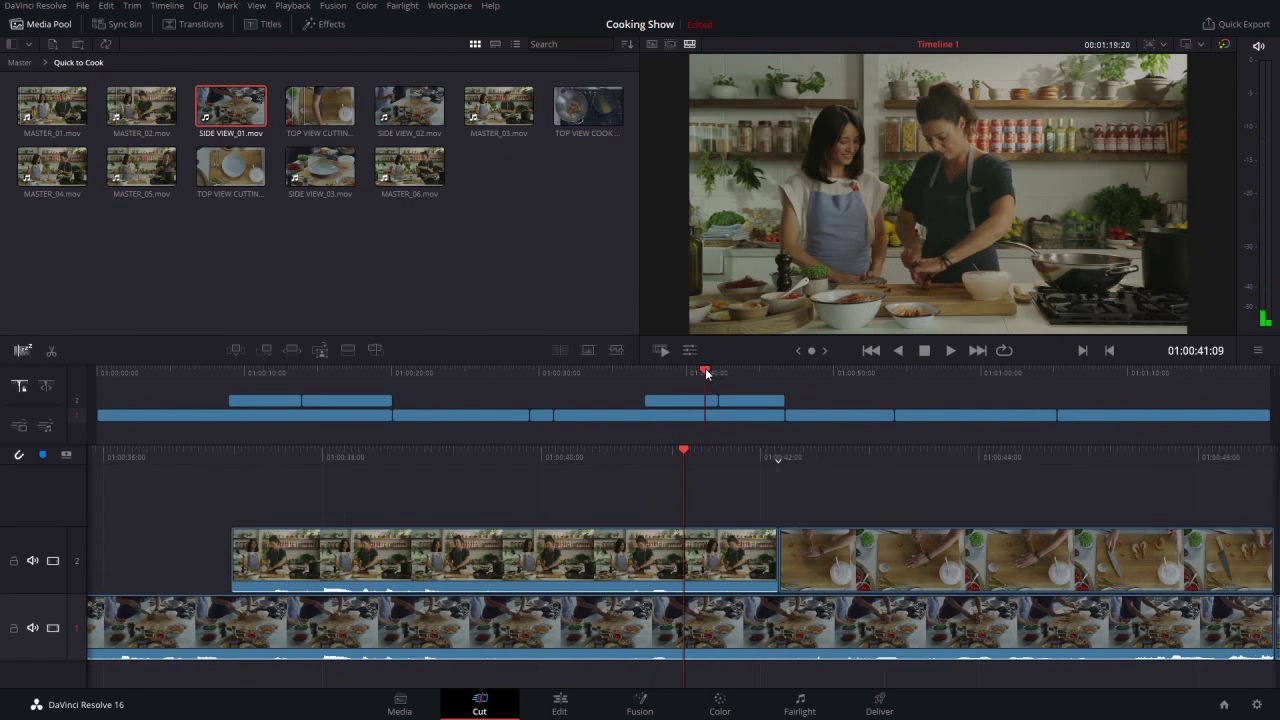
{"action": "left_click", "coordinate": [715, 372]}
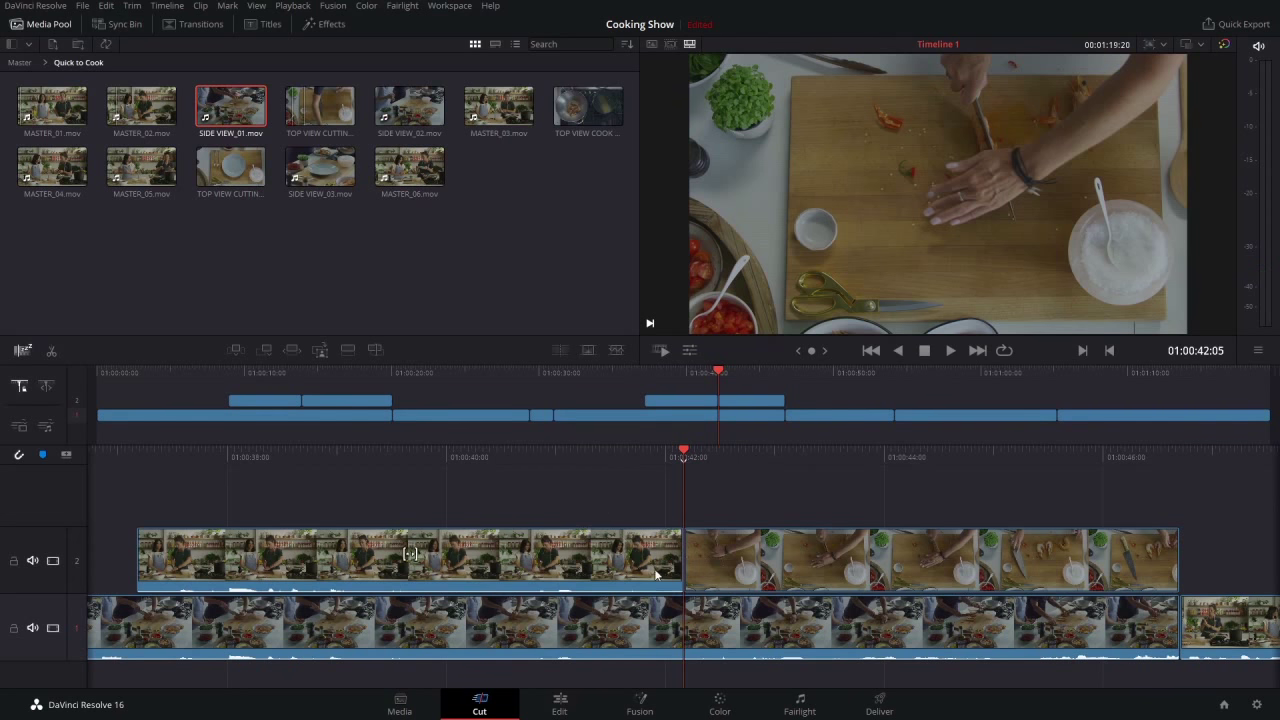
Roll the cut between the two track-2 cutaways, then move to the first cutaway near 01:00:10
{"action": "left_click", "coordinate": [683, 556]}
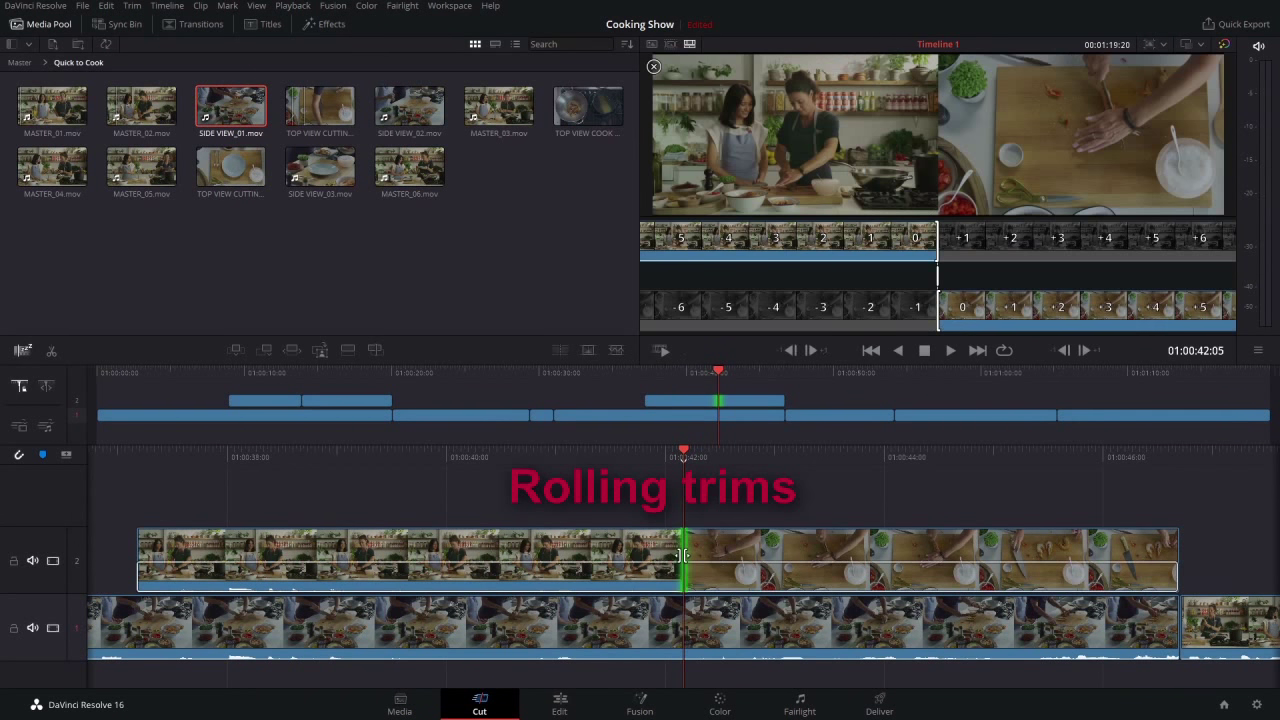
{"action": "mouse_move", "coordinate": [696, 556]}
{"action": "left_mouse_down"}
{"action": "mouse_move", "coordinate": [634, 543]}
{"action": "mouse_move", "coordinate": [684, 550]}
{"action": "left_mouse_up"}
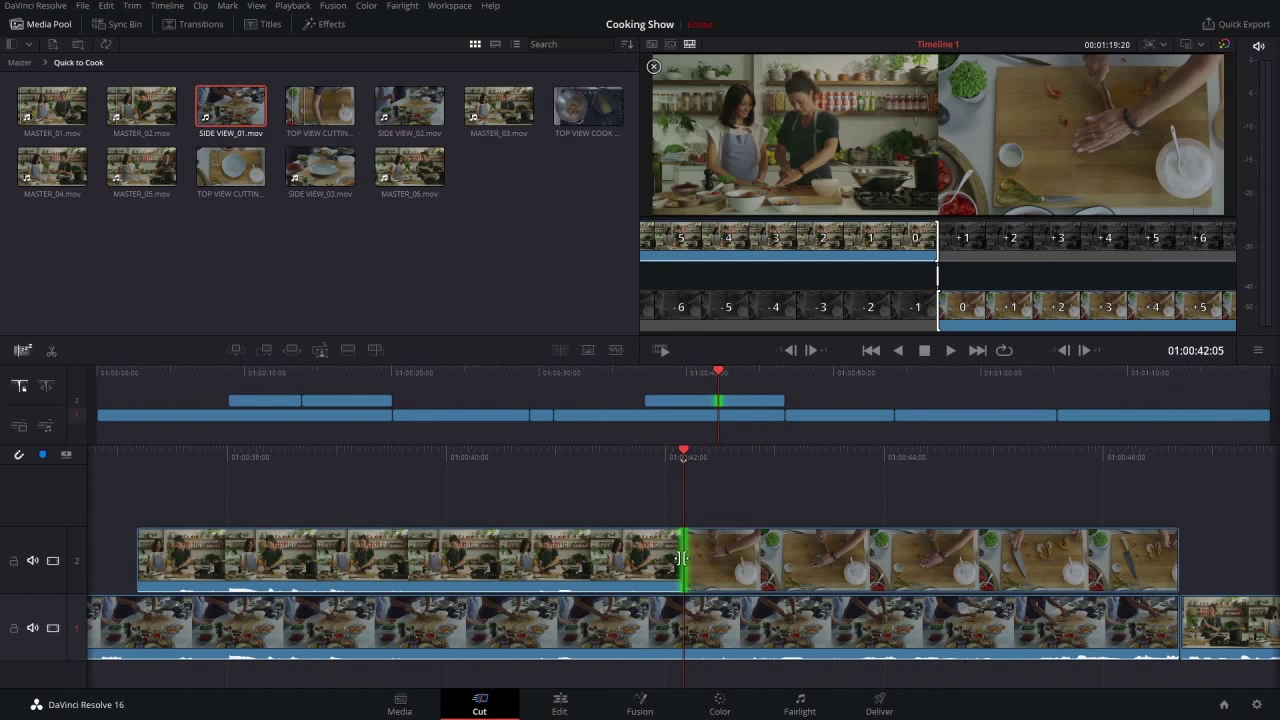
{"action": "mouse_move", "coordinate": [683, 556]}
{"action": "left_mouse_down"}
{"action": "mouse_move", "coordinate": [249, 557]}
{"action": "mouse_move", "coordinate": [1122, 548]}
{"action": "mouse_move", "coordinate": [684, 557]}
{"action": "left_mouse_up"}
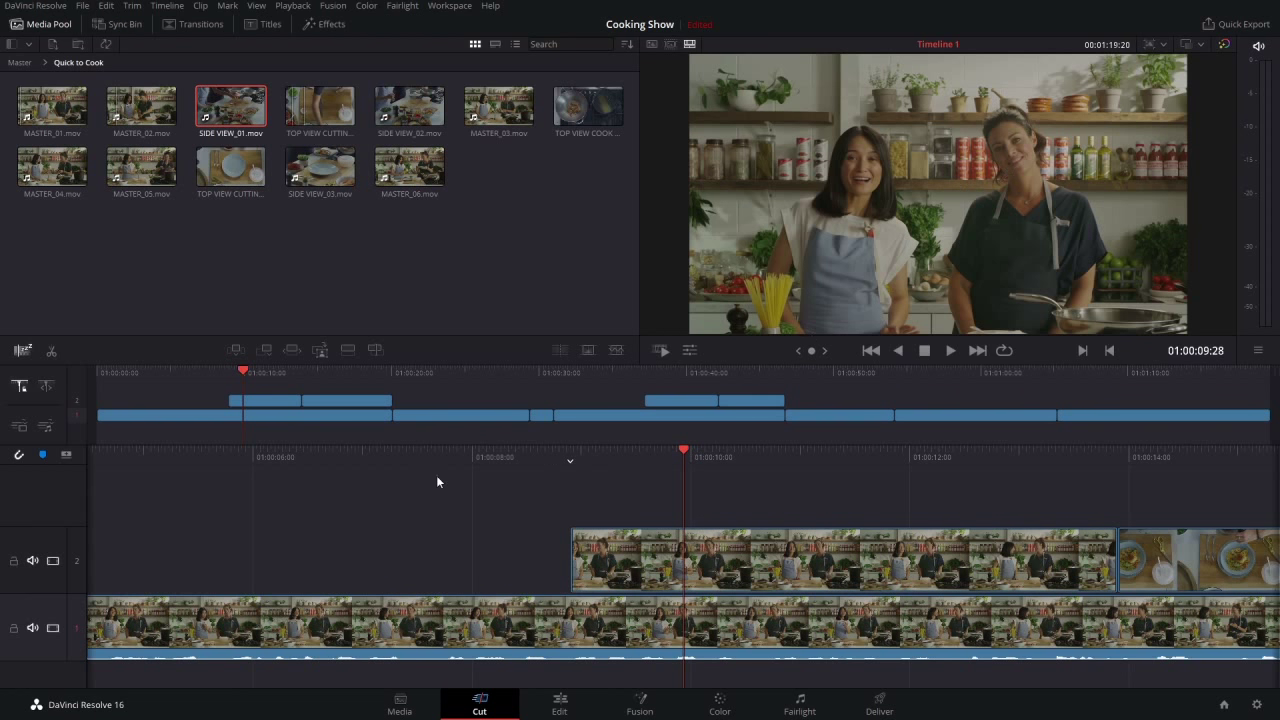
Play the opening from about 01:00:04 to review where the first cutaway starts
{"action": "left_click_drag", "start_coordinate": [690, 462], "coordinate": [1170, 452]}
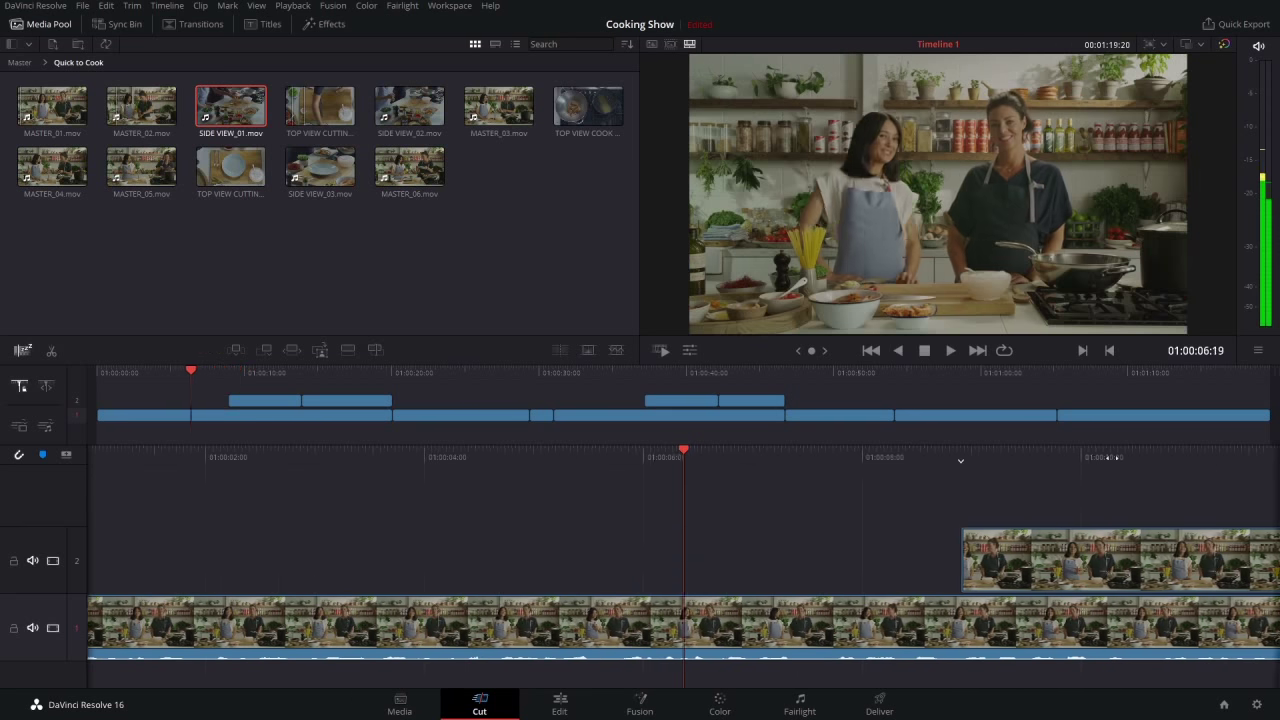
{"action": "left_click_drag", "start_coordinate": [763, 455], "coordinate": [869, 436]}
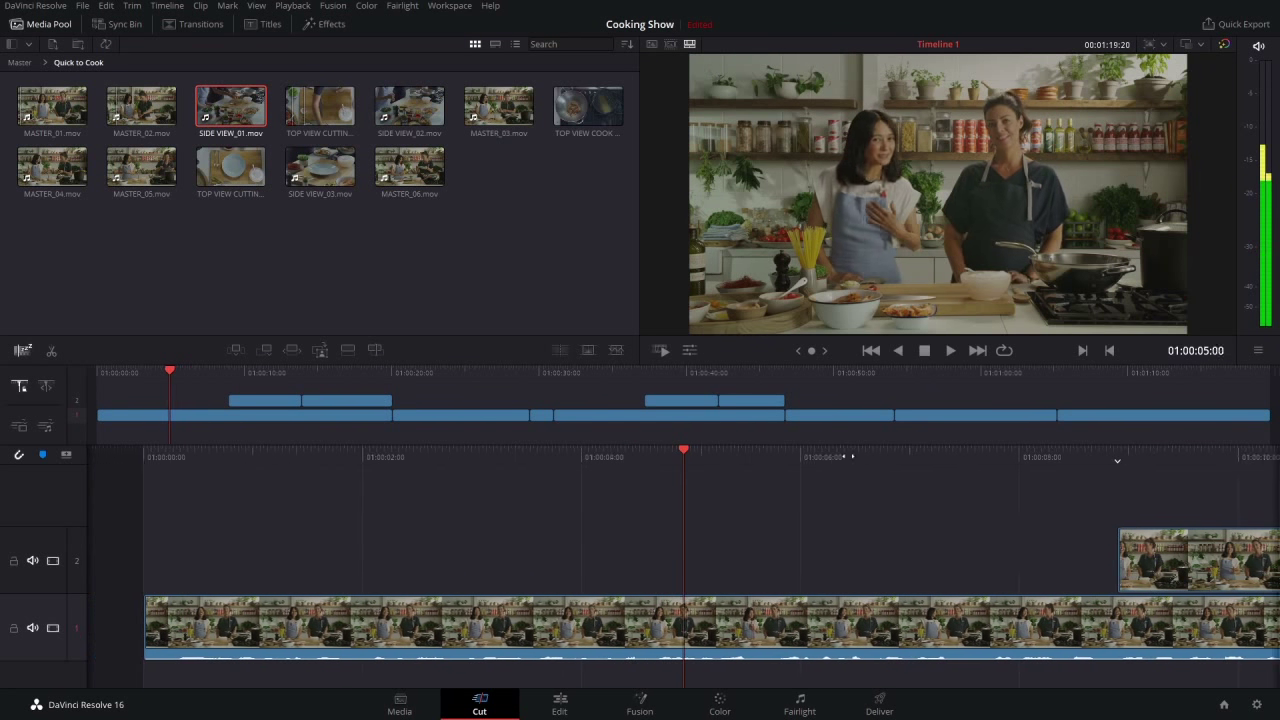
{"action": "key", "text": "space"}
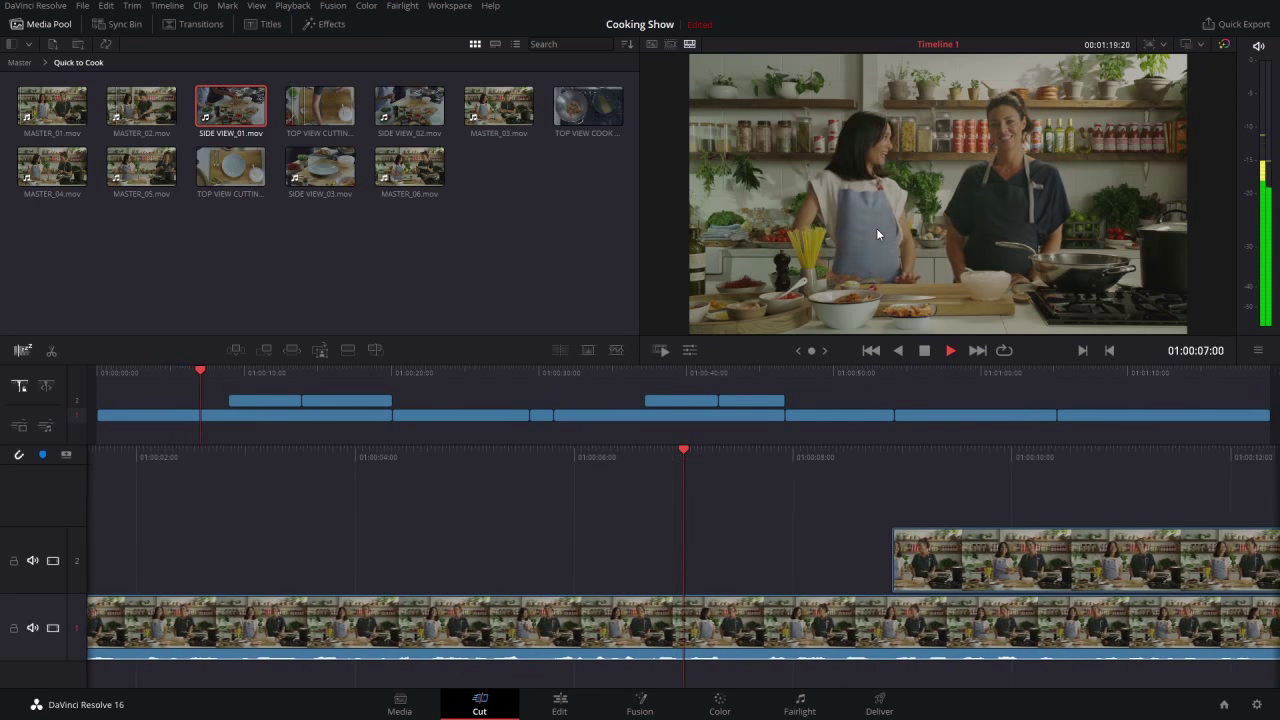
{"action": "key", "text": "space"}
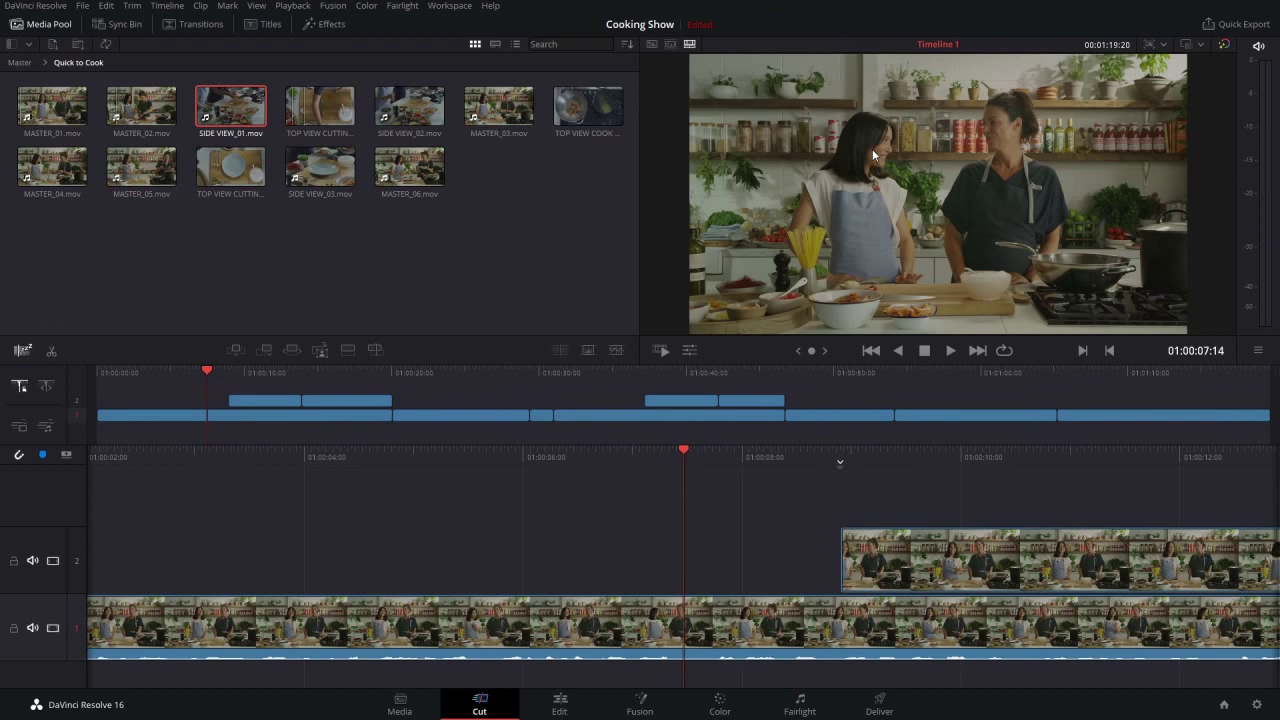
Extend the first V2 cutaway's start to 01:00:06:26 and review it
{"action": "left_click", "coordinate": [849, 554]}
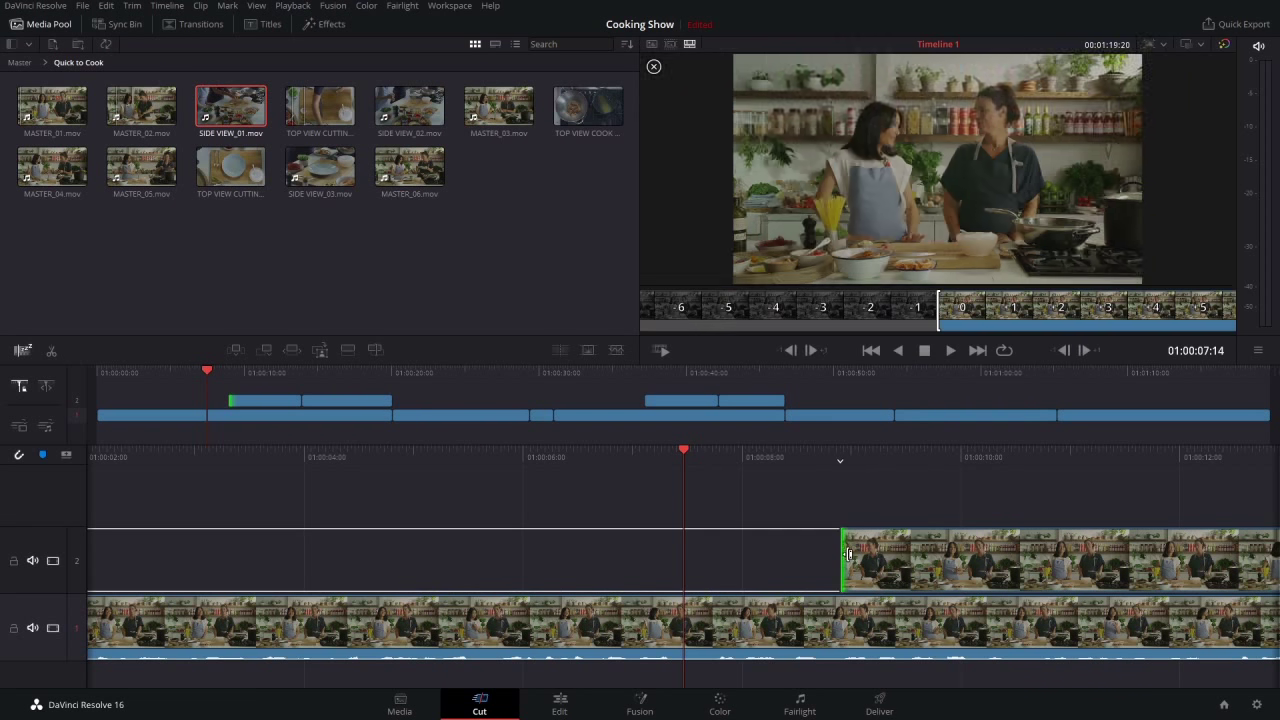
{"action": "left_click_drag", "start_coordinate": [849, 554], "coordinate": [675, 559]}
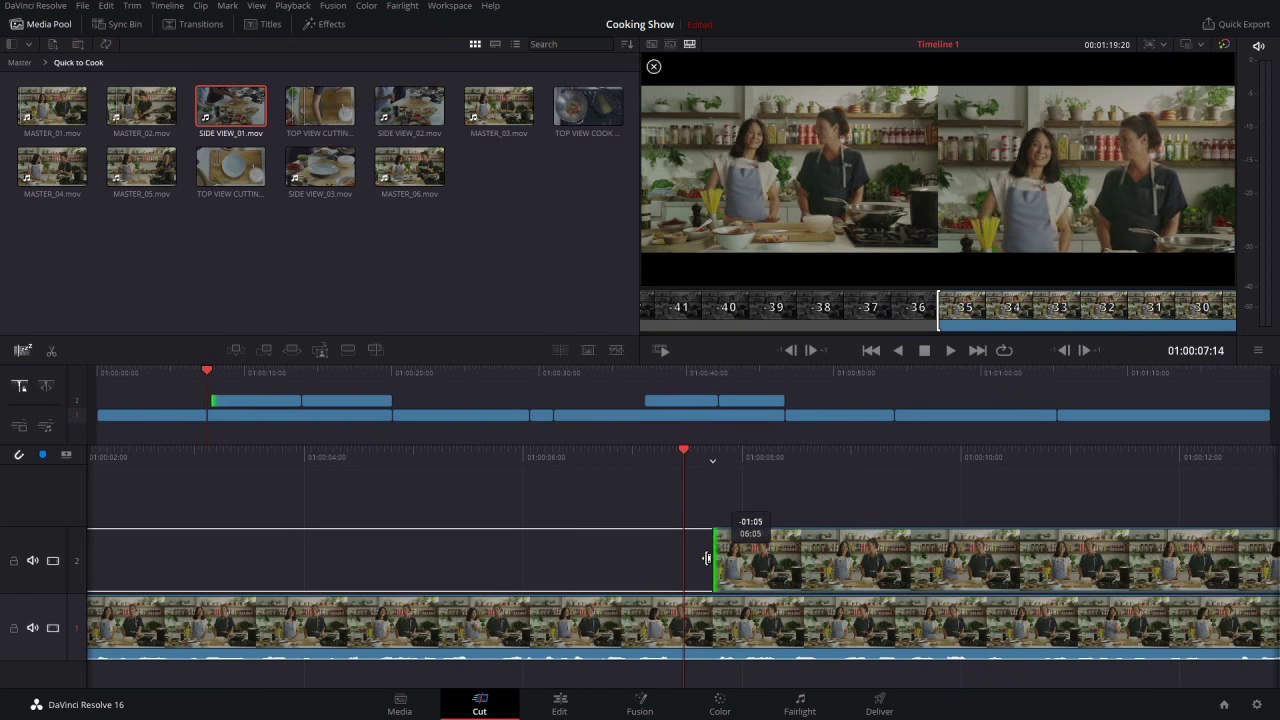
{"action": "key", "text": "space"}
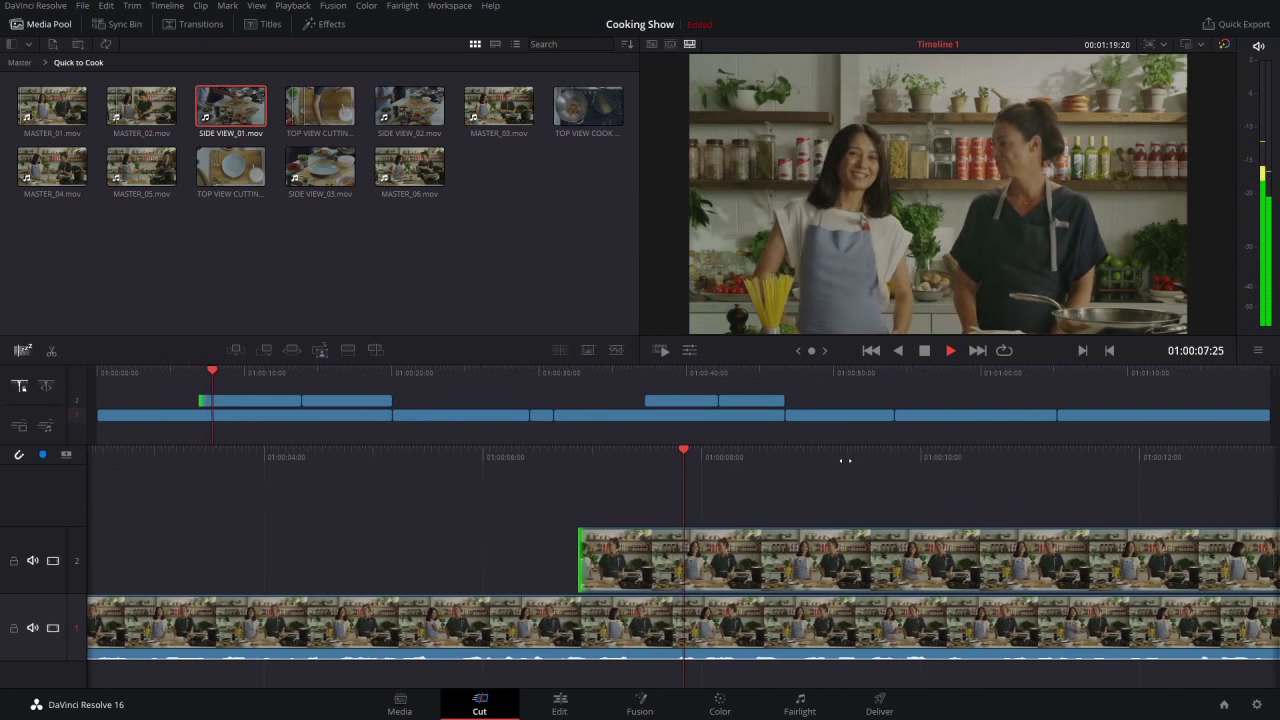
{"action": "key", "text": "space"}
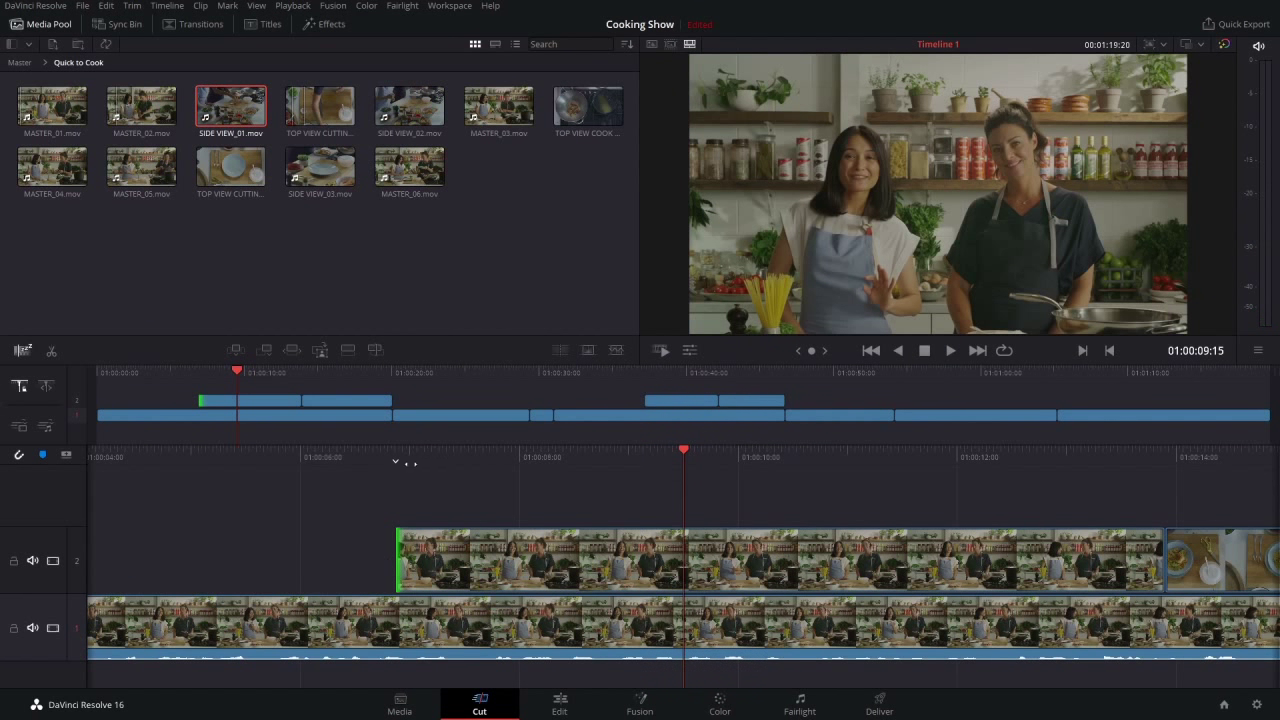
{"action": "left_click_drag", "start_coordinate": [419, 457], "coordinate": [708, 460]}
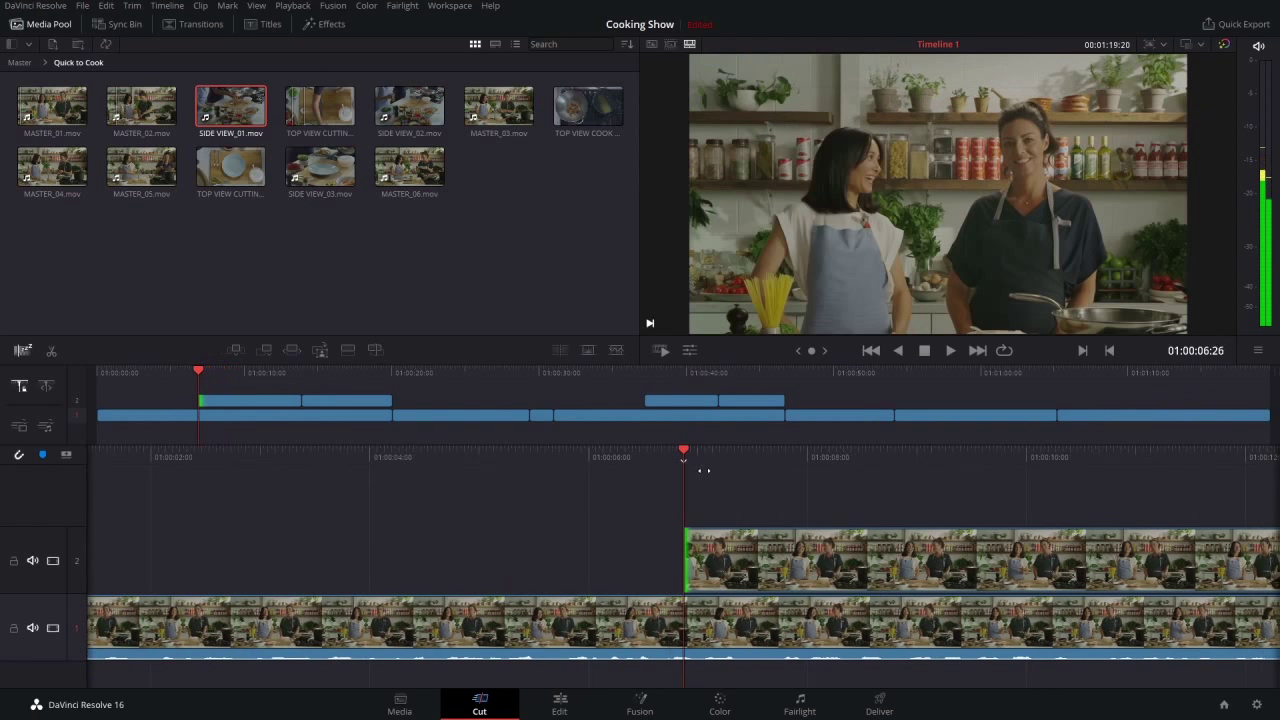
{"action": "left_click", "coordinate": [686, 566]}
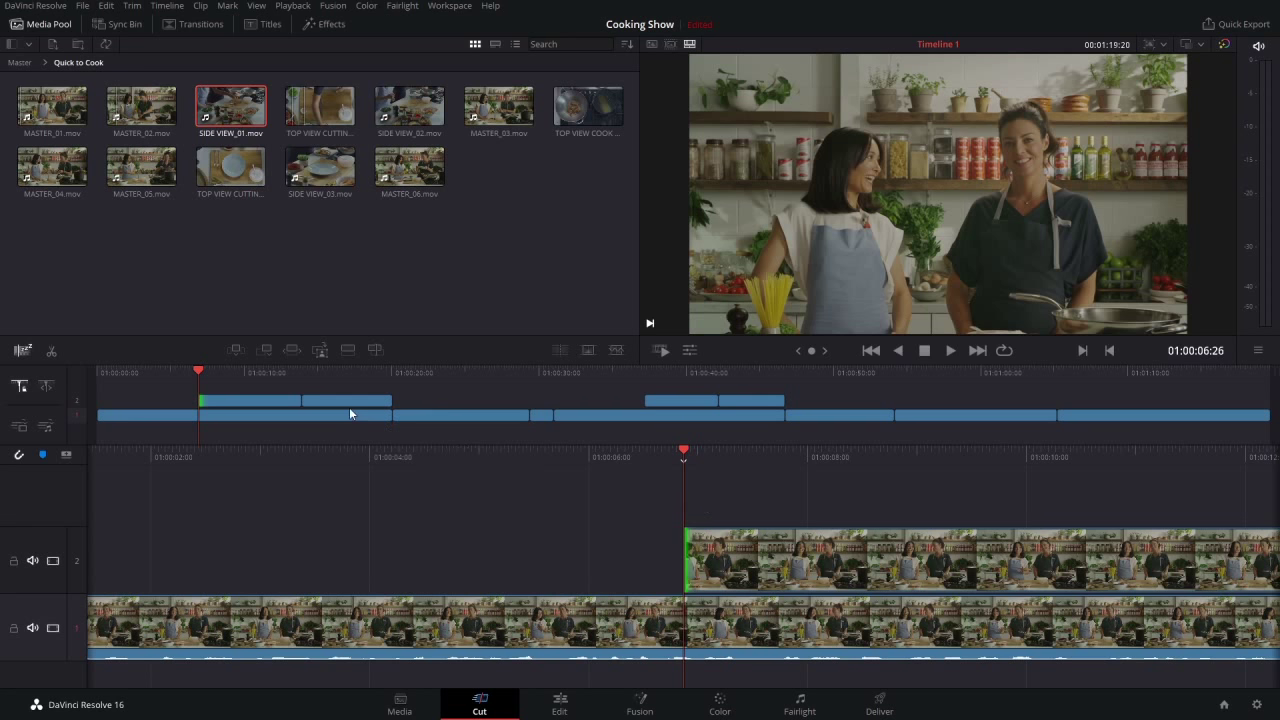
Select the overhead pasta-plating cutaway on V2 near 01:00:13 and slip its footage
{"action": "left_click", "coordinate": [301, 373]}
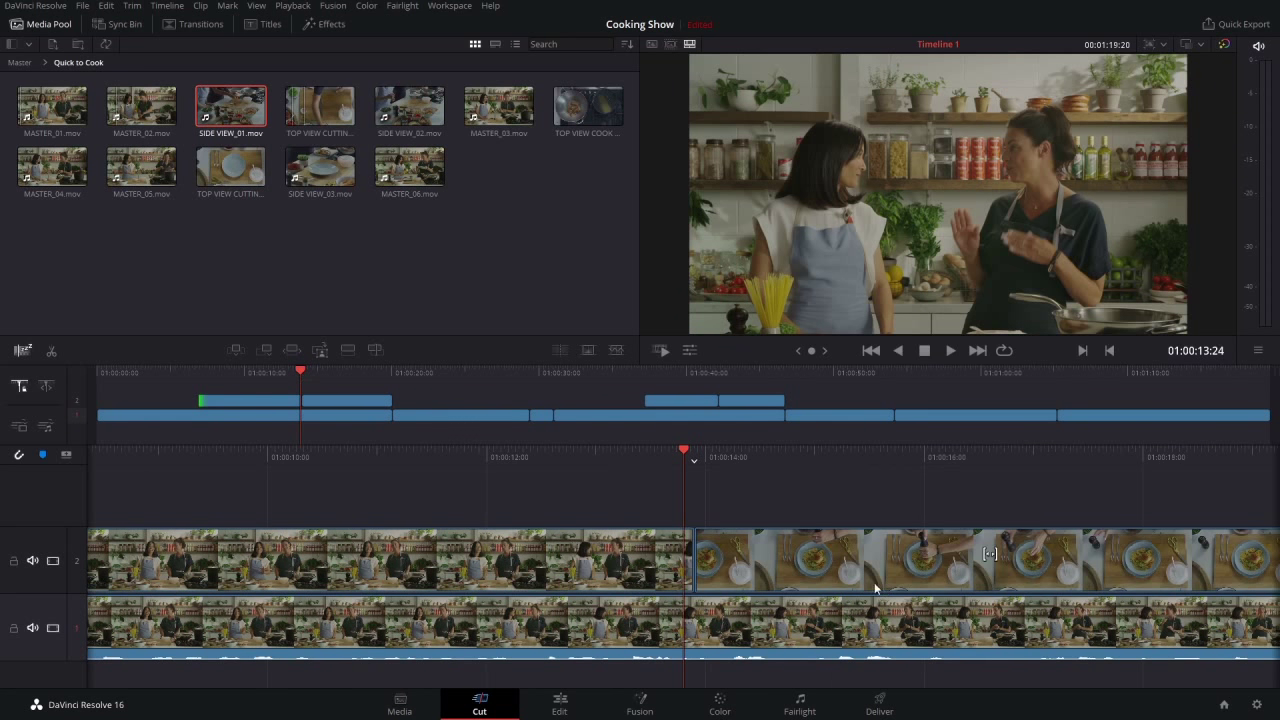
{"action": "left_click_drag", "start_coordinate": [693, 457], "coordinate": [632, 457]}
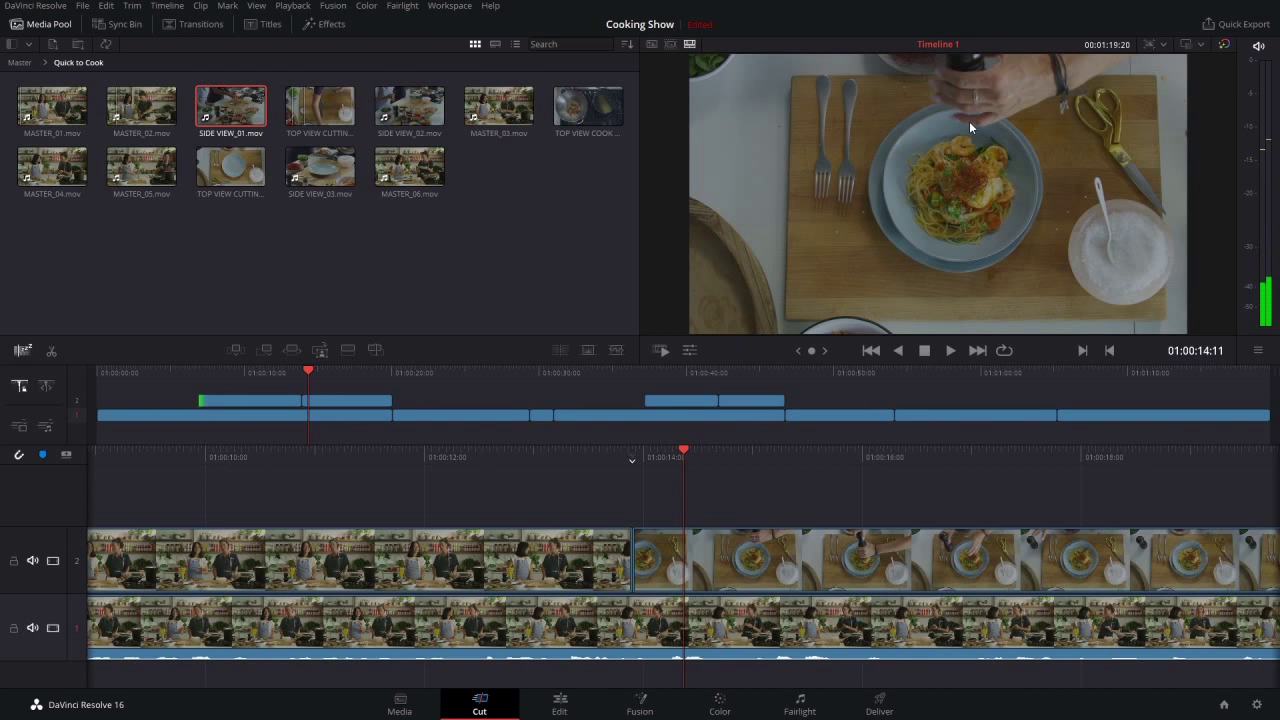
{"action": "left_click_drag", "start_coordinate": [951, 460], "coordinate": [706, 457]}
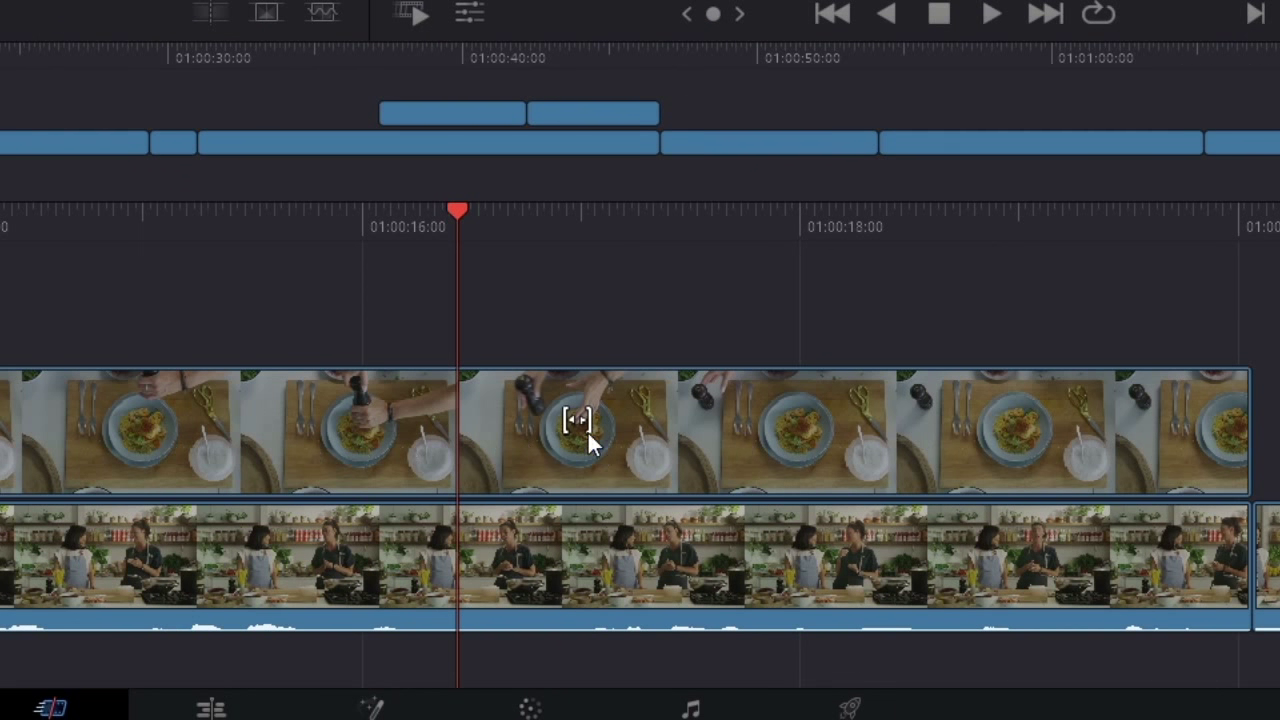
{"action": "left_click", "coordinate": [577, 420]}
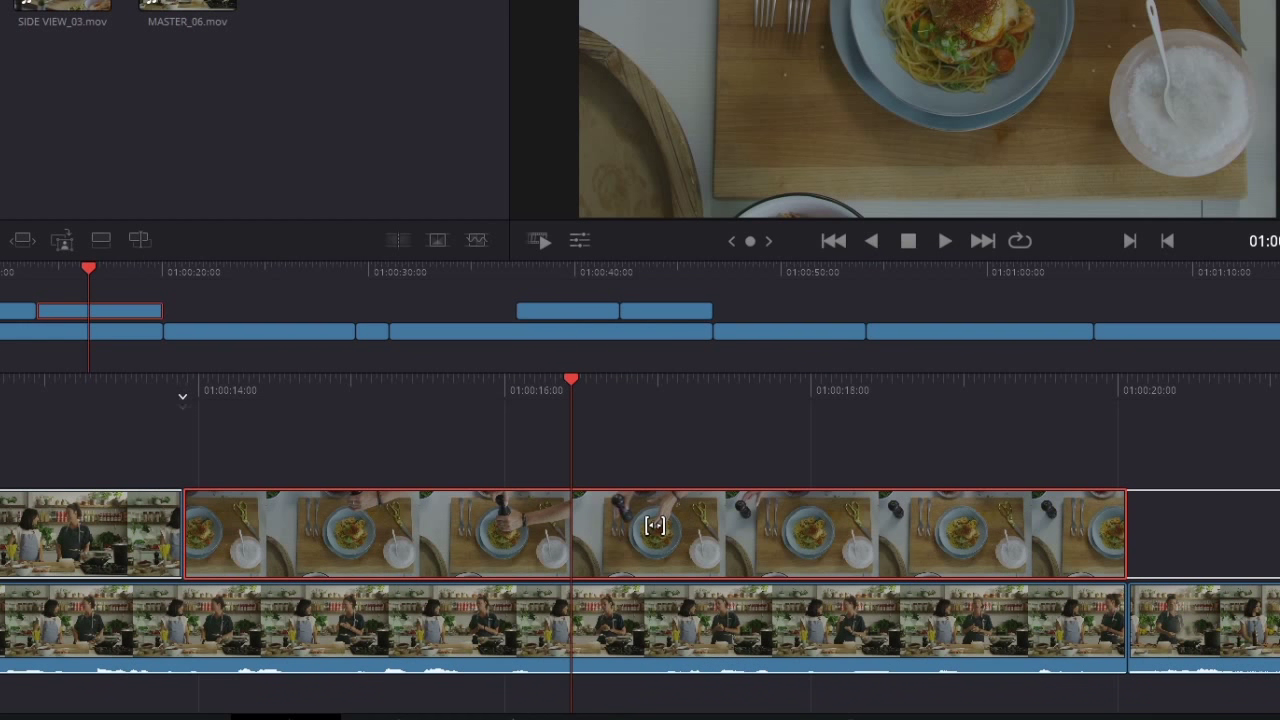
{"action": "left_click_drag", "start_coordinate": [654, 525], "coordinate": [654, 524]}
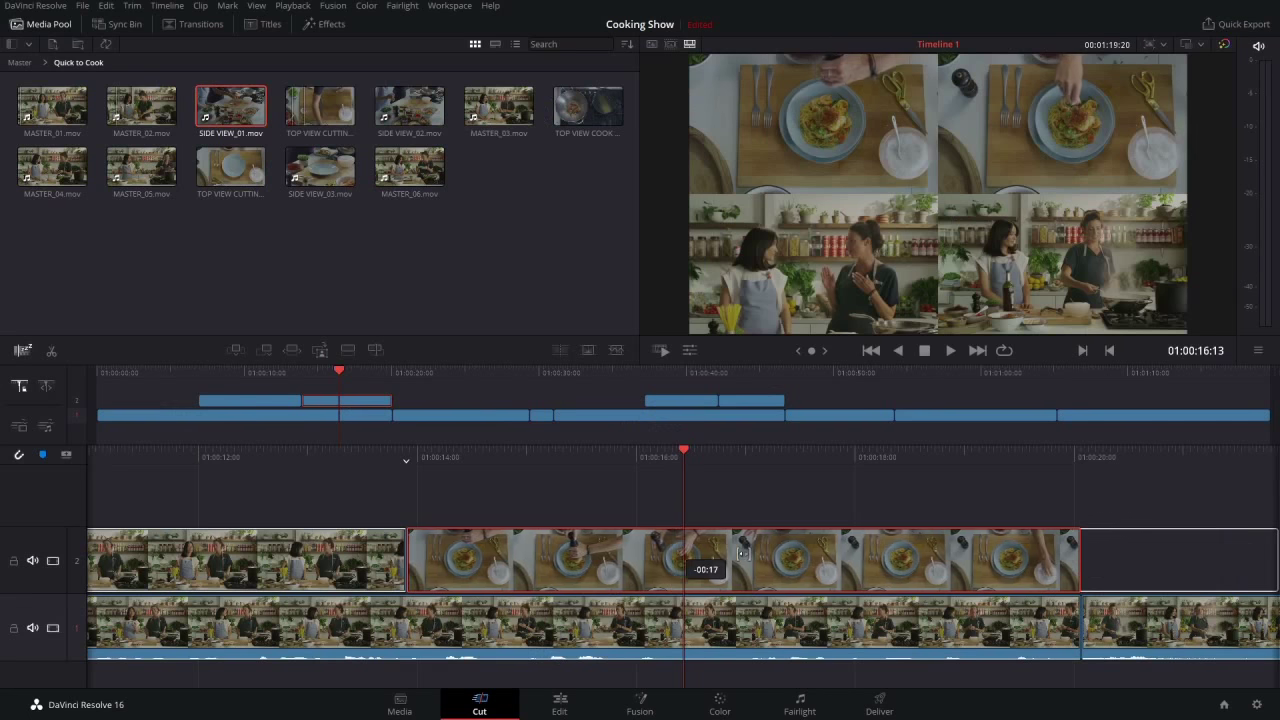
Complete the slip of the overhead plating cutaway and play it back from 01:00:13
{"action": "left_click_drag", "start_coordinate": [714, 552], "coordinate": [743, 555]}
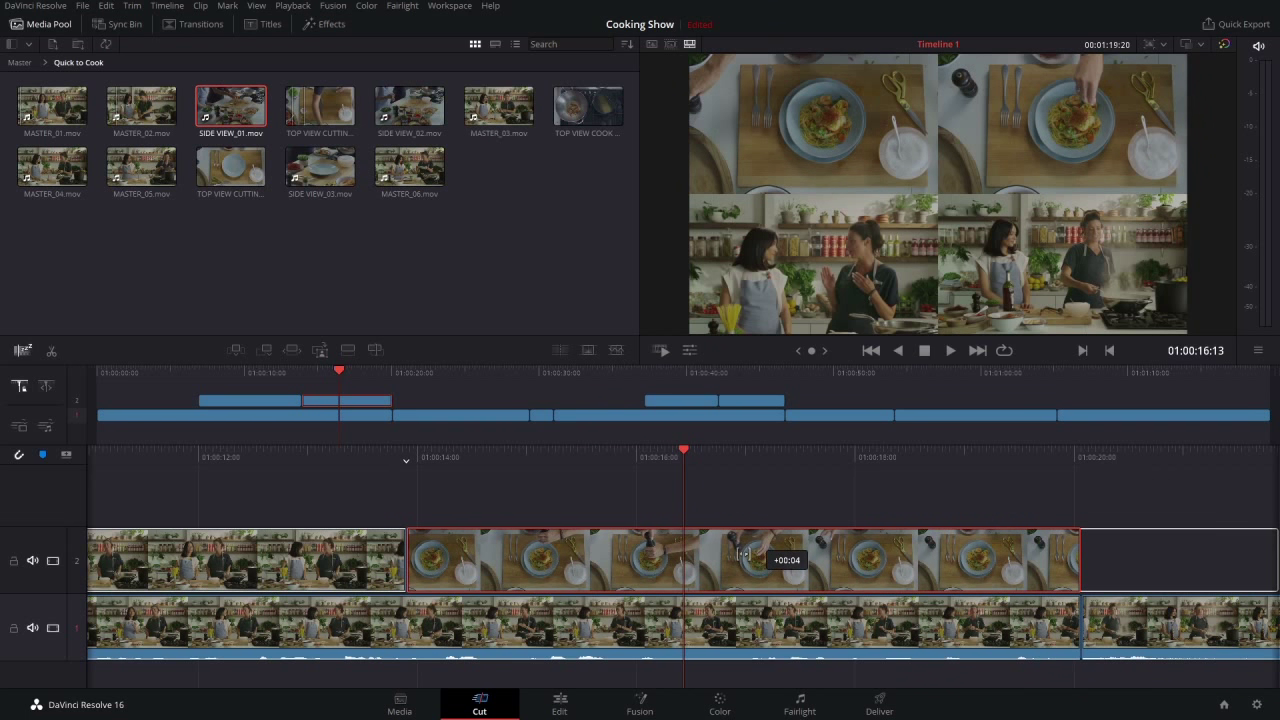
{"action": "left_click_drag", "start_coordinate": [743, 555], "coordinate": [743, 555]}
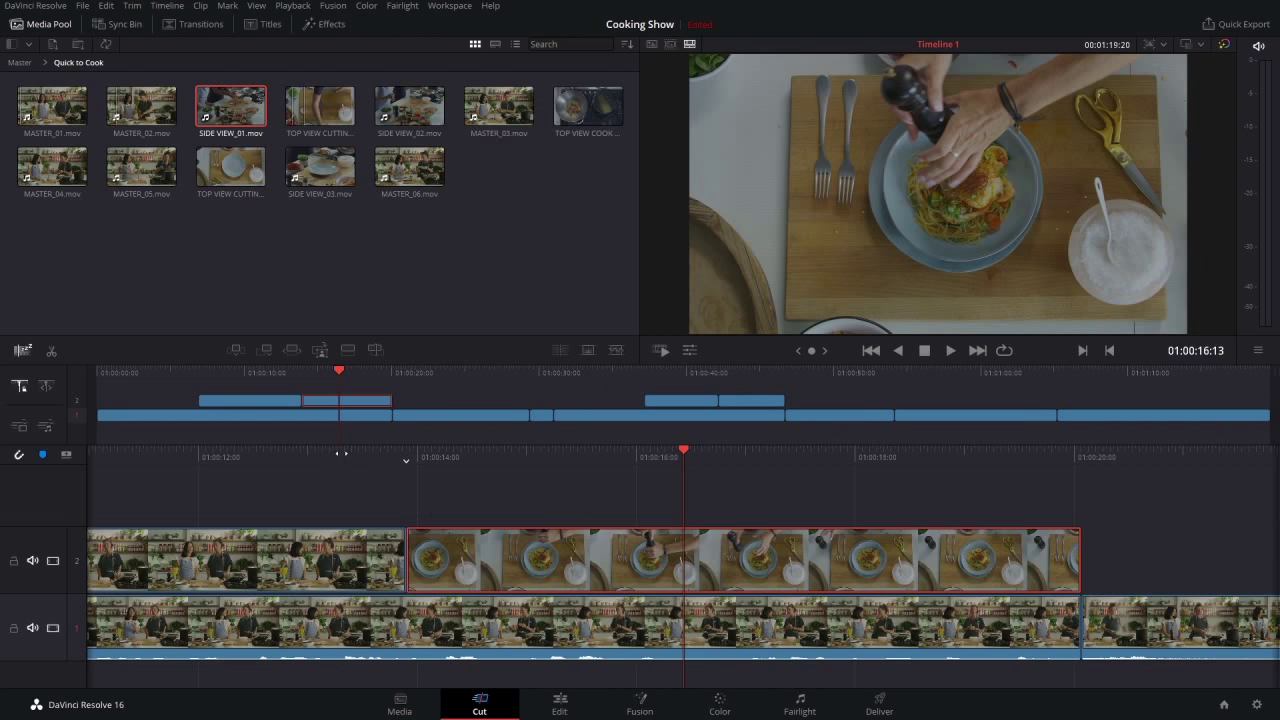
{"action": "left_click", "coordinate": [292, 370]}
{"action": "key", "text": "space"}
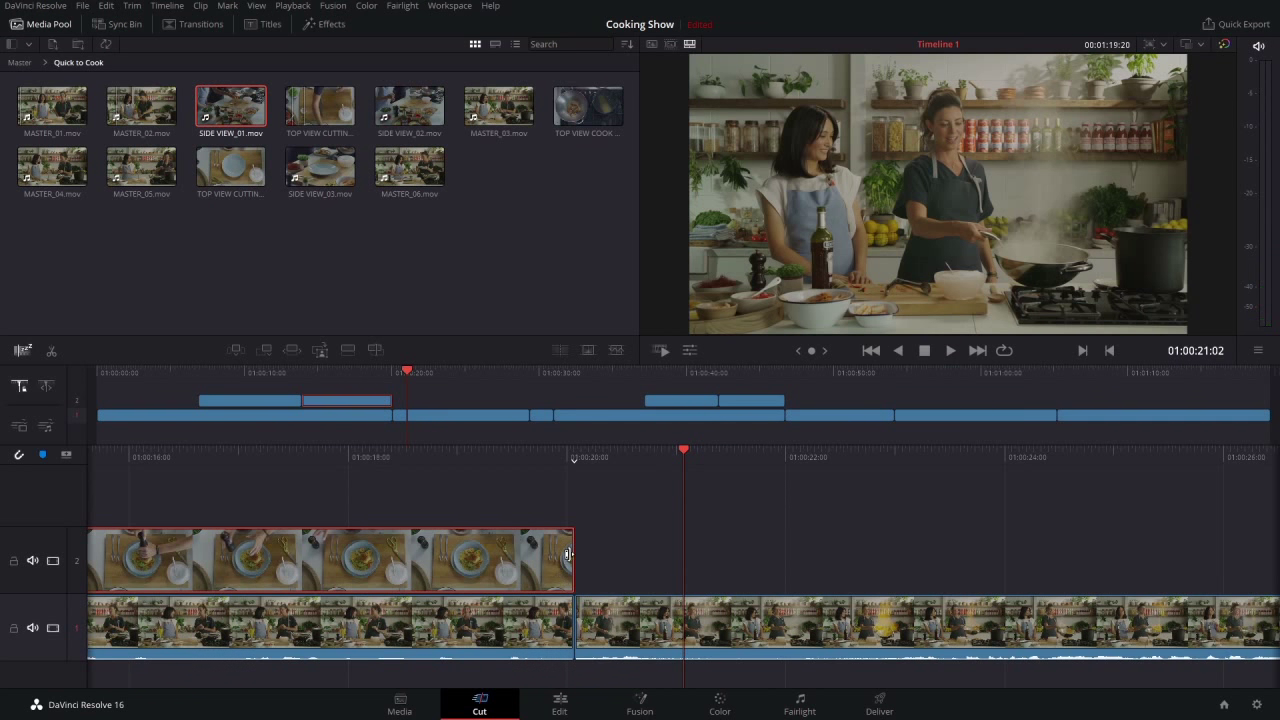
Drag the overhead plating cutaway's end edge about 23 frames later
{"action": "left_click_drag", "start_coordinate": [568, 555], "coordinate": [568, 555]}
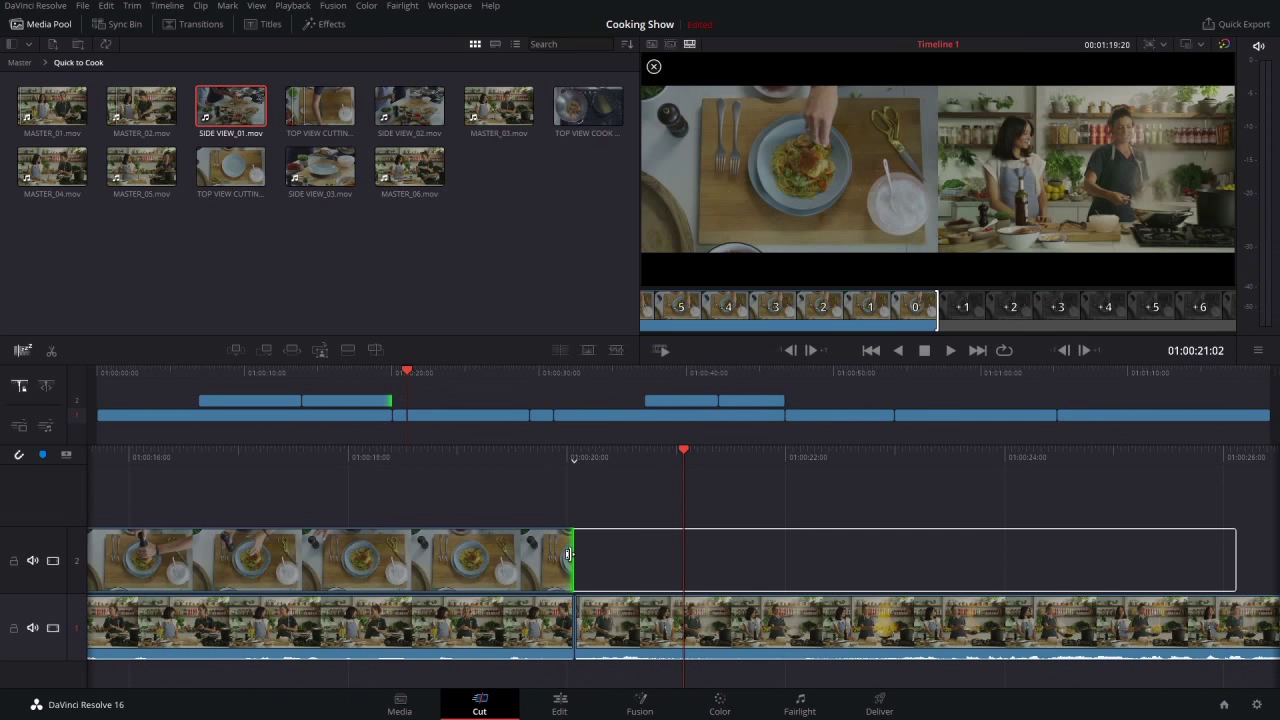
{"action": "left_click_drag", "start_coordinate": [568, 555], "coordinate": [651, 549]}
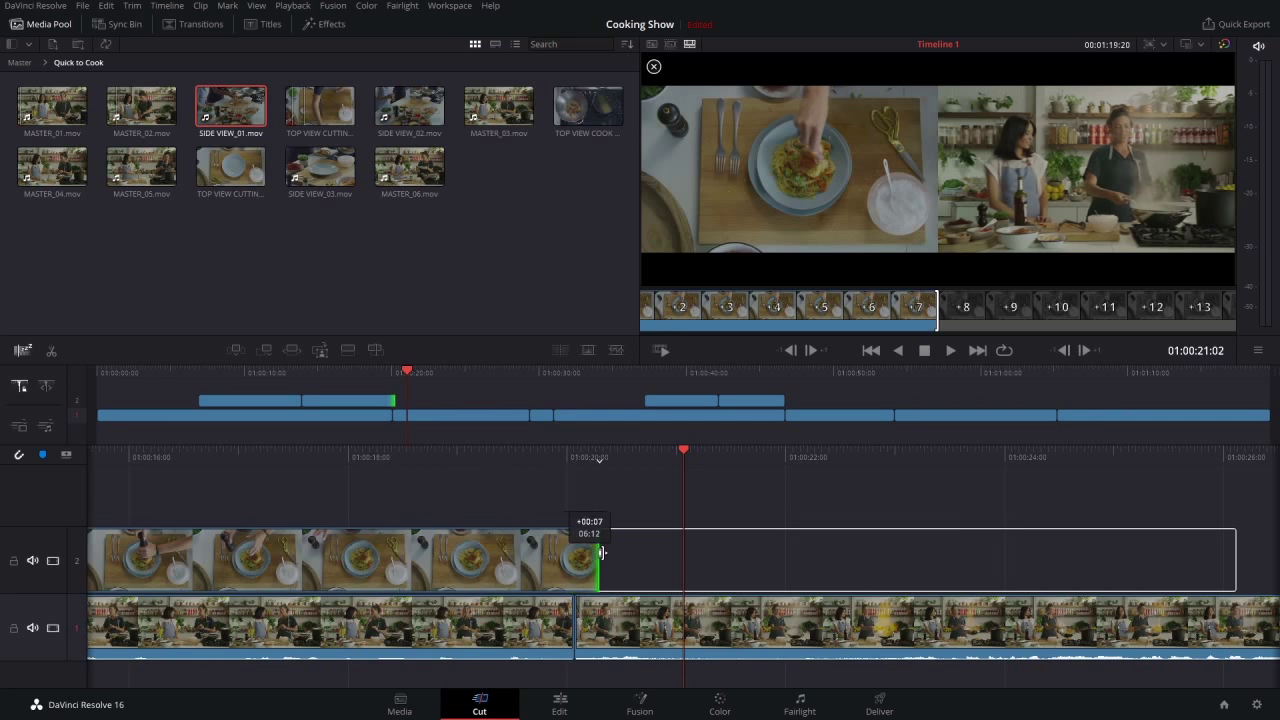